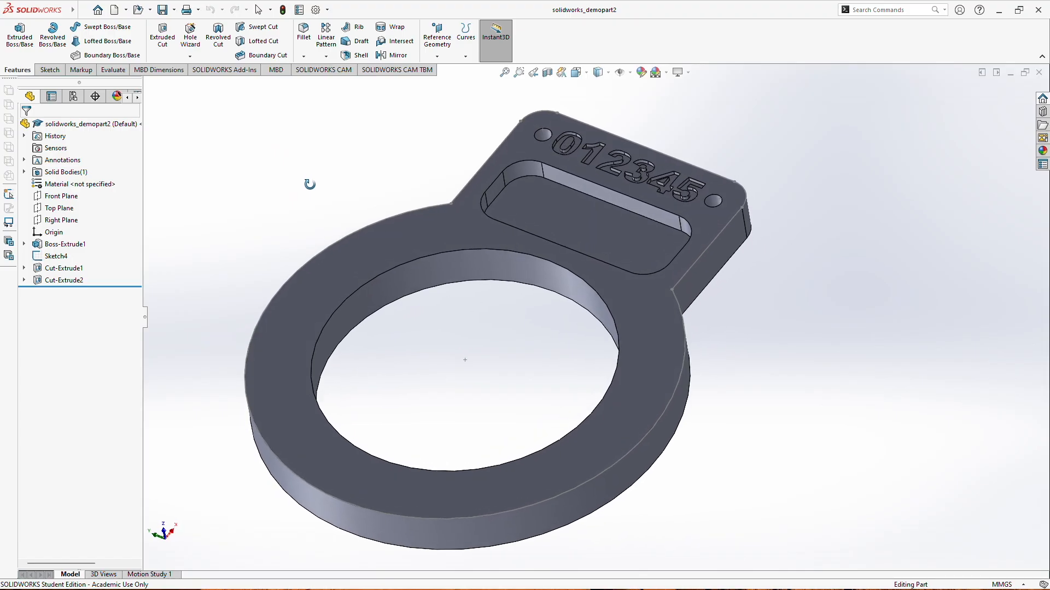
- Examine the ring-shaped part from several angles and review the available view orientation options
middle_click_drag(313, 162, 300, 179)
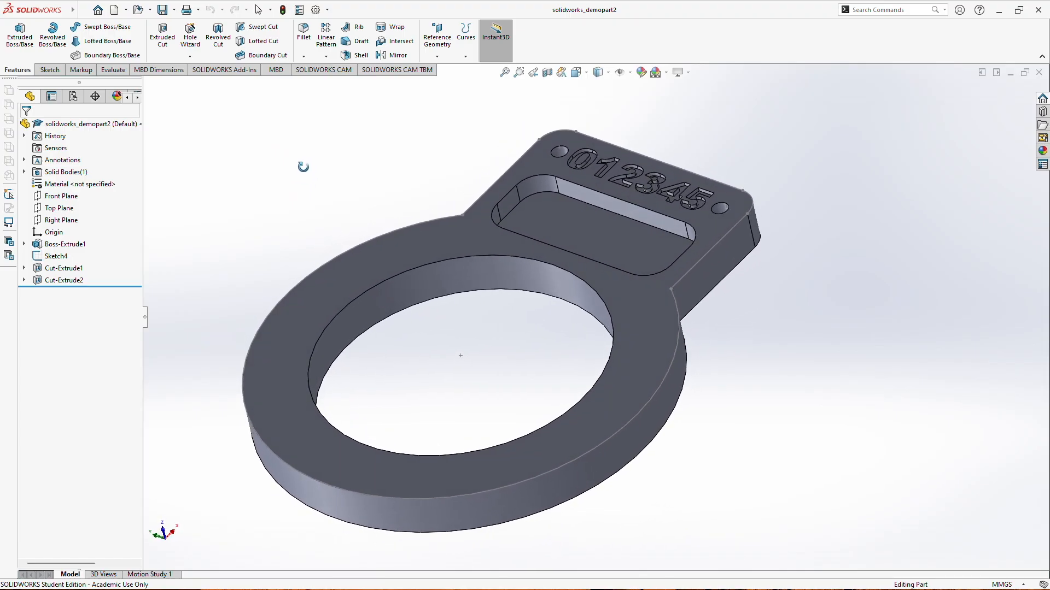
middle_click_drag(295, 164, 306, 143)
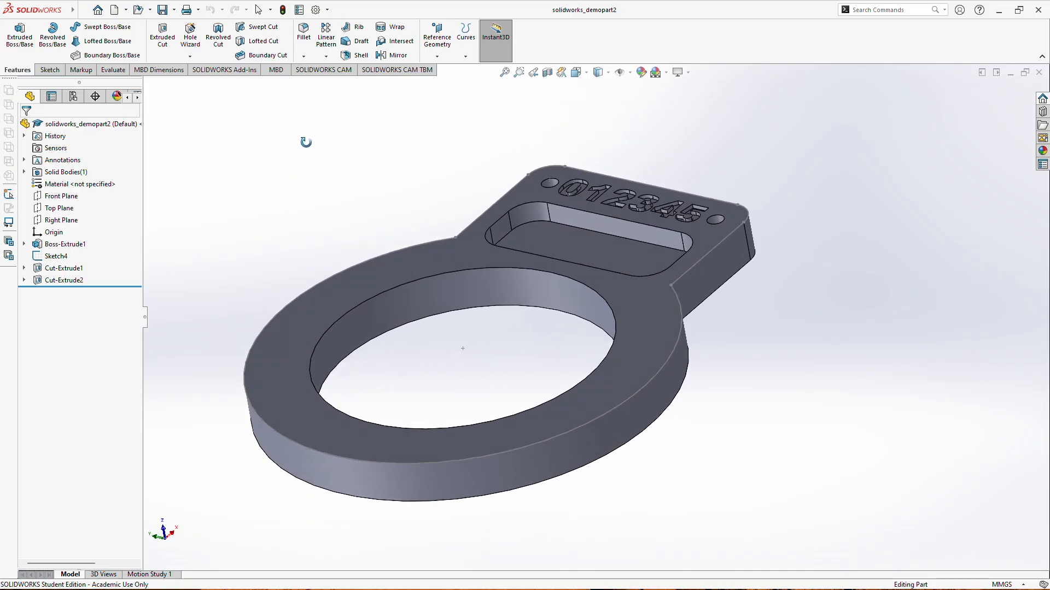
middle_click_drag(170, 520, 206, 508)
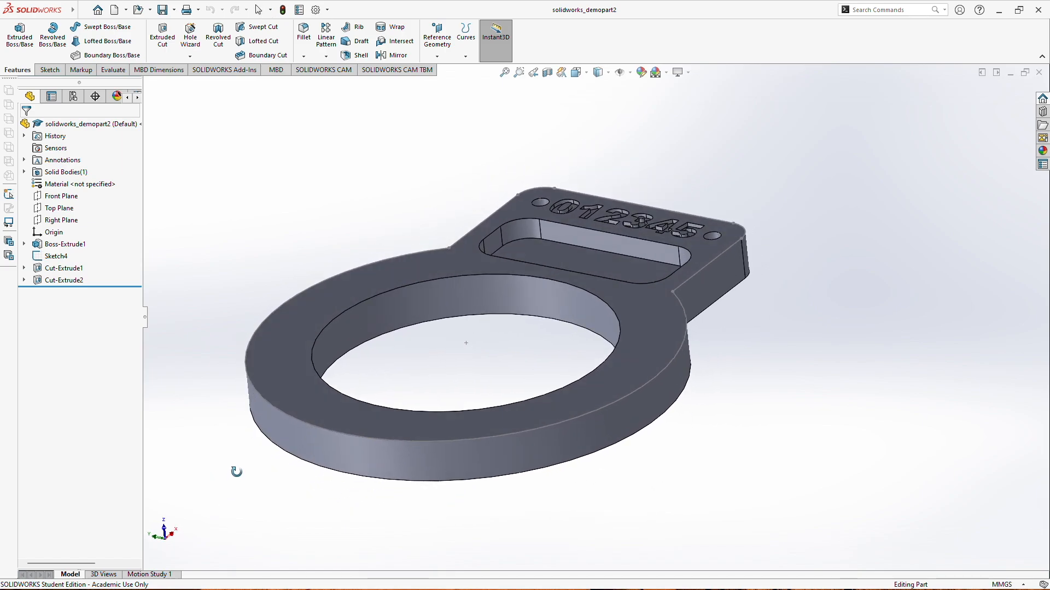
middle_click_drag(197, 510, 343, 374)
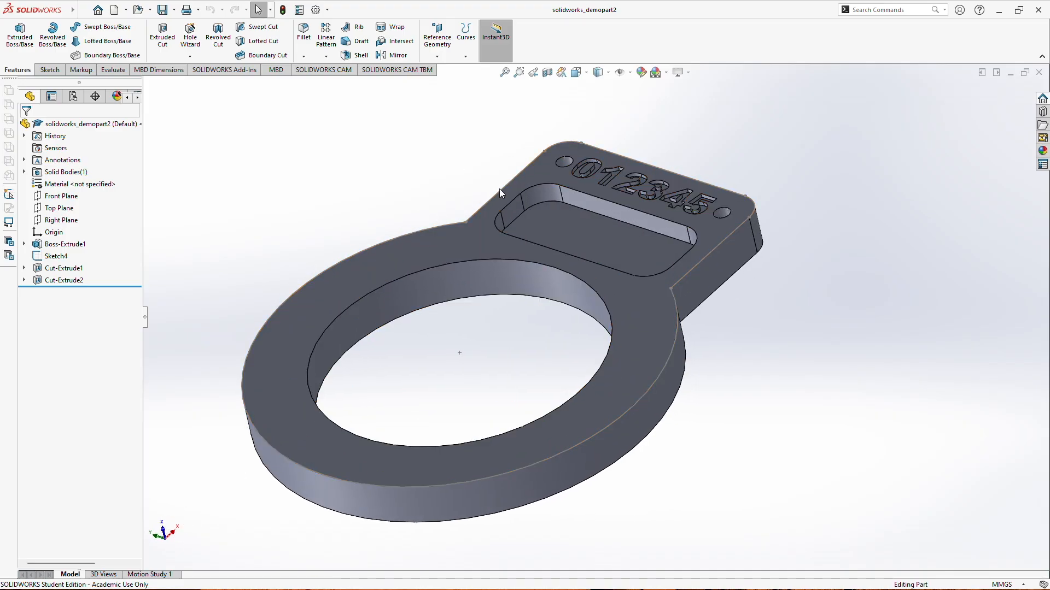
left_click(580, 74)
left_click(584, 73)
left_click(648, 87)
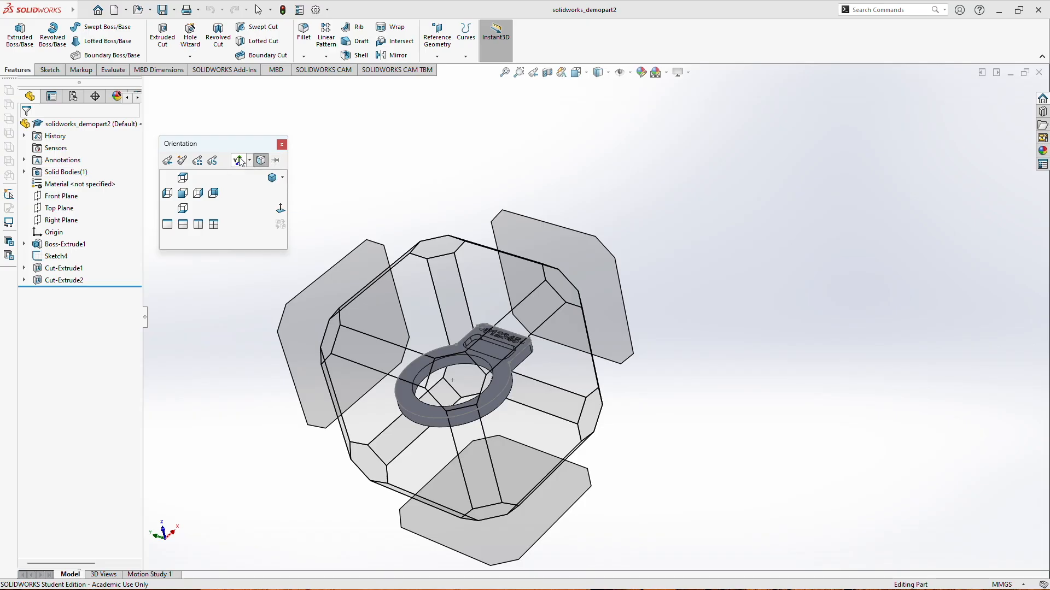
left_click(282, 145)
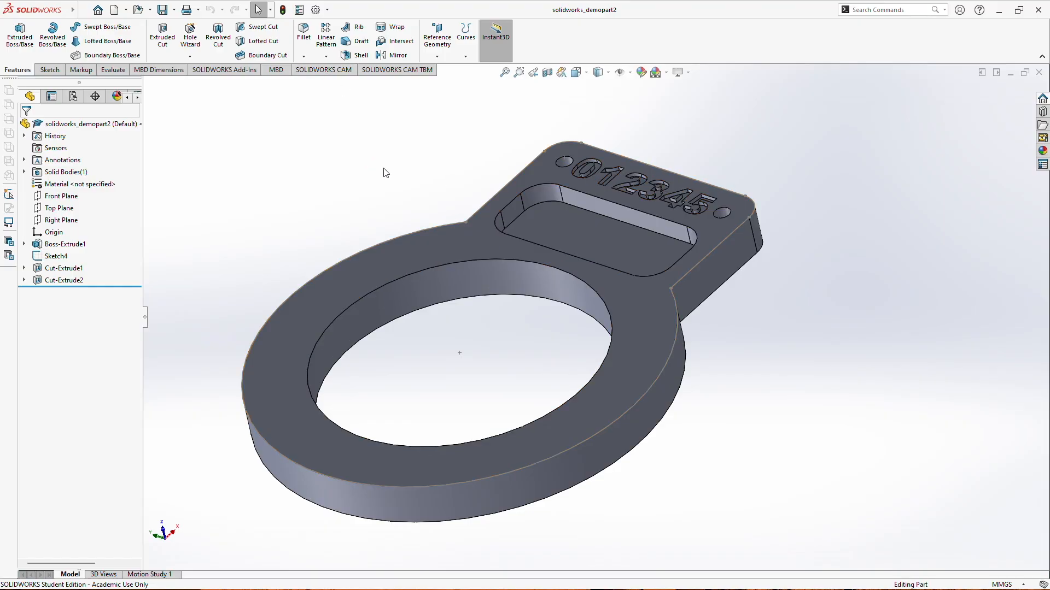
- Define the CAM machine as Carvera 3 Axis and assign the Carvera Example Tools tool crib to it
left_click(322, 71)
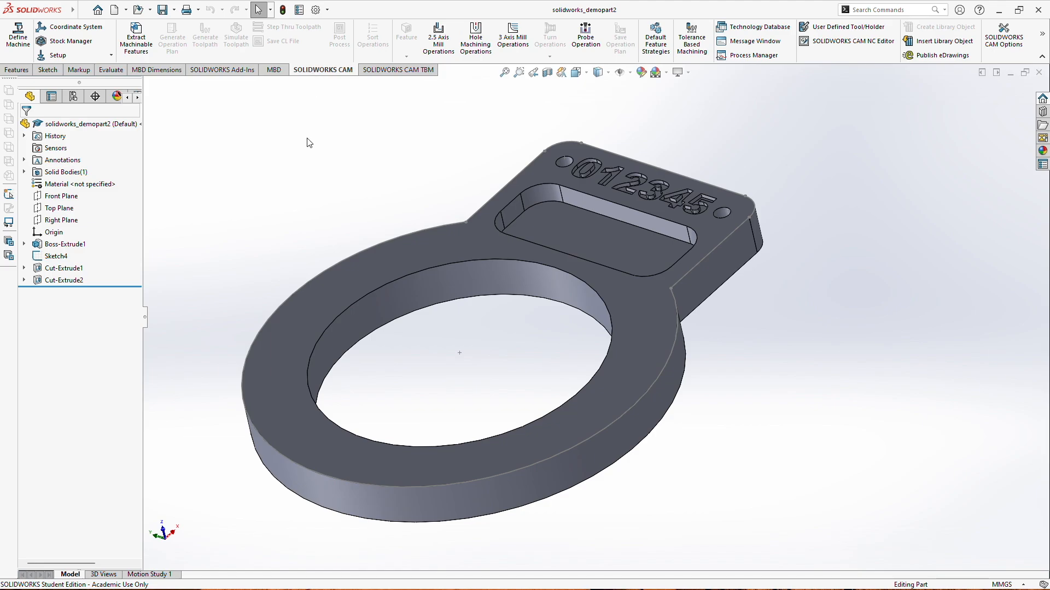
left_click(16, 40)
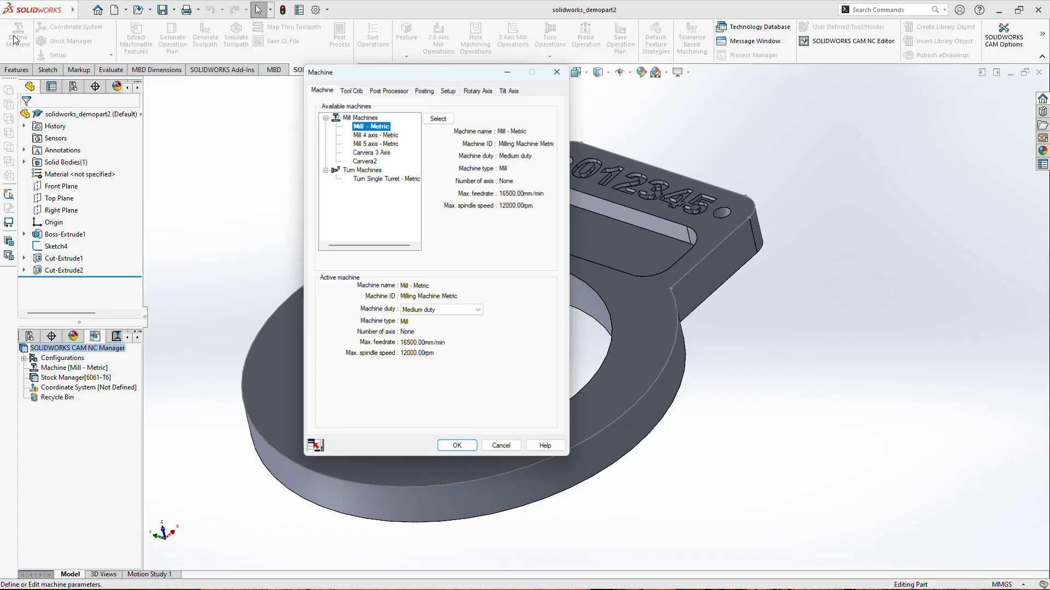
left_click(371, 153)
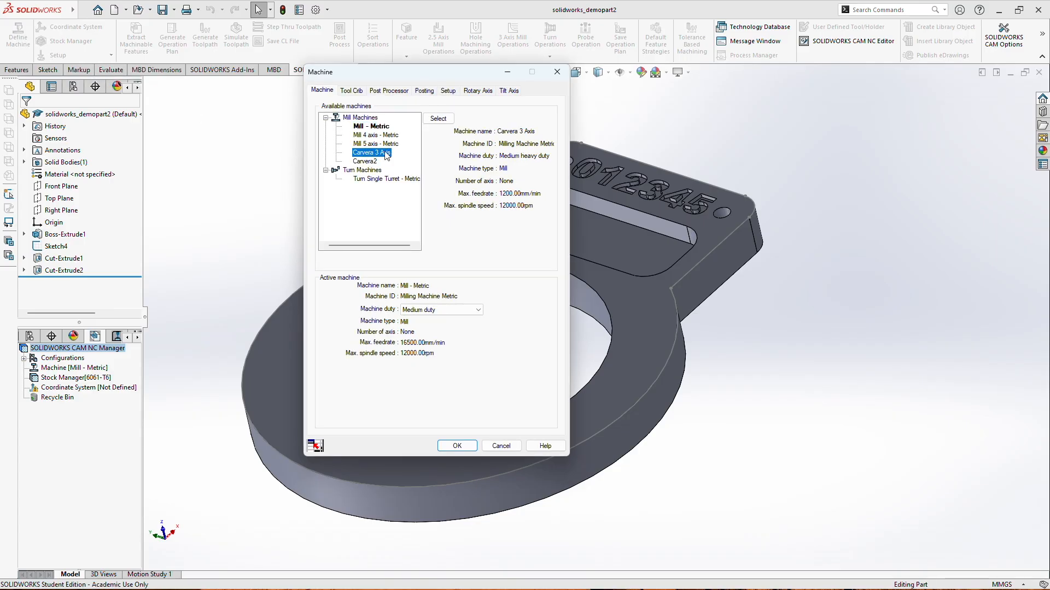
left_click(438, 119)
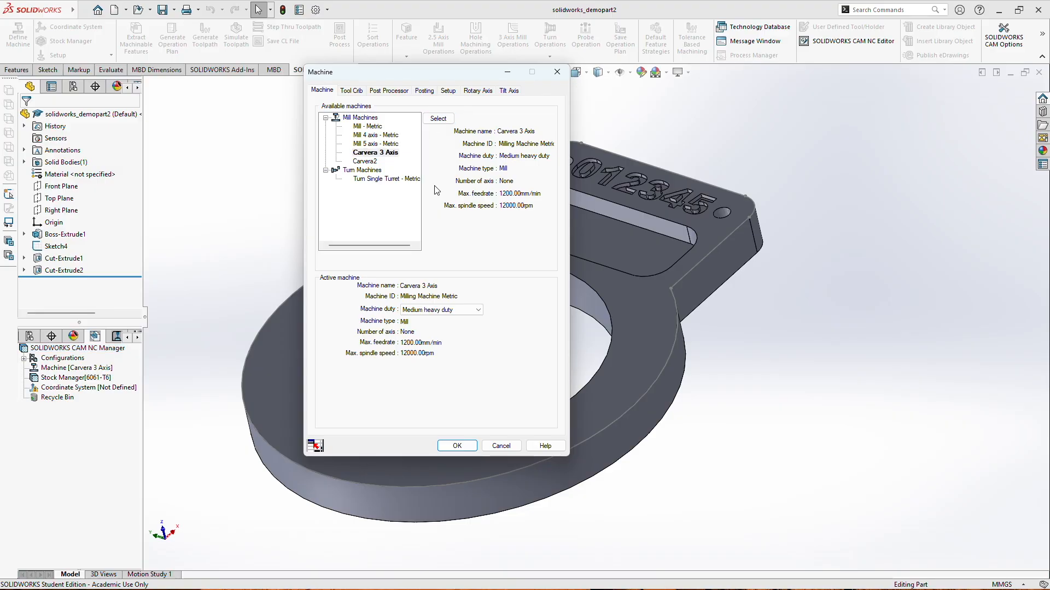
left_click(353, 94)
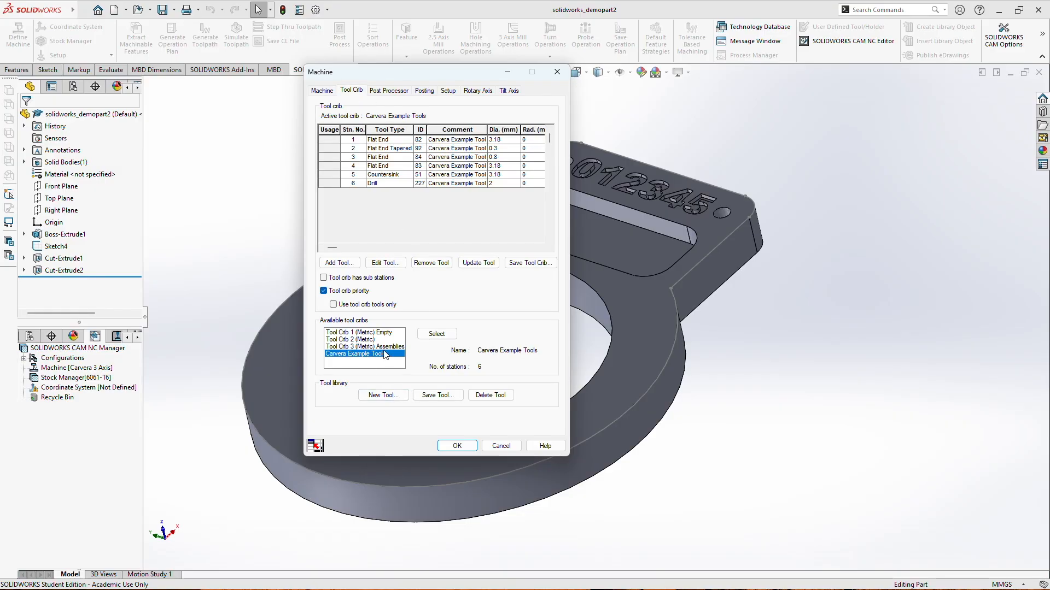
left_click(437, 333)
- Set CARVERA-3AXIS as the machine's post processor and accept the machine definition
left_click(389, 91)
left_click(367, 157)
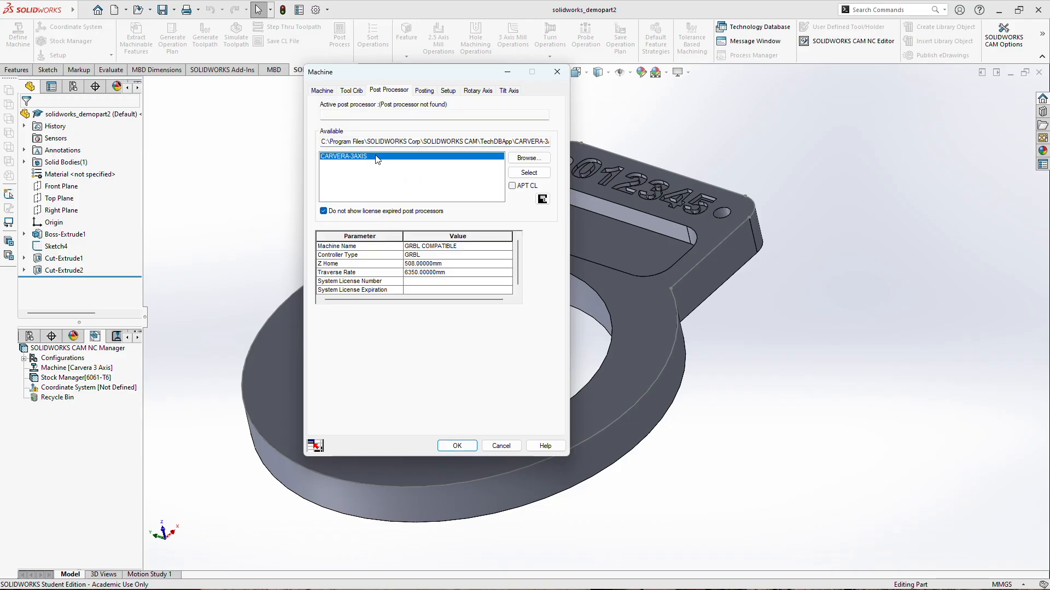
left_click(518, 173)
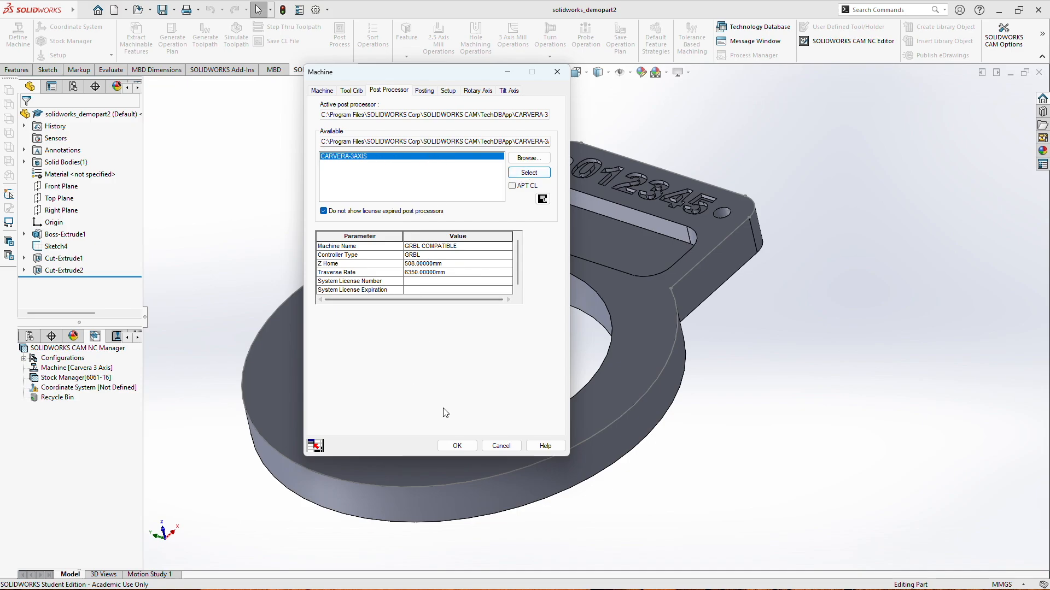
left_click(457, 446)
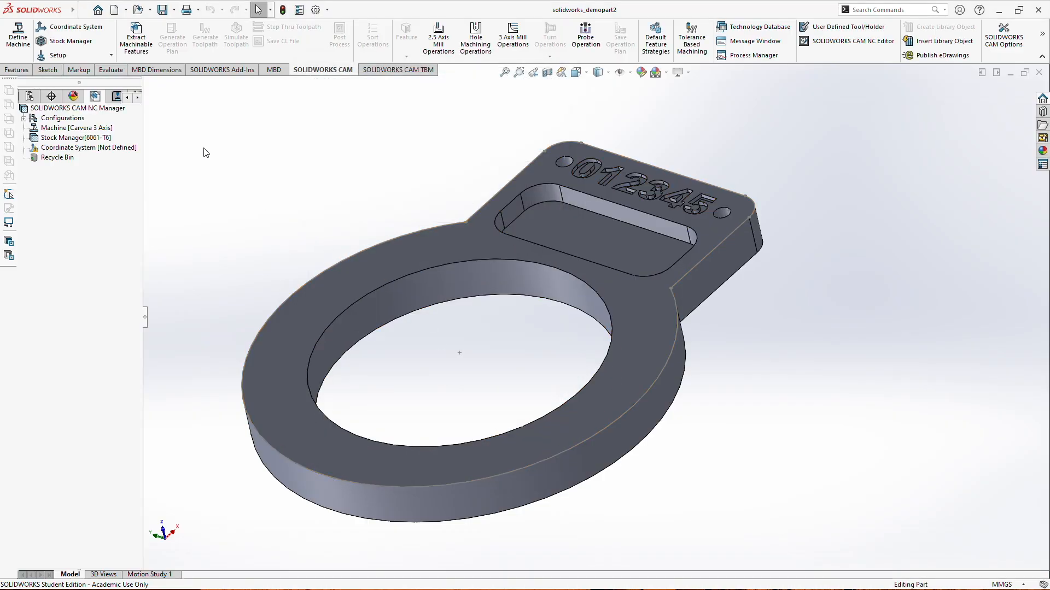
- Start a fixture coordinate system with its origin at the stock bounding box's upper corner on the ring end, +Y side
left_click(72, 27)
scroll(282, 229, "up", 1)
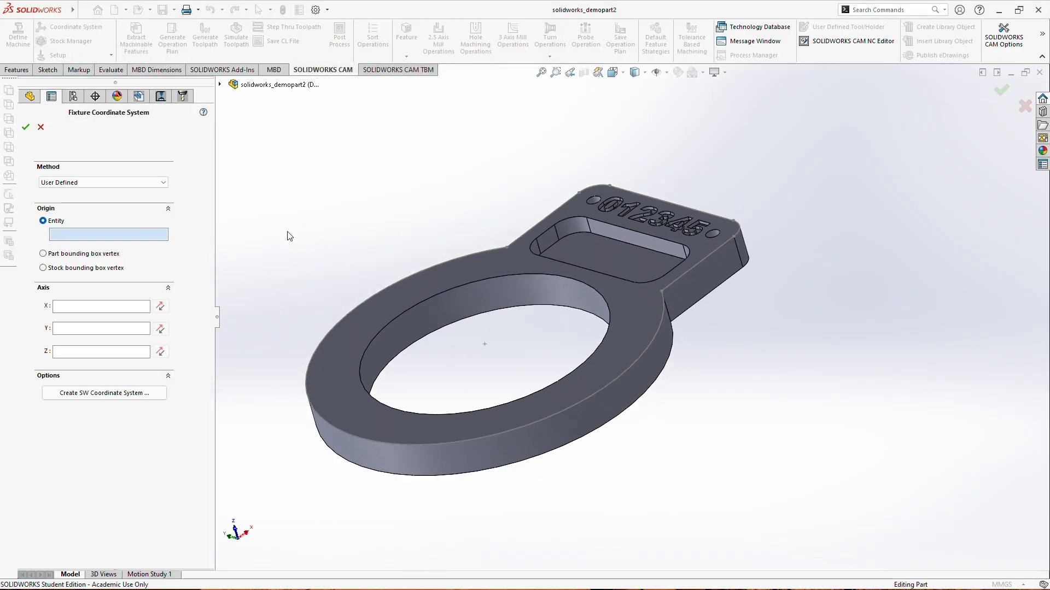
scroll(399, 366, "up", 1)
scroll(377, 383, "down", 2)
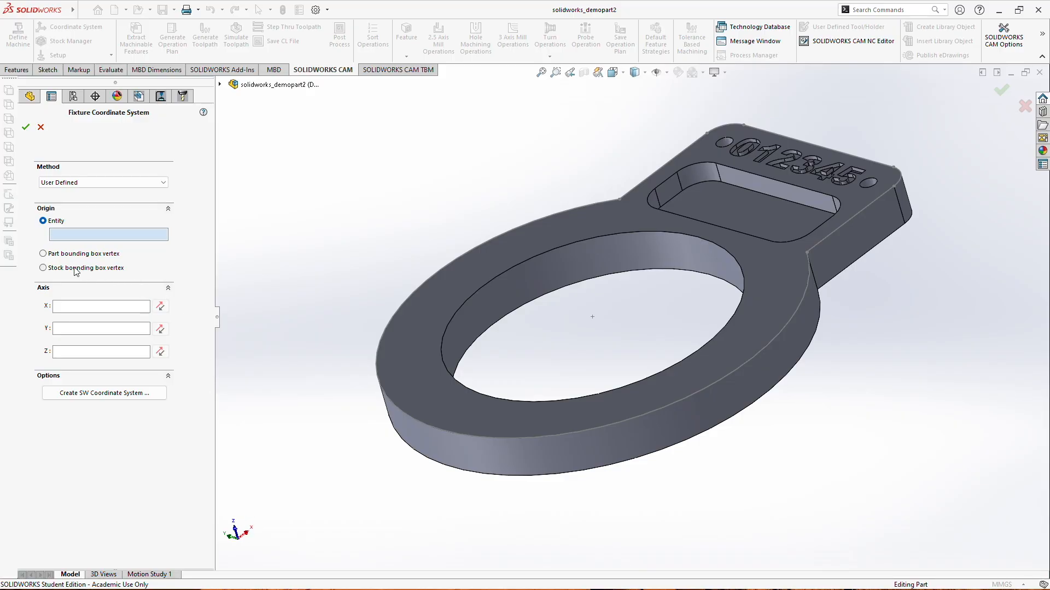
left_click(43, 268)
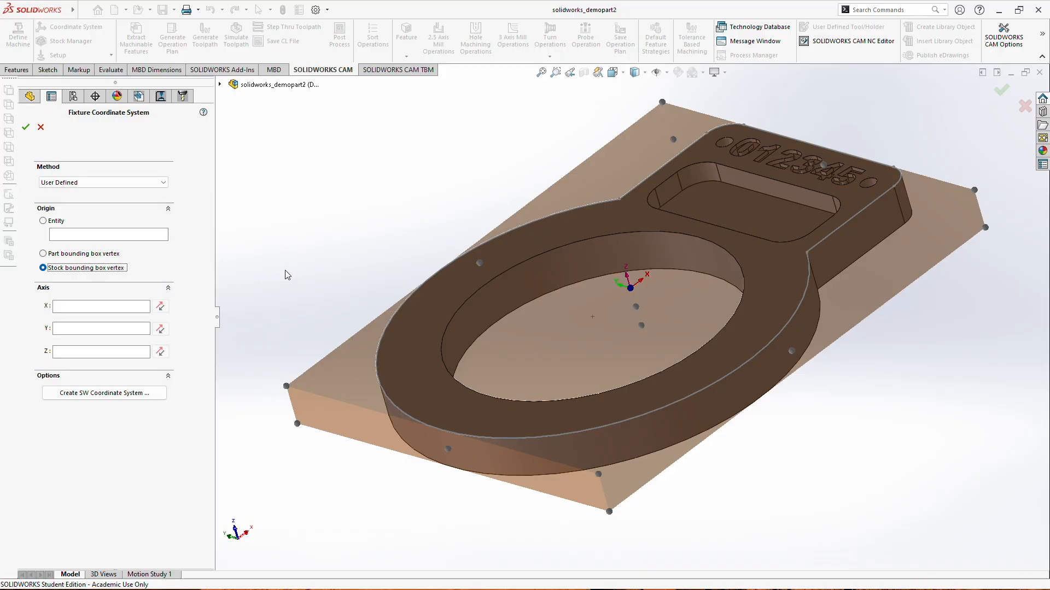
middle_click_drag(361, 235, 250, 272)
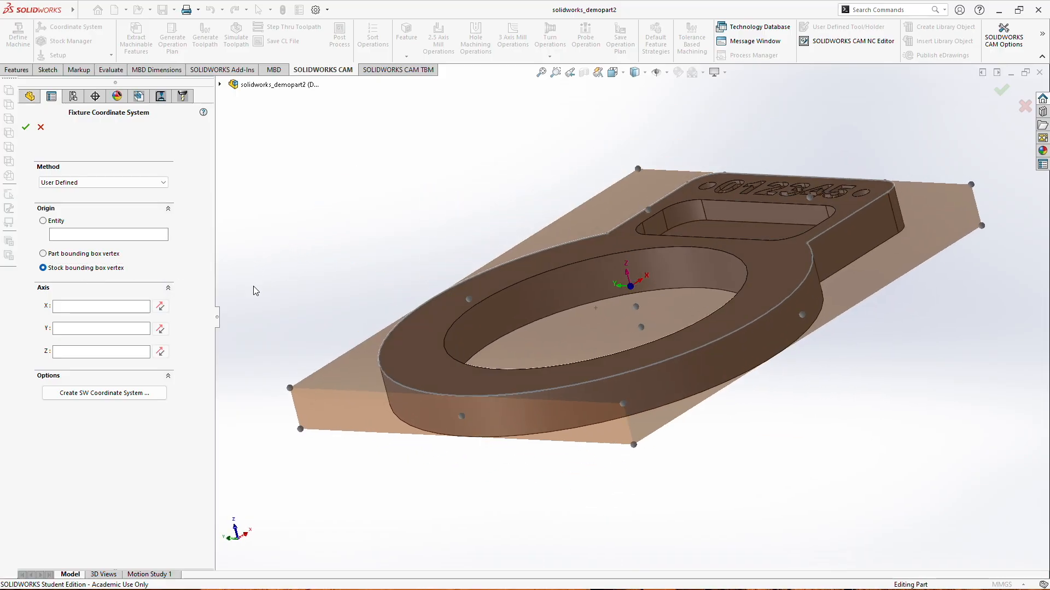
left_click(289, 389)
- Examine the X, Y and Z axis directions at the chosen origin corner of the stock
middle_click_drag(306, 358, 324, 360)
scroll(326, 408, "up", 2)
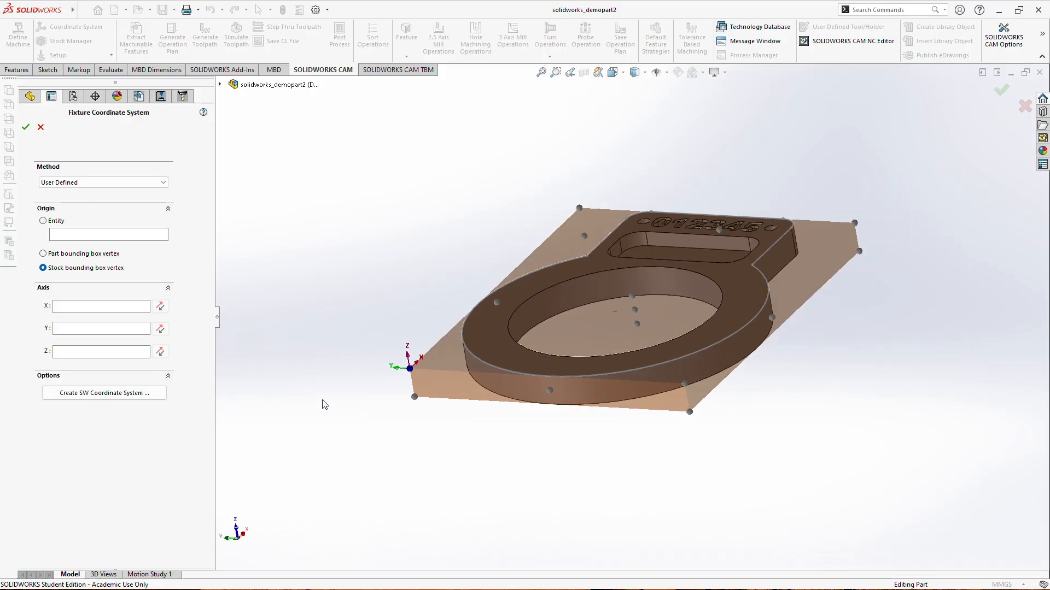
scroll(410, 378, "down", 4)
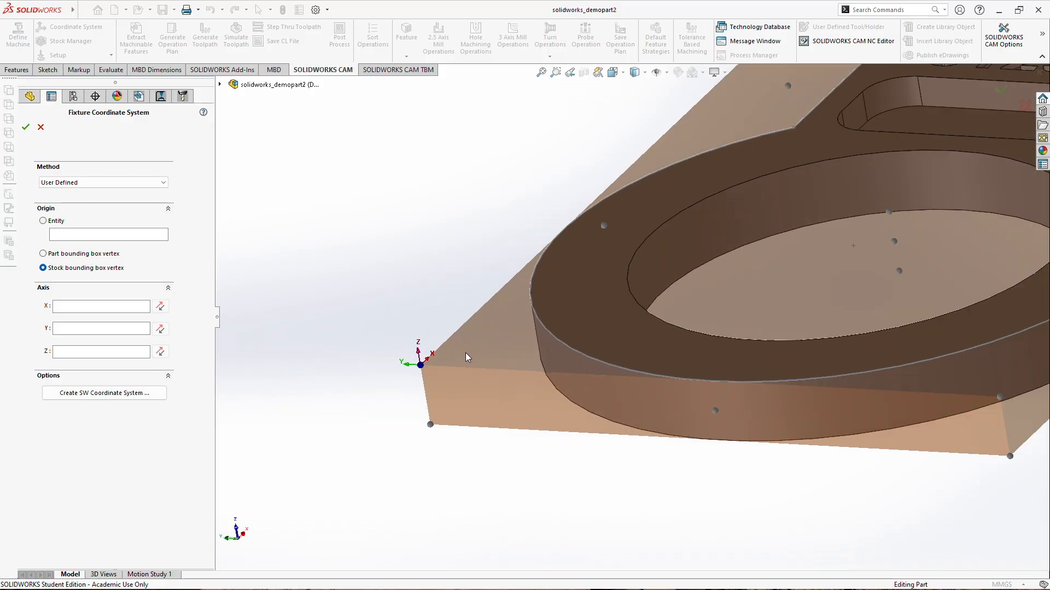
middle_click_drag(468, 365, 371, 372)
scroll(371, 369, "up", 3)
scroll(436, 352, "down", 3)
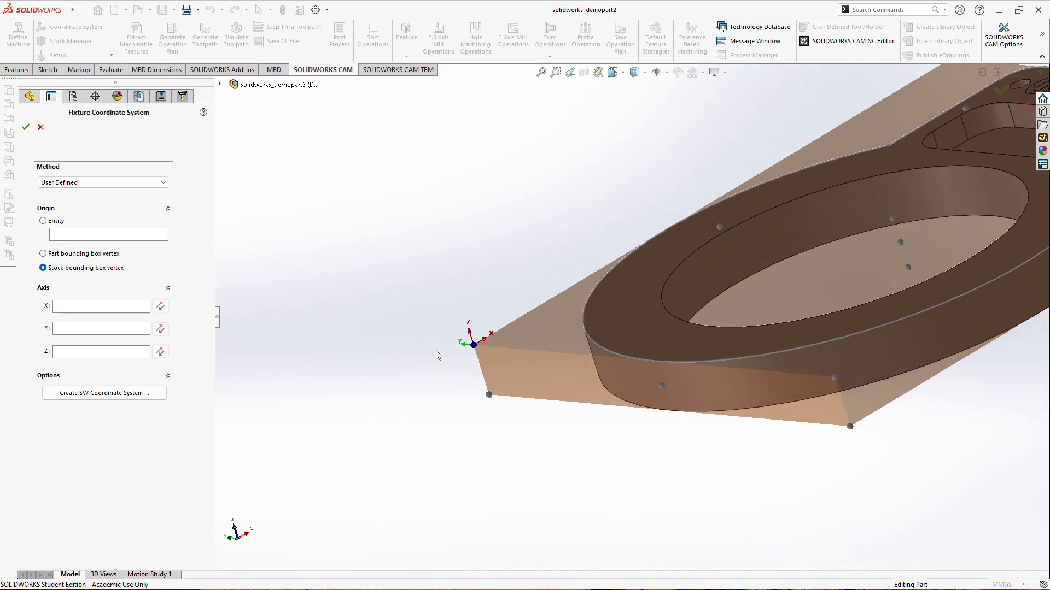
scroll(528, 345, "down", 3)
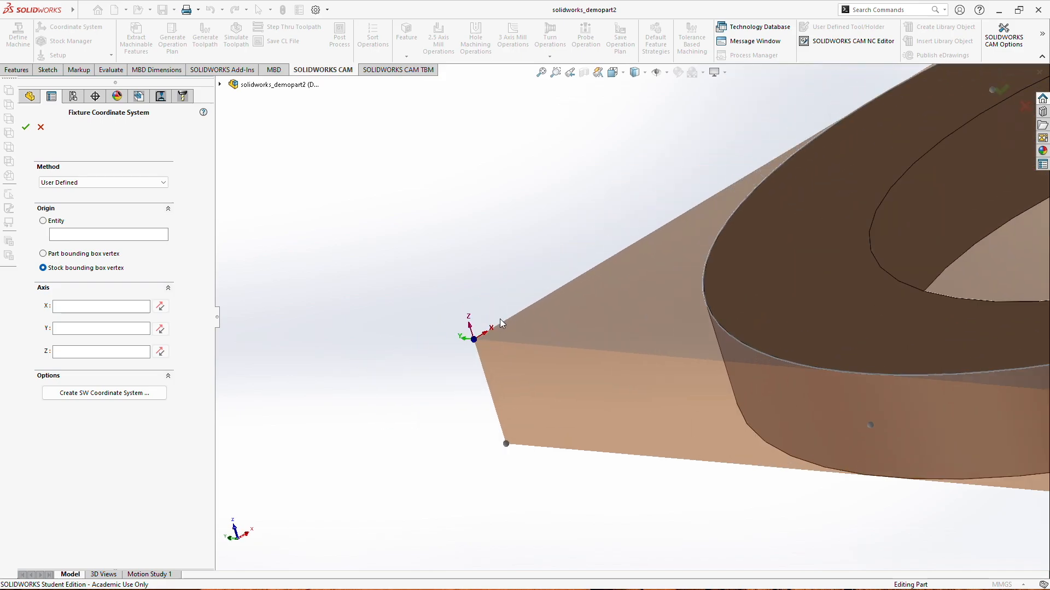
middle_click_drag(500, 318, 521, 328)
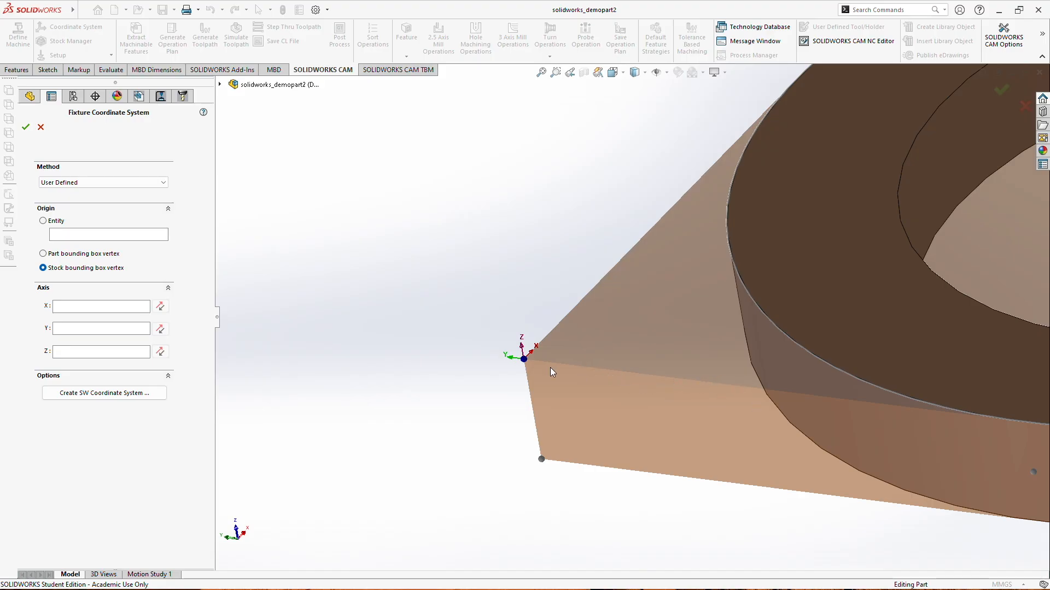
scroll(520, 286, "up", 4)
scroll(641, 274, "down", 2)
scroll(642, 275, "down", 2)
scroll(656, 278, "up", 1)
scroll(657, 278, "down", 1)
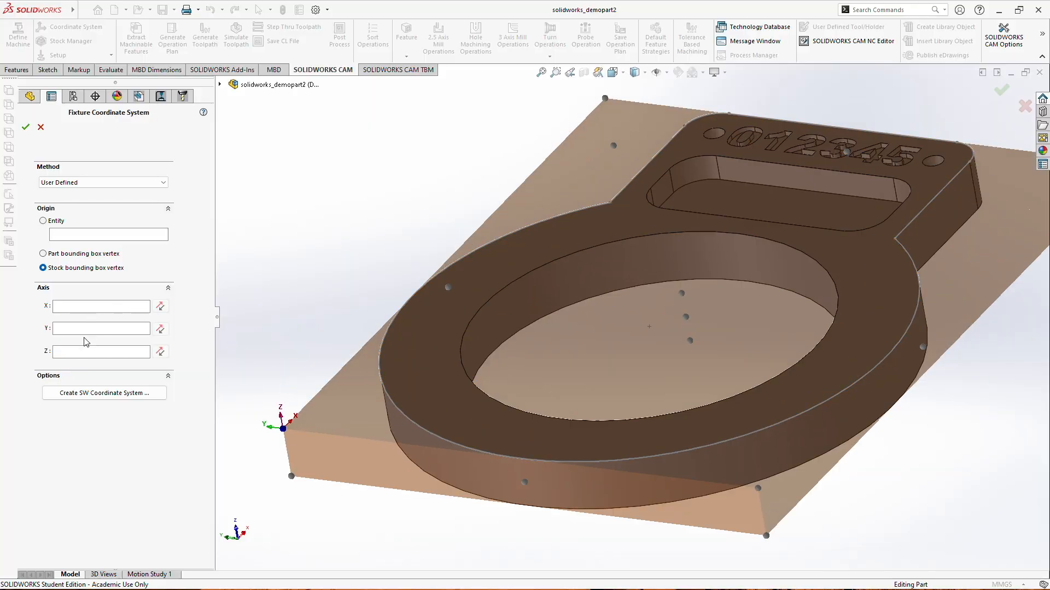
- Align the fixture coordinate system's X axis with the pocket's long upper edge beside the numbers and accept the coordinate system
left_click(75, 311)
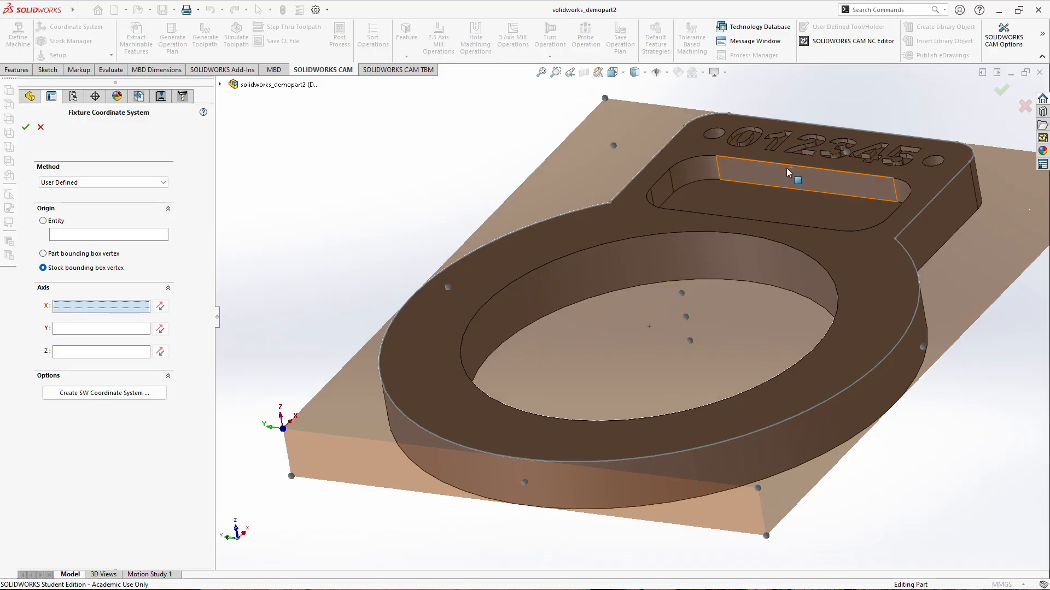
left_click(750, 160)
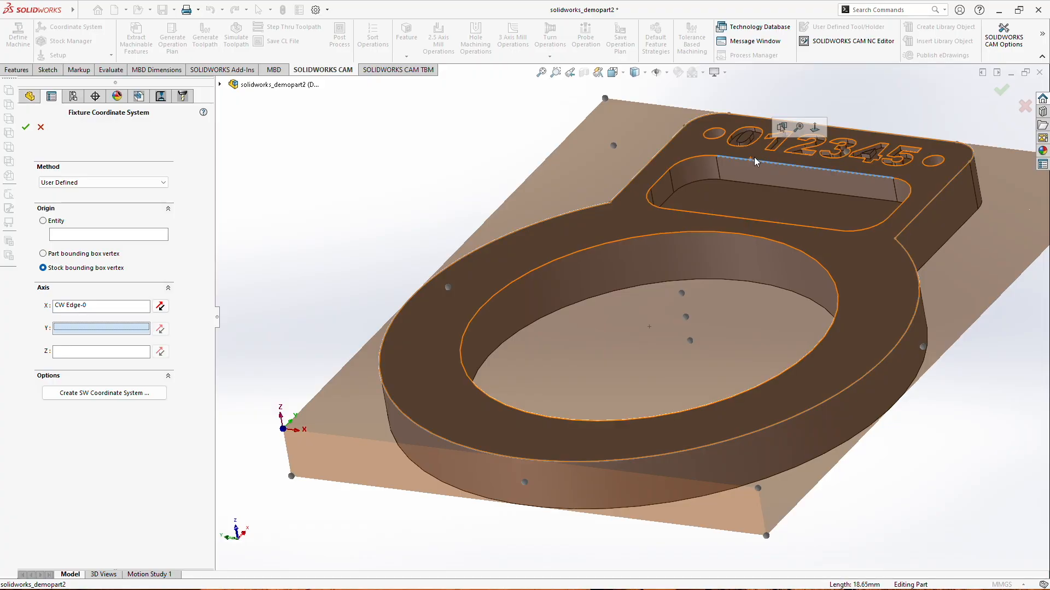
scroll(358, 431, "up", 6)
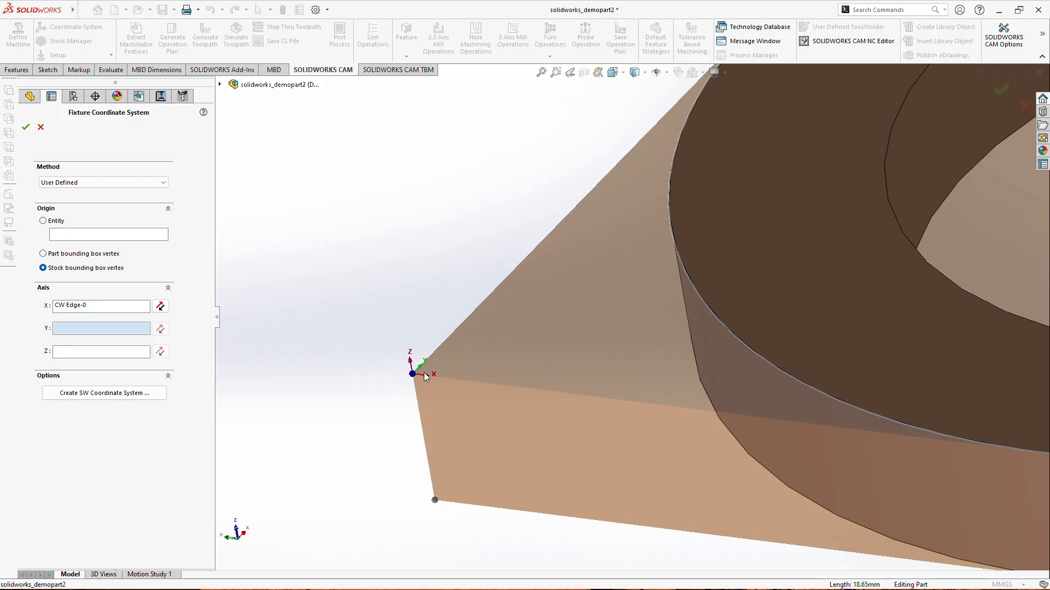
scroll(440, 382, "down", 6)
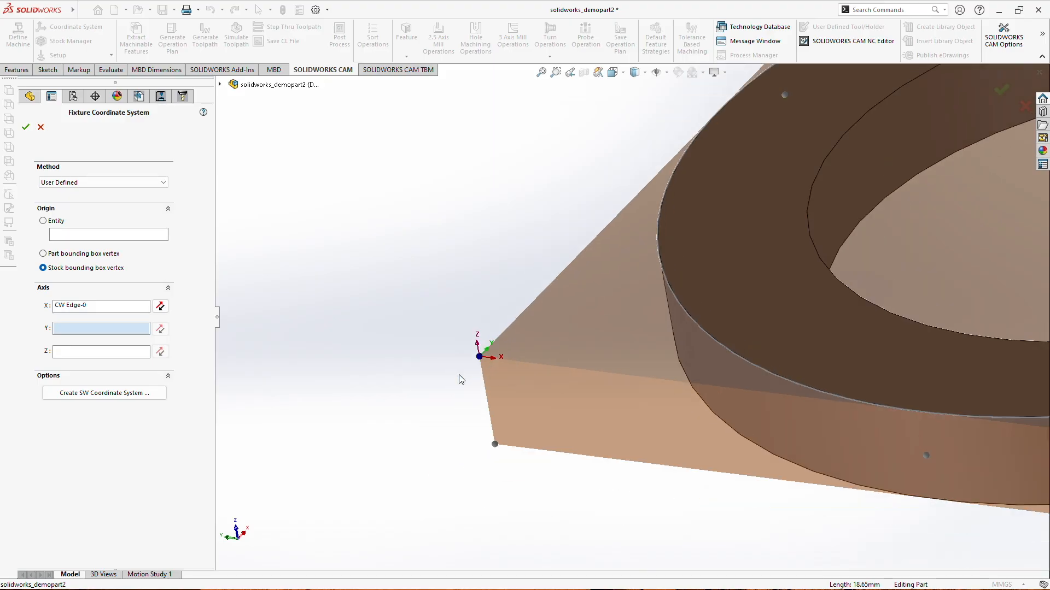
scroll(904, 290, "up", 4)
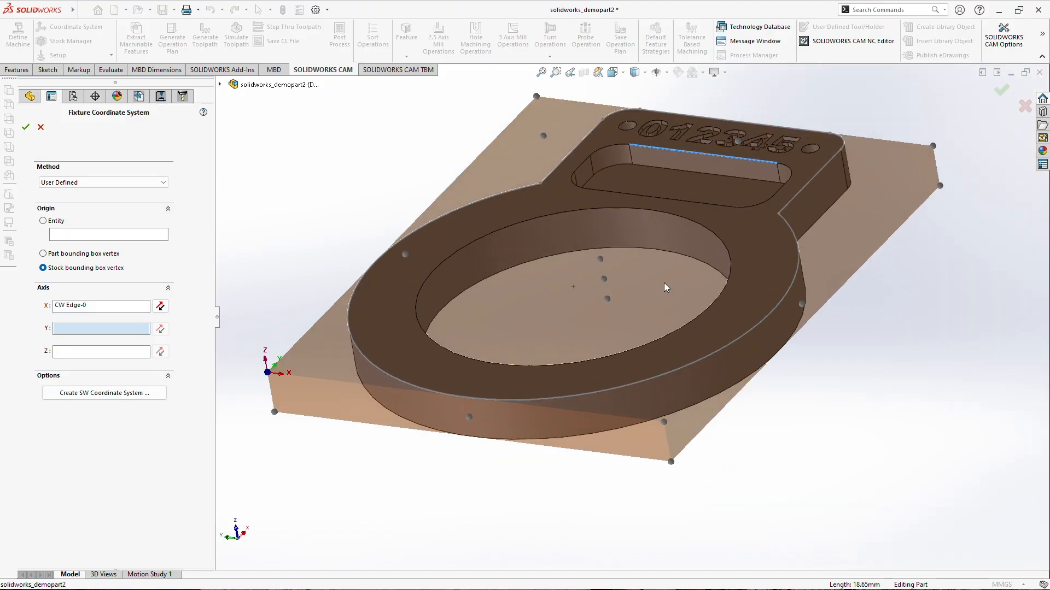
left_click(26, 128)
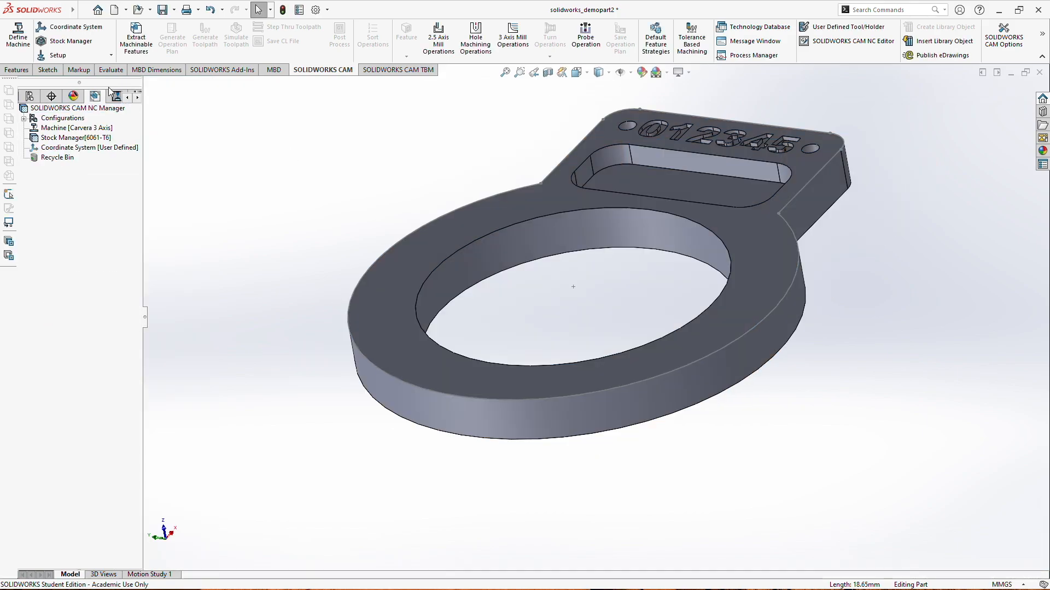
- Change the stock type to a block defined by its own dimensions, with length (X) 150 mm and width (Y) 100 mm
left_click(58, 40)
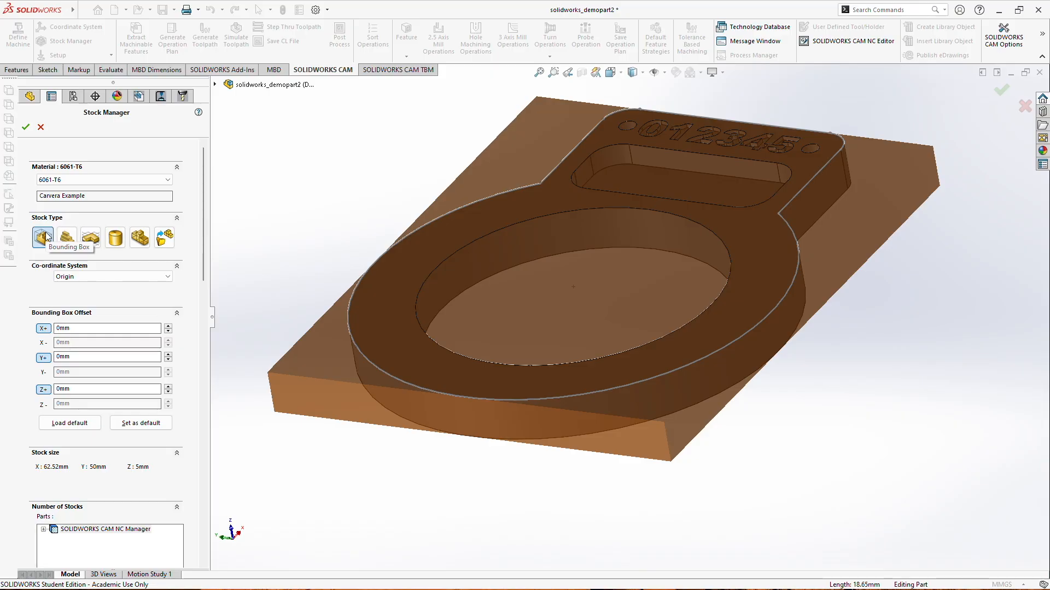
left_click(65, 243)
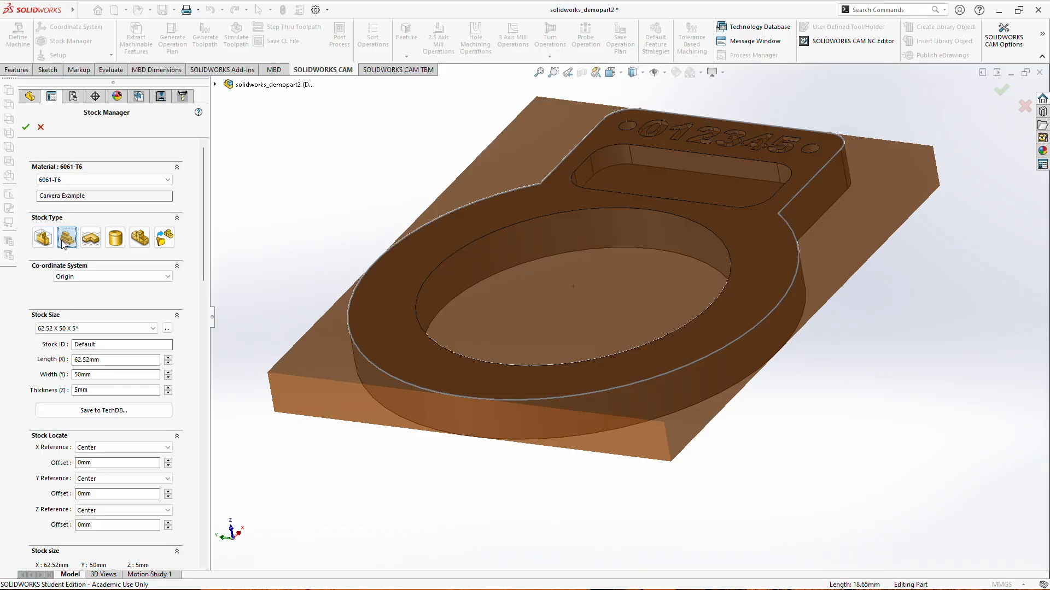
scroll(55, 276, "down", 2)
scroll(58, 246, "up", 1)
scroll(59, 225, "down", 1)
left_click_drag(112, 245, 62, 245)
type("150")
key("Tab")
type("10")
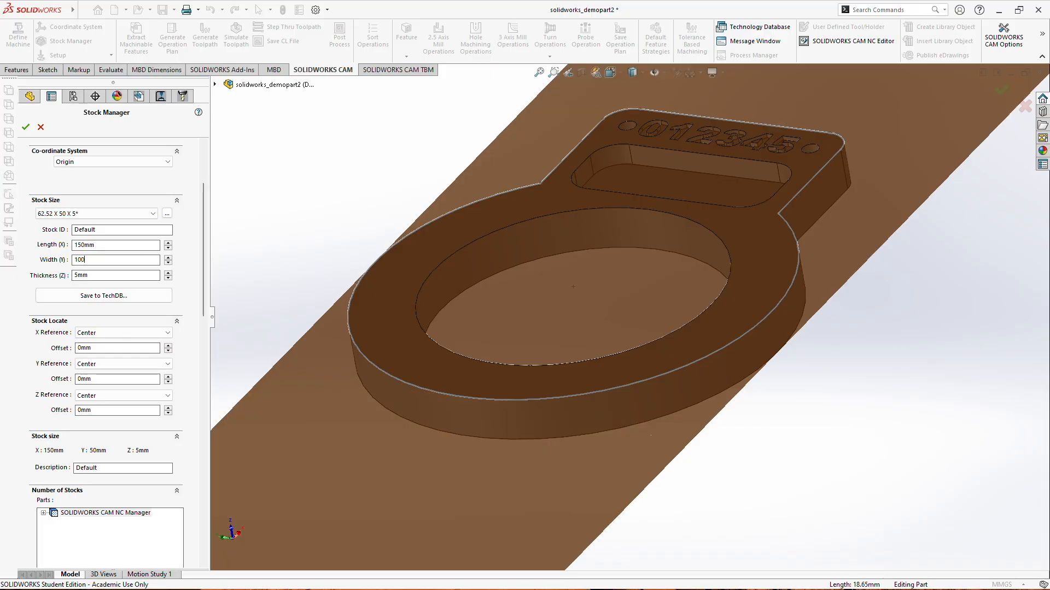
key("Tab")
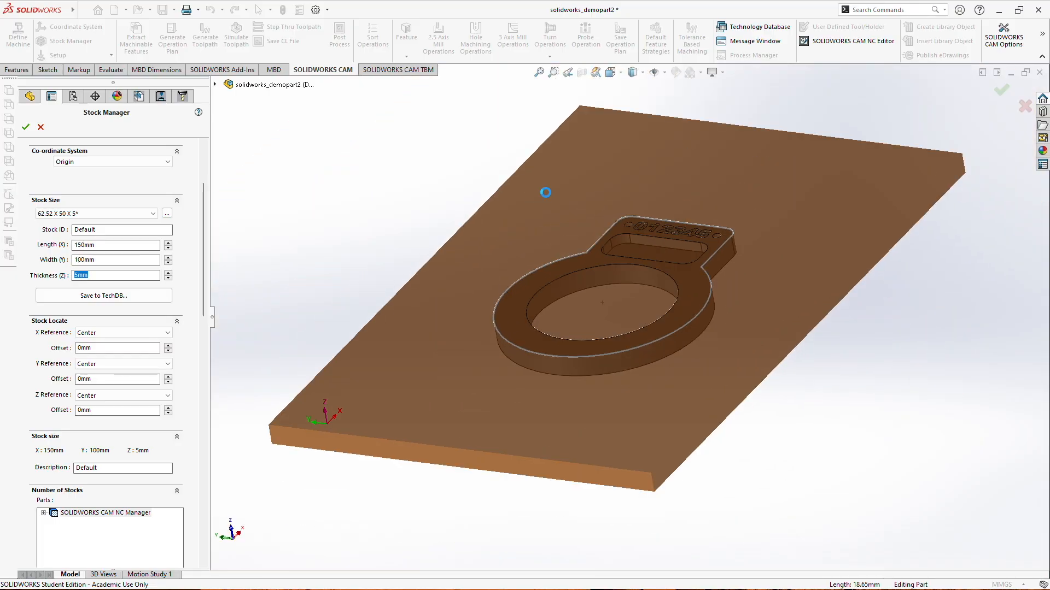
scroll(607, 327, "up", 2)
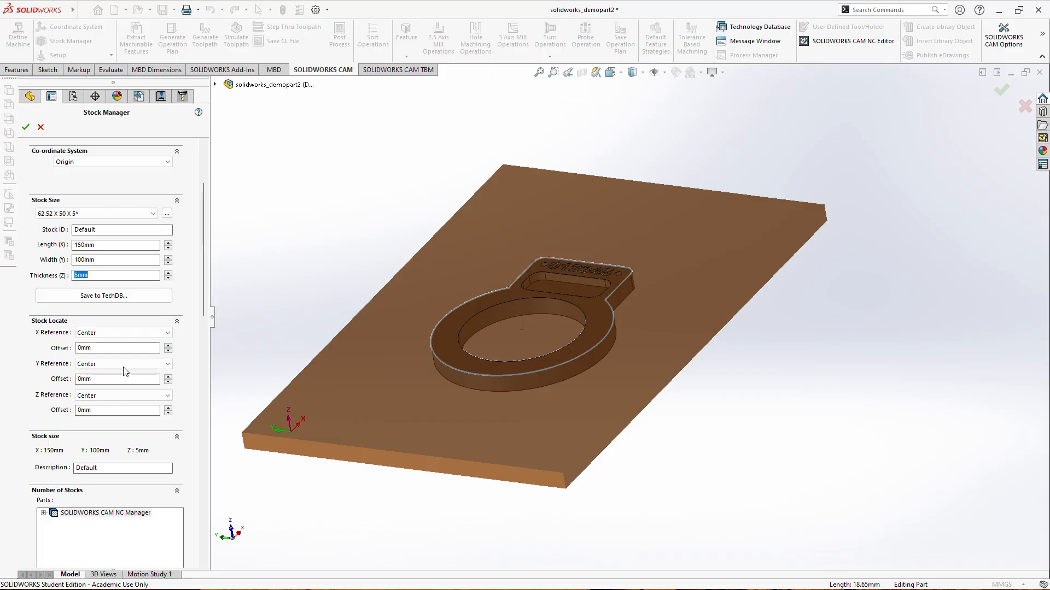
- Position the stock in X by offset from the left side, with an offset of -8 mm
scroll(85, 347, "down", 3)
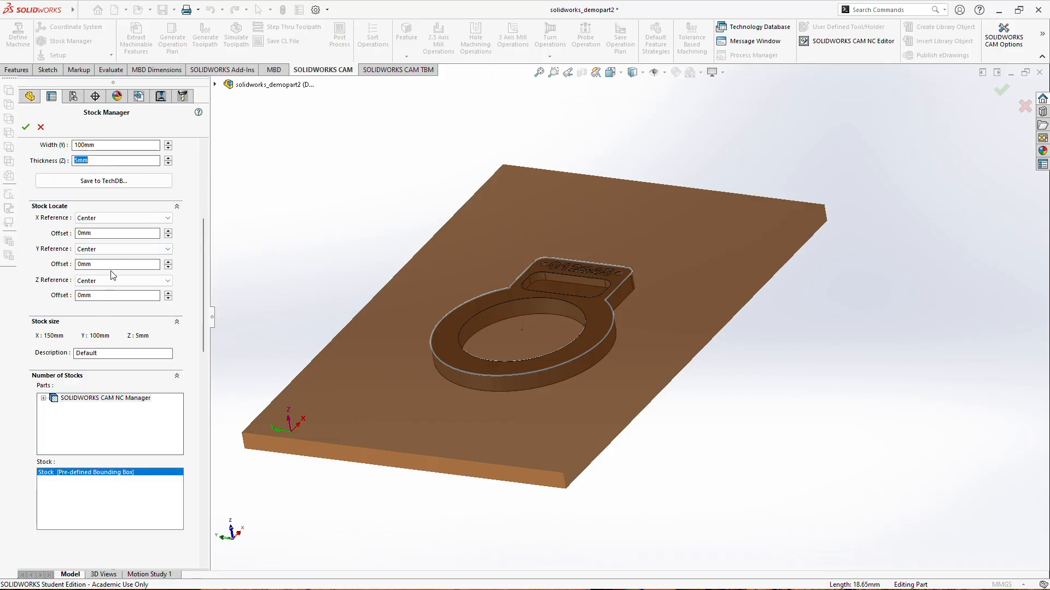
left_click(91, 219)
left_click(99, 233)
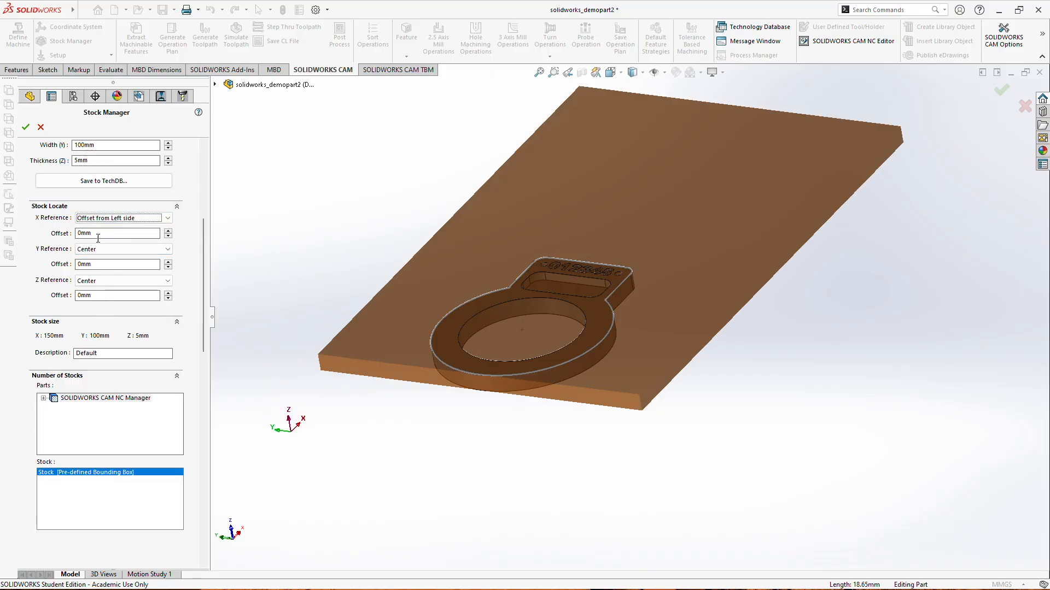
key("Tab")
type("-8")
- Position the stock in Y by offset from the back side, with an offset of 8 mm
left_click(116, 251)
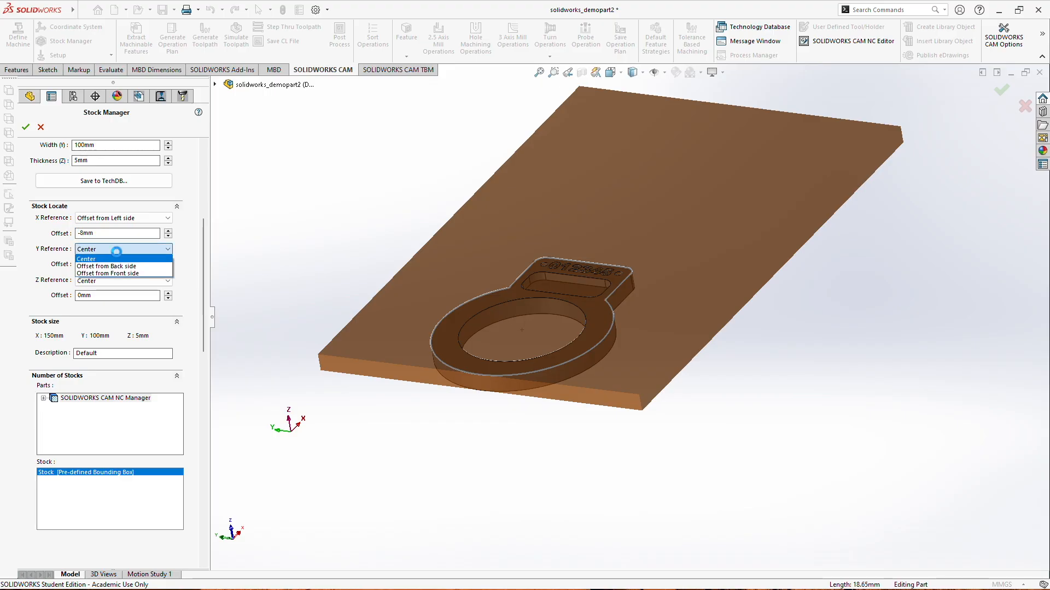
left_click(117, 267)
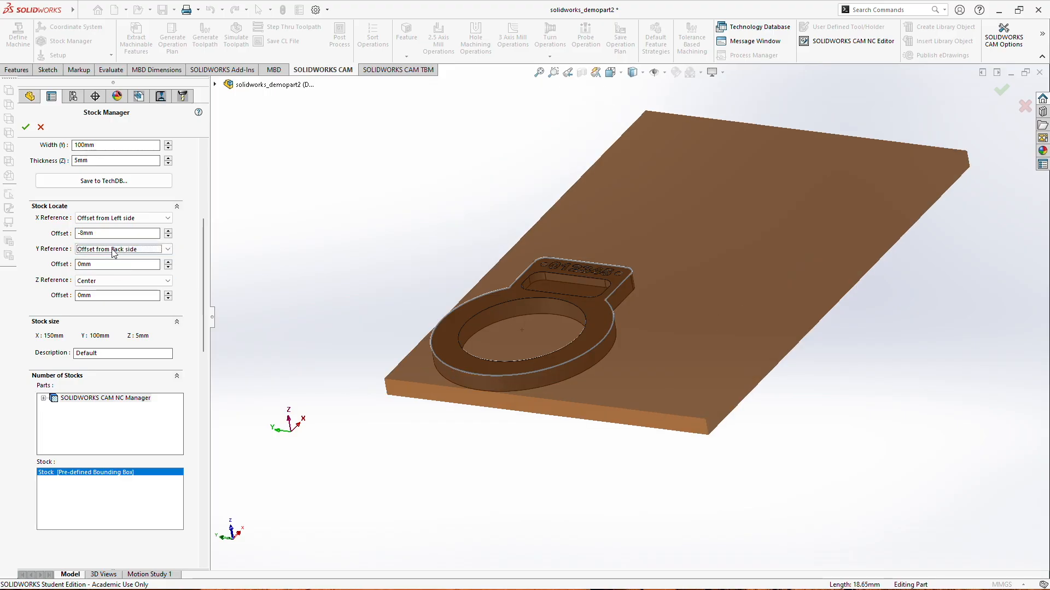
left_click_drag(117, 264, 84, 258)
type("8mm")
left_click(109, 233)
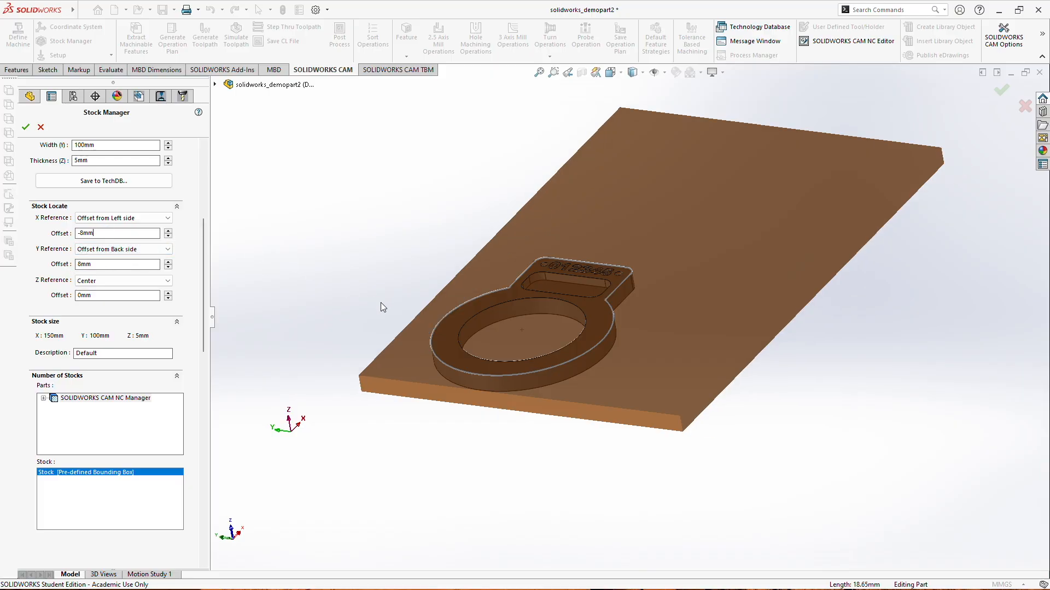
- Accept the stock settings and rebuild the user-defined coordinate system for the changed stock
middle_click_drag(379, 302, 385, 317)
mouse_move(627, 338)
middle_mouse_down()
mouse_move(651, 331)
mouse_move(621, 341)
mouse_move(623, 353)
middle_mouse_up()
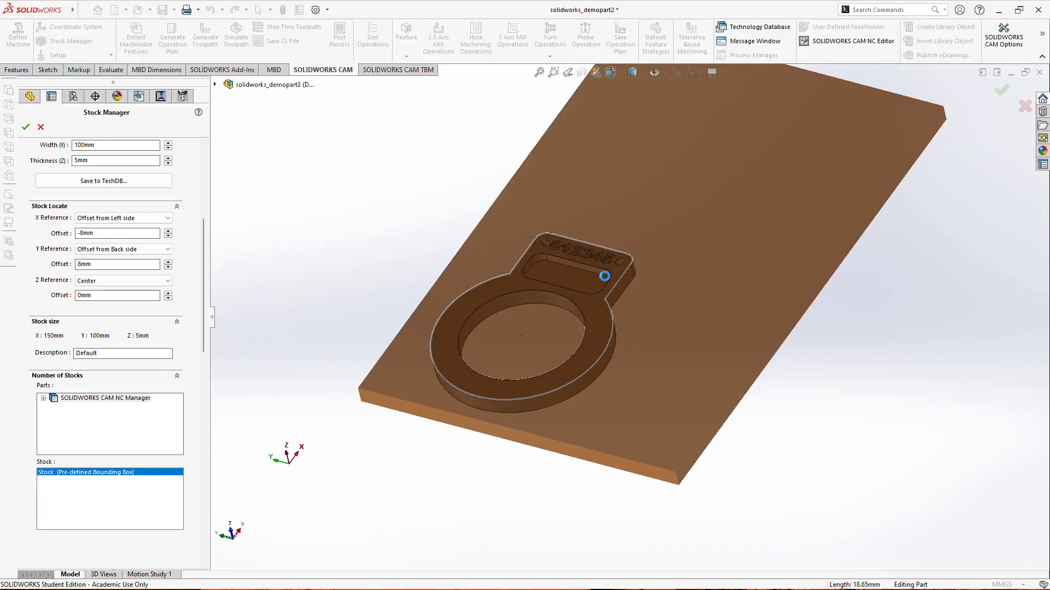
middle_click_drag(606, 294, 598, 299)
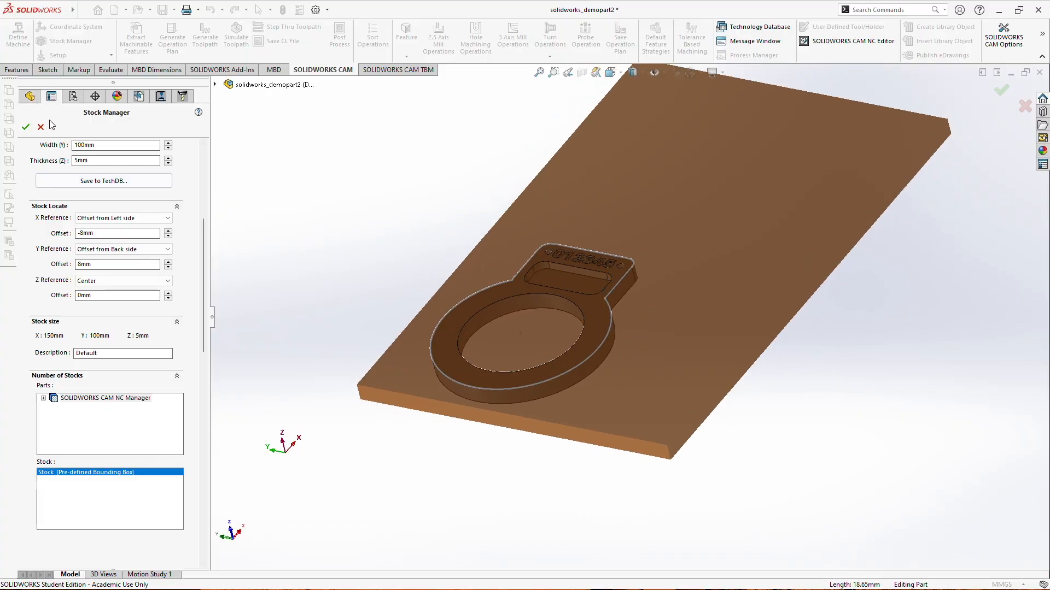
left_click(26, 129)
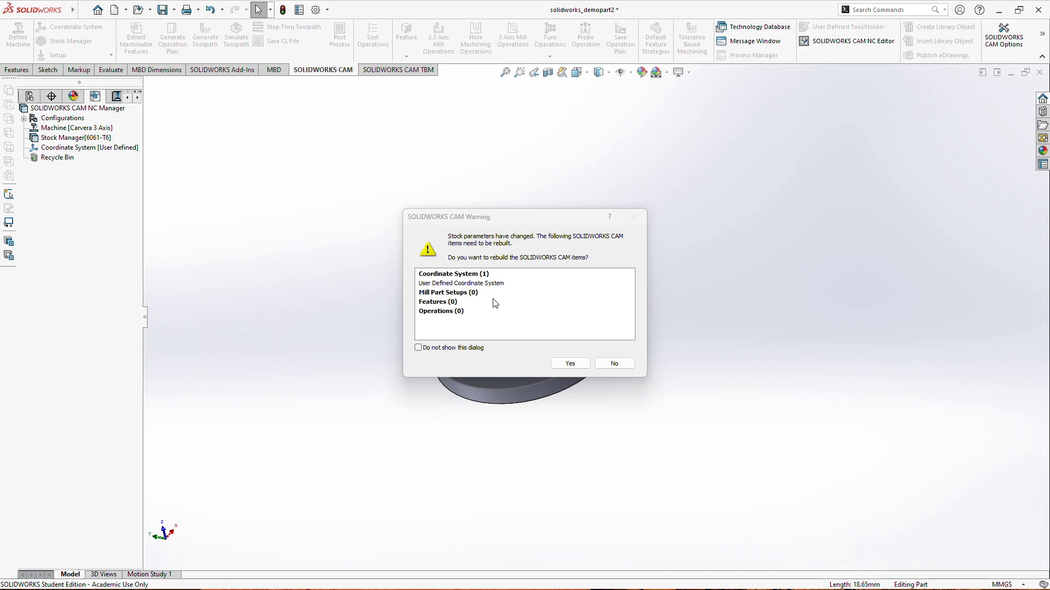
left_click(569, 364)
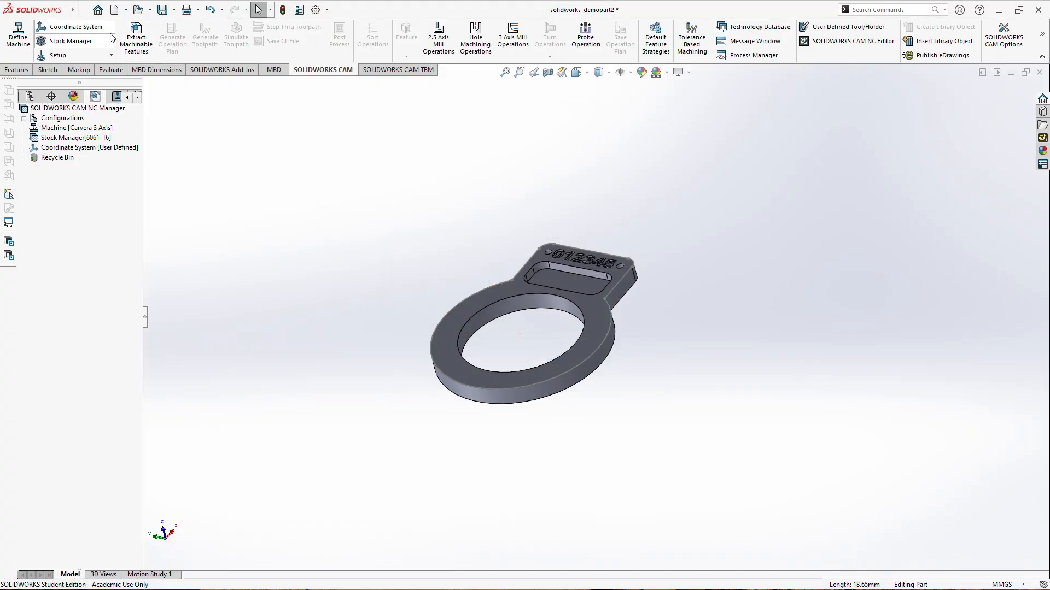
- Check the fixture coordinate system's origin corner and axis directions on the enlarged stock, keeping its settings
left_click(72, 30)
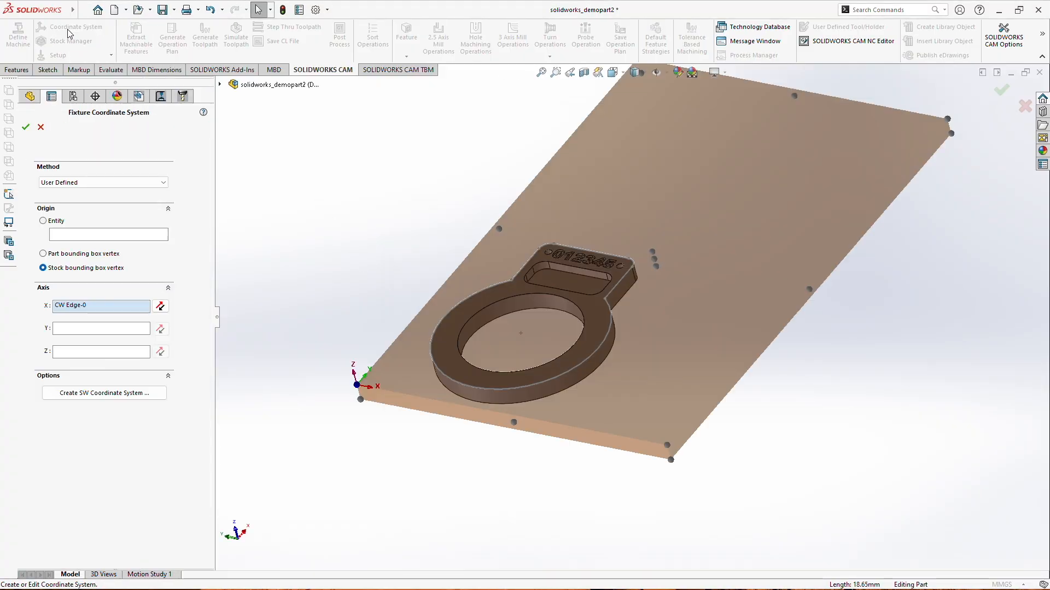
scroll(362, 399, "down", 6)
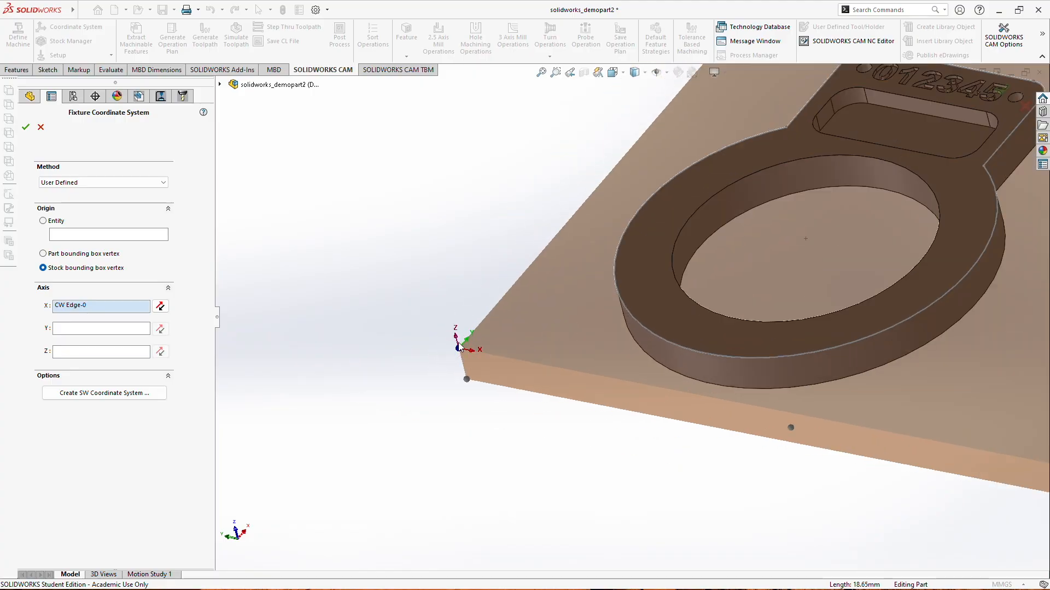
middle_click_drag(499, 343, 503, 320)
scroll(501, 324, "down", 3)
left_click(25, 128)
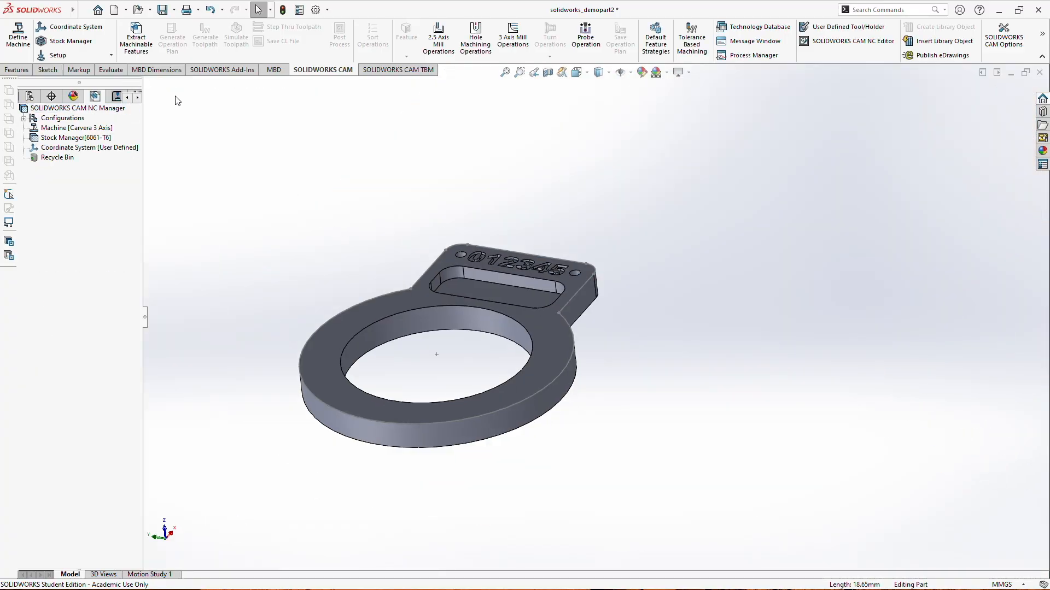
- Create a mill setup on the Front Plane with reversed direction and a perimeter boss feature using the Finish strategy
left_click(70, 57)
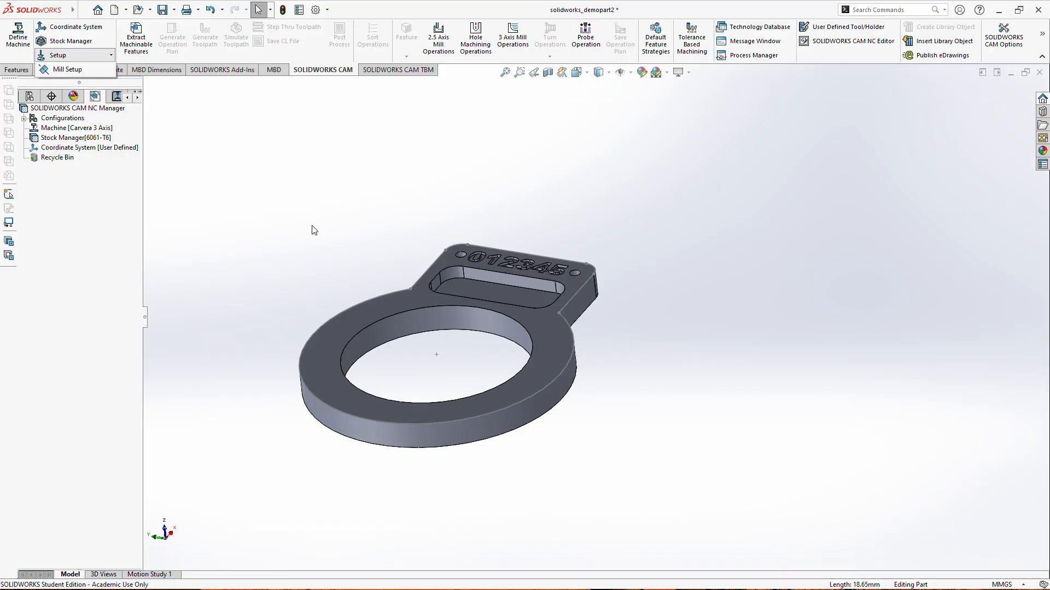
left_click(67, 70)
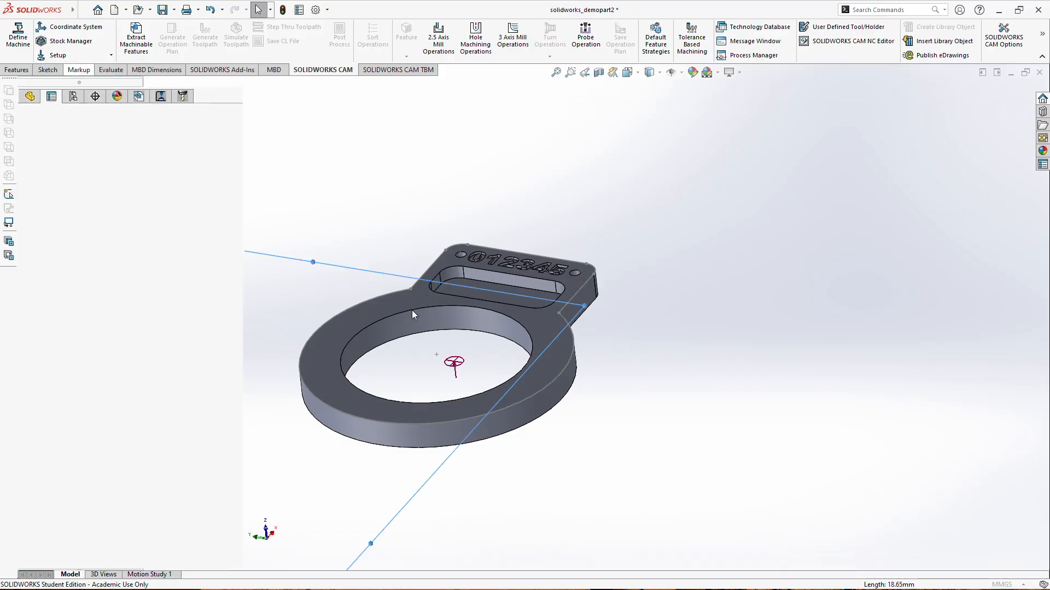
middle_click_drag(500, 366, 527, 306)
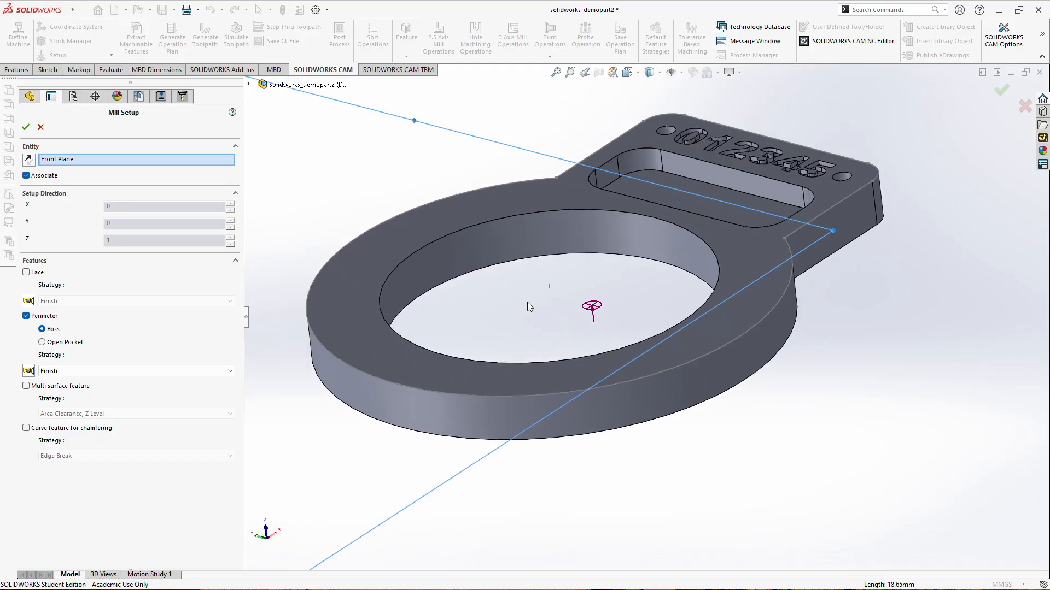
left_click(32, 161)
mouse_move(529, 257)
middle_mouse_down()
mouse_move(508, 184)
mouse_move(534, 225)
mouse_move(522, 249)
mouse_move(506, 229)
mouse_move(510, 238)
mouse_move(518, 206)
mouse_move(492, 211)
mouse_move(512, 235)
middle_mouse_up()
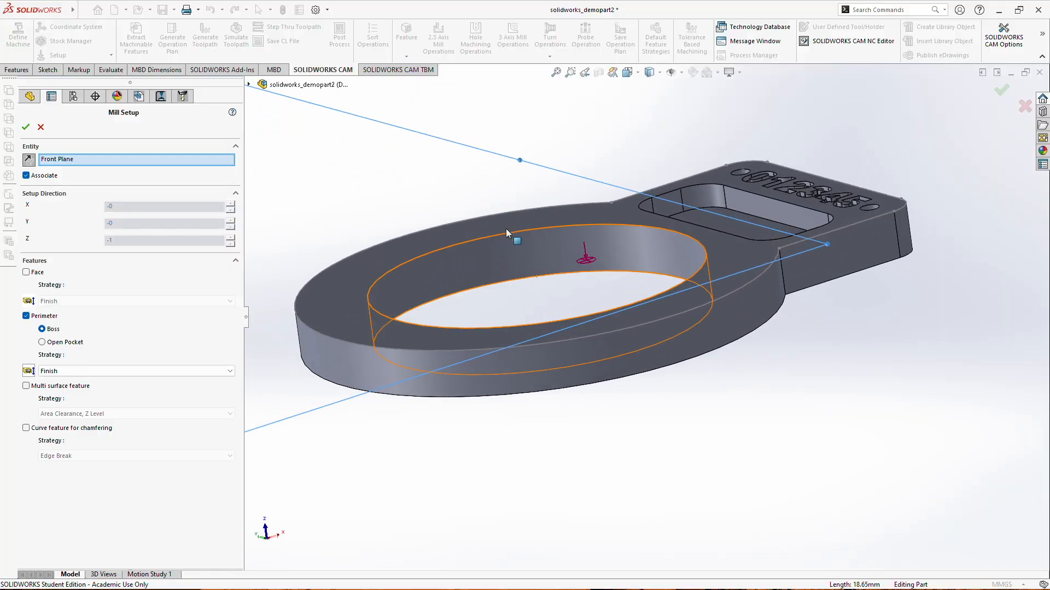
left_click(26, 127)
- Extract the machinable features of the ring part into the mill part setup
scroll(276, 215, "up", 4)
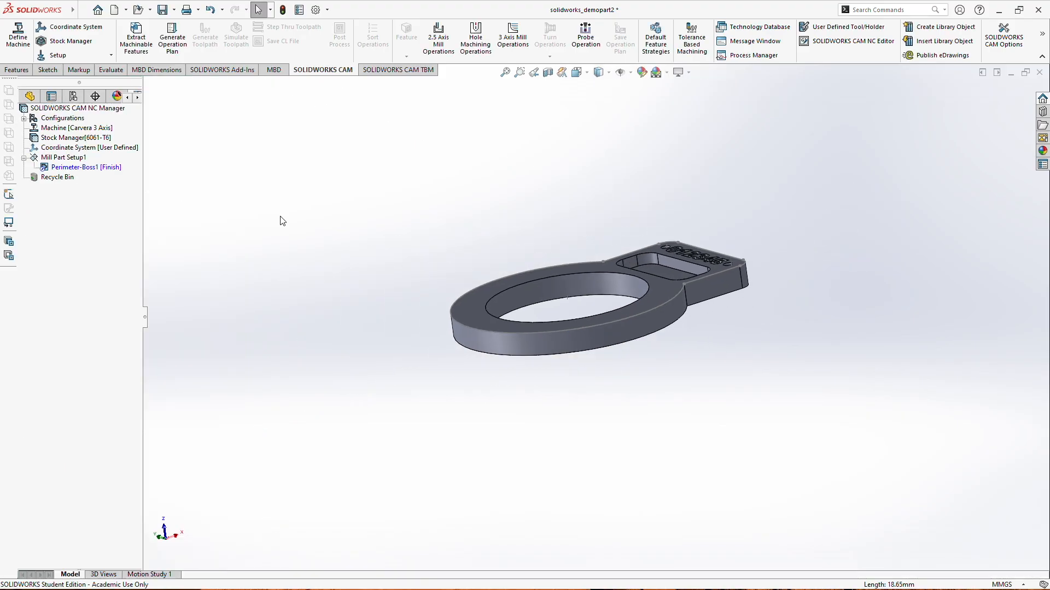
scroll(619, 287, "down", 2)
middle_click_drag(603, 196, 773, 173)
scroll(742, 232, "down", 2)
middle_click_drag(604, 355, 629, 405)
middle_click_drag(515, 295, 505, 276)
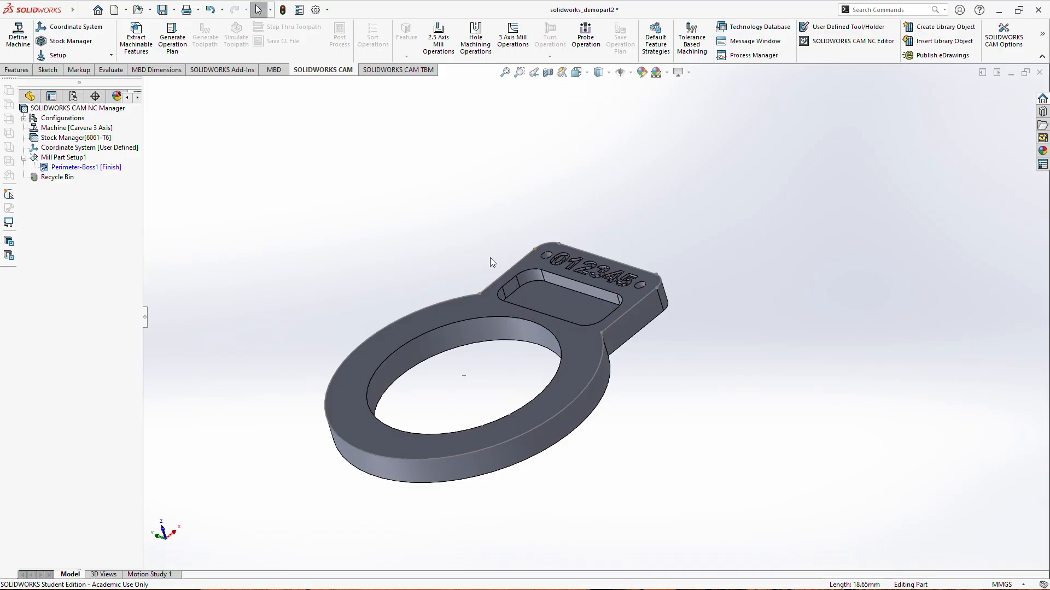
left_click(136, 39)
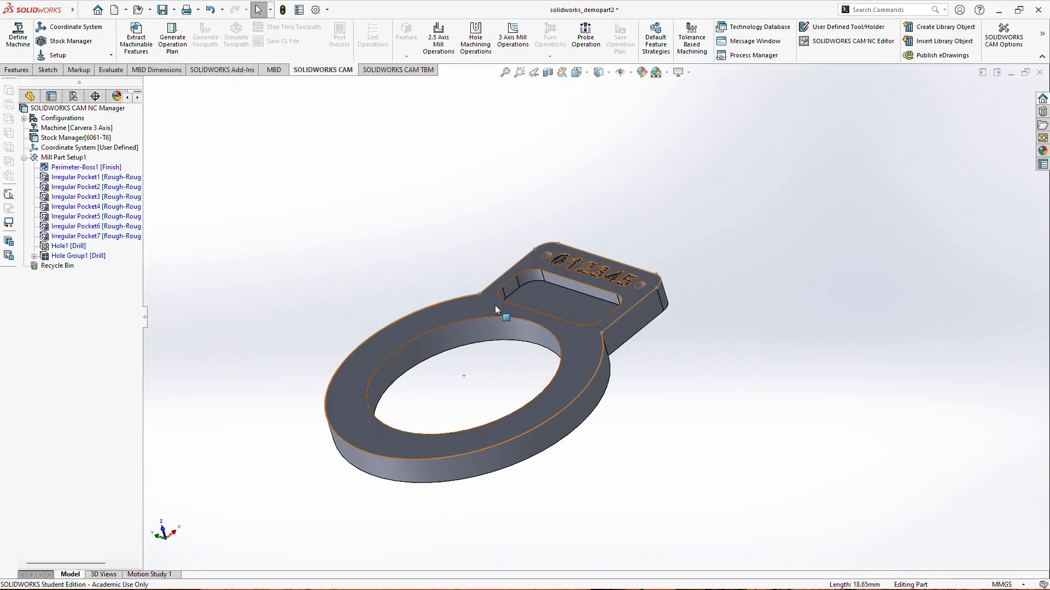
- Examine the extracted perimeter, pocket and hole features against the part geometry
scroll(590, 307, "up", 1)
scroll(606, 314, "down", 4)
middle_click_drag(455, 356, 465, 377)
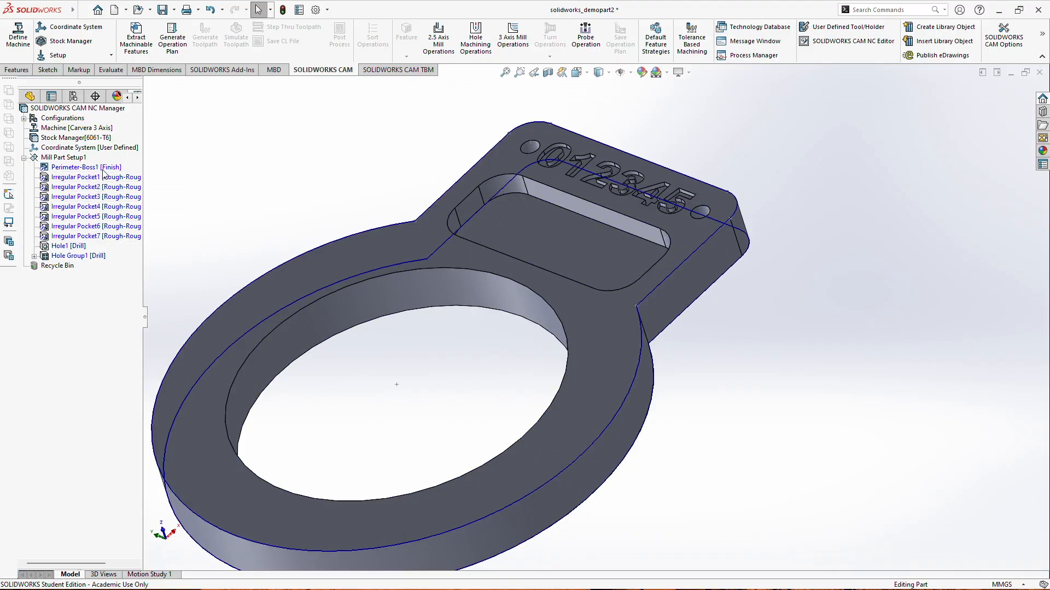
scroll(492, 336, "up", 2)
scroll(584, 344, "down", 2)
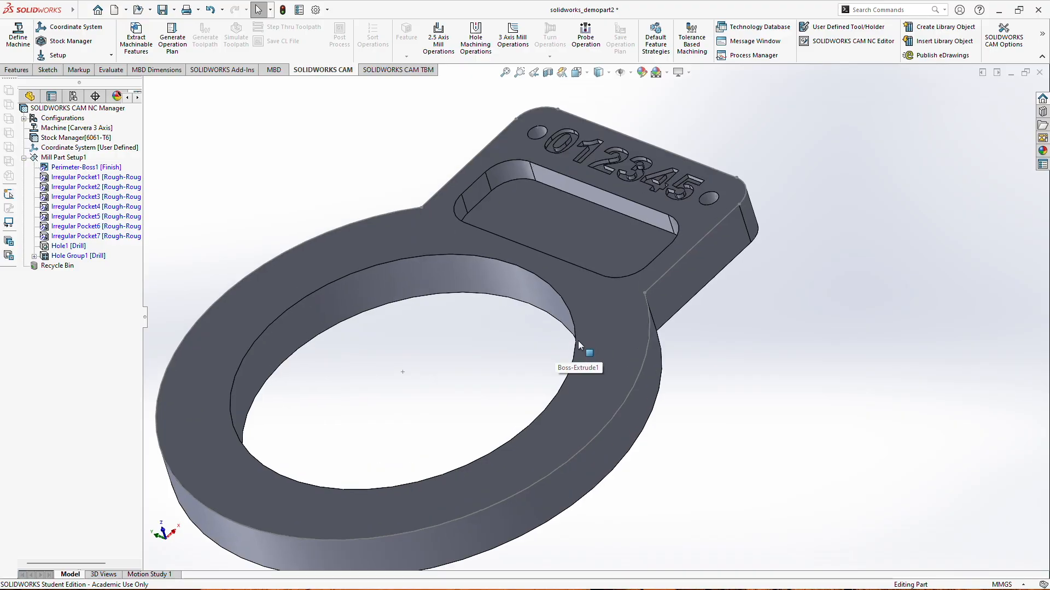
middle_click_drag(665, 382, 693, 359)
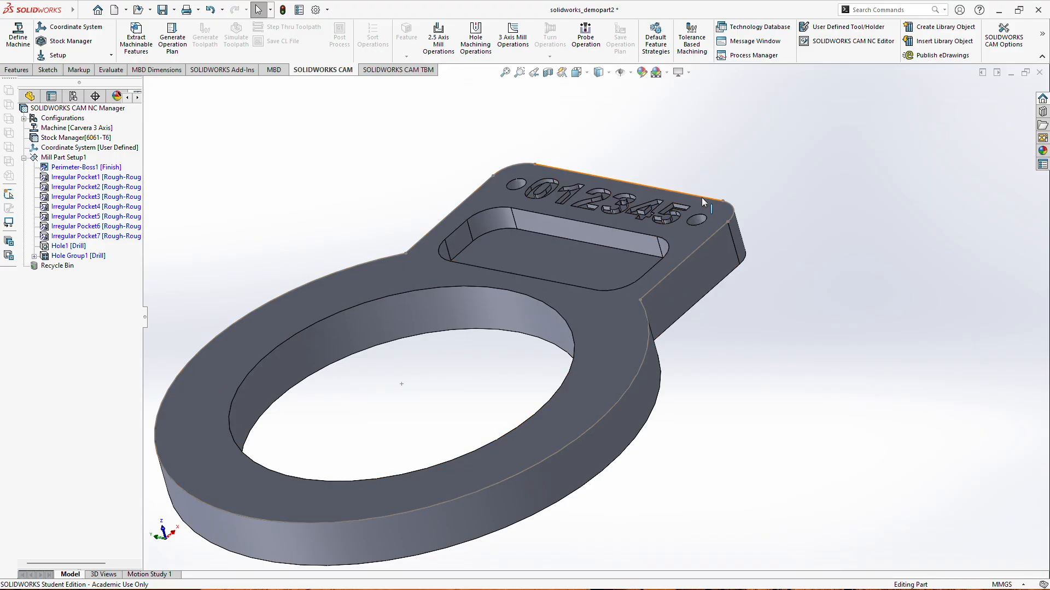
middle_click_drag(630, 332, 634, 318)
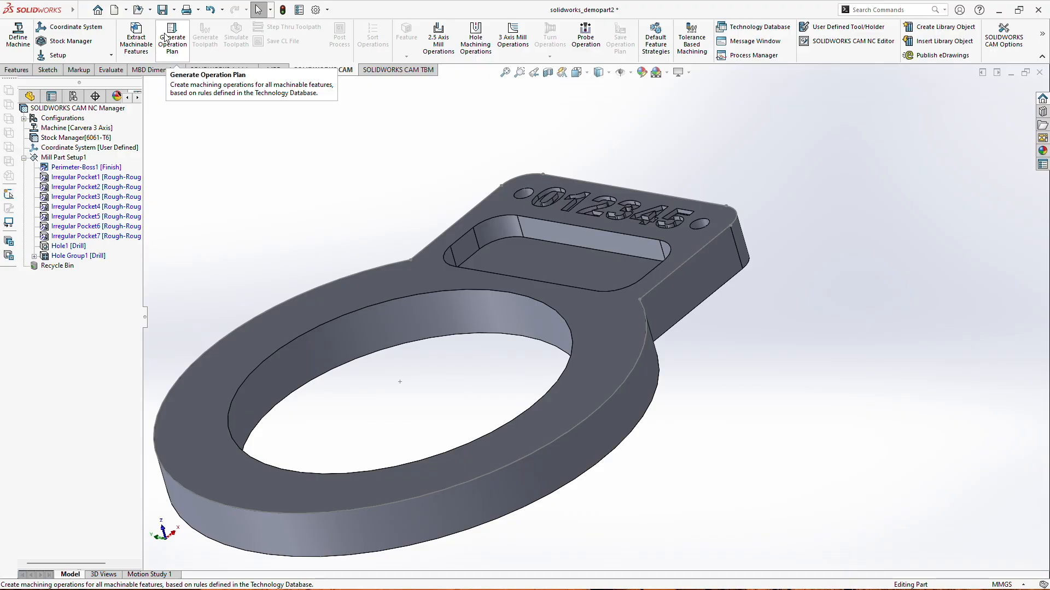
middle_click_drag(341, 247, 479, 394)
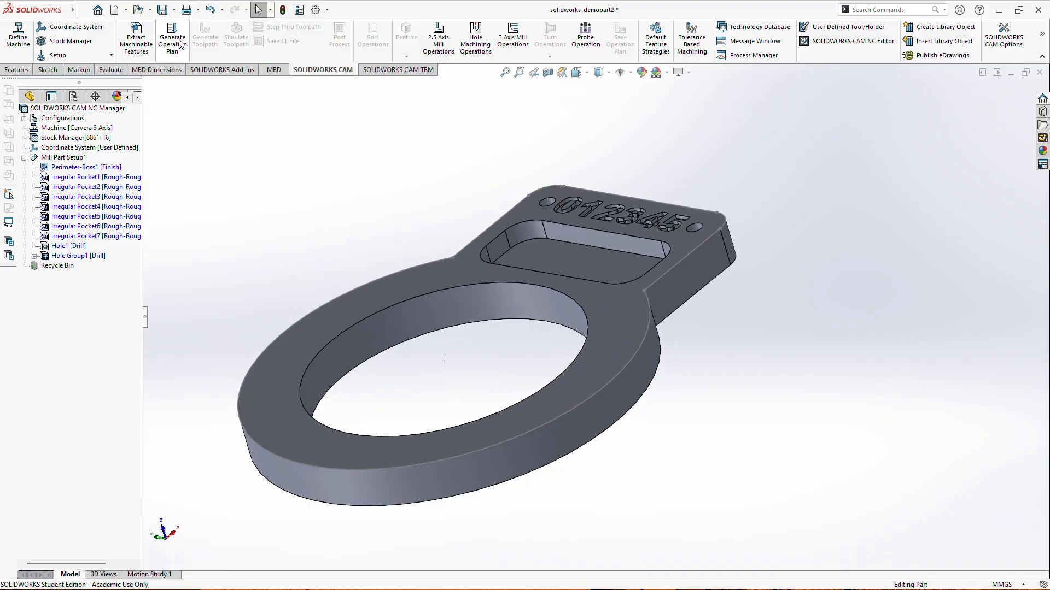
left_click(398, 70)
scroll(558, 278, "up", 1)
scroll(164, 195, "down", 1)
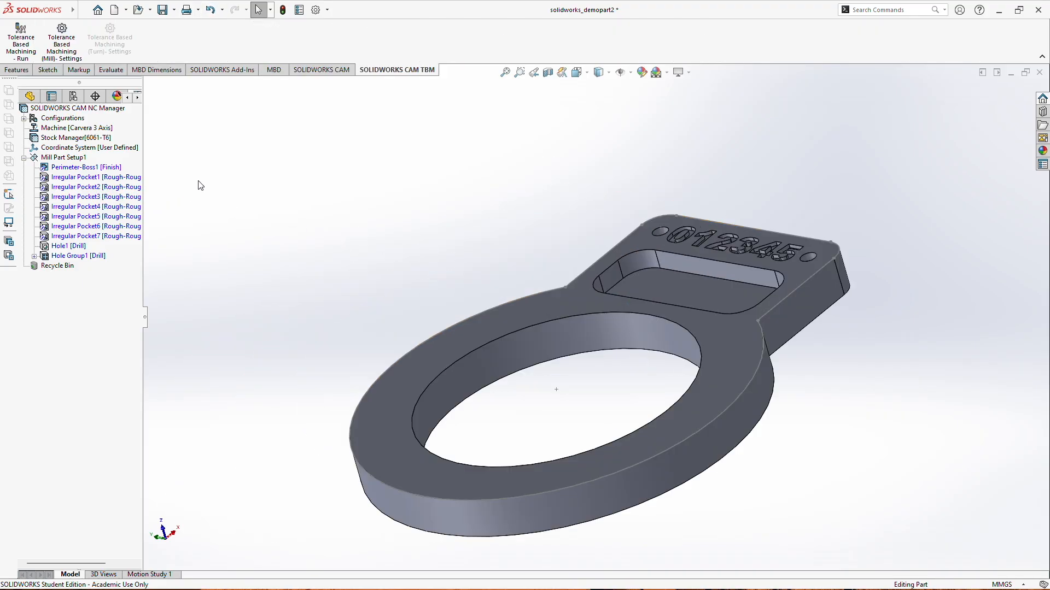
scroll(394, 214, "up", 1)
left_click(327, 71)
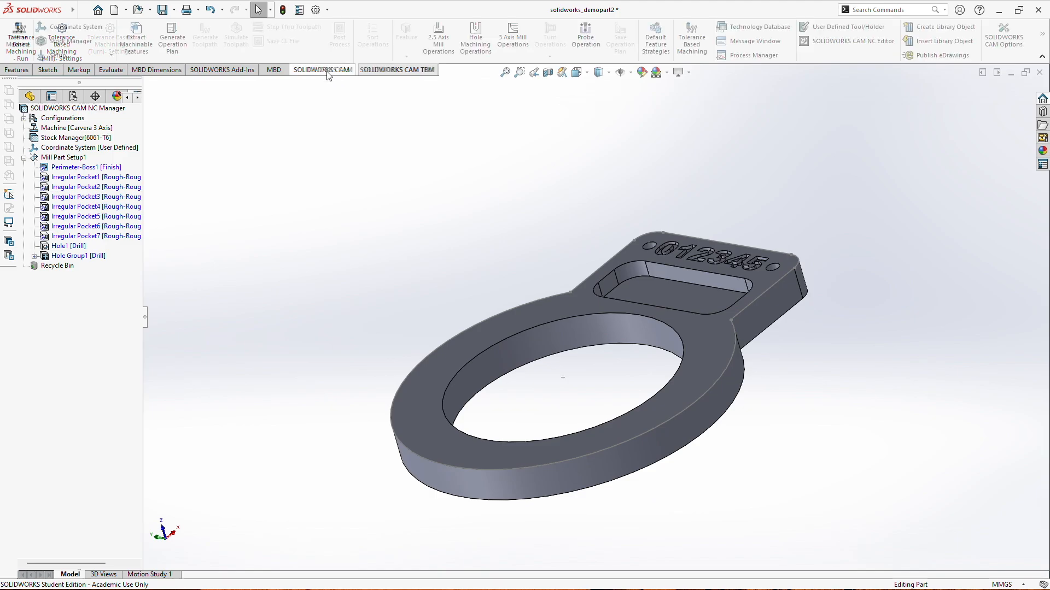
- Generate the operation plan for all extracted features in the mill part setup
scroll(726, 300, "up", 1)
scroll(737, 333, "down", 1)
scroll(736, 333, "down", 1)
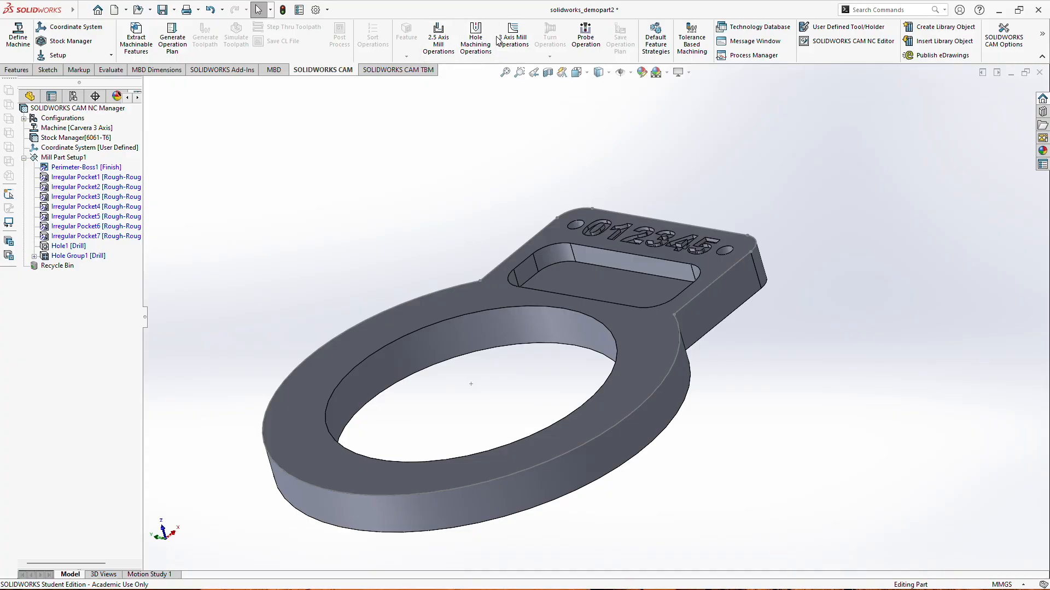
scroll(671, 318, "up", 1)
scroll(589, 319, "down", 2)
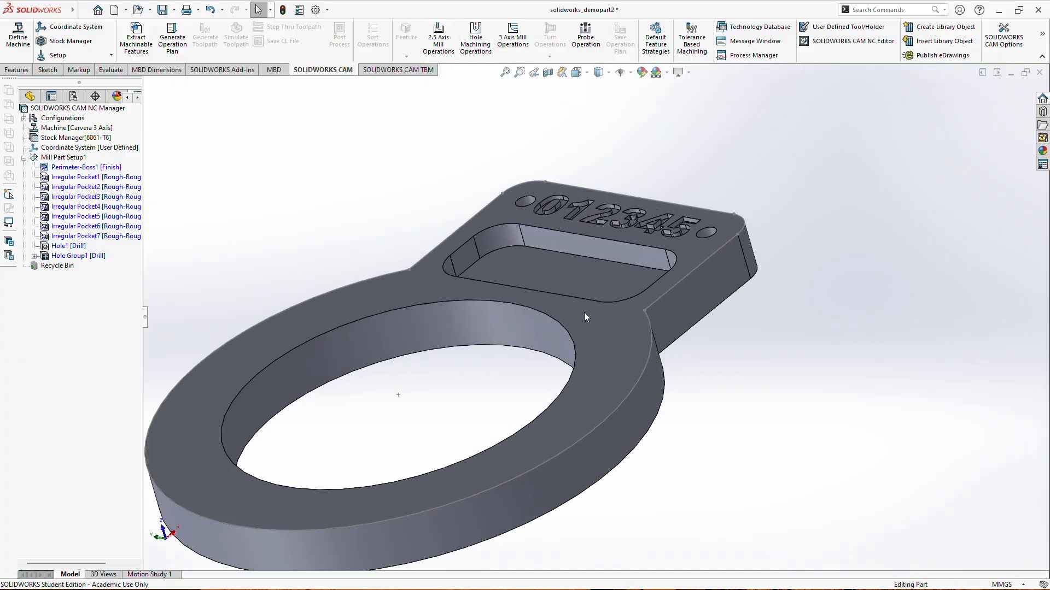
scroll(588, 319, "up", 1)
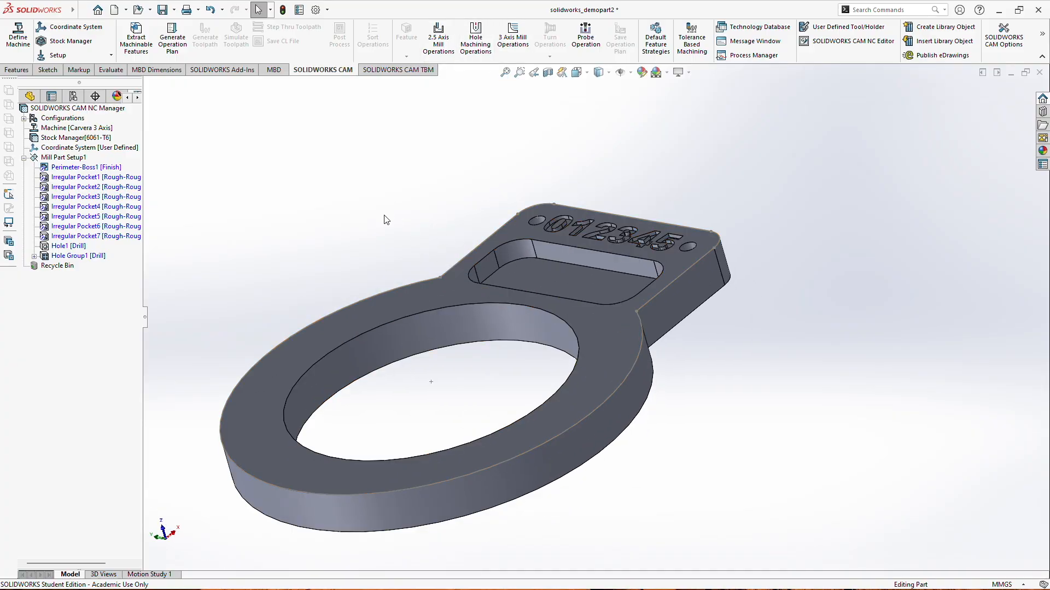
left_click(172, 50)
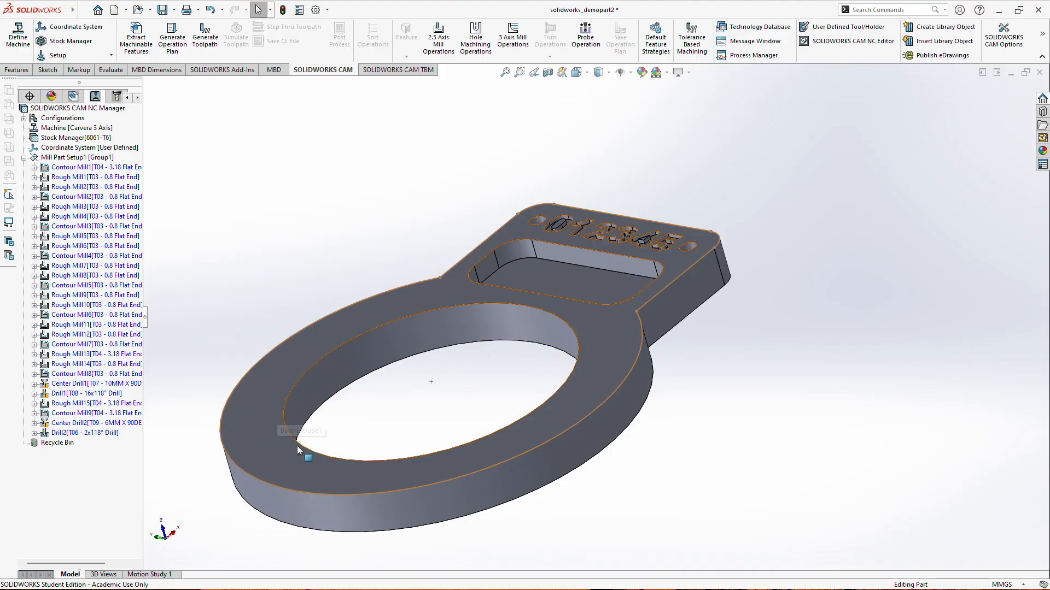
- Delete the 10MM X 90DEG center drill and 16x118° drill operations of the ring's large central hole
left_click(69, 386)
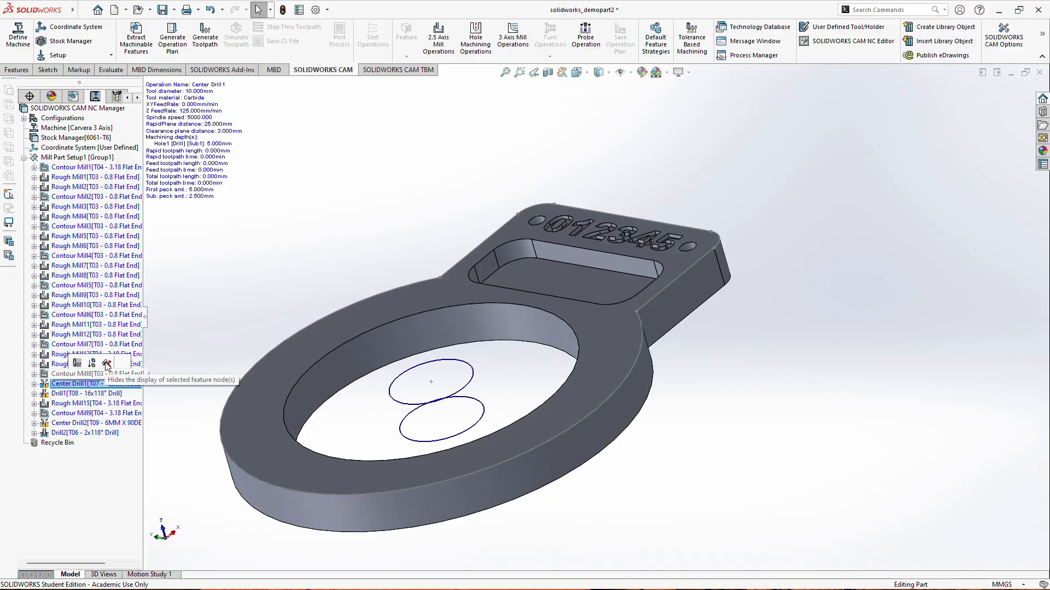
right_click(48, 390)
left_click(75, 308)
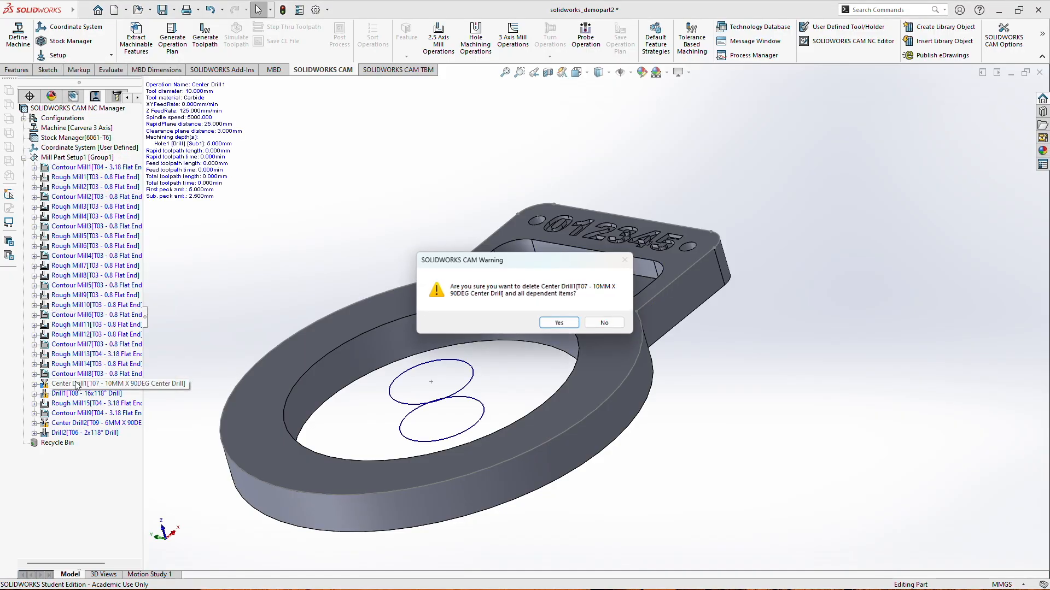
left_click(602, 323)
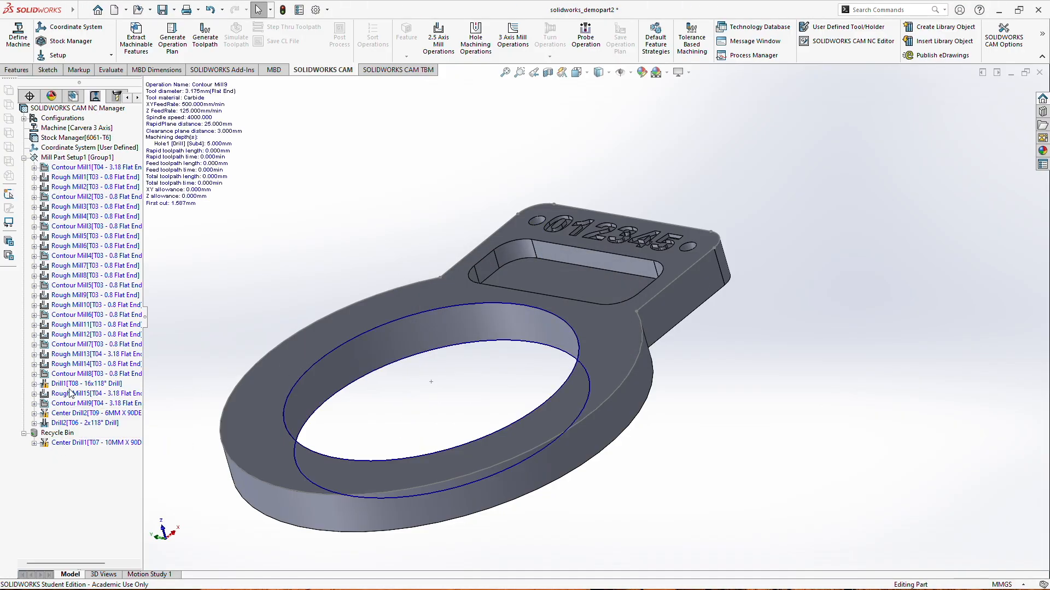
right_click(71, 384)
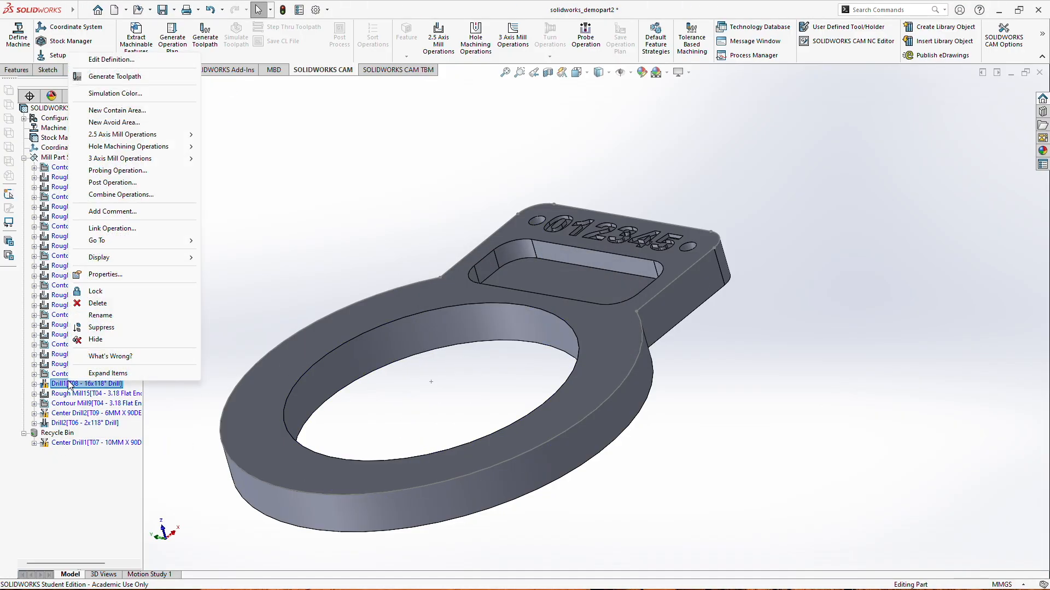
left_click(97, 303)
left_click(550, 327)
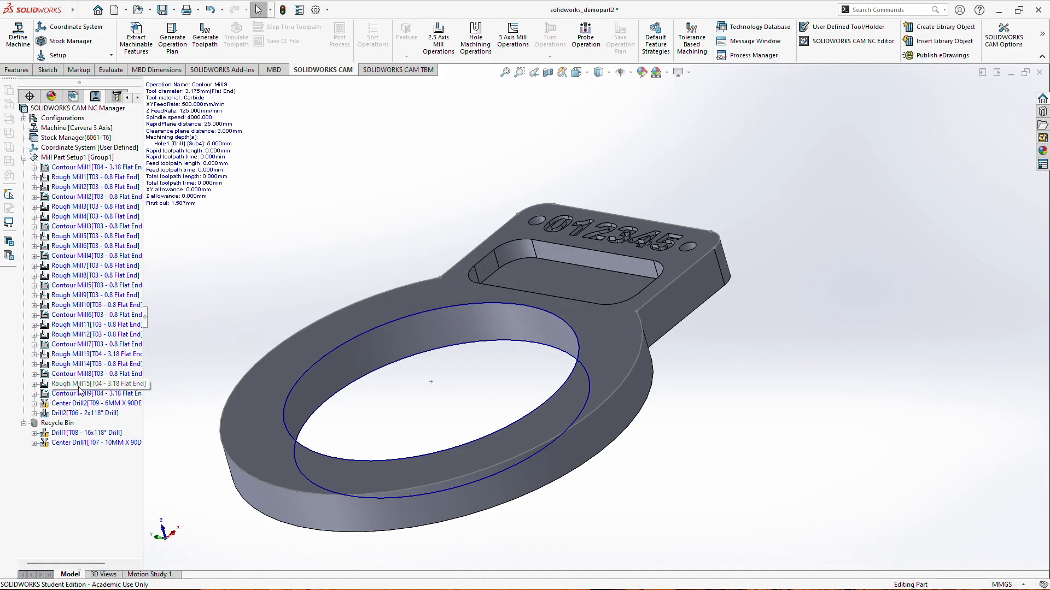
- Delete the Rough Mill15 operation with the 3.18 flat end mill from the ring's large central hole
left_click(50, 385)
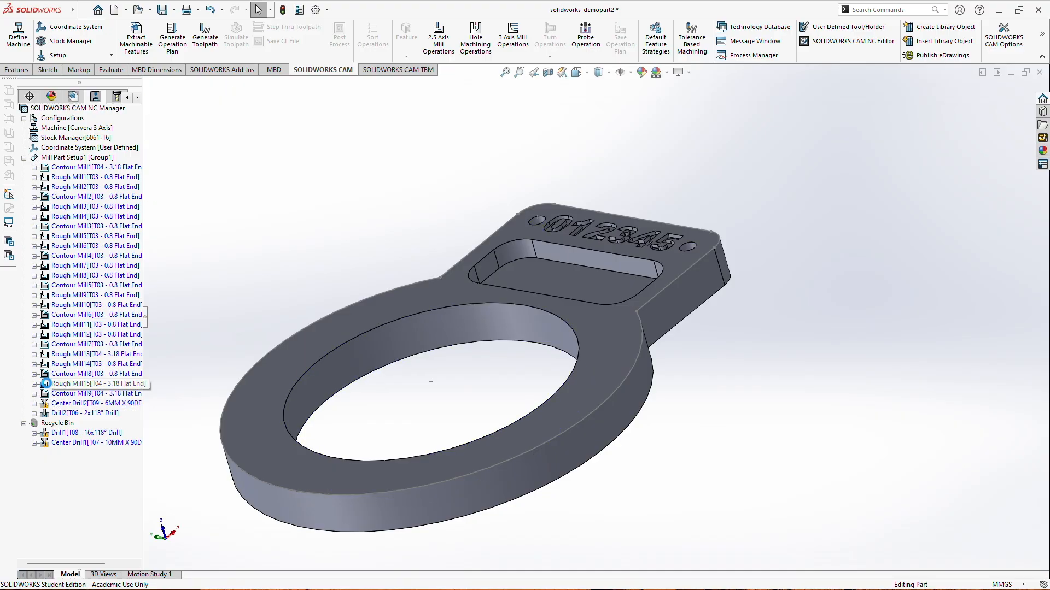
left_click(64, 394)
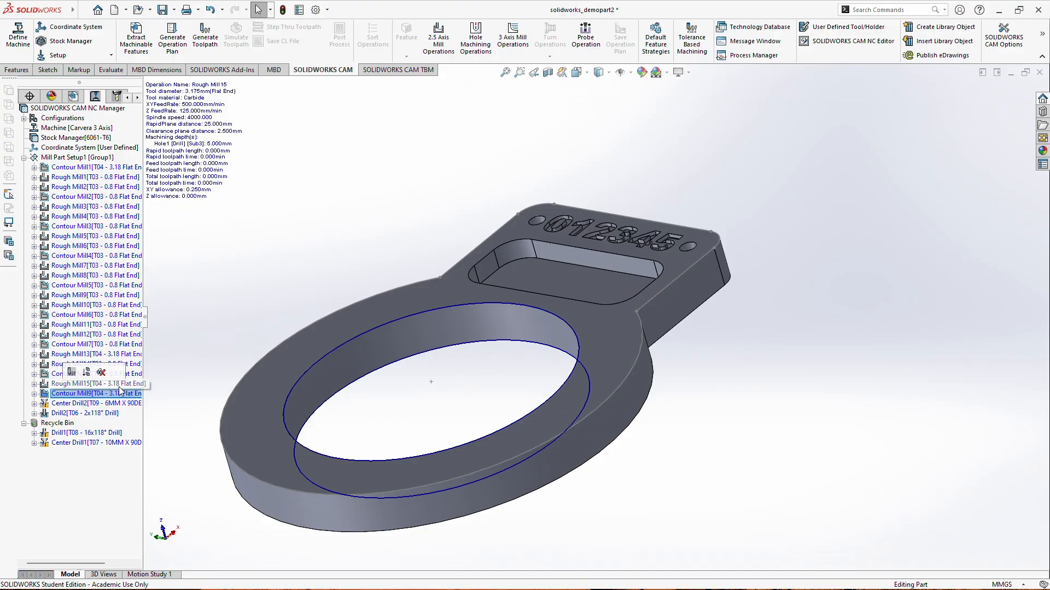
left_click(47, 385)
left_click(64, 393)
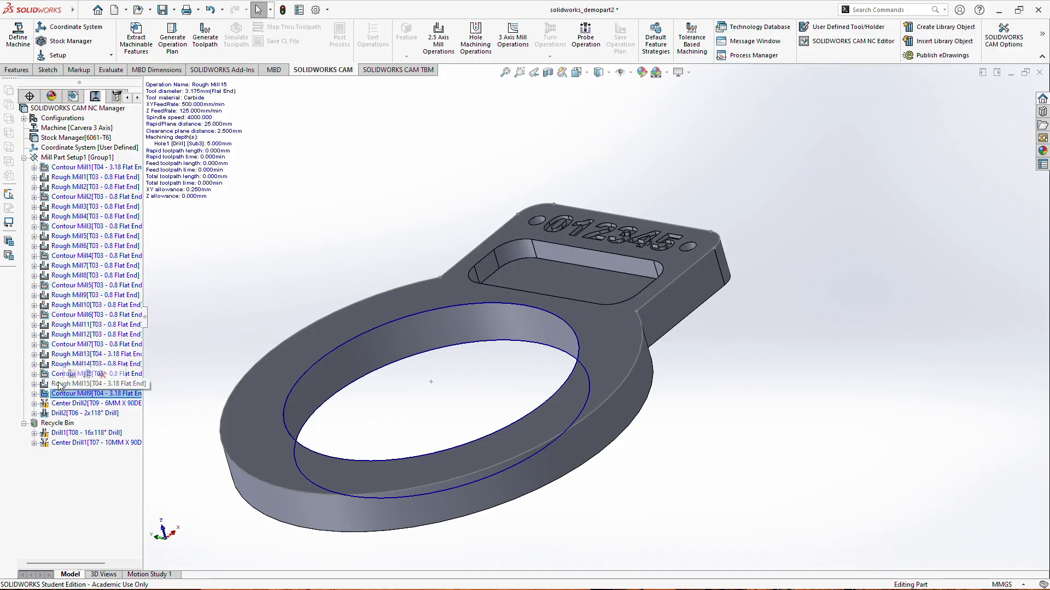
right_click(60, 385)
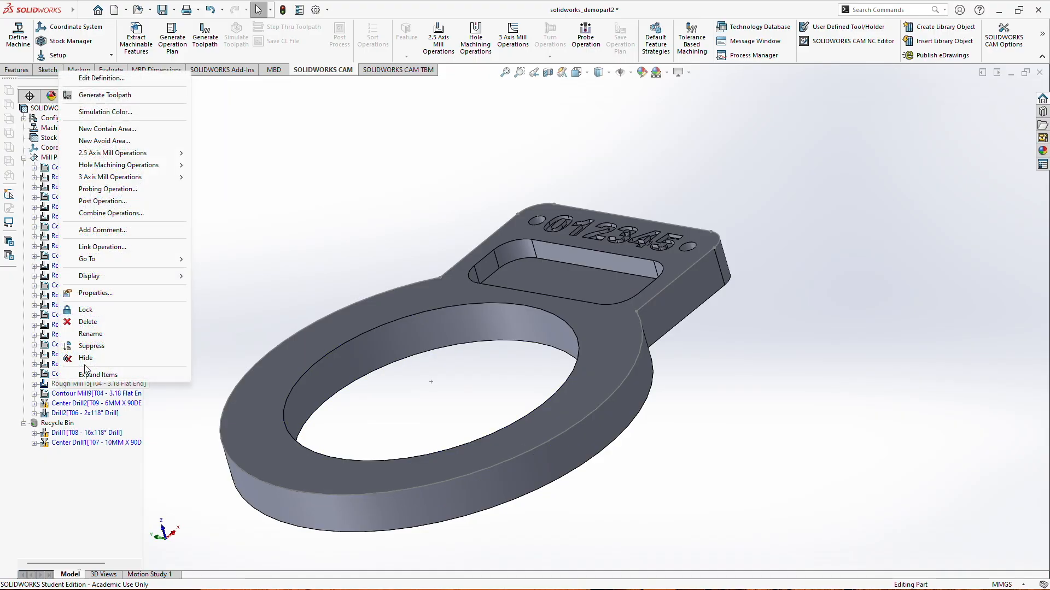
left_click(88, 322)
left_click(580, 327)
- Delete the 6MM X 90DEG center drill operation of the two small holes in the tab
left_click(86, 385)
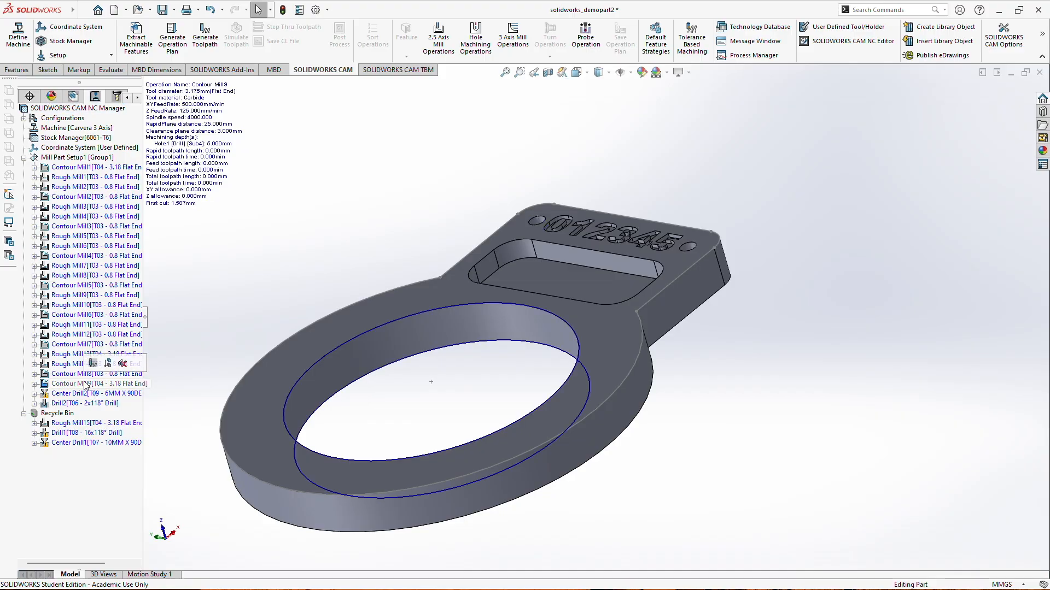
left_click(69, 394)
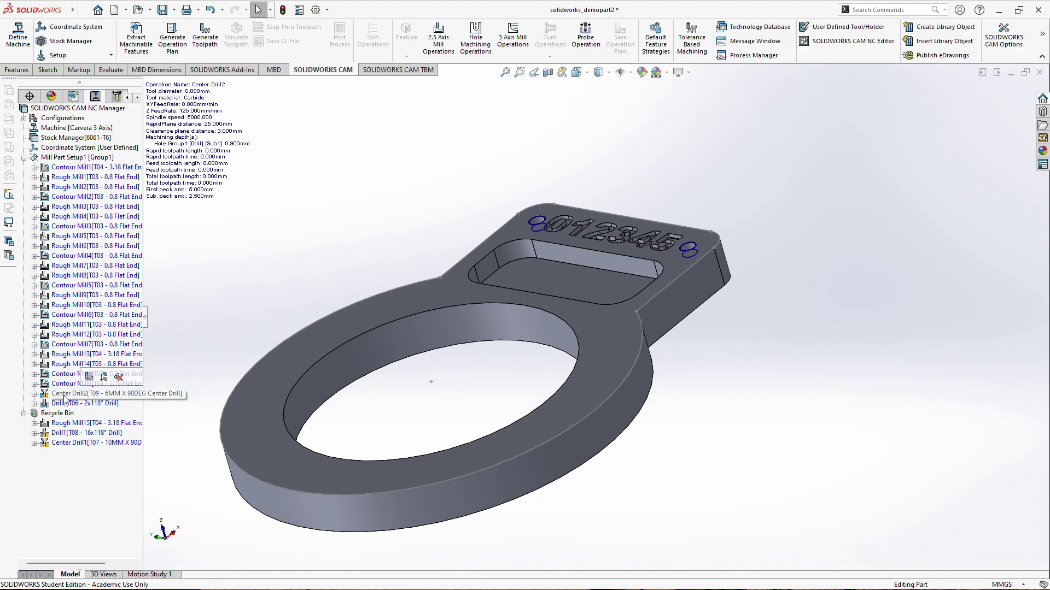
right_click(64, 394)
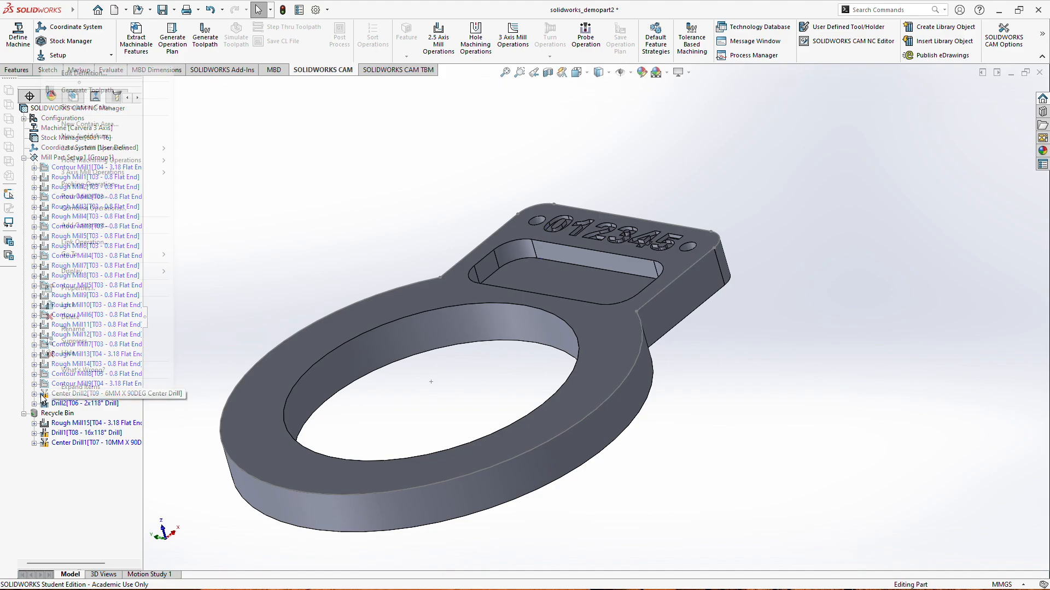
left_click(70, 317)
left_click(558, 324)
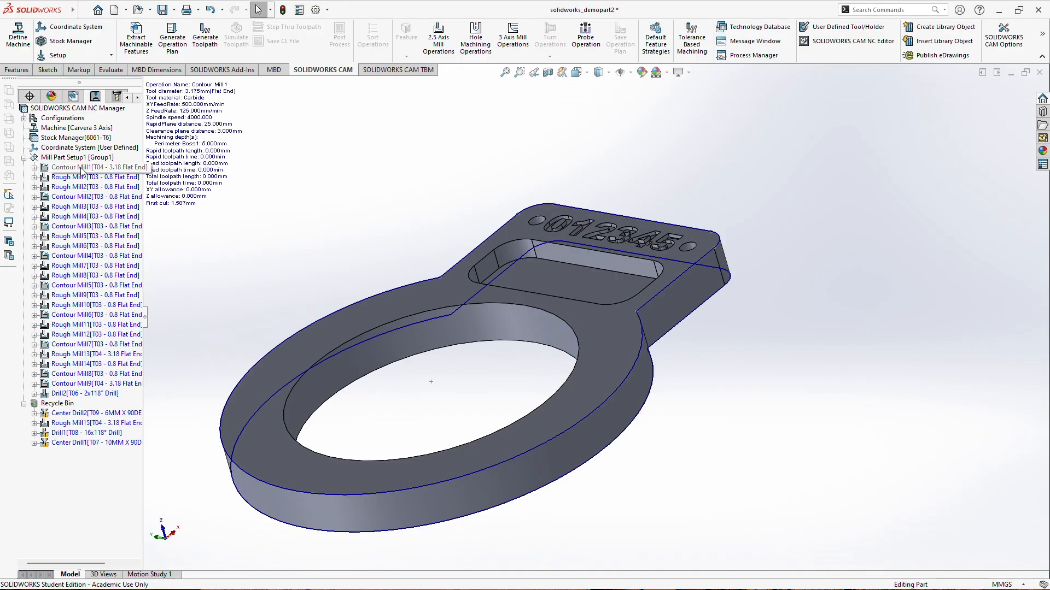
- Reorder the operation plan so the 2x118° Drill2 operation runs first and the perimeter's Contour Mill1 runs last
left_click(45, 170)
left_click(60, 394)
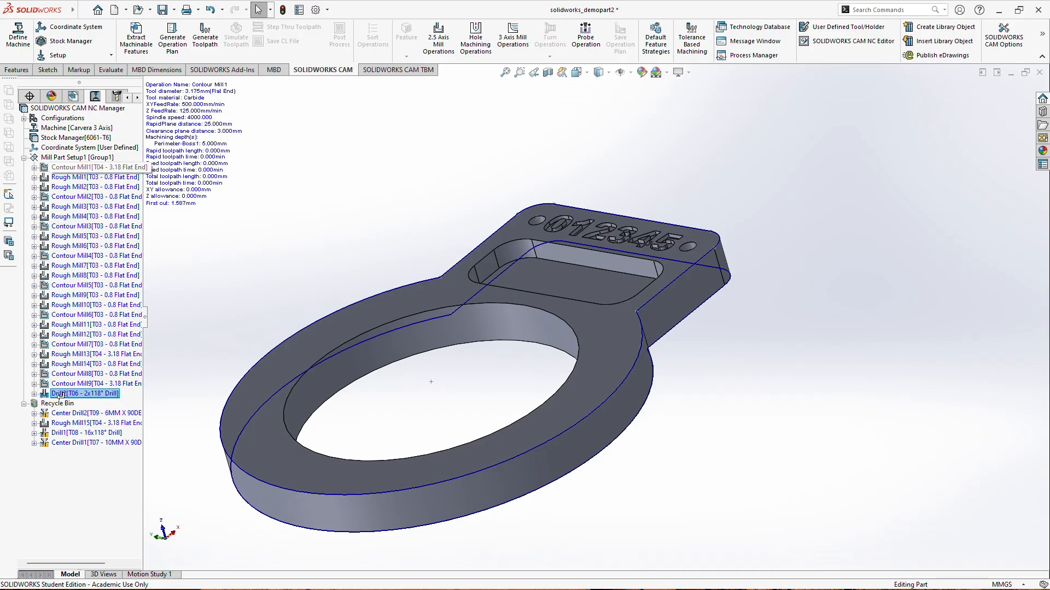
left_click_drag(61, 394, 61, 394)
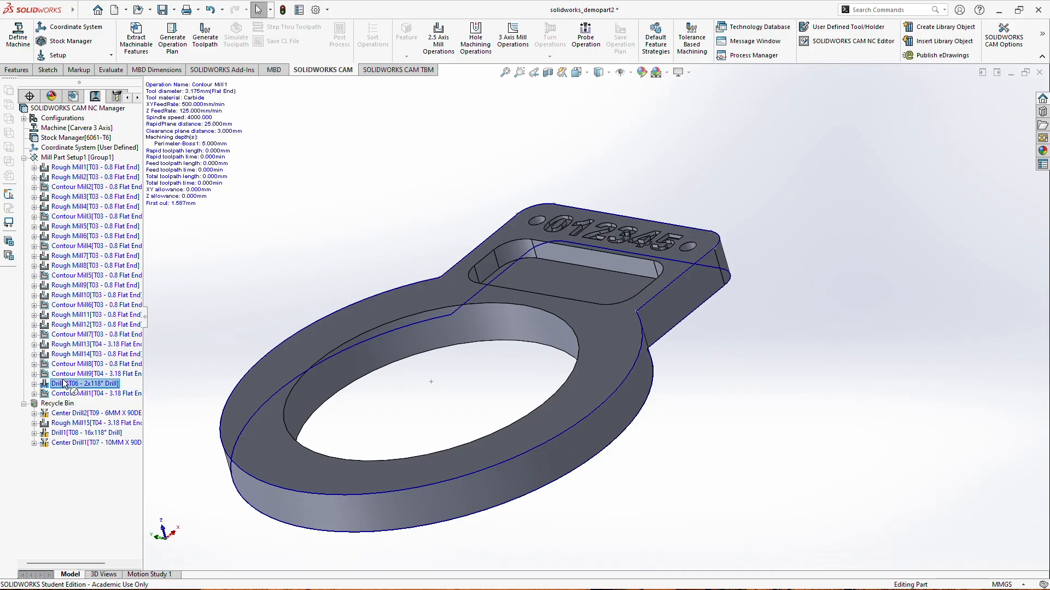
left_click(86, 167)
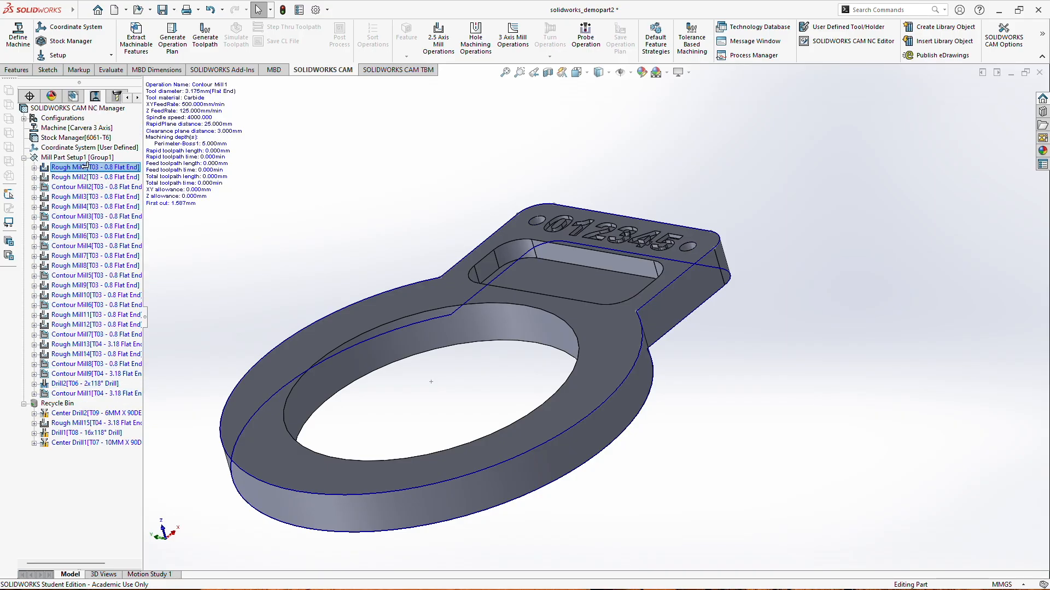
left_click_drag(86, 167, 83, 185)
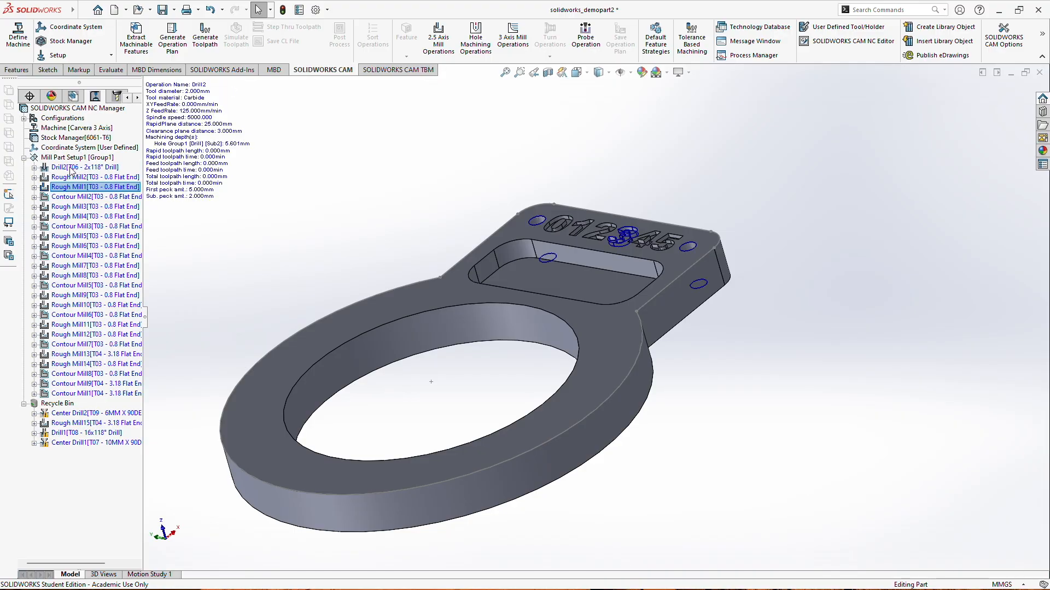
- Delete the 0.8 flat end contour operations of the engraved digits, Contour Mill2 through Contour Mill7
left_click(66, 177)
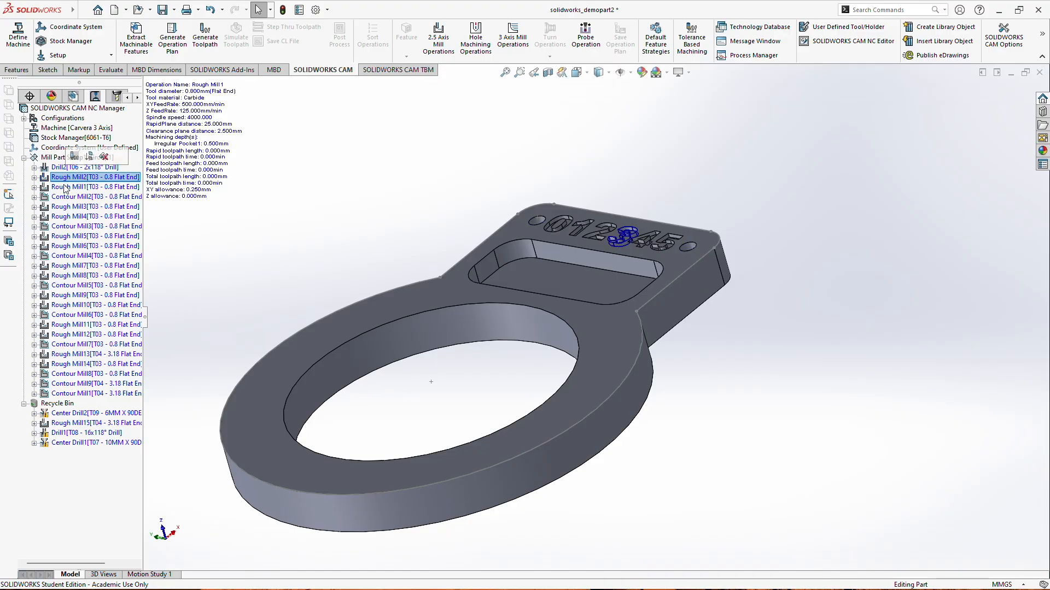
left_click(66, 187)
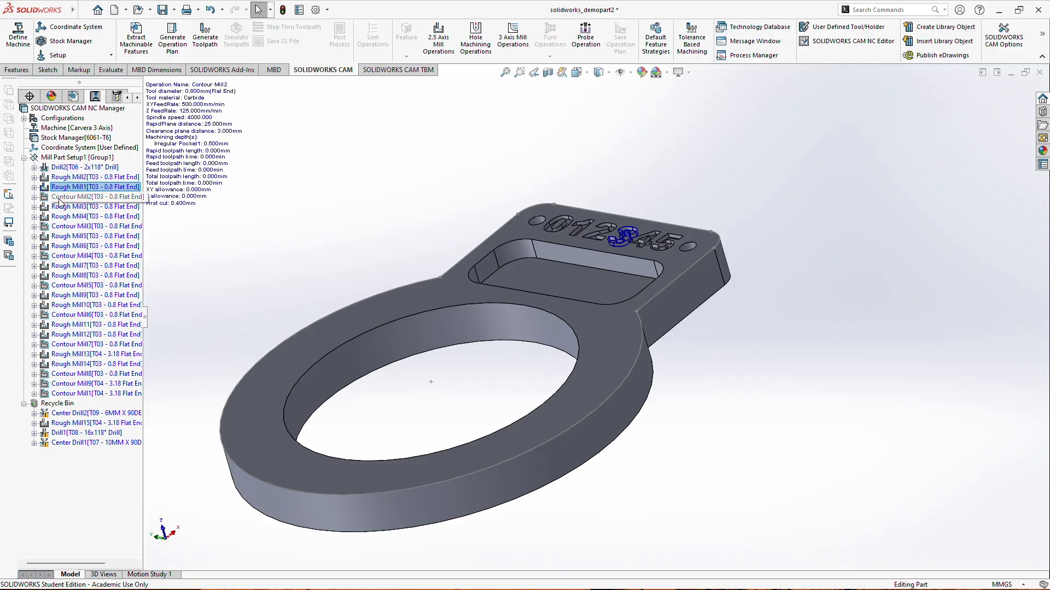
left_click(62, 200)
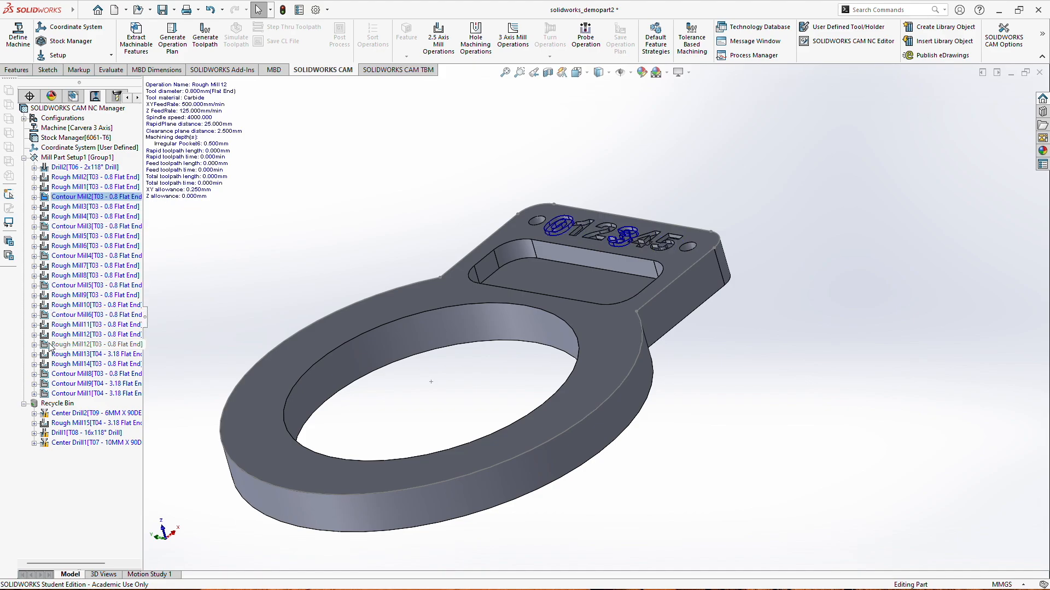
left_click(52, 344)
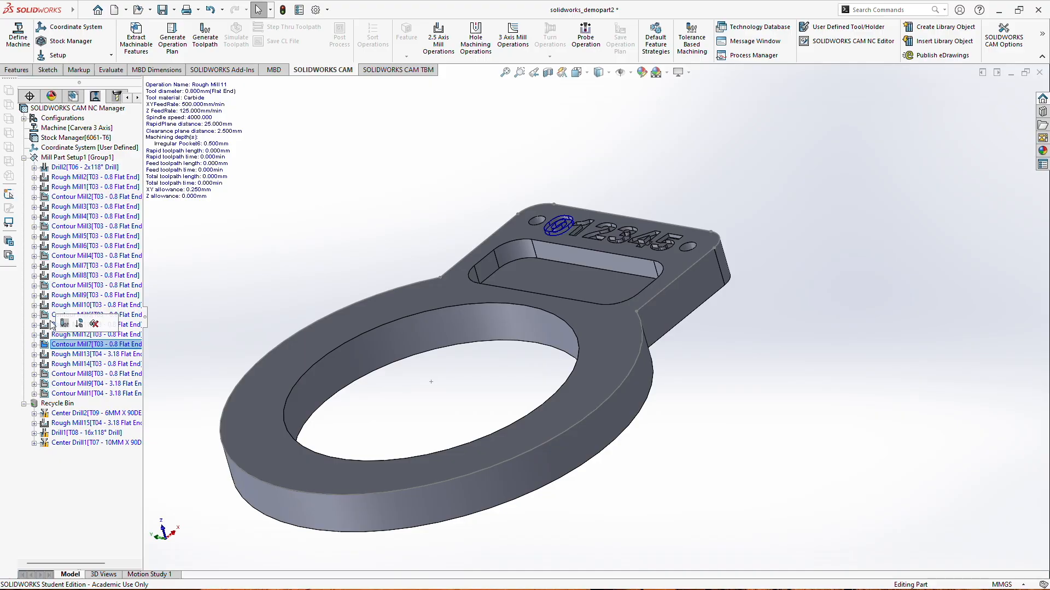
left_click(52, 315, "ctrl")
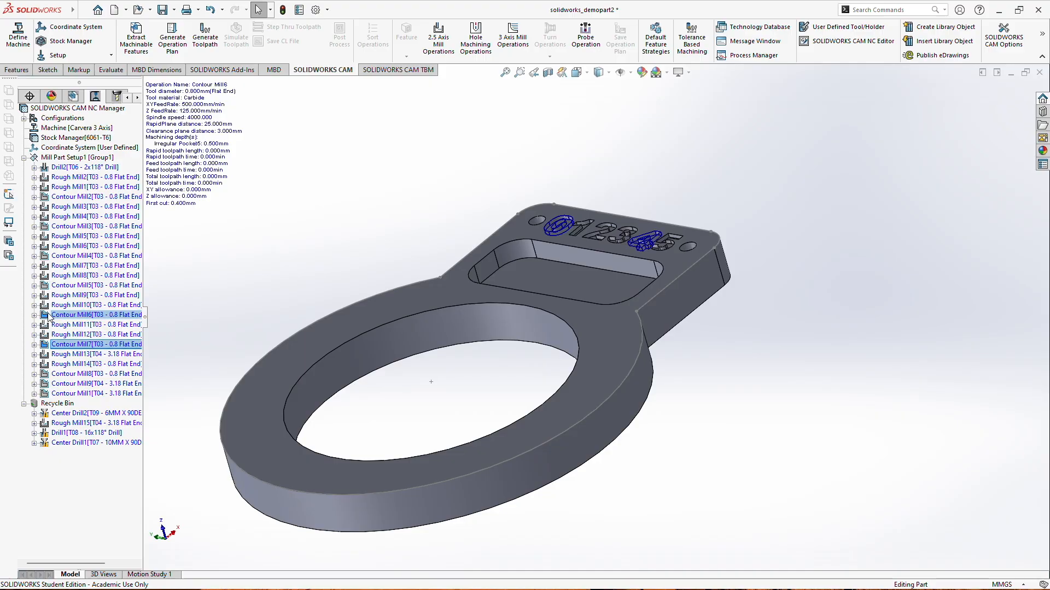
left_click(45, 285, "ctrl")
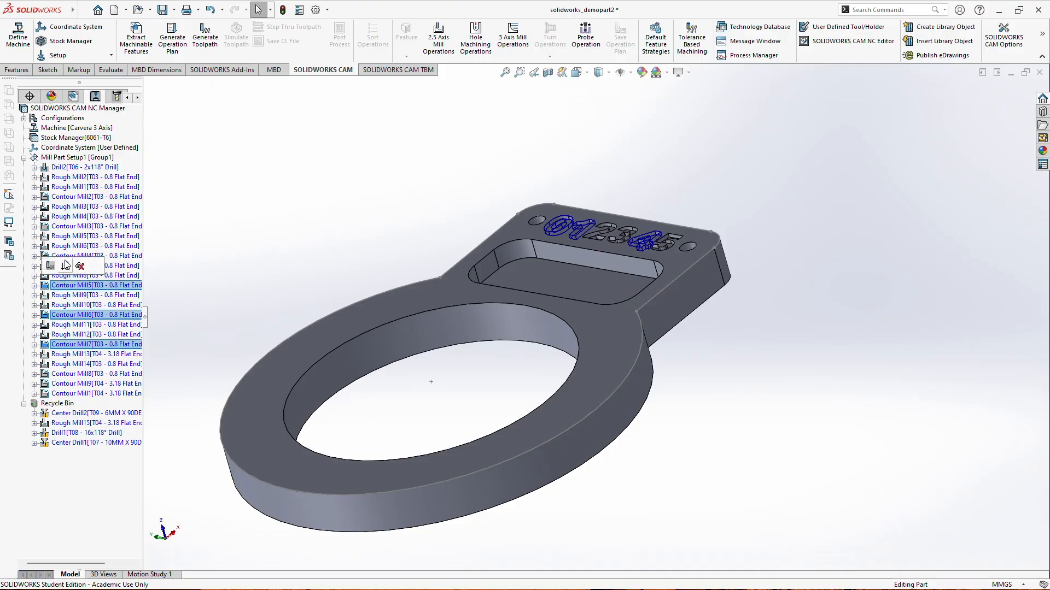
left_click(98, 246, "ctrl")
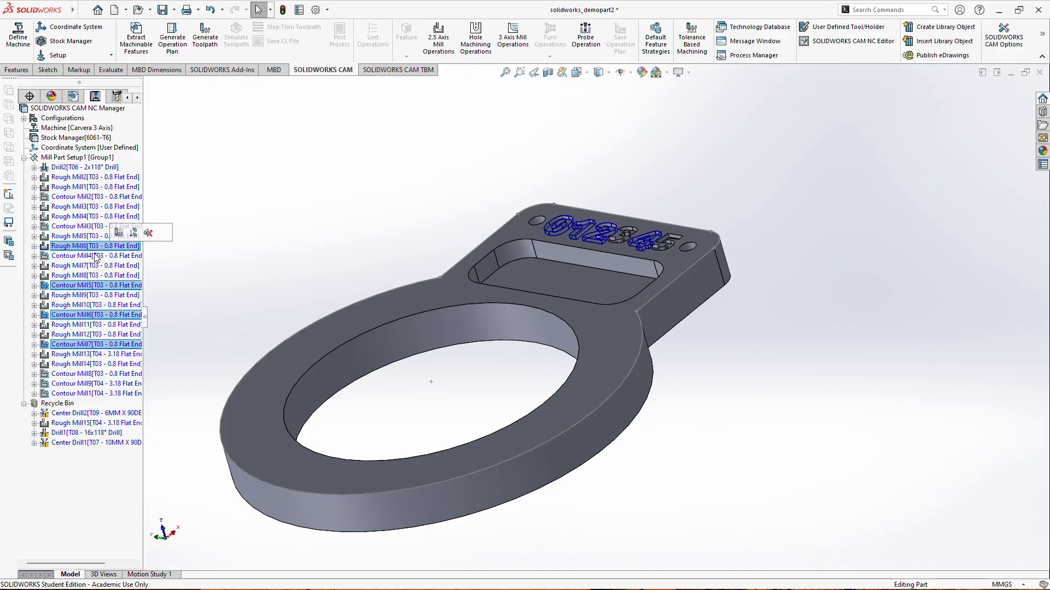
left_click(87, 247, "ctrl")
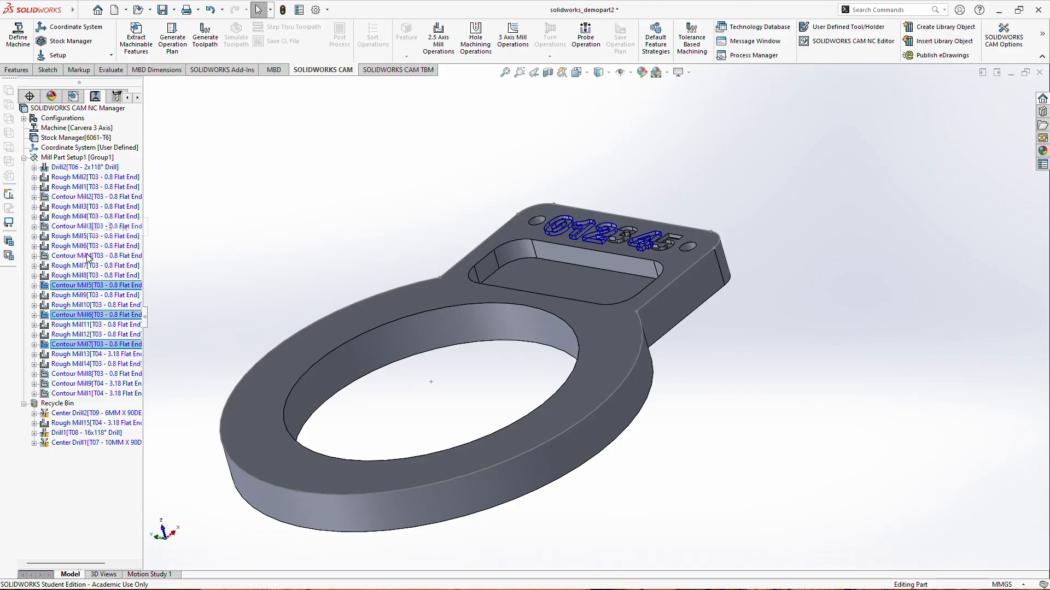
left_click(89, 255, "ctrl")
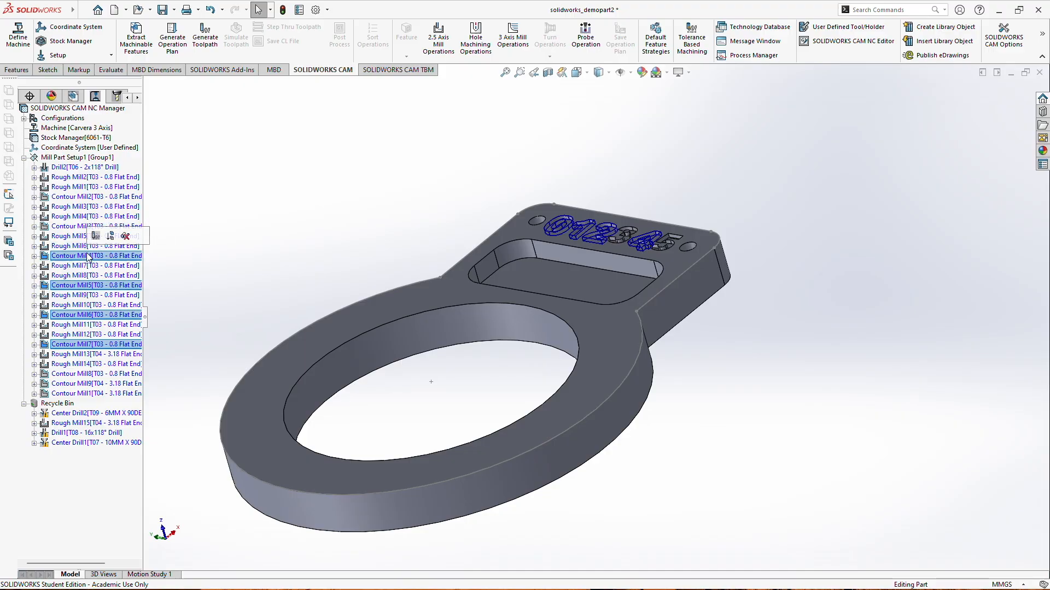
left_click(68, 226, "ctrl")
left_click(55, 198, "ctrl")
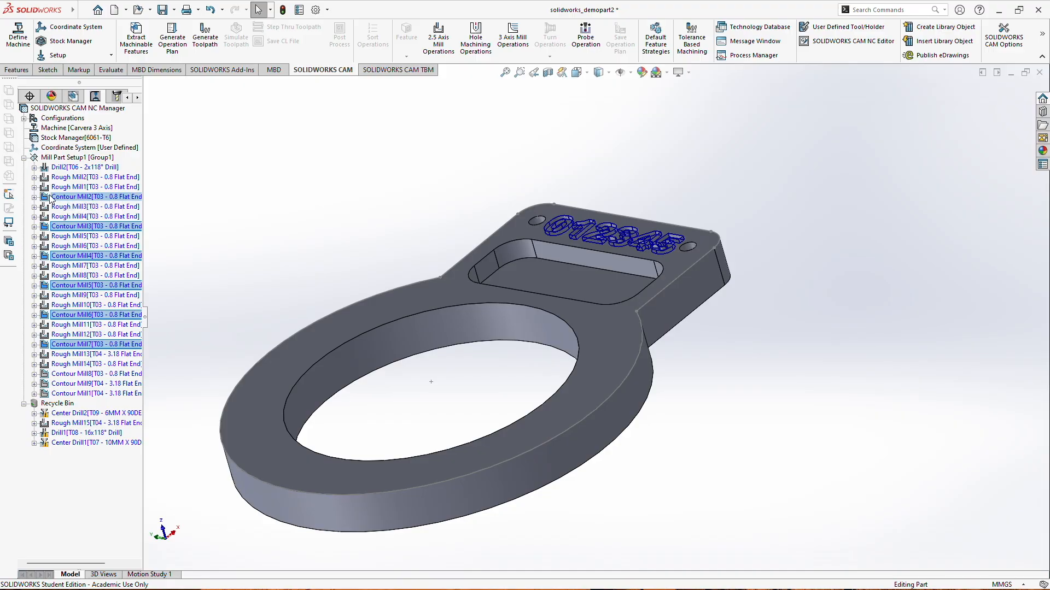
right_click(55, 198)
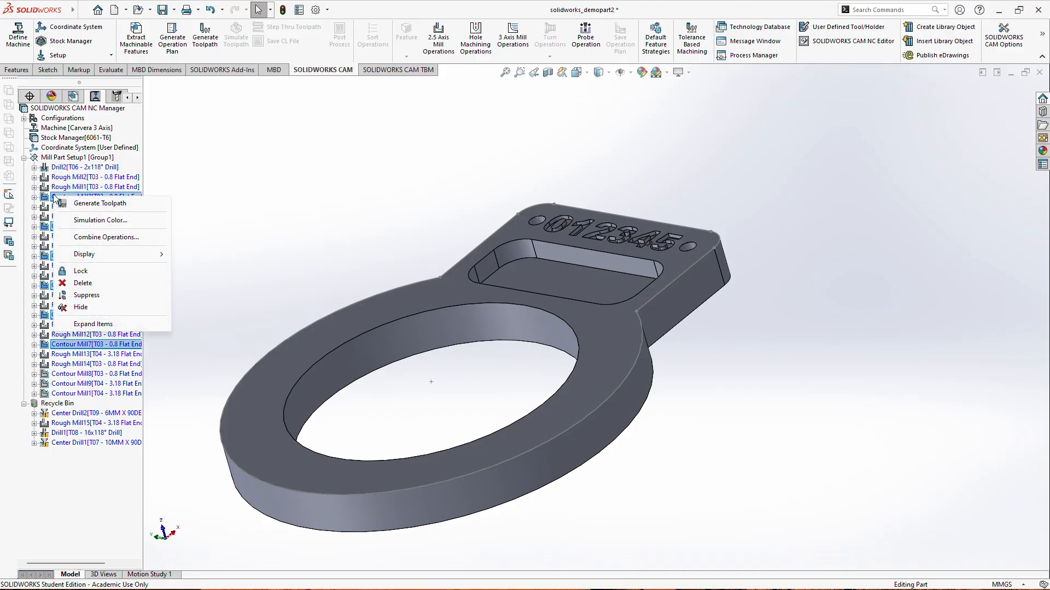
left_click(80, 283)
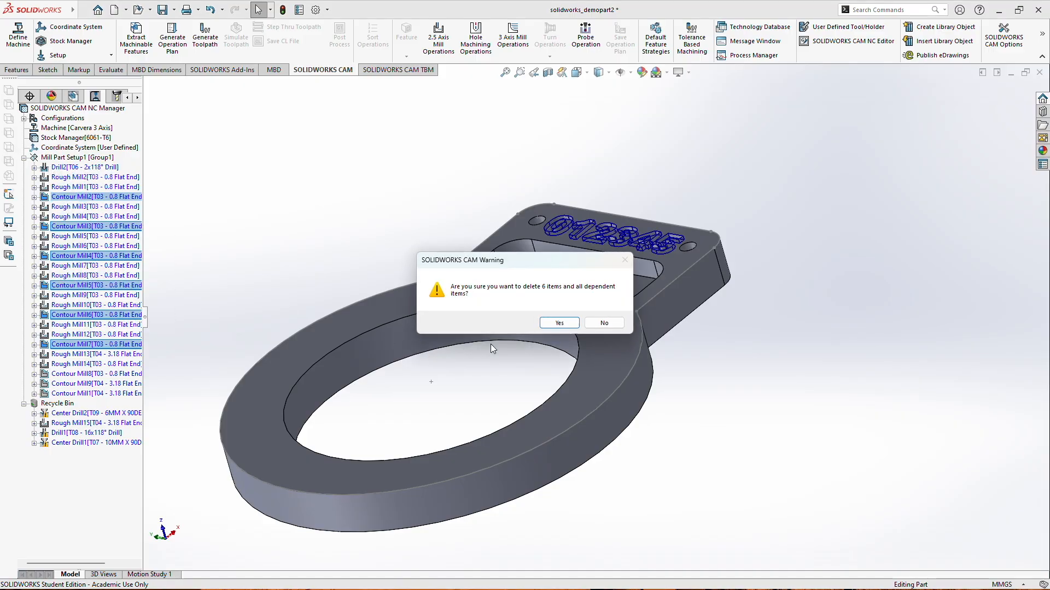
left_click(569, 323)
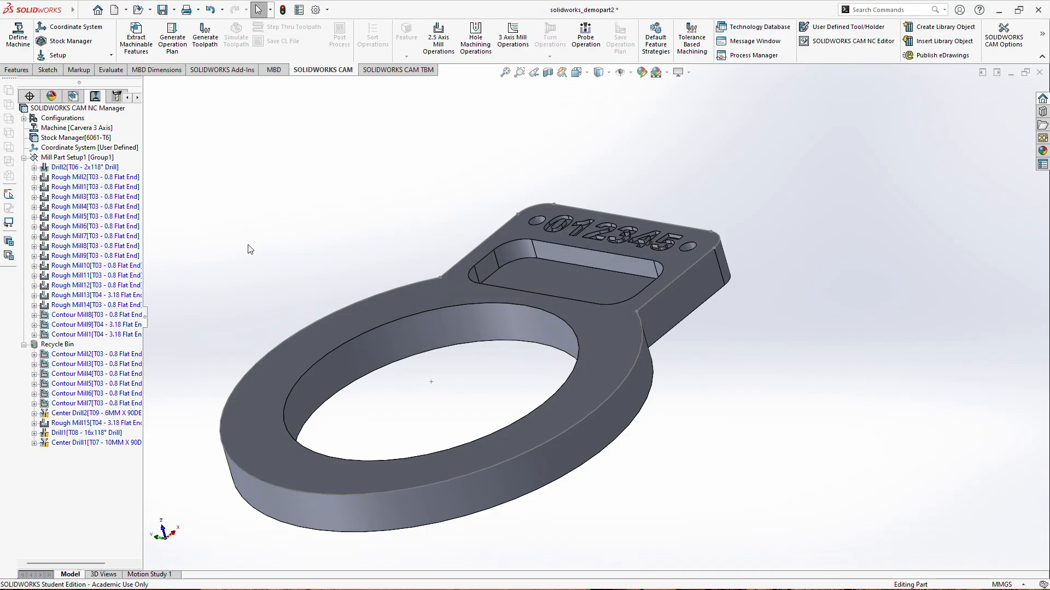
- Delete the Contour Mill8 operation with the 0.8 flat end mill from the rounded rectangular pocket
left_click(47, 316)
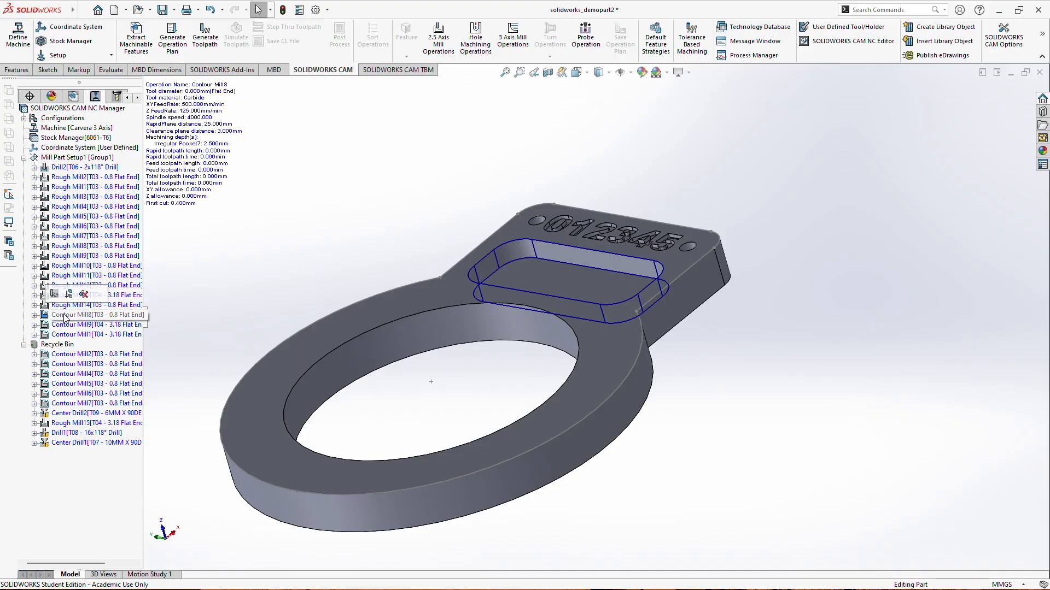
right_click(64, 314)
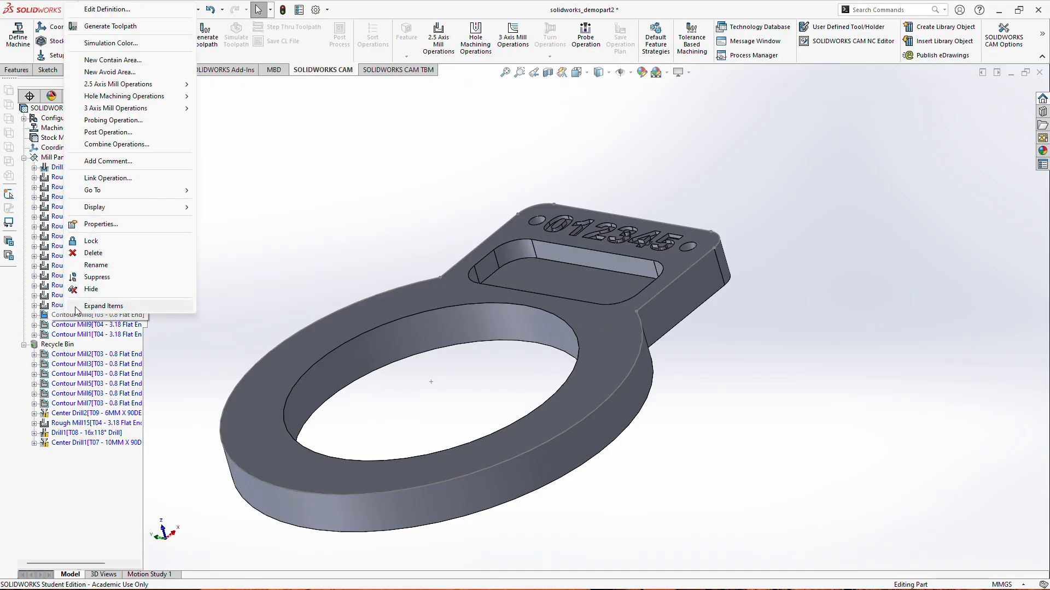
left_click(93, 253)
left_click(551, 325)
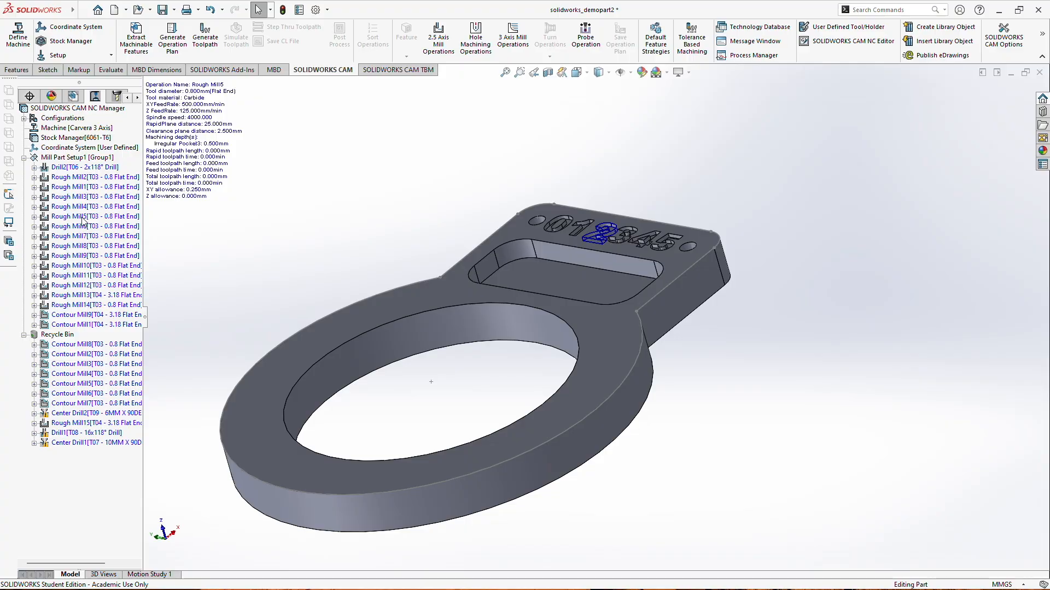
- Generate the toolpaths for all operations of Mill Part Setup1 and run the toolpath simulation through to the end
right_click(58, 158)
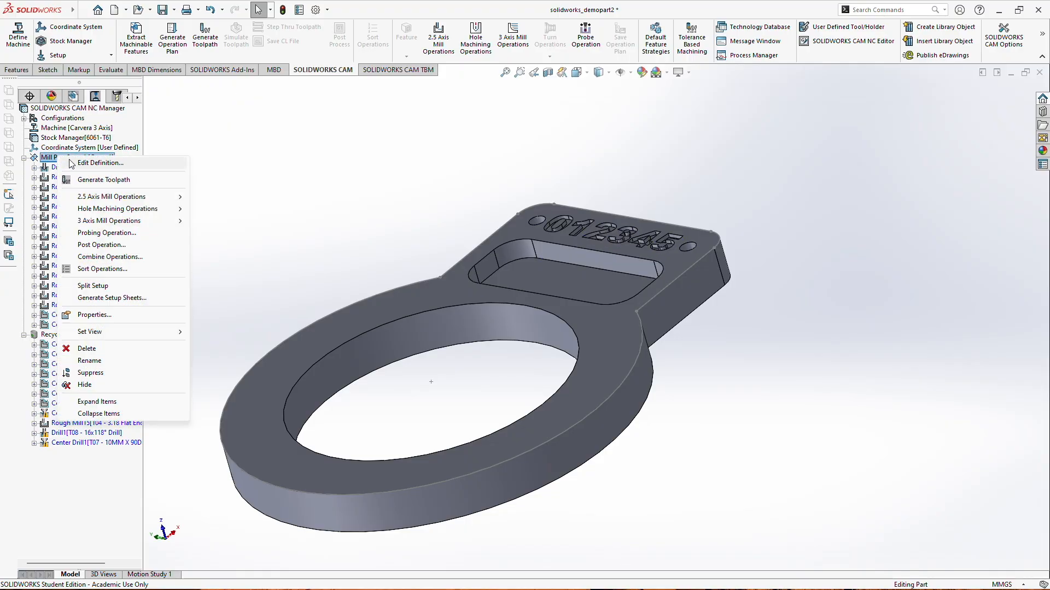
left_click(105, 181)
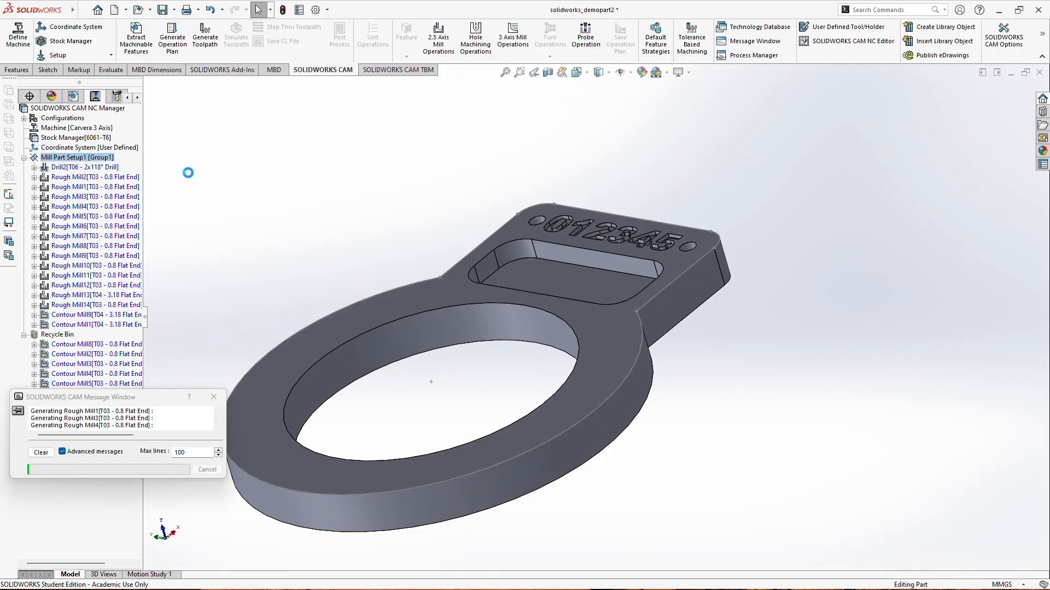
right_click(55, 158)
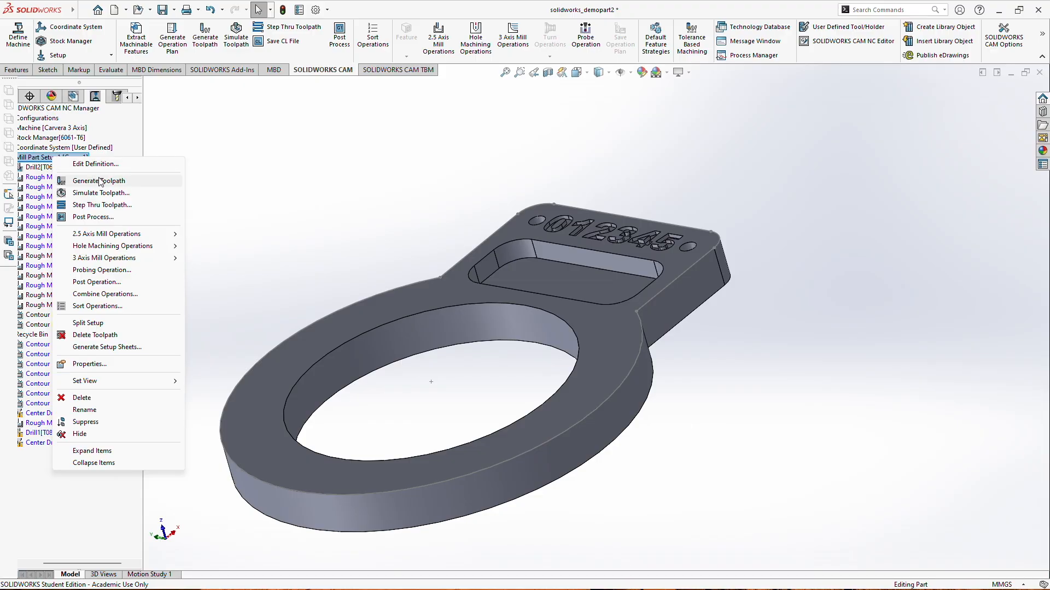
left_click(117, 193)
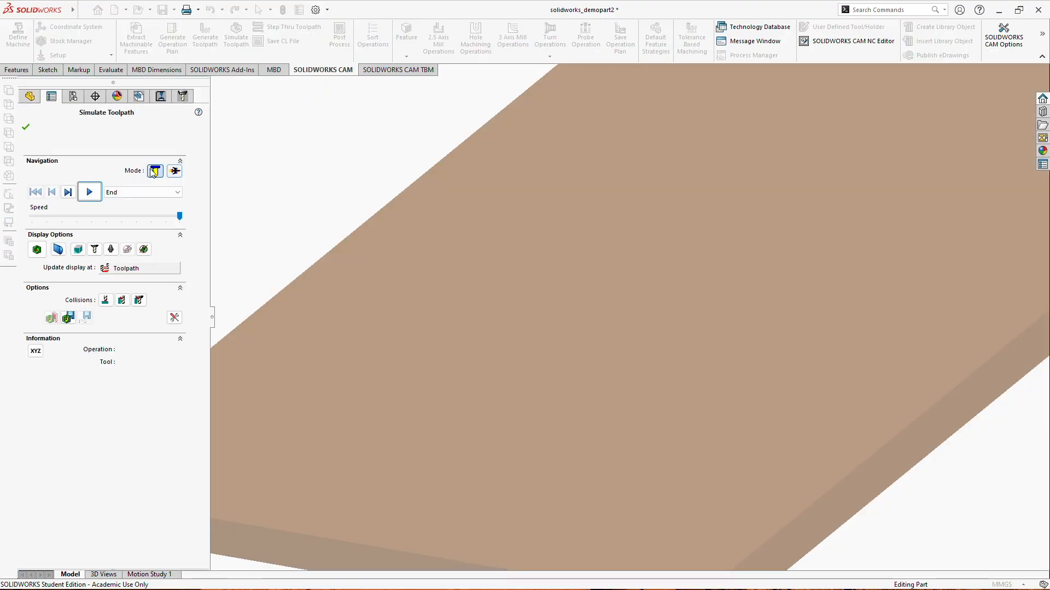
left_click(88, 192)
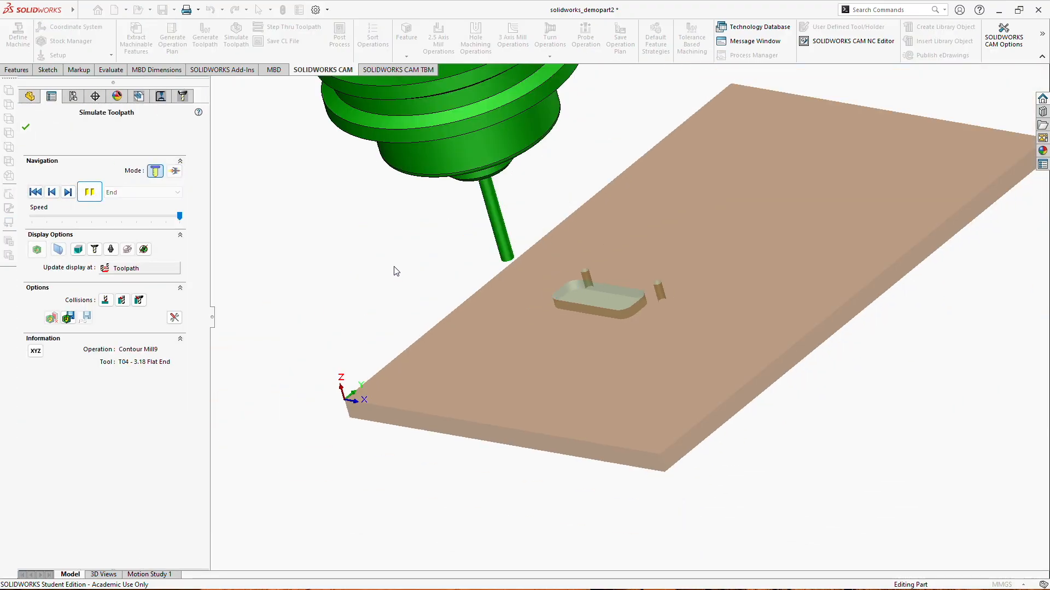
- Examine the simulated cuts of the pocket, small holes, central hole and outer perimeter in the stock
middle_click_drag(431, 216, 446, 288)
scroll(658, 291, "up", 3)
scroll(621, 295, "down", 5)
mouse_move(621, 294)
middle_mouse_down()
mouse_move(628, 194)
mouse_move(600, 228)
mouse_move(595, 302)
mouse_move(616, 351)
mouse_move(610, 283)
middle_mouse_up()
scroll(545, 294, "up", 3)
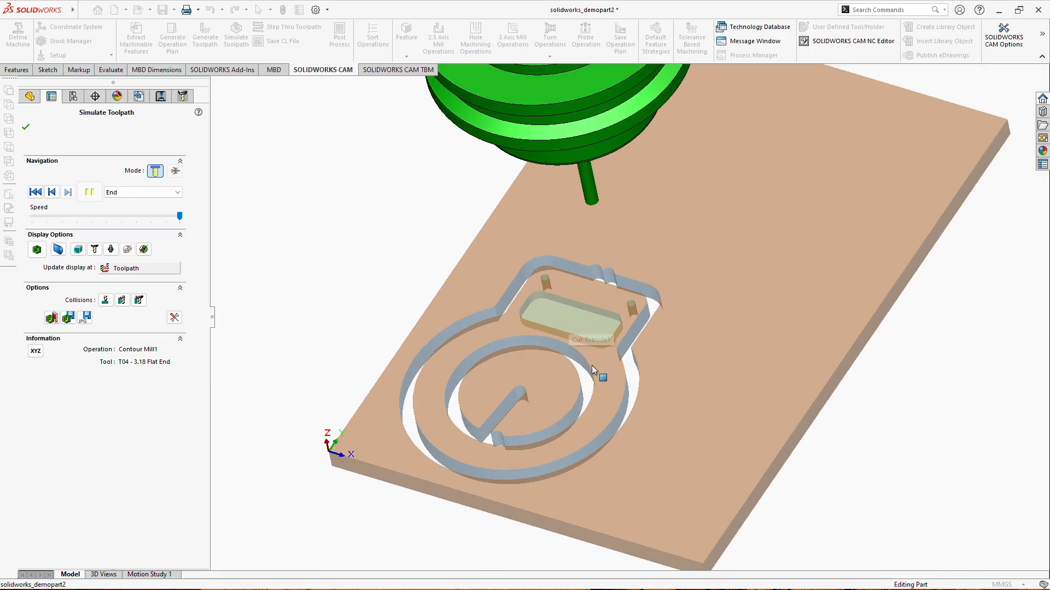
scroll(597, 376, "down", 3)
middle_click_drag(599, 379, 583, 331)
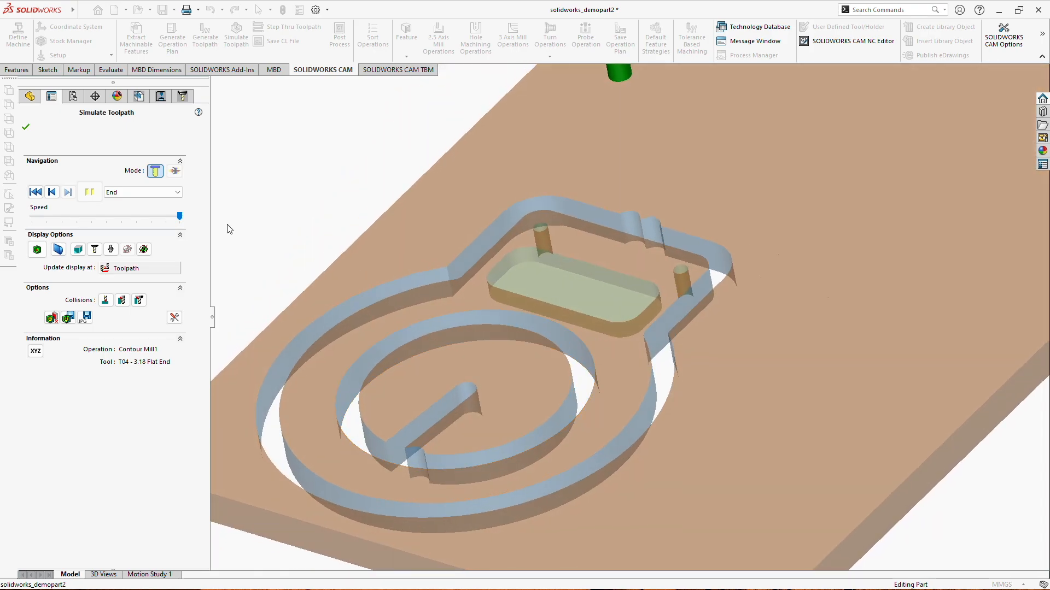
- Leave the toolpath simulation and examine which engraved digits the 0.8 flat end rough mill operations belong to
left_click(26, 127)
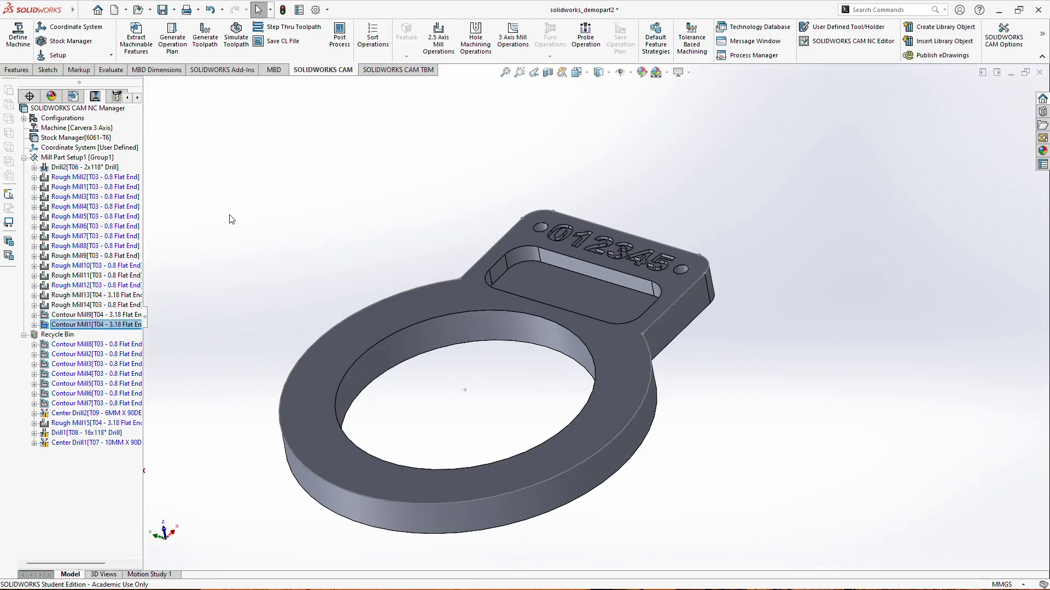
mouse_move(100, 249)
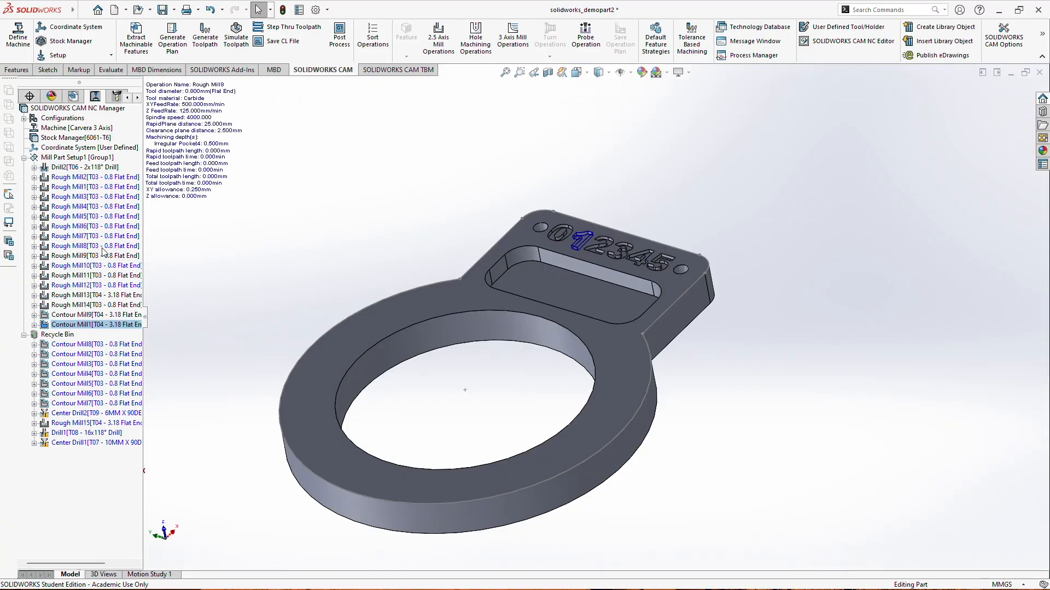
mouse_move(89, 221)
left_click(85, 178)
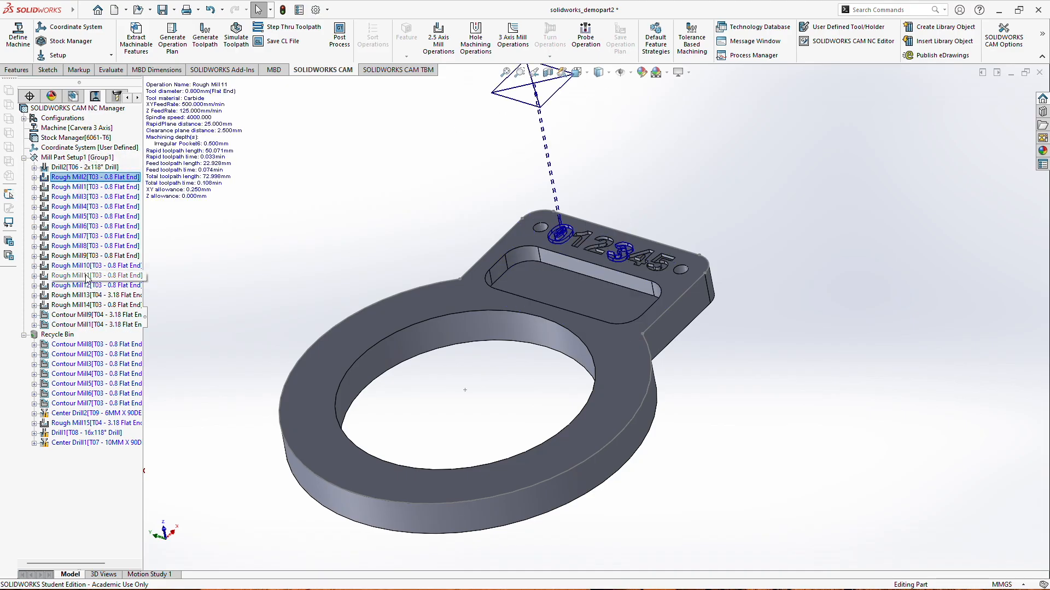
- Define the Drill2 operation's feeds and speeds by Tool, linked to the tool, and review its pecking parameters
right_click(93, 170)
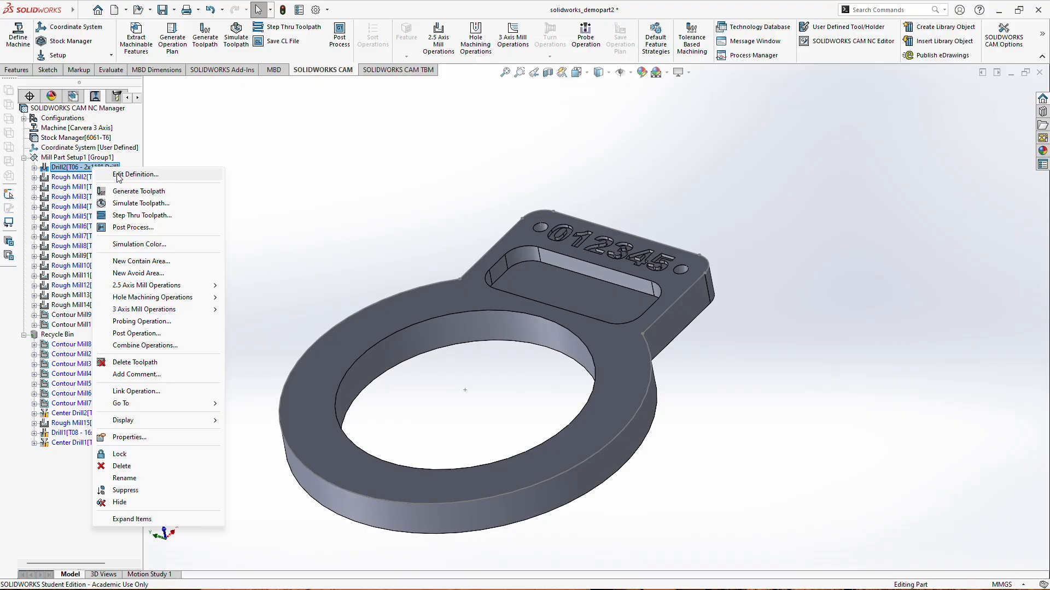
left_click(119, 175)
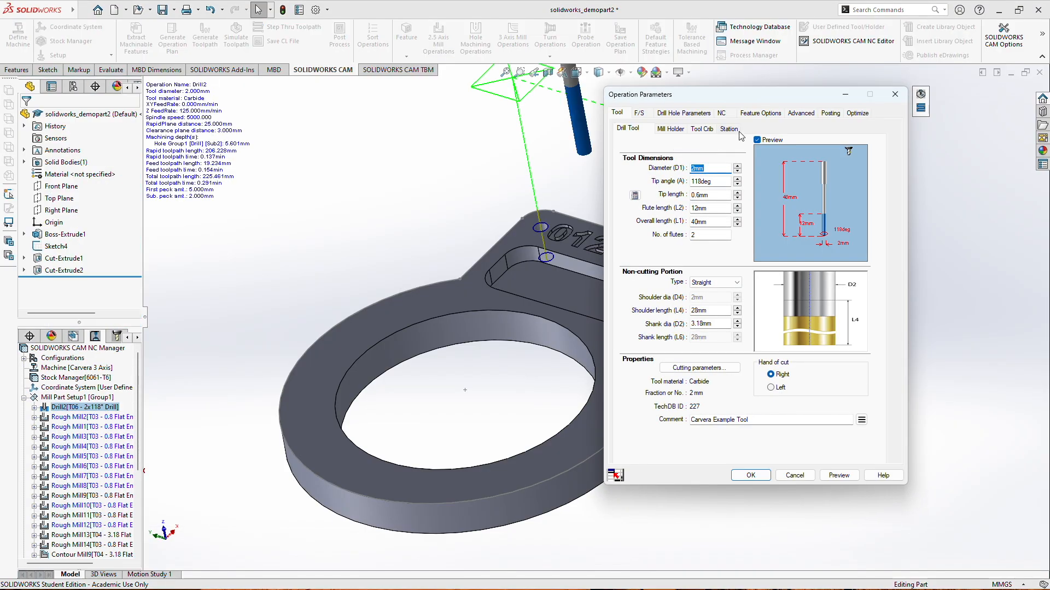
left_click_drag(684, 94, 259, 85)
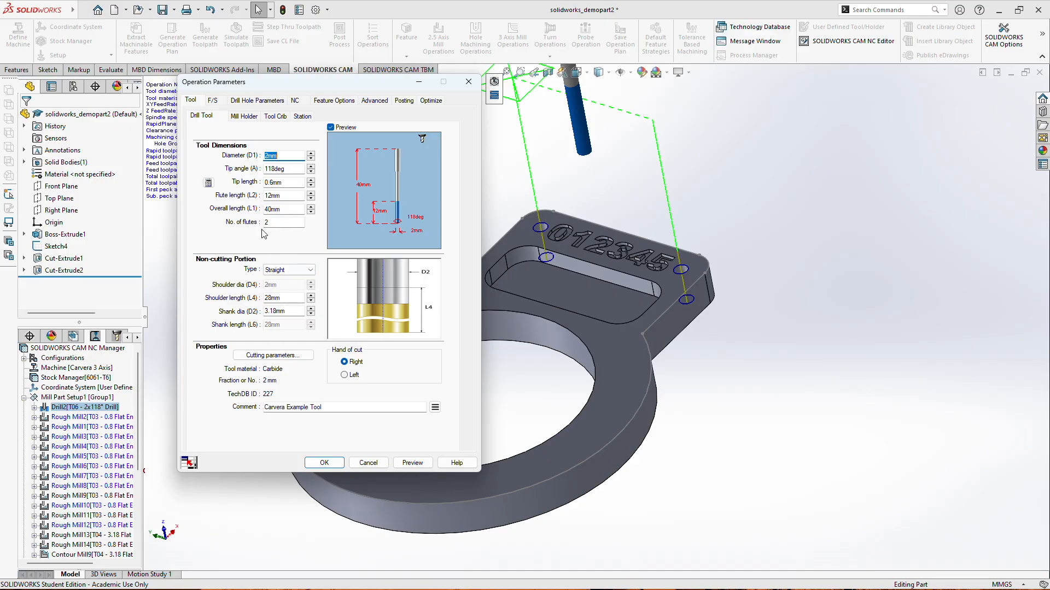
left_click(214, 101)
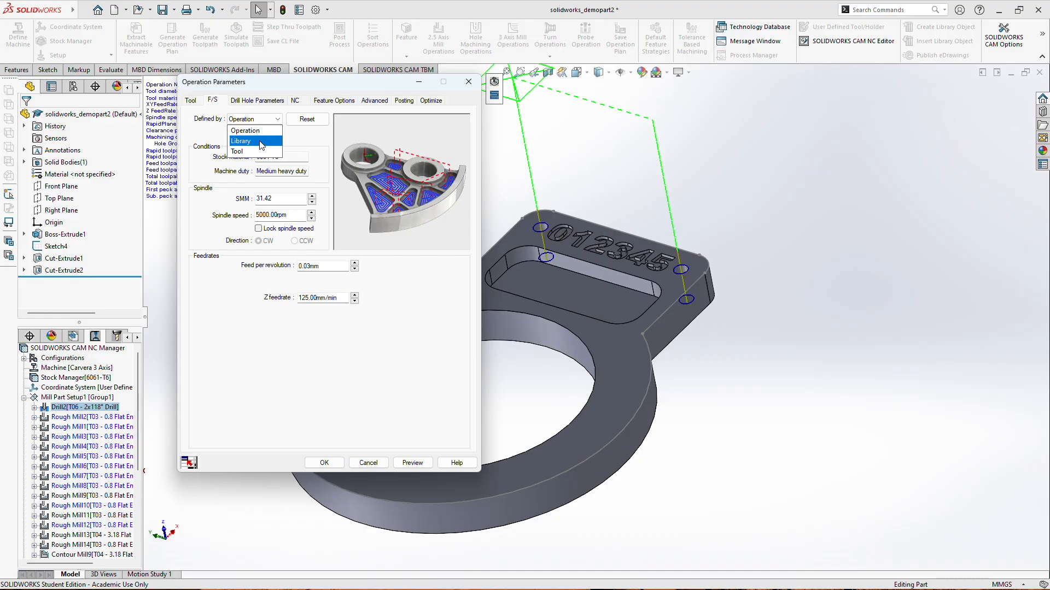
left_click(251, 152)
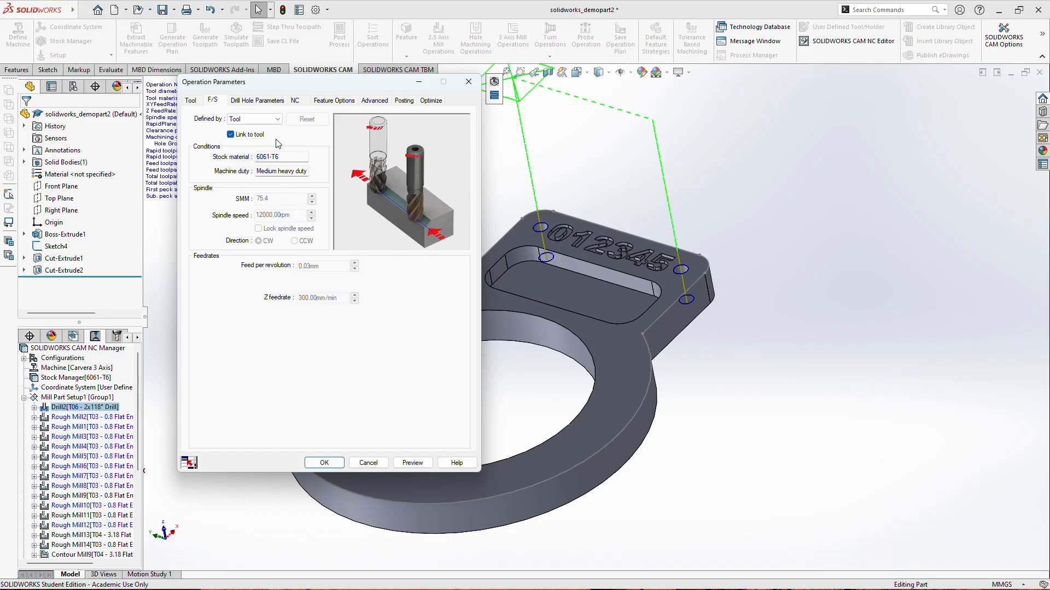
left_click(259, 103)
left_click(282, 121)
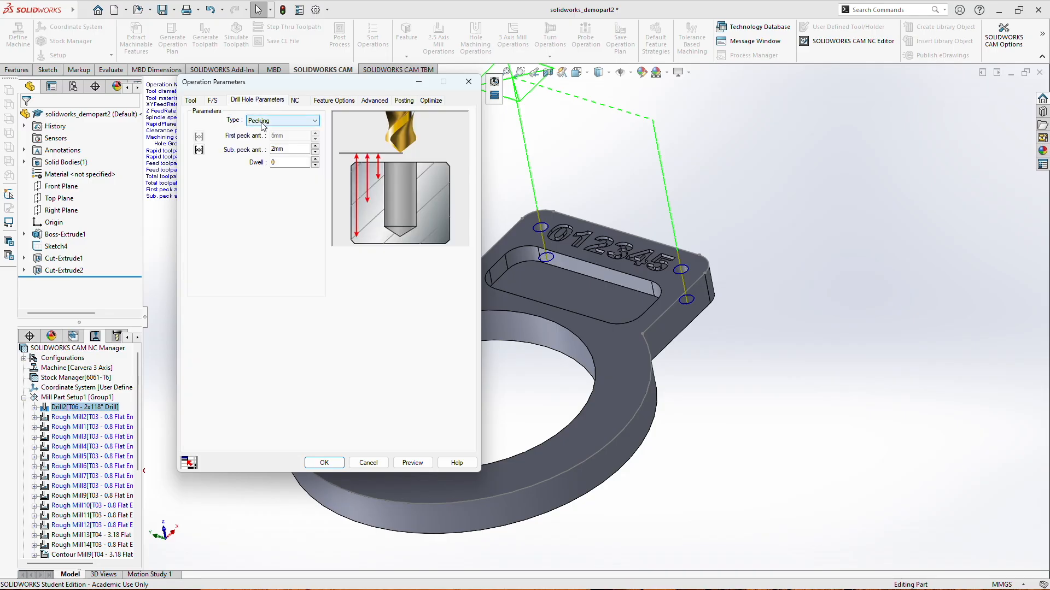
left_click(290, 137)
left_click(324, 463)
- Edit the Rough Mill2 operation and assign it the 0.3x15° flat end tapered tool from station 2 of the tool crib
left_click(101, 171)
left_click(91, 181)
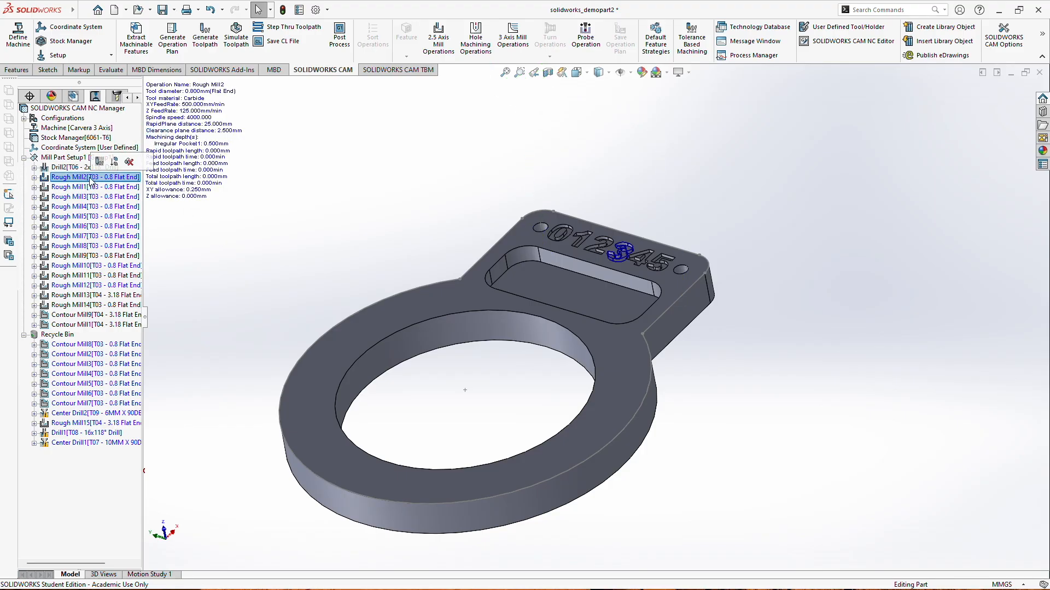
right_click(92, 180)
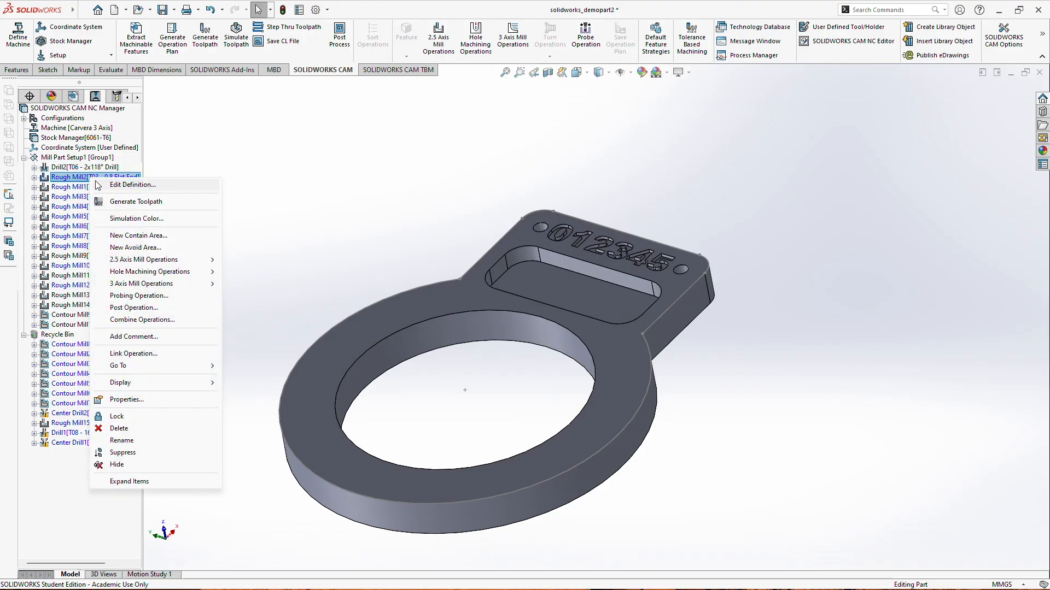
left_click(127, 189)
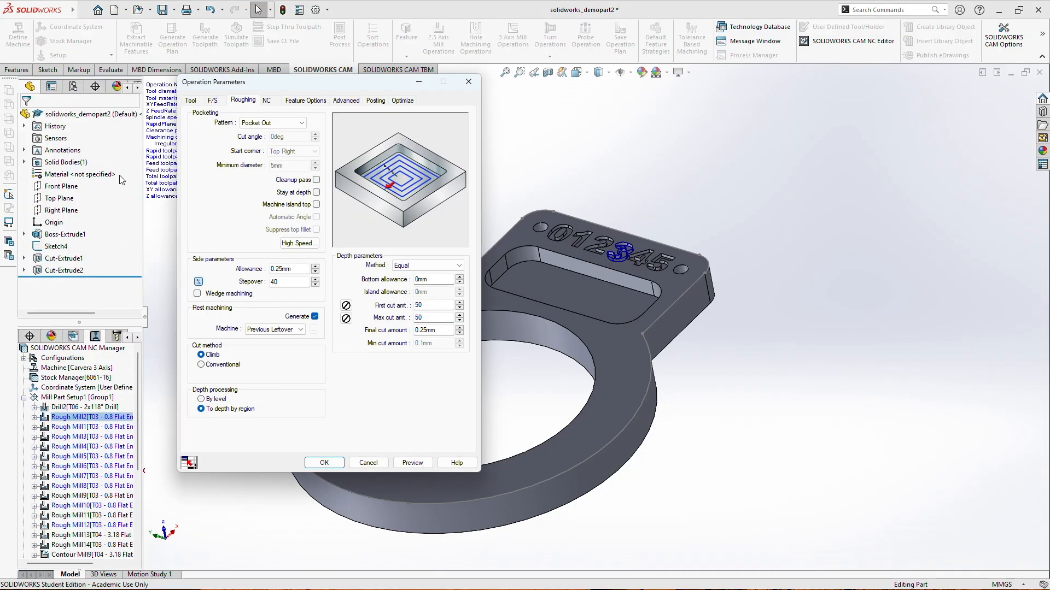
left_click_drag(276, 85, 316, 92)
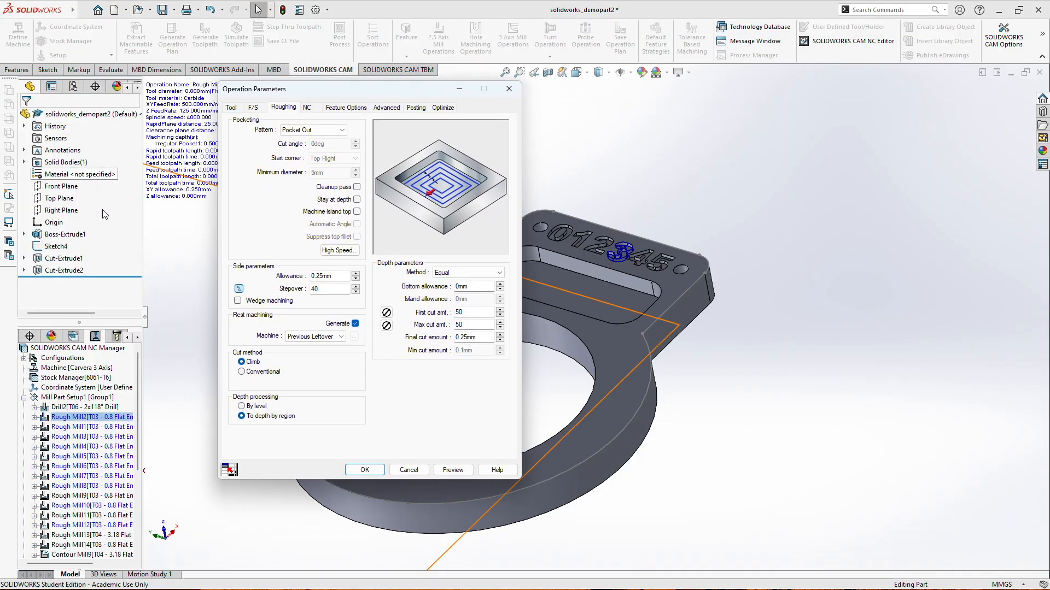
left_click(232, 108)
left_click(330, 123)
left_click(345, 158)
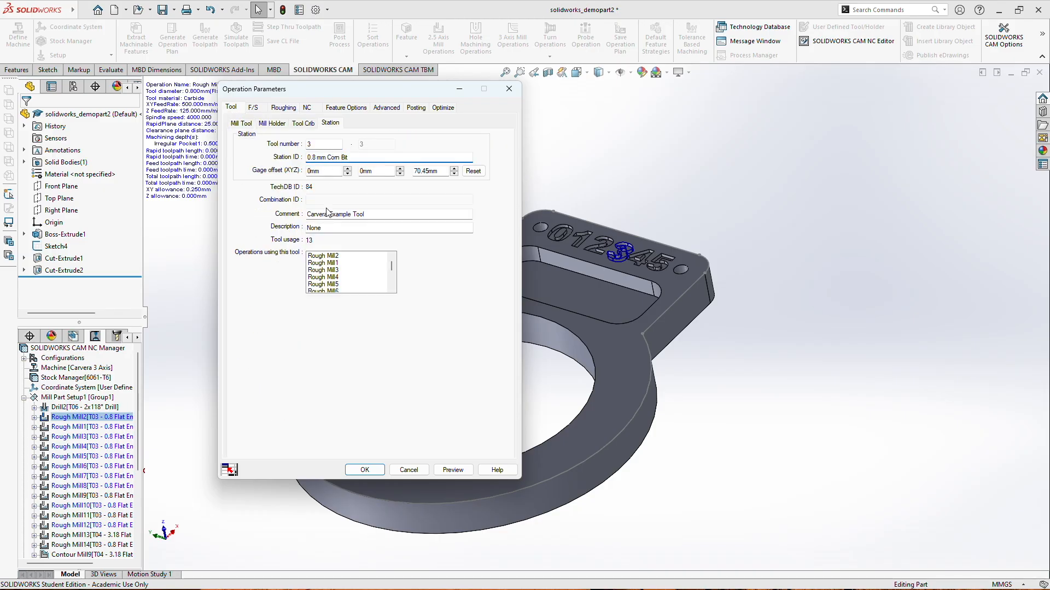
left_click(306, 125)
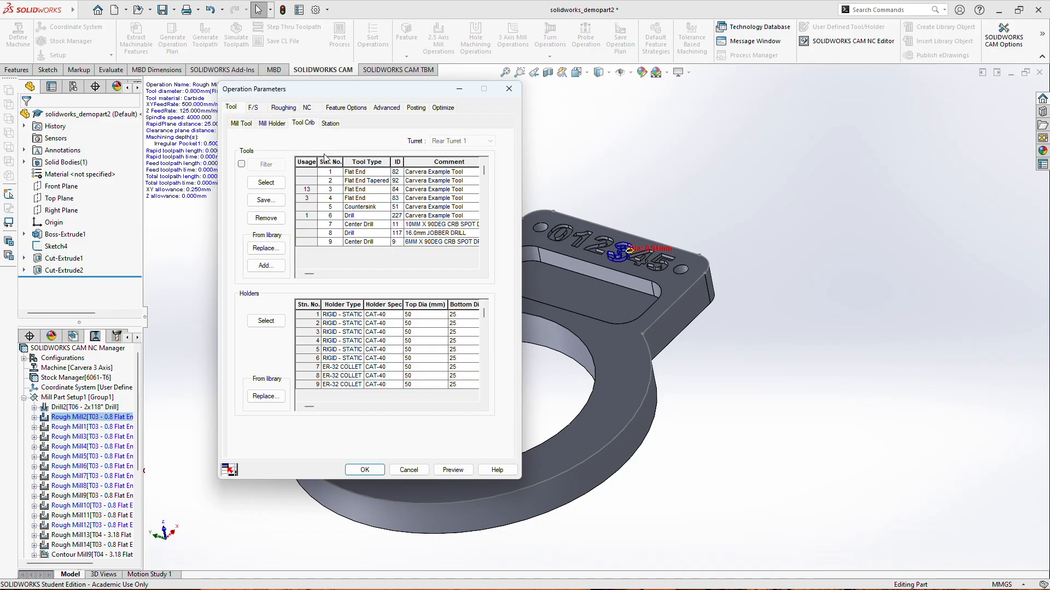
left_click(376, 183)
left_click(266, 183)
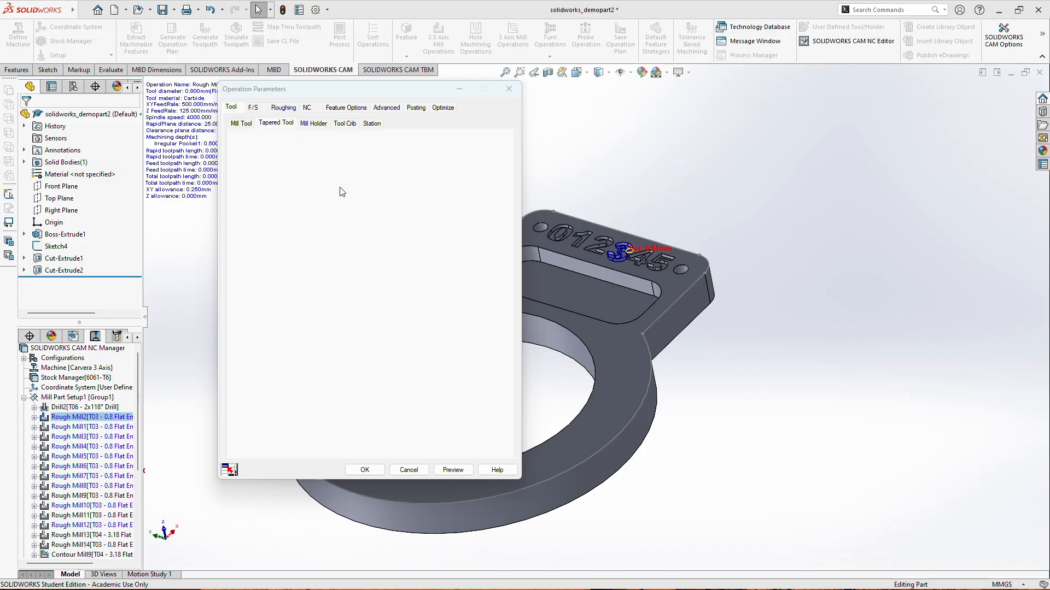
key("Return")
- Define Rough Mill2's feeds and speeds by Tool, after trying the Library definition
left_click(253, 109)
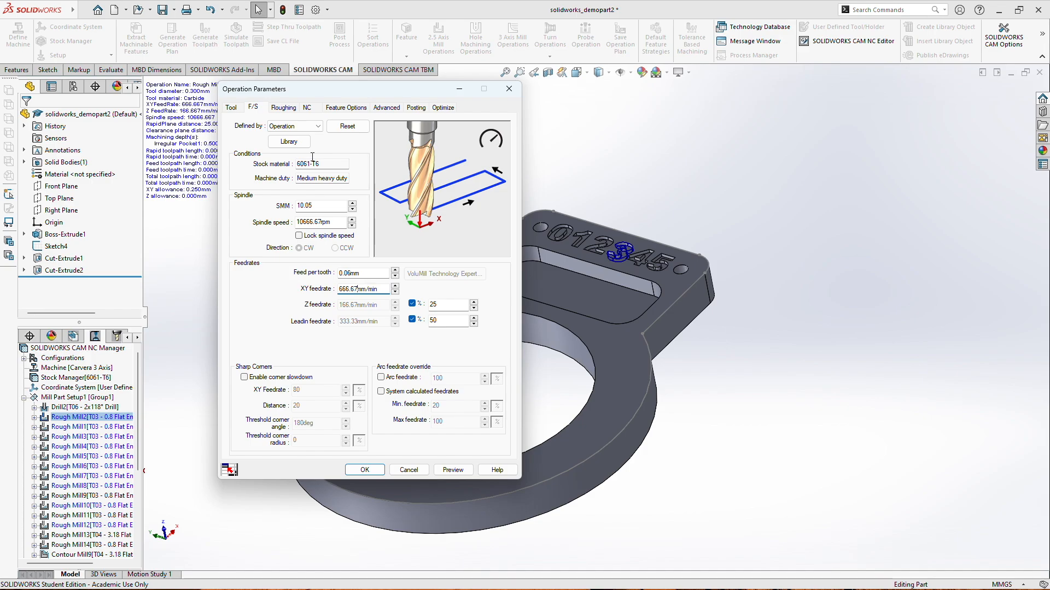
left_click(298, 127)
left_click(296, 148)
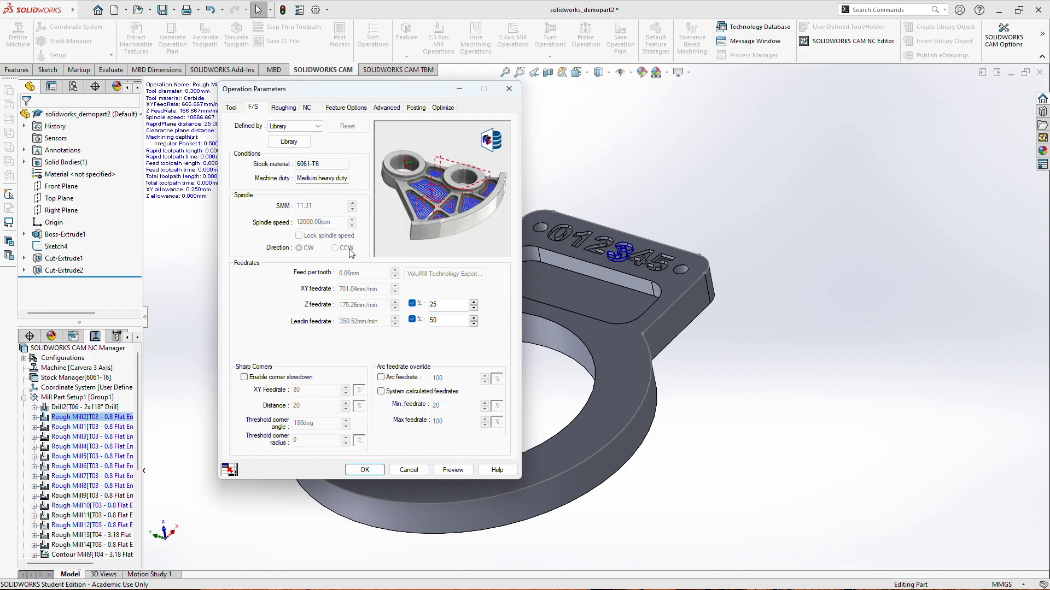
left_click(305, 128)
left_click(306, 159)
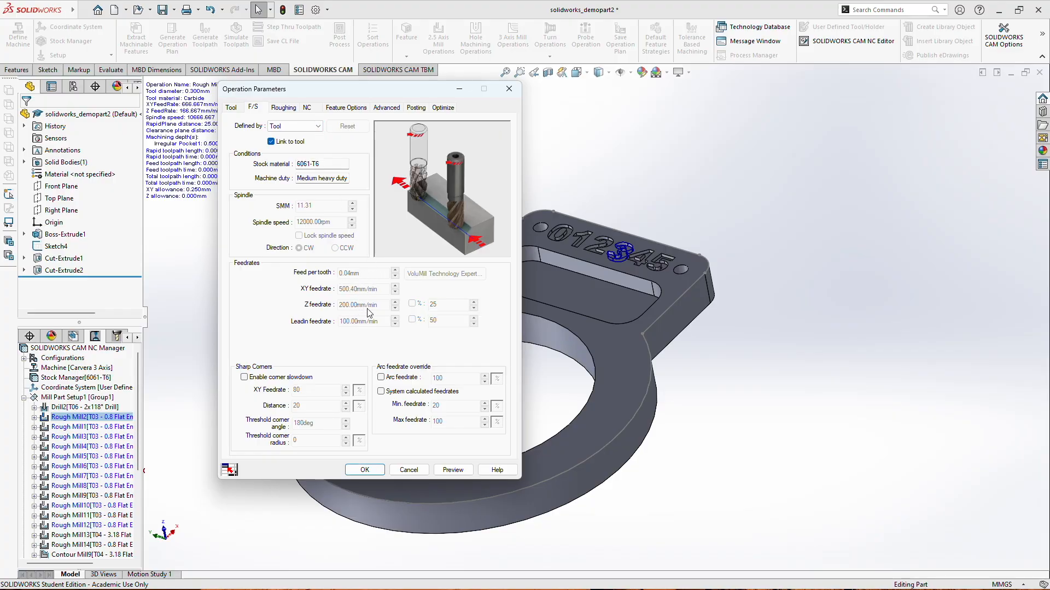
- Set the side allowance of the Rough Mill2 roughing pass to 0 mm
left_click(284, 108)
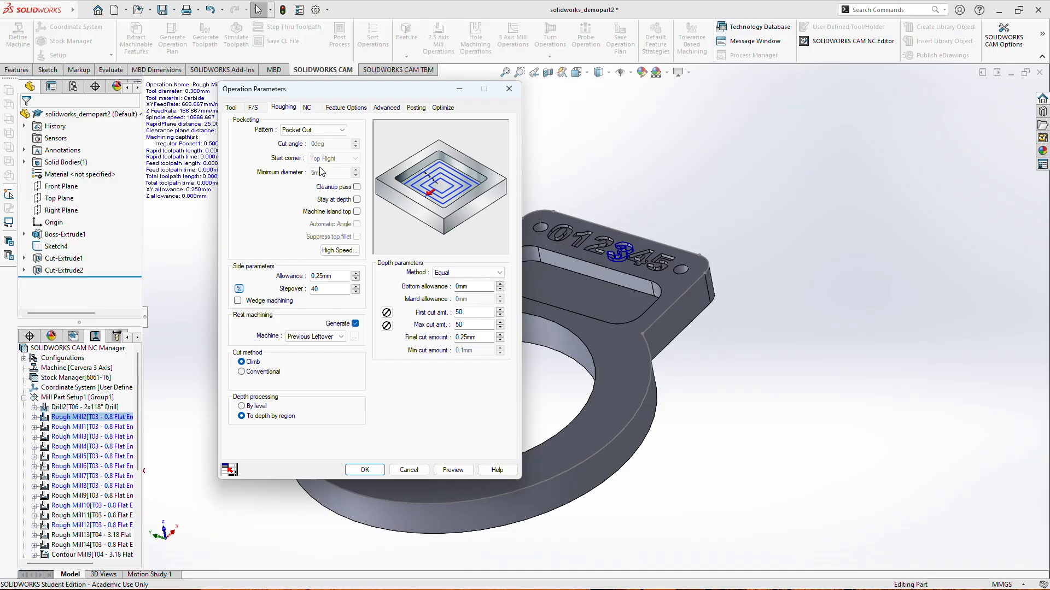
left_click(318, 277)
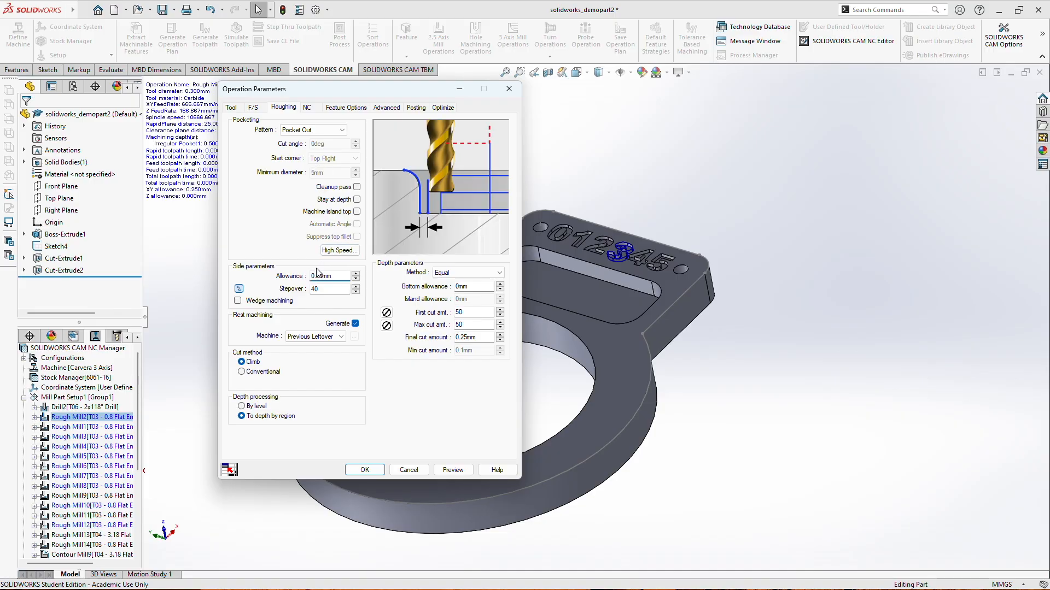
left_click_drag(338, 276, 310, 276)
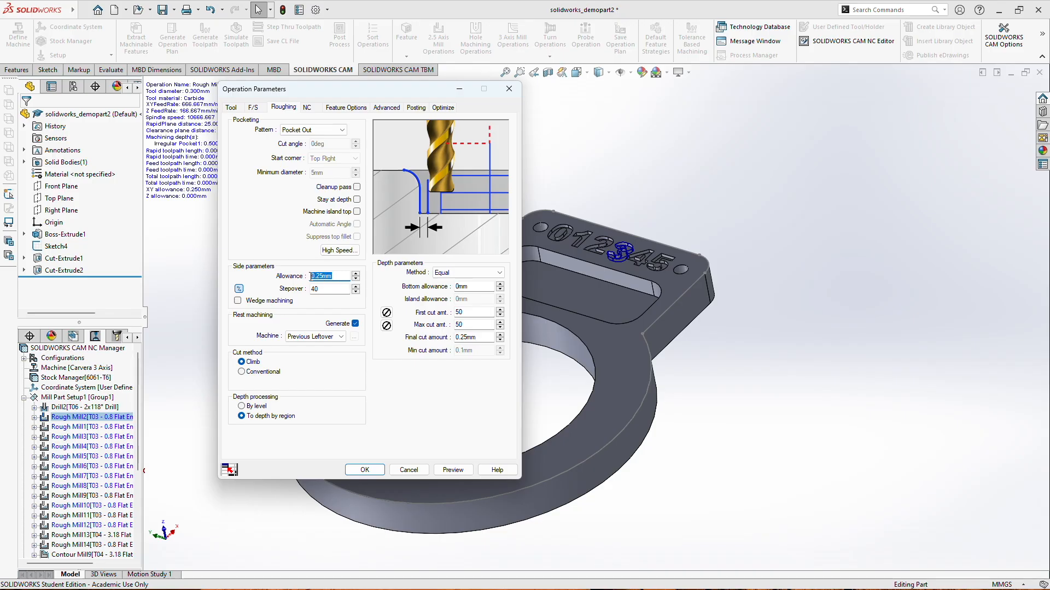
left_click(323, 276)
left_click_drag(343, 276, 306, 275)
type("0")
left_click(324, 289)
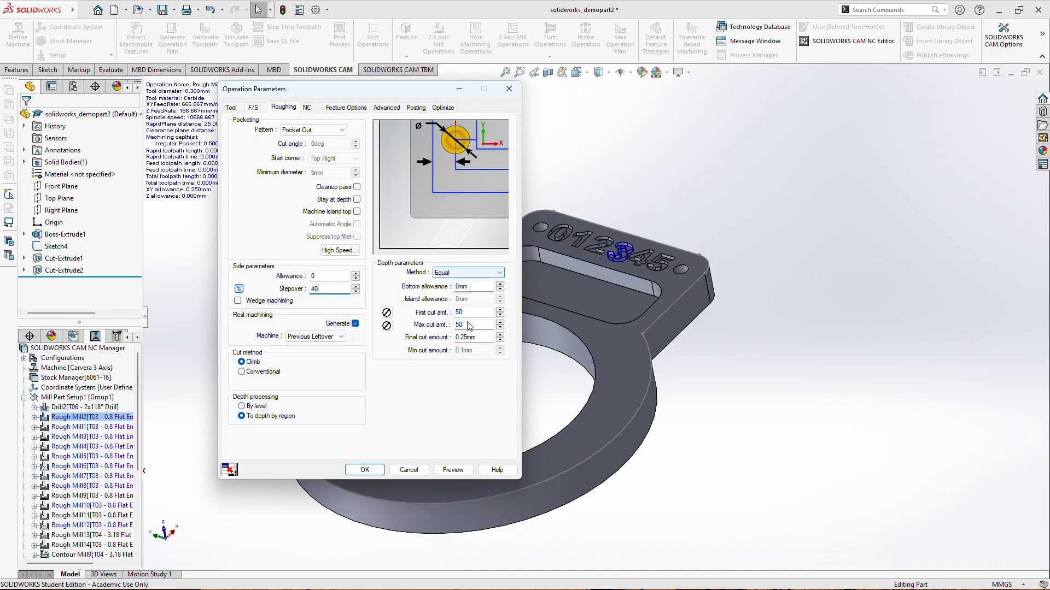
- Change Rough Mill2's depth method to Exact and define the first and subsequent cut amounts as input values
left_click(459, 273)
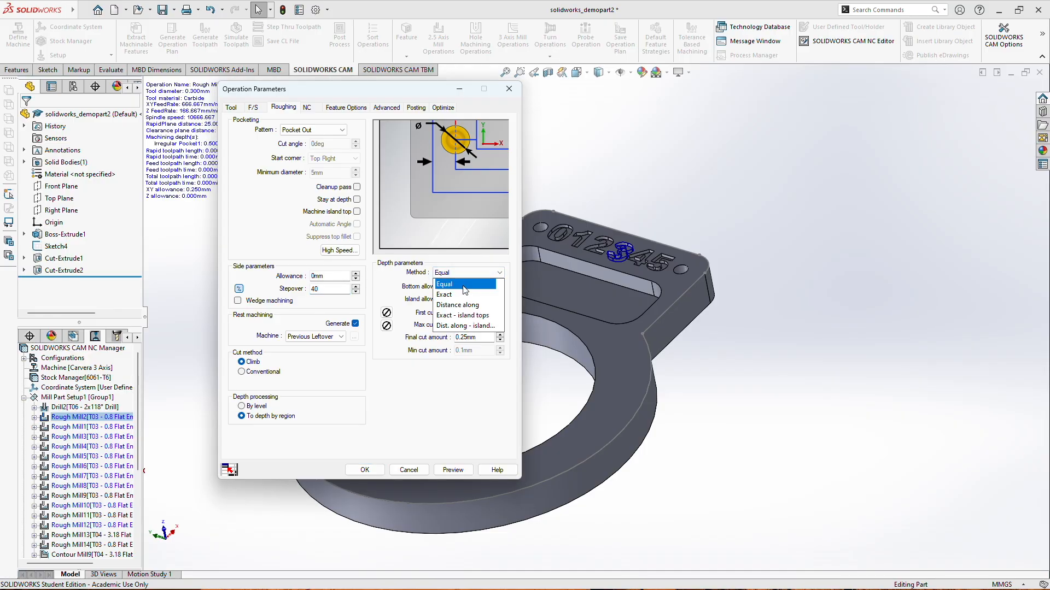
left_click(462, 293)
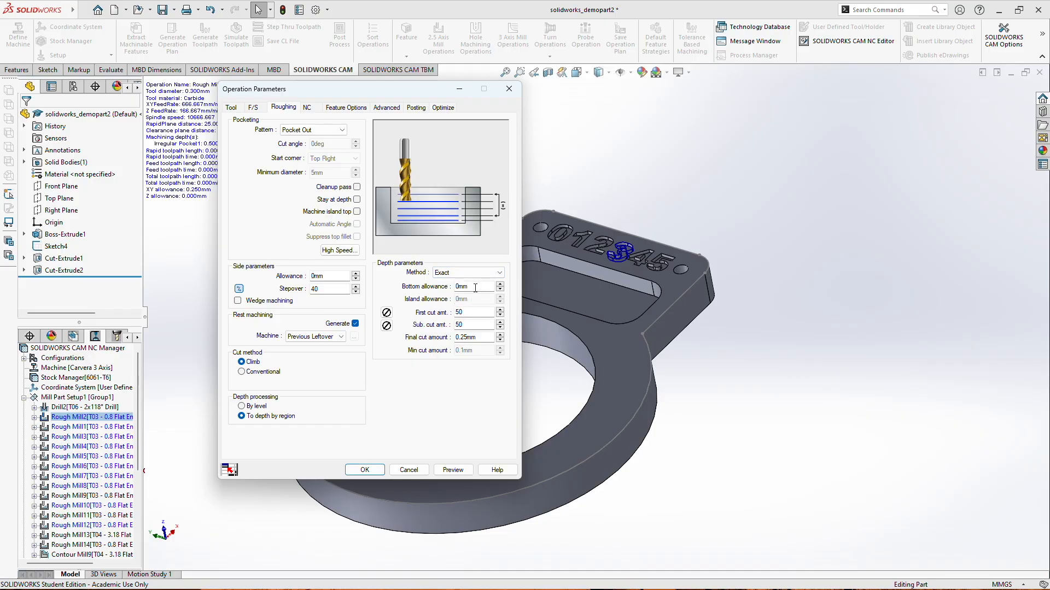
left_click(387, 313)
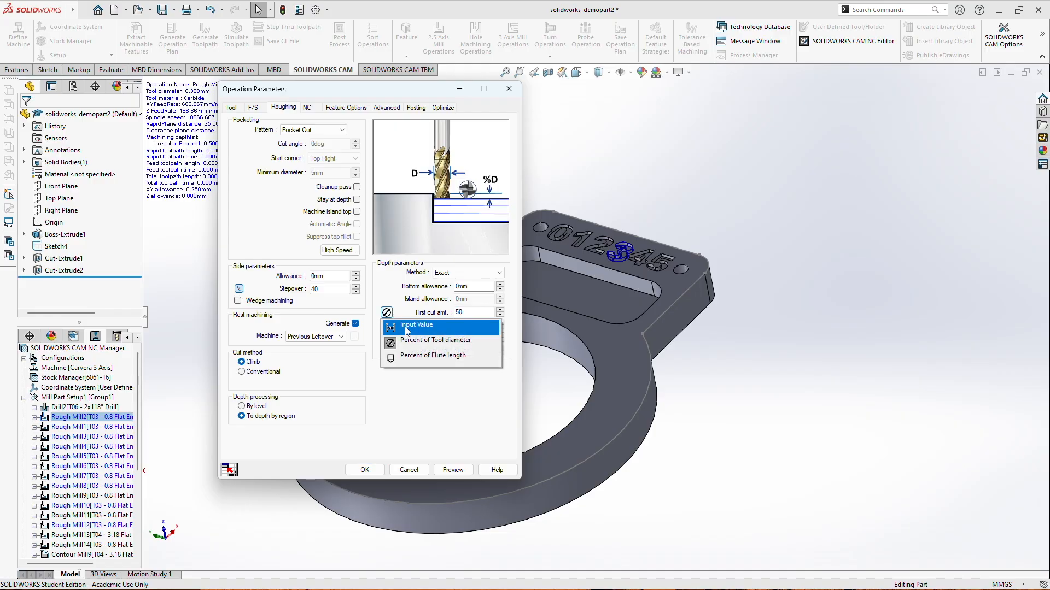
left_click(403, 324)
left_click(387, 326)
left_click(404, 337)
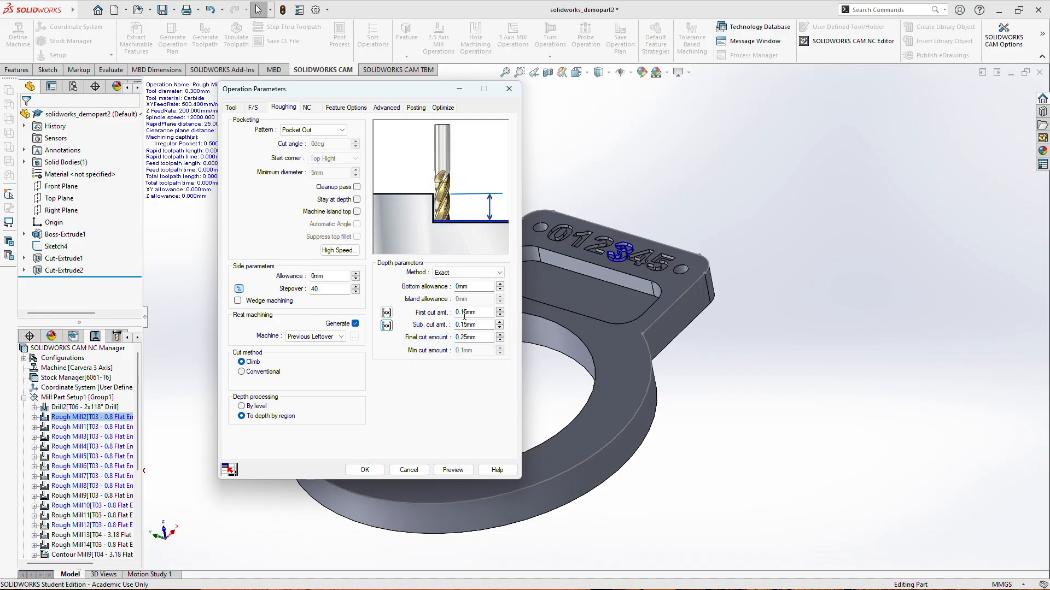
- Set Rough Mill2's first, subsequent and final cut amounts to 0.1 mm each
double_click(479, 313)
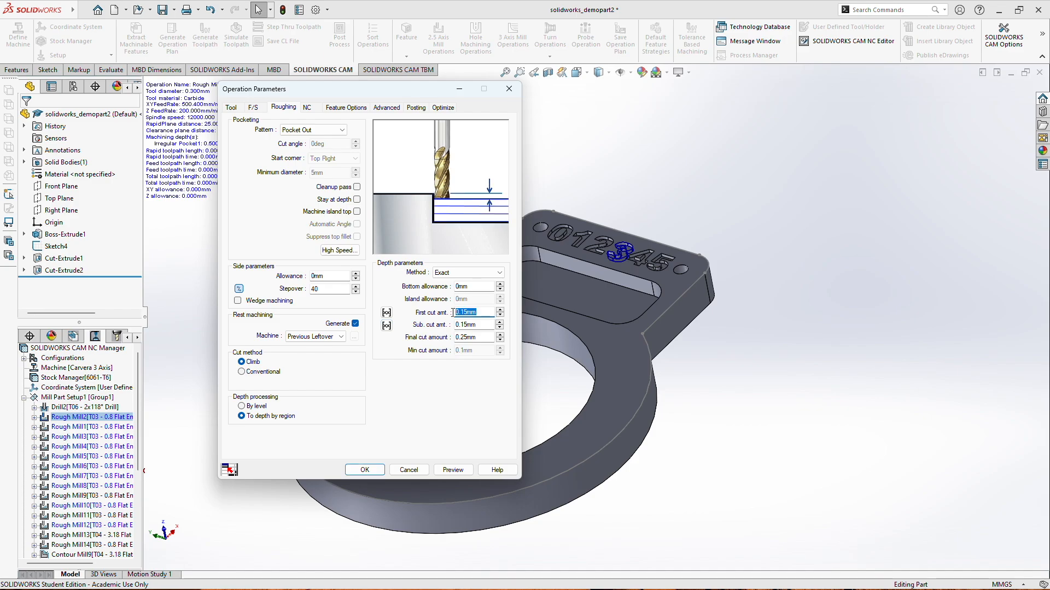
type("0")
key("Tab")
double_click(457, 321)
type("0")
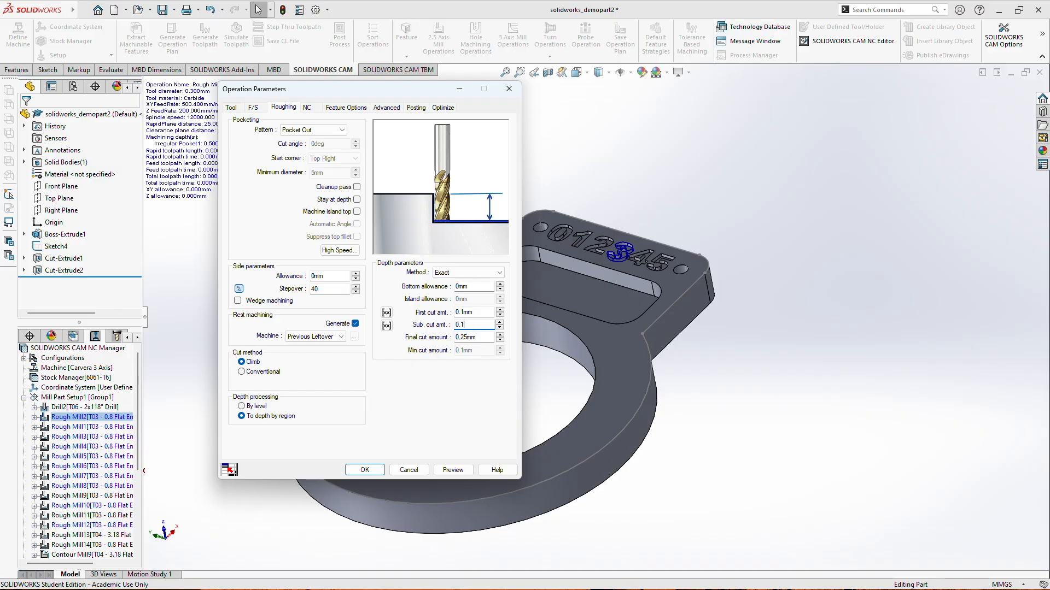
type(".1")
double_click(473, 335)
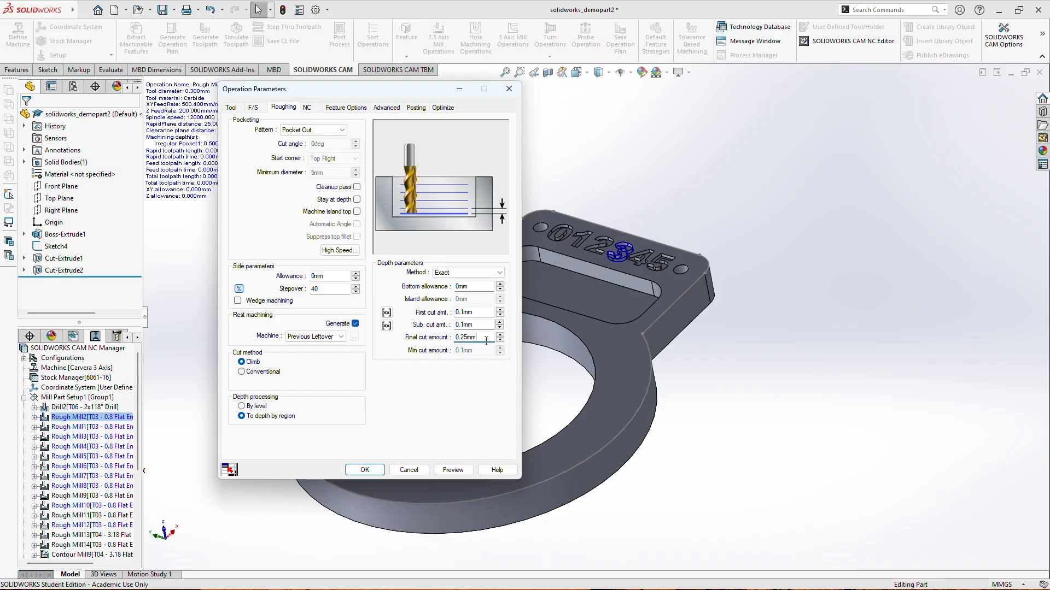
type("0.1")
left_click(480, 313)
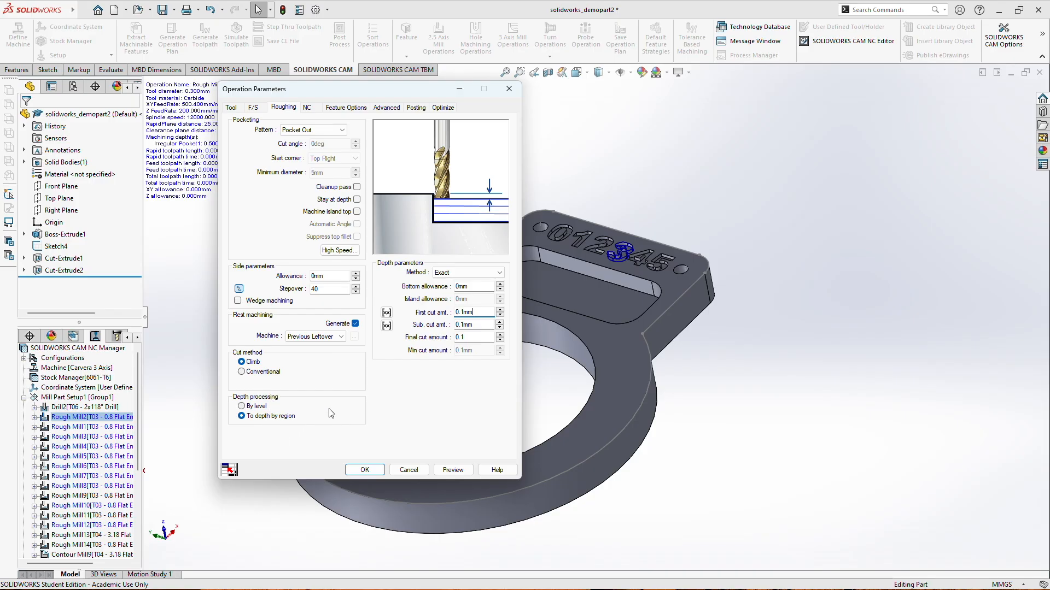
- Turn off rest machining for Rough Mill2 and accept the operation parameters
left_click(355, 324)
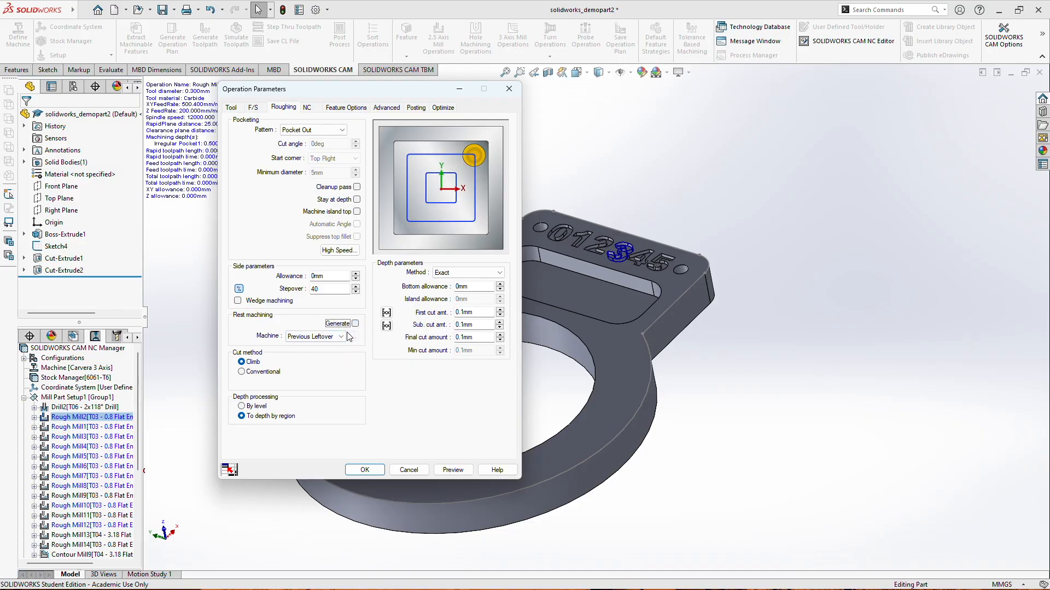
left_click(364, 470)
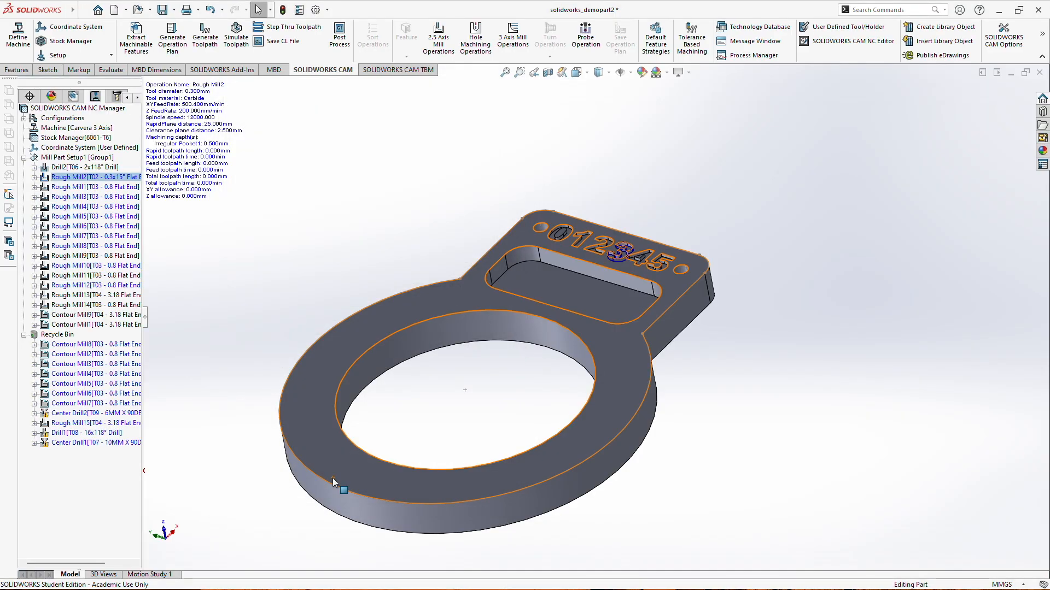
- Generate the toolpath for the Rough Mill2 operation on the engraved digit 3
scroll(615, 282, "down", 5)
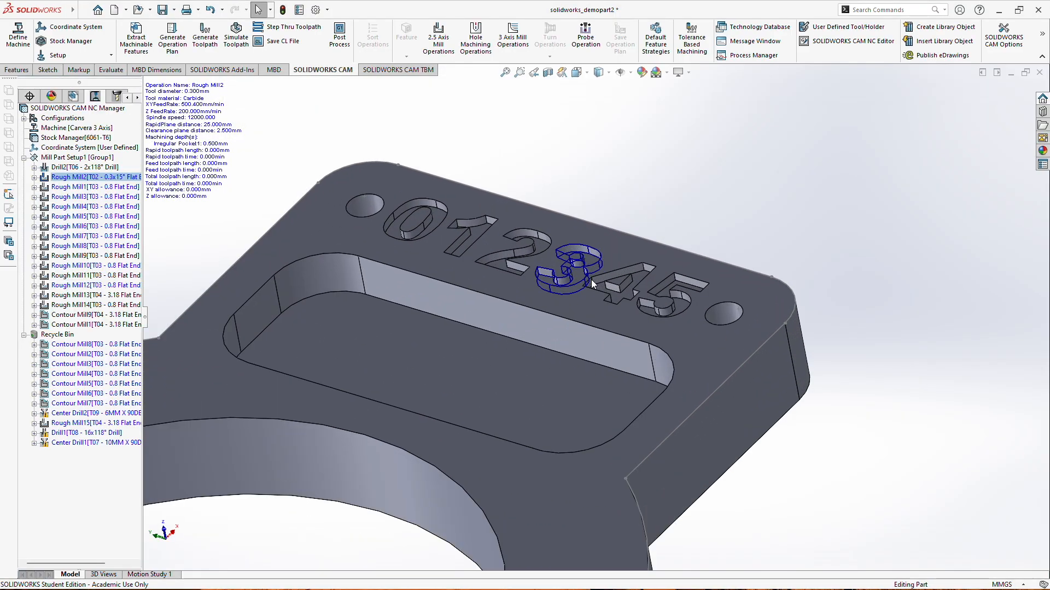
scroll(592, 283, "down", 3)
right_click(103, 179)
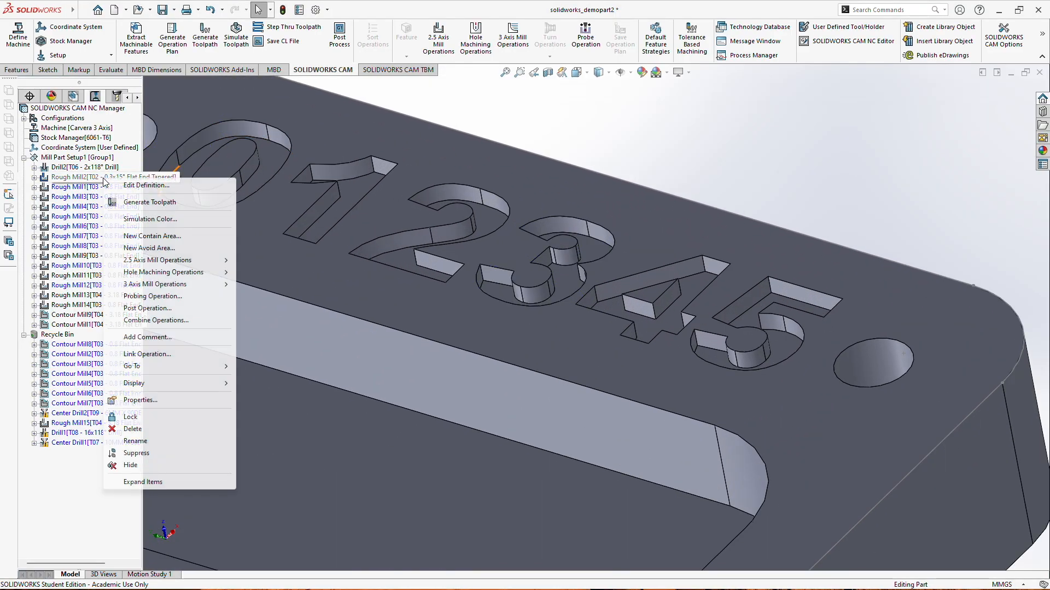
left_click(130, 204)
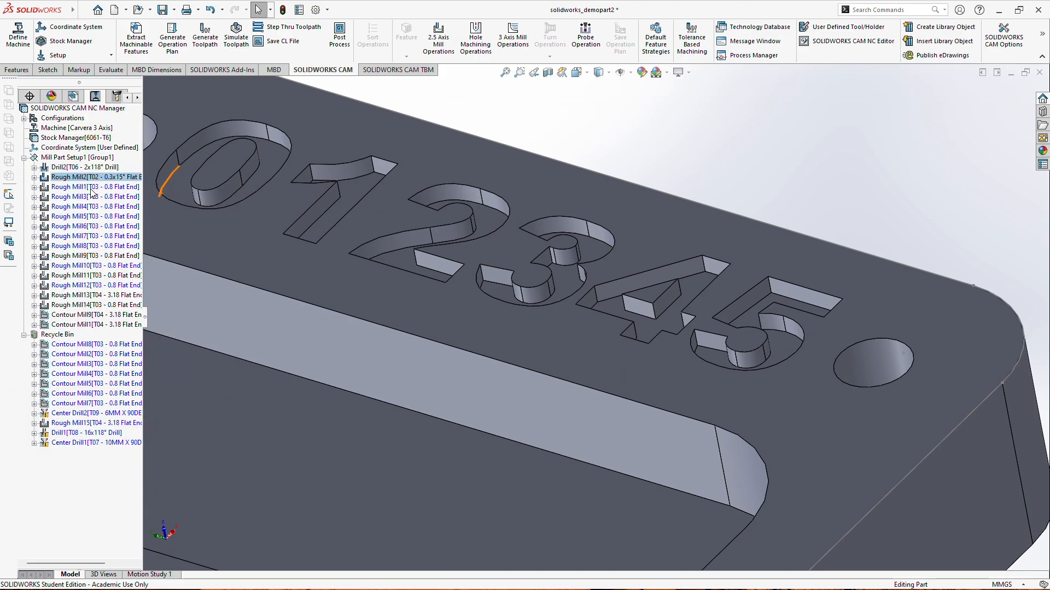
- Simulate Rough Mill2's toolpath to the end, inspect the cut digit 3 up close and close the simulation
right_click(94, 176)
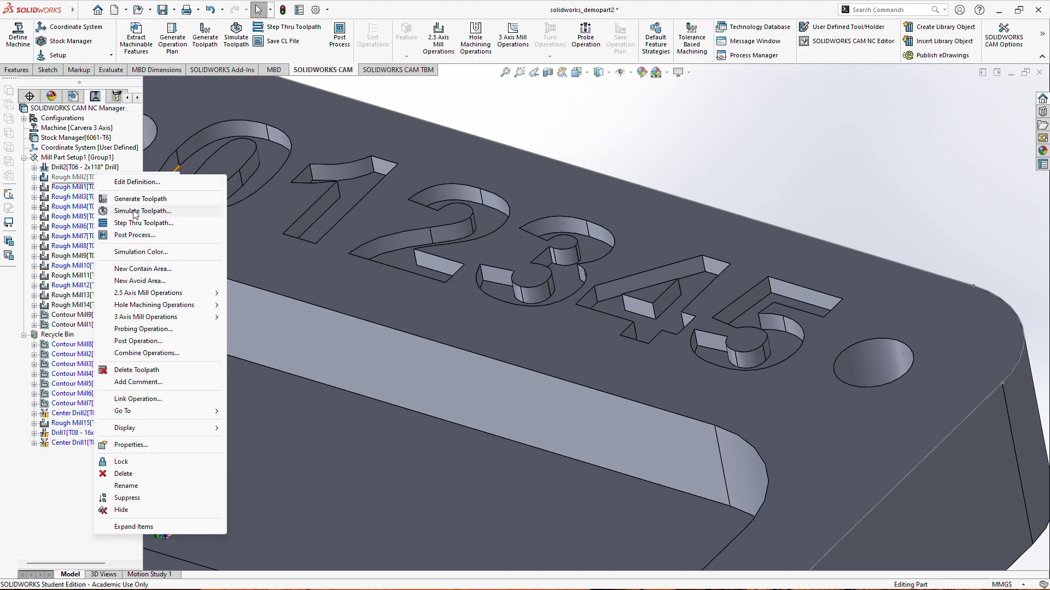
left_click(132, 212)
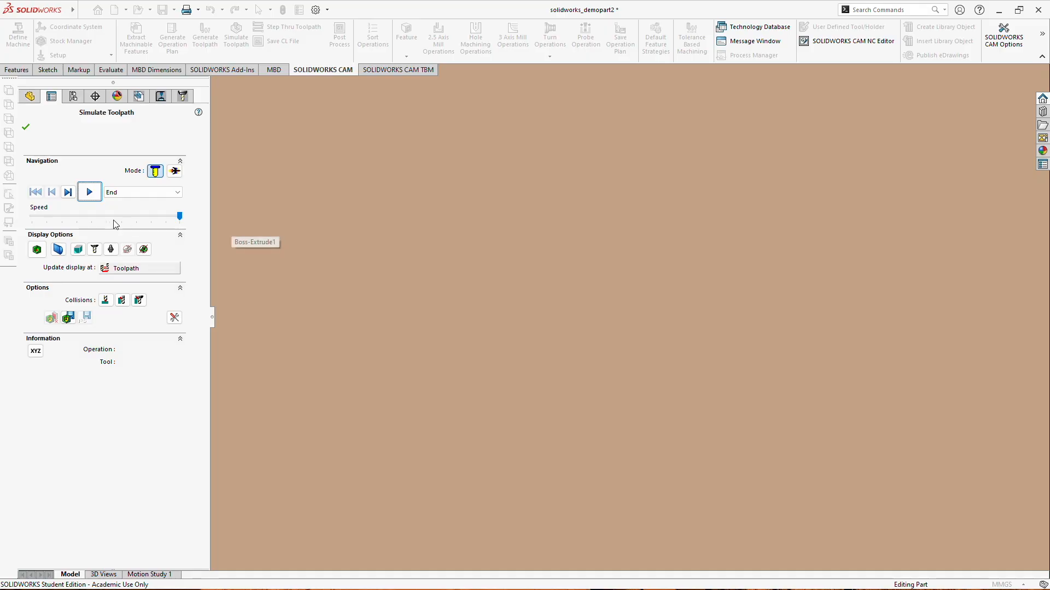
left_click(90, 192)
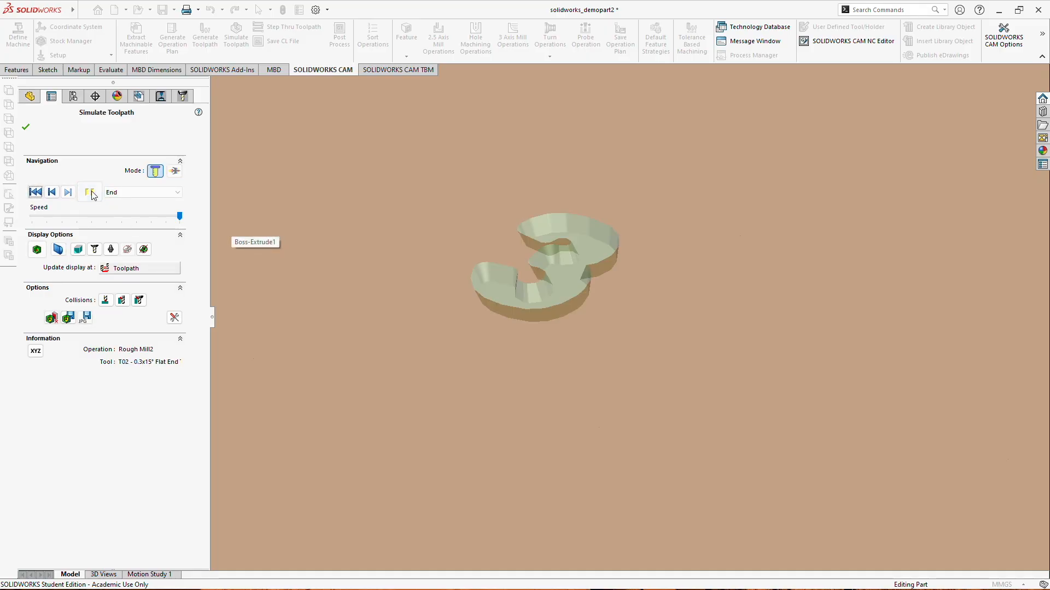
middle_click_drag(529, 241, 621, 287)
scroll(708, 336, "down", 3)
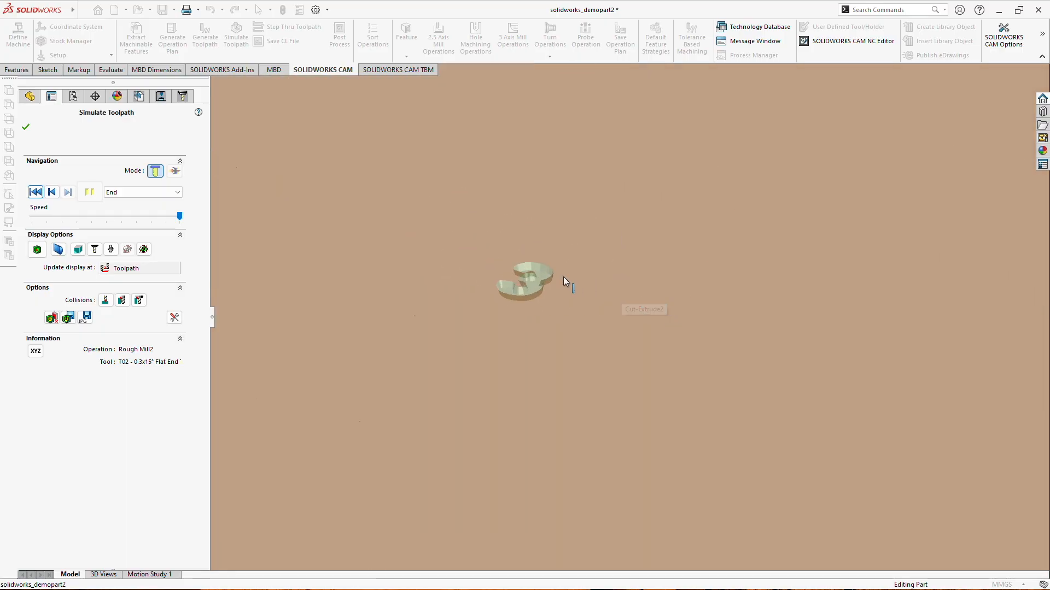
scroll(539, 280, "down", 5)
middle_click_drag(537, 281, 567, 326)
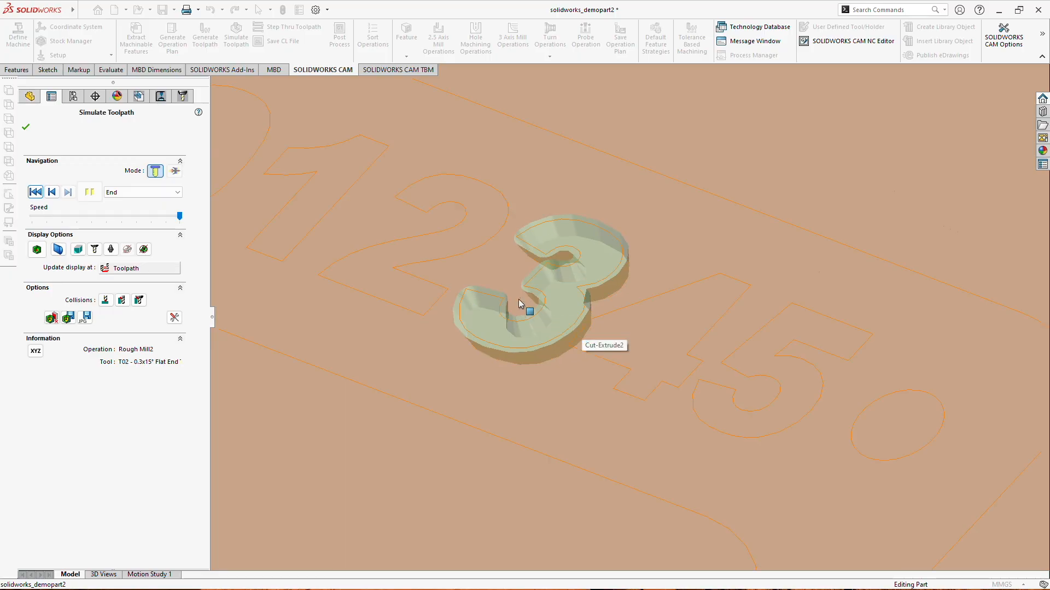
left_click(27, 128)
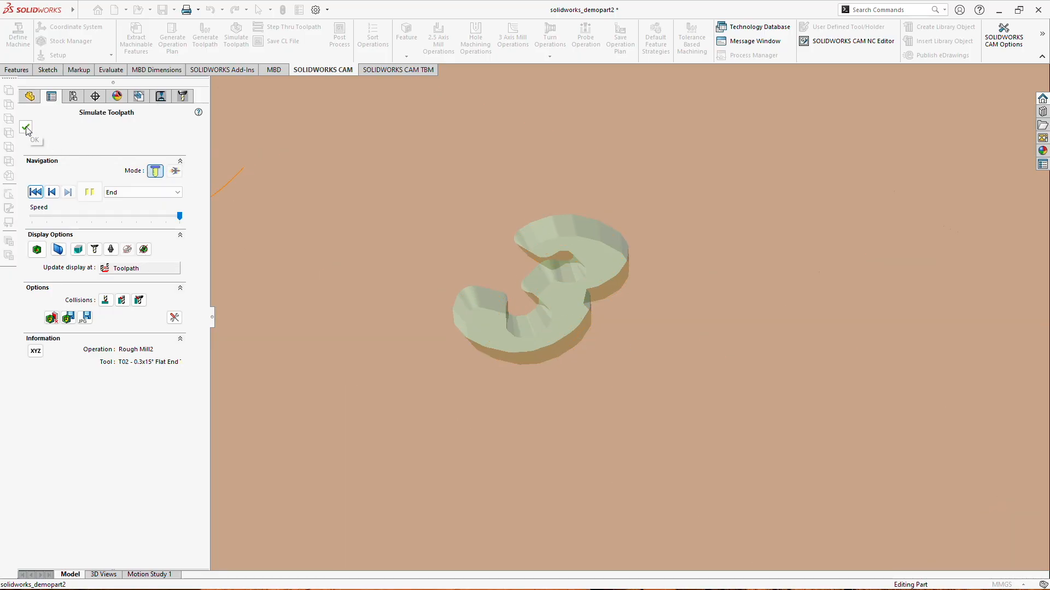
- Examine the roughing toolpaths of all the engraved digits from several angles and distances
scroll(591, 293, "up", 3)
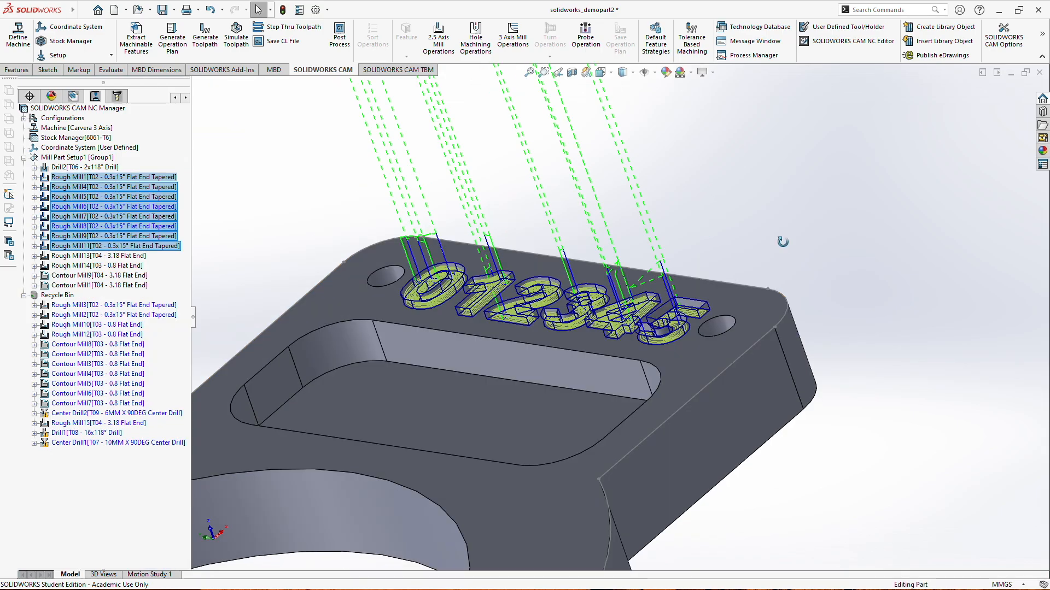
middle_click_drag(782, 242, 747, 279)
scroll(372, 177, "down", 1)
scroll(372, 176, "up", 1)
middle_click_drag(371, 176, 373, 160)
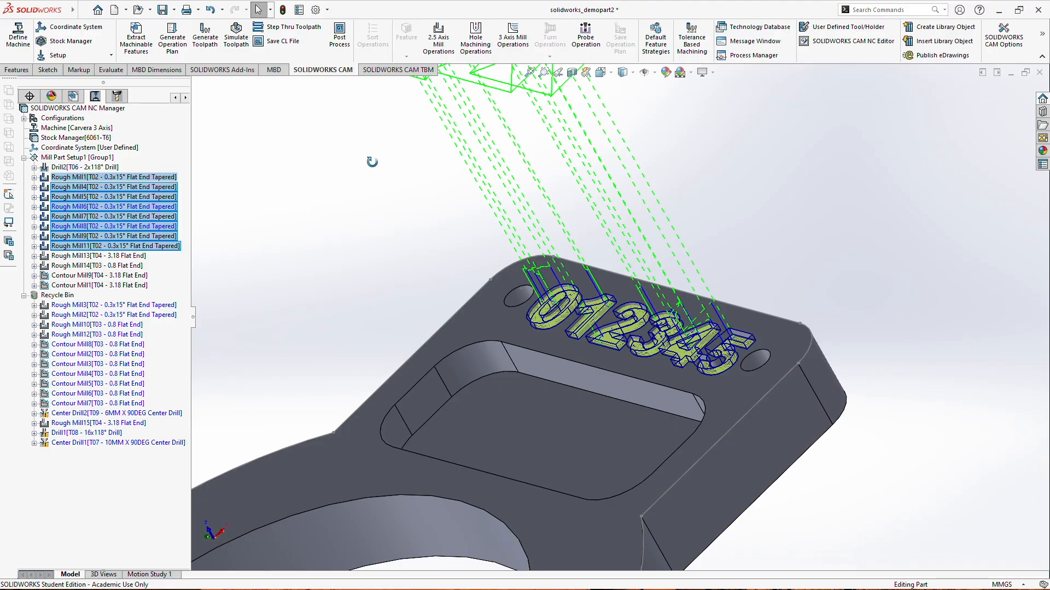
scroll(373, 160, "down", 1)
middle_click_drag(823, 257, 839, 290)
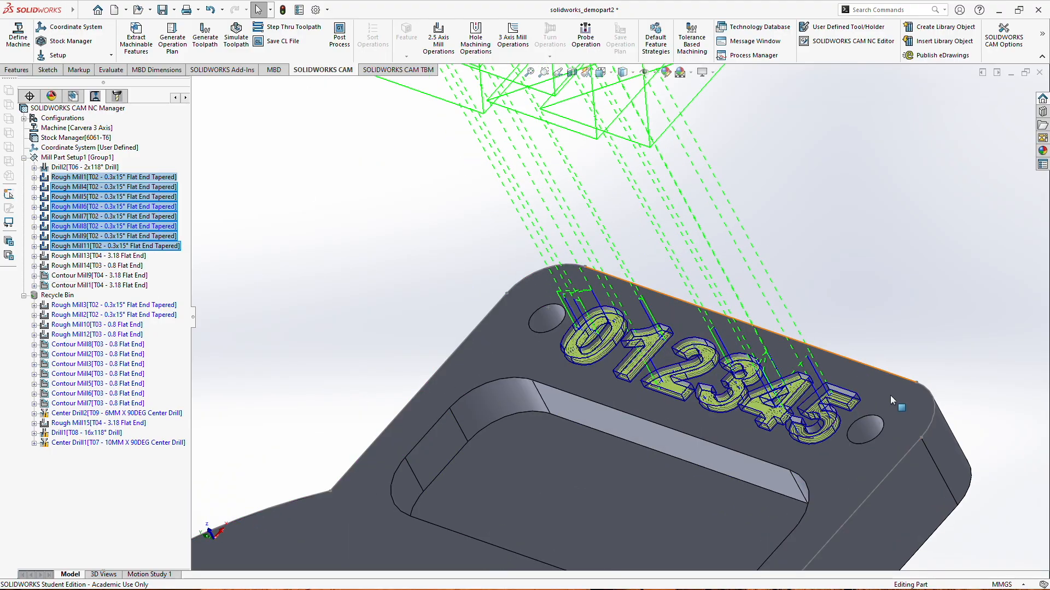
scroll(877, 387, "up", 4)
scroll(697, 361, "down", 2)
scroll(697, 361, "down", 3)
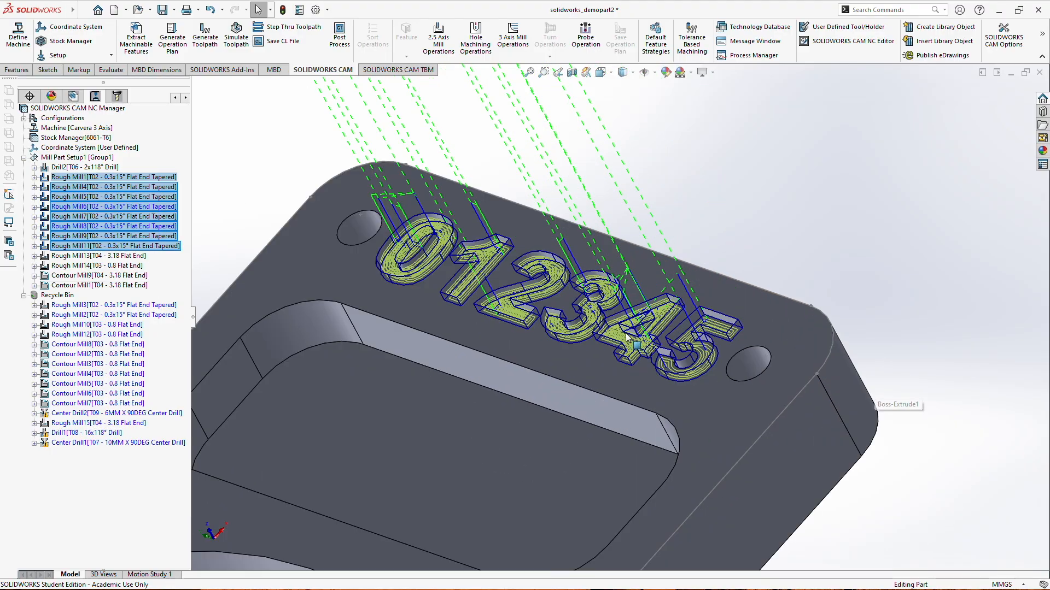
scroll(578, 257, "up", 1)
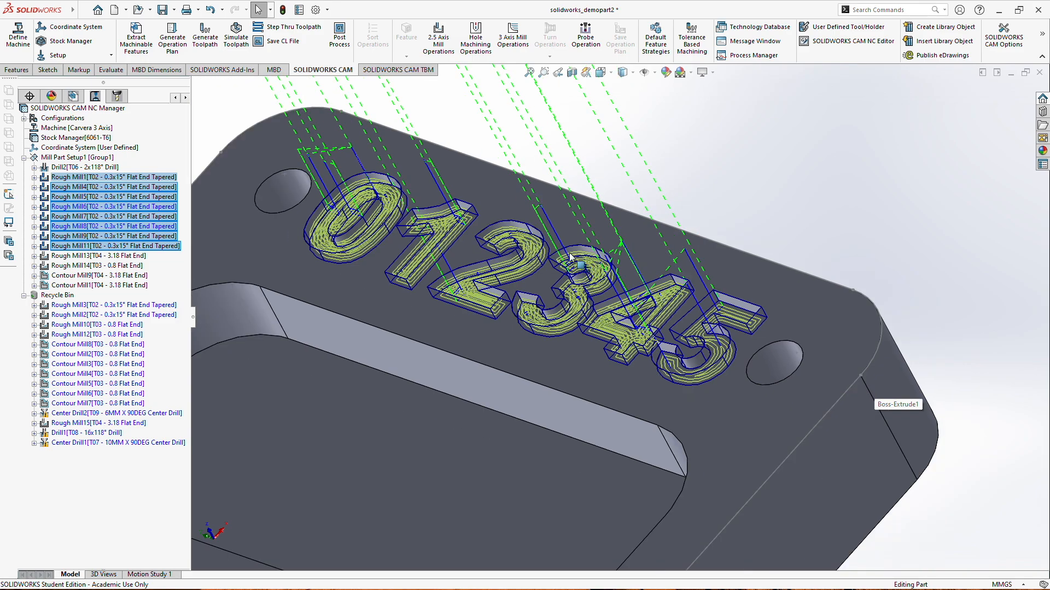
scroll(287, 192, "up", 2)
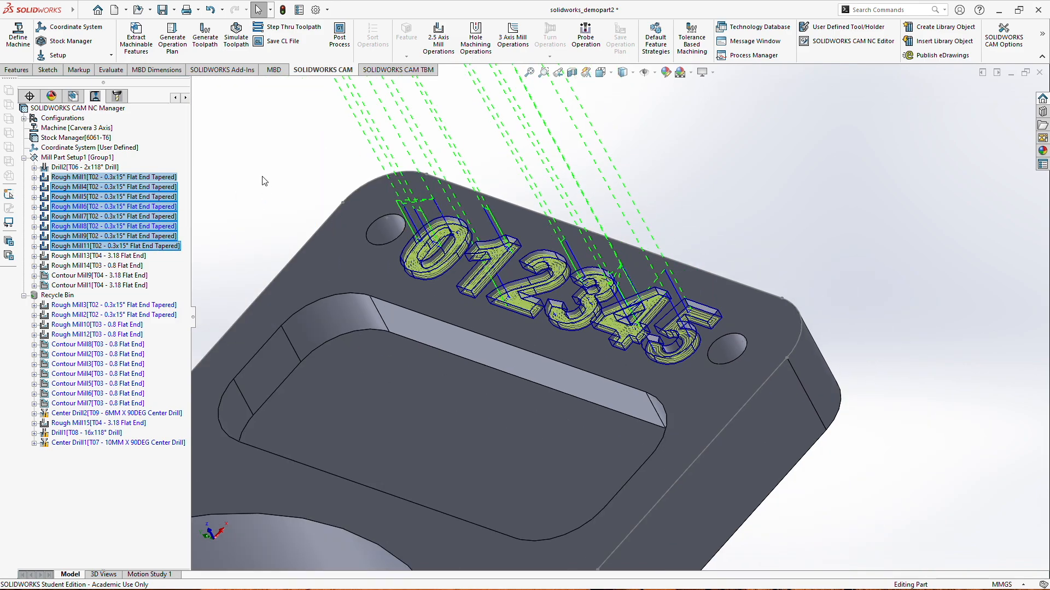
middle_click_drag(268, 171, 264, 158)
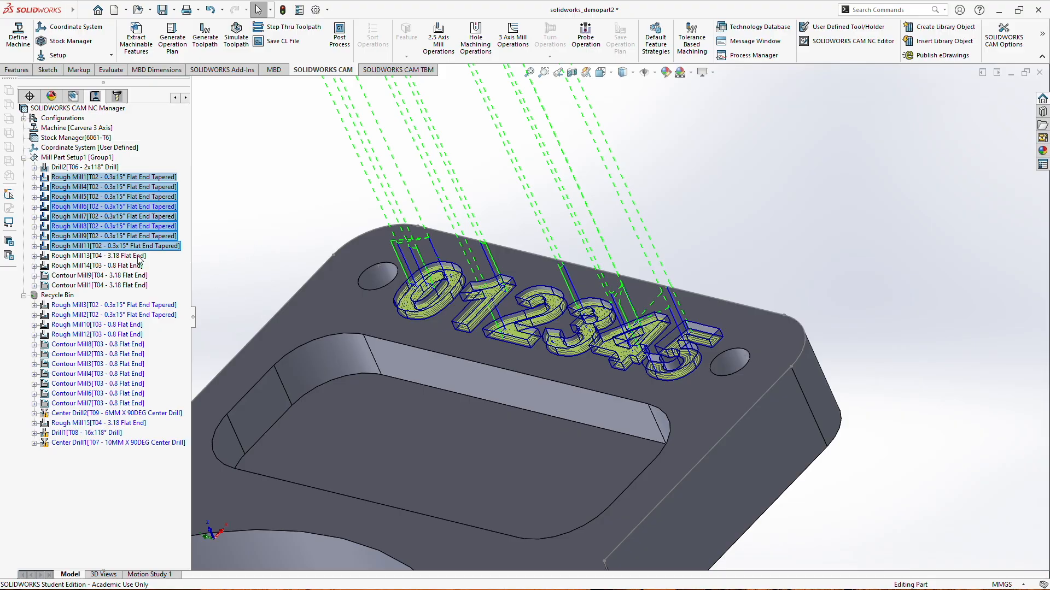
- Edit the definition of Rough Mill13, the pocket roughing operation, and define its feeds and speeds by Tool
left_click(125, 256)
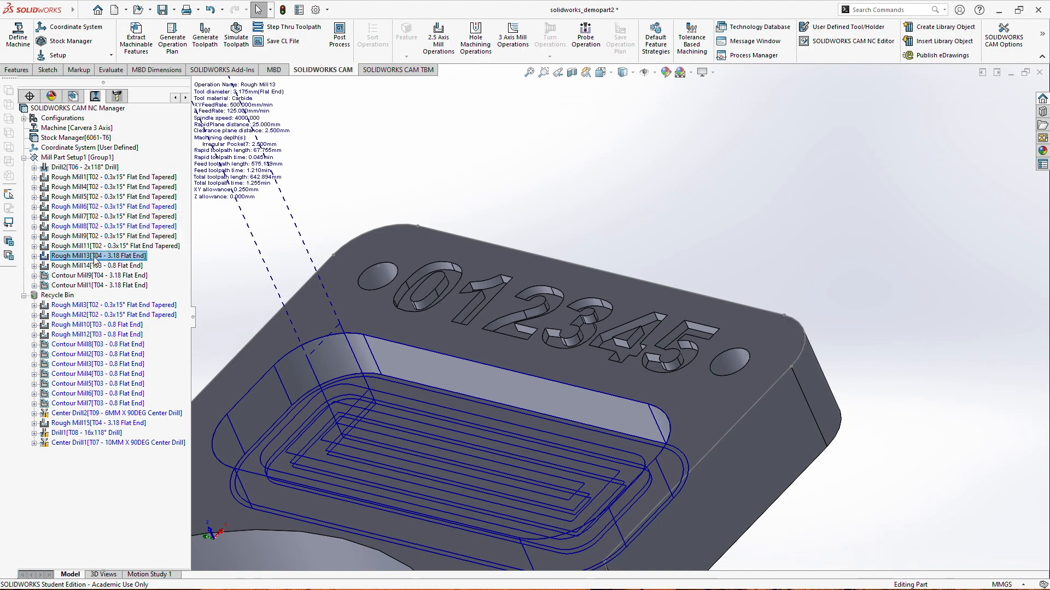
scroll(505, 453, "up", 2)
scroll(549, 457, "down", 1)
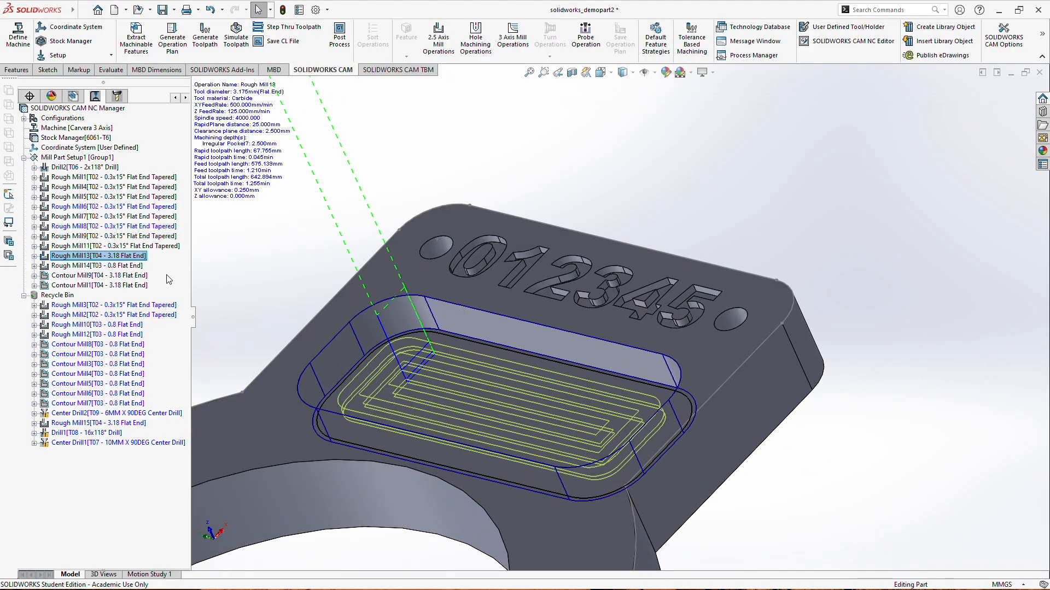
right_click(130, 256)
left_click(155, 238)
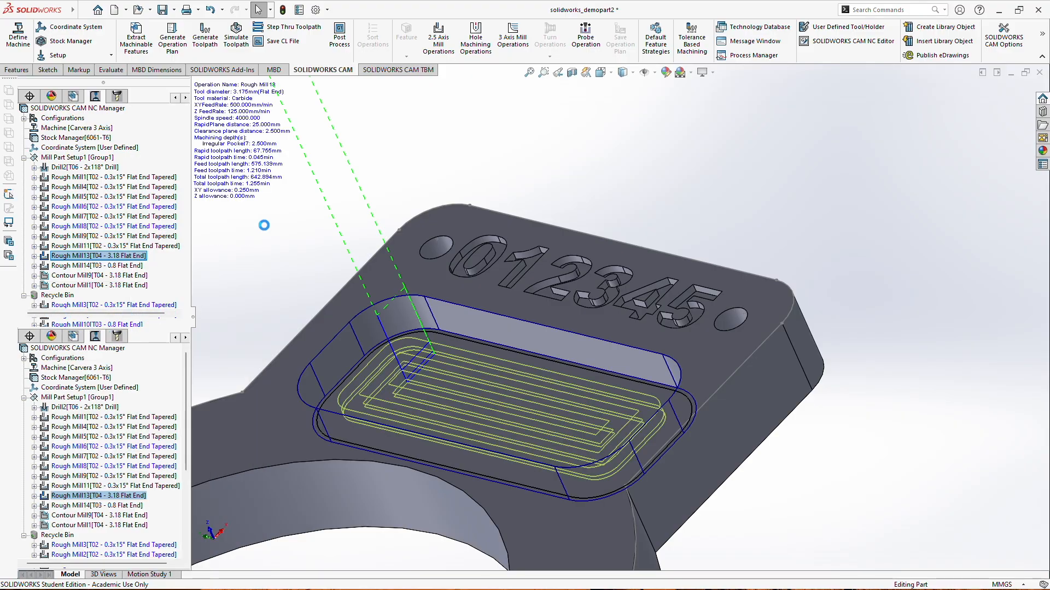
left_click_drag(303, 105, 531, 106)
left_click(455, 123)
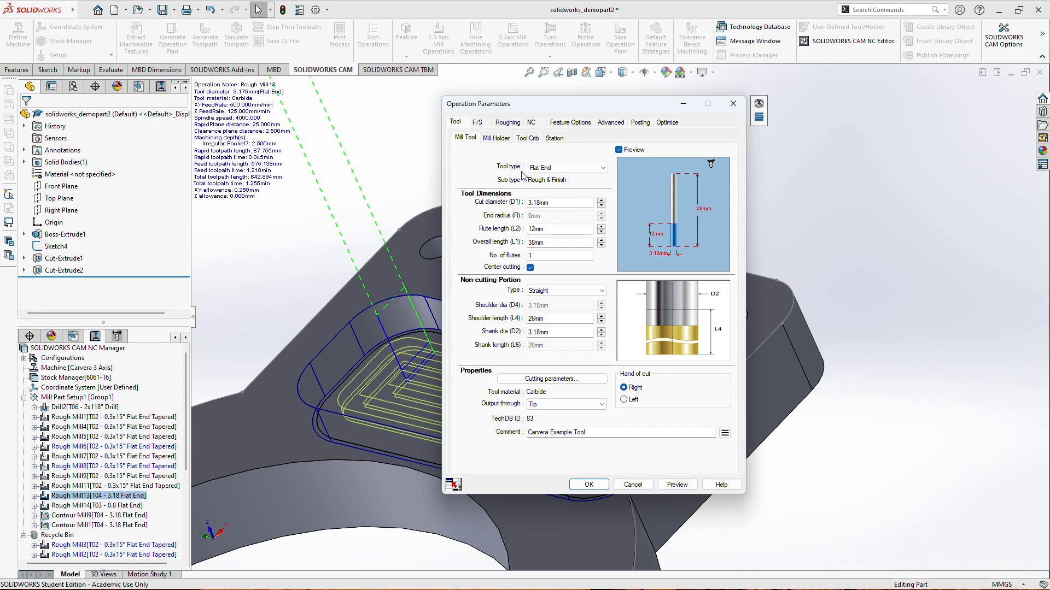
left_click(477, 125)
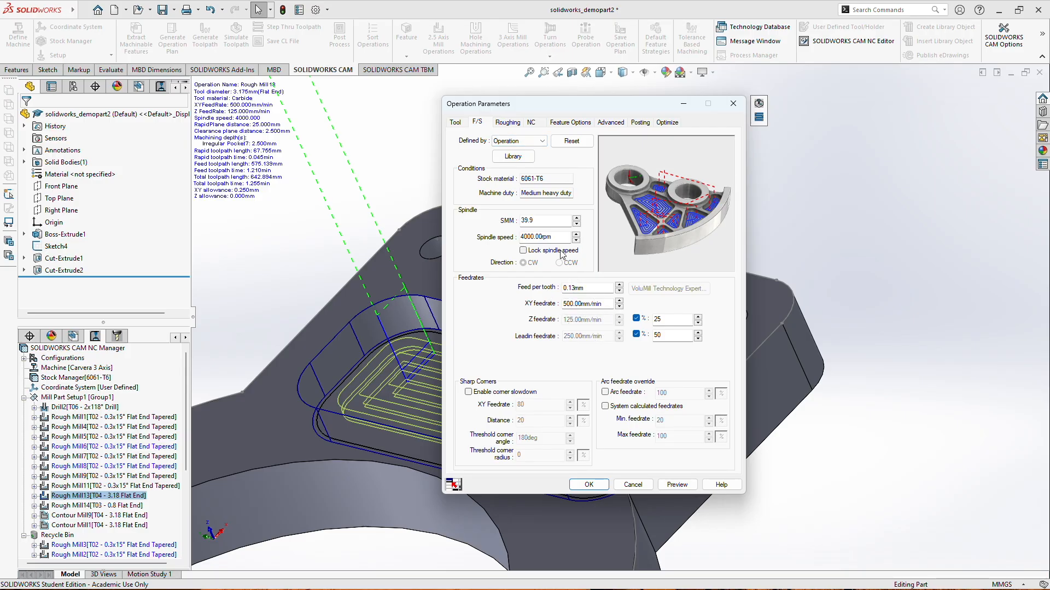
left_click(521, 141)
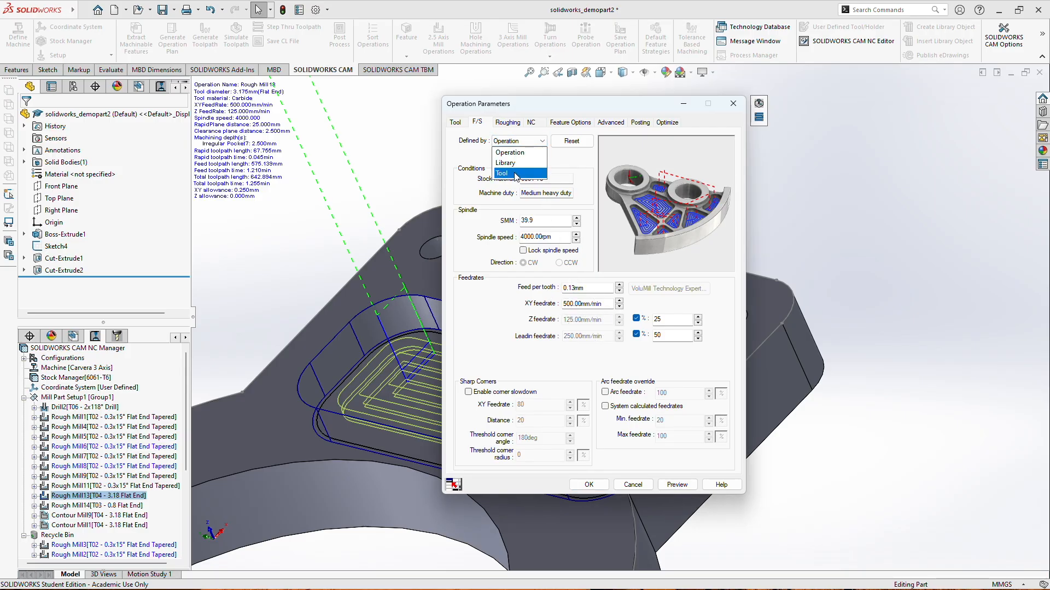
left_click(516, 176)
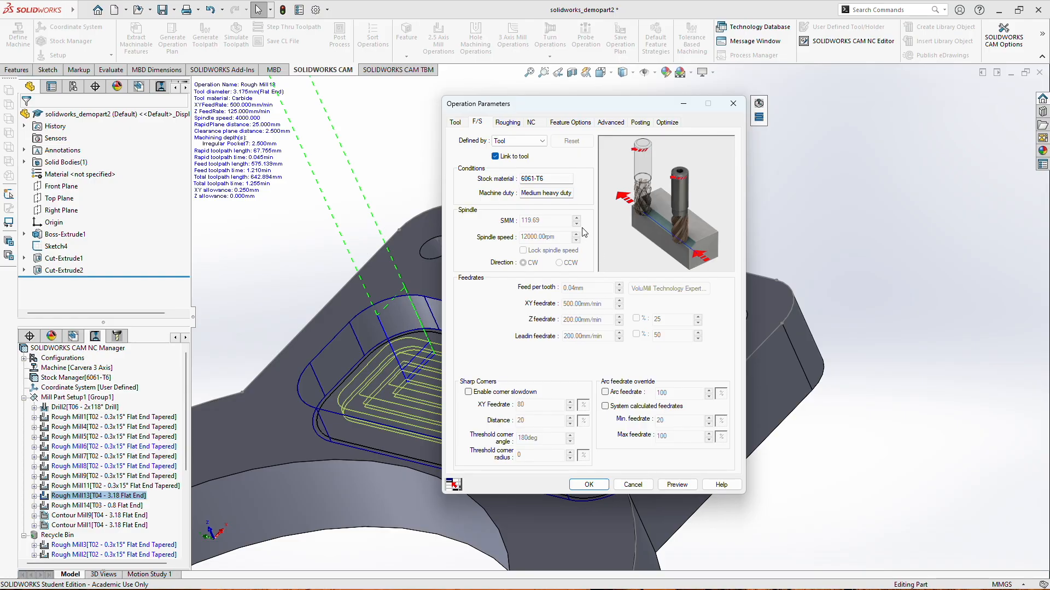
- Set Rough Mill13's side allowance to 0 mm and turn off its rest machining generation
left_click(507, 123)
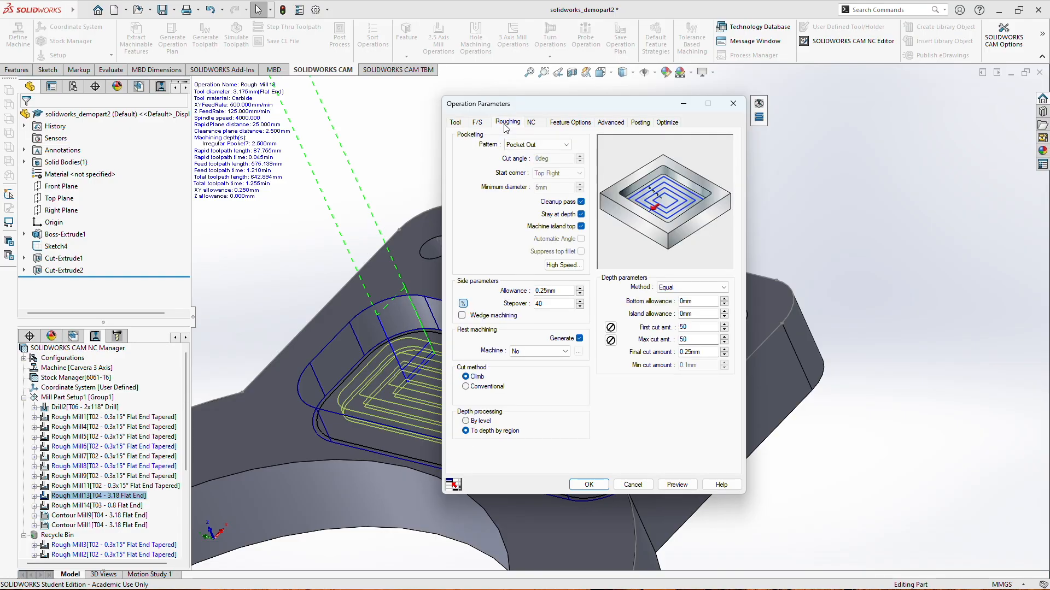
left_click(564, 291)
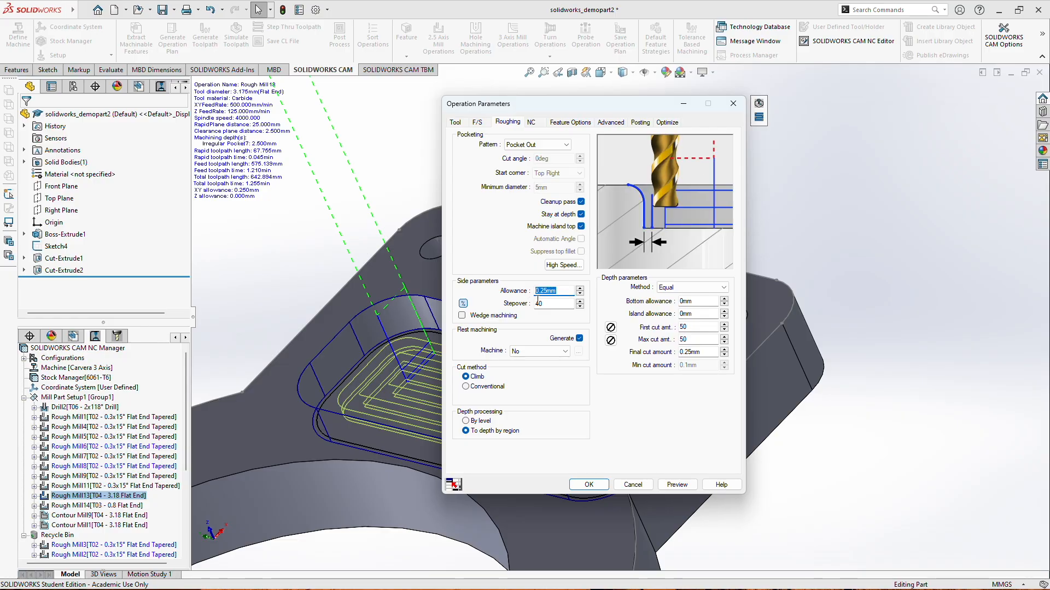
type("0")
left_click(579, 338)
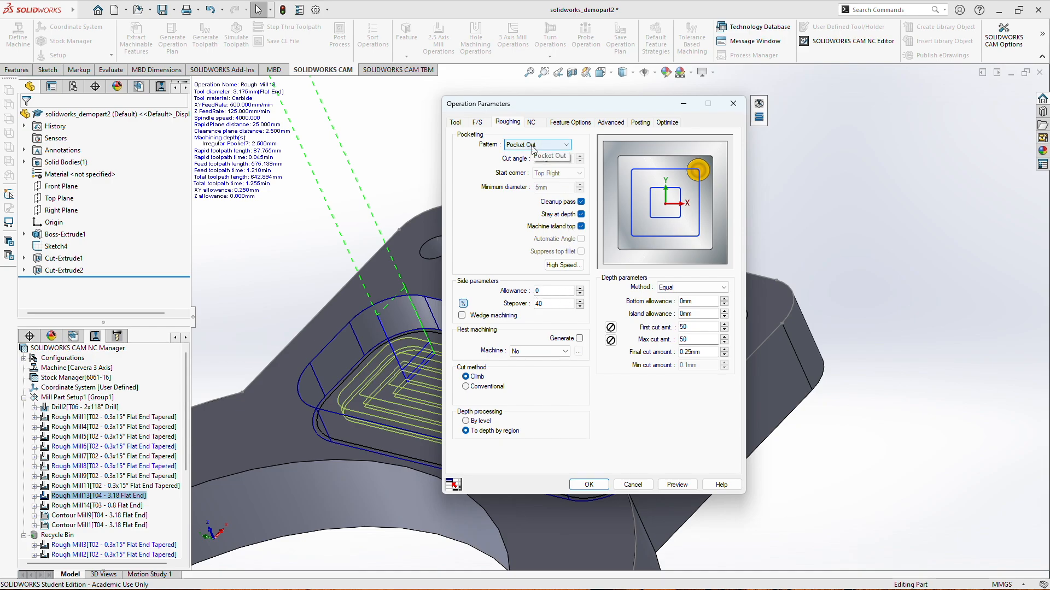
left_click(581, 213)
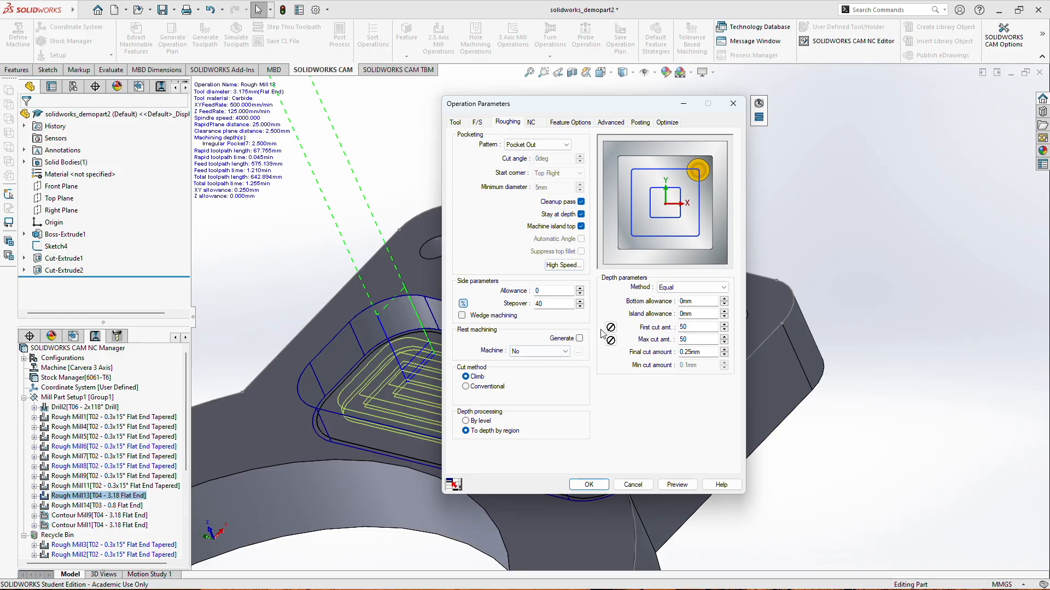
- Change Rough Mill13's depth method to Exact and define the first and subsequent cut amounts as input values
left_click(684, 286)
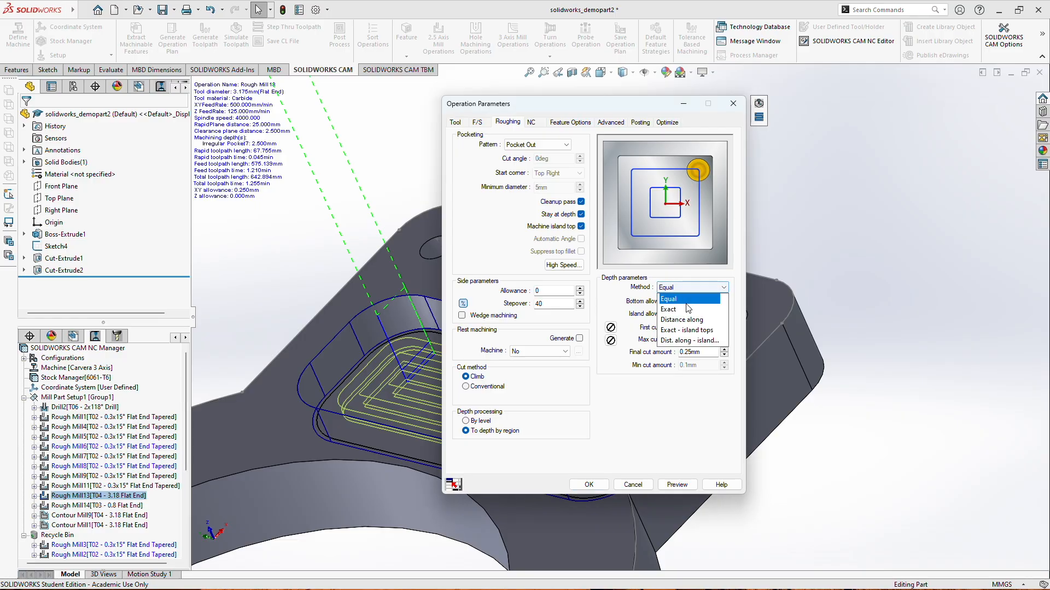
left_click(688, 309)
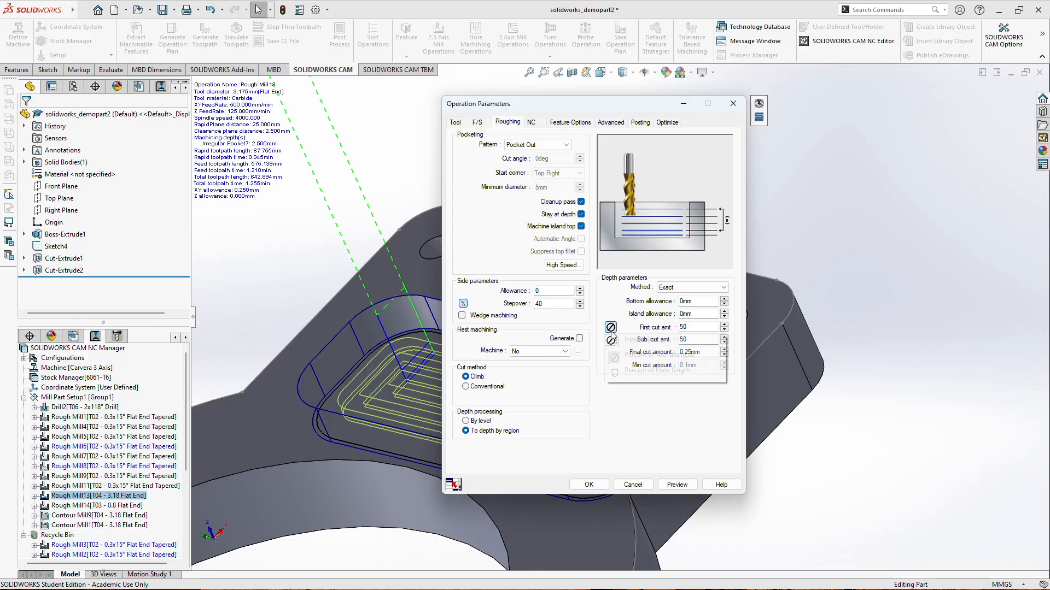
left_click(610, 327)
left_click(637, 340)
left_click(611, 339)
left_click(633, 354)
- Set Rough Mill13's first, subsequent and final cut amounts to 0.2 mm each and accept the operation parameters
left_click(680, 328)
type(".2")
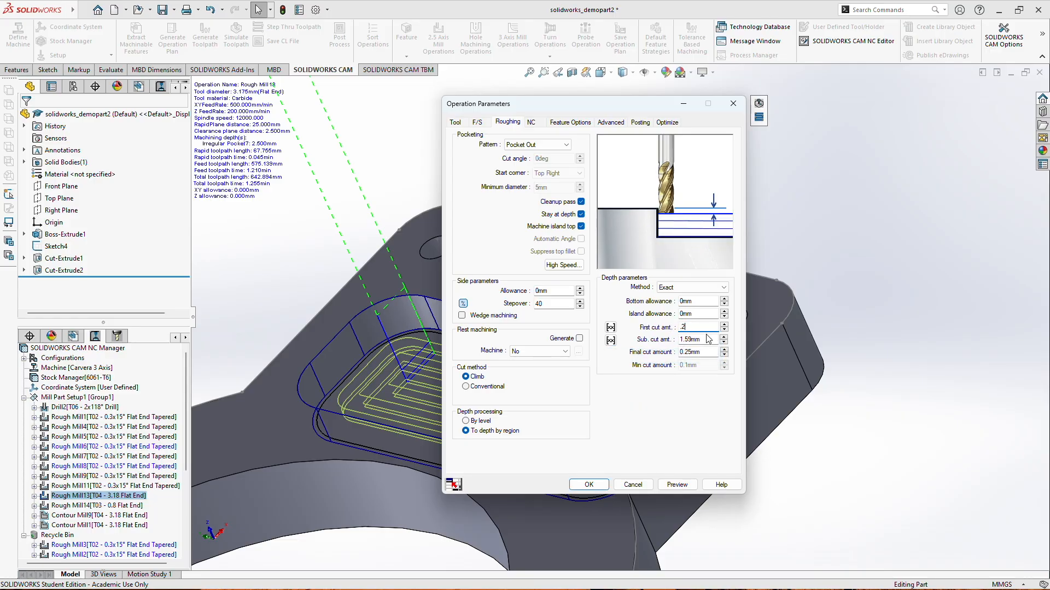
left_click(708, 339)
type("0")
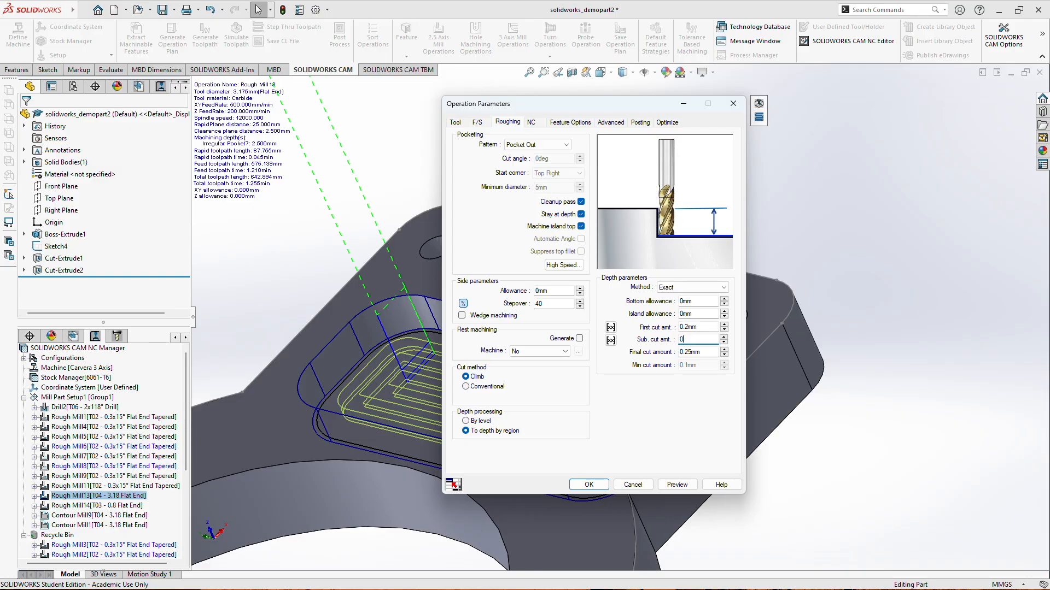
type(".2")
left_click(715, 349)
type("0")
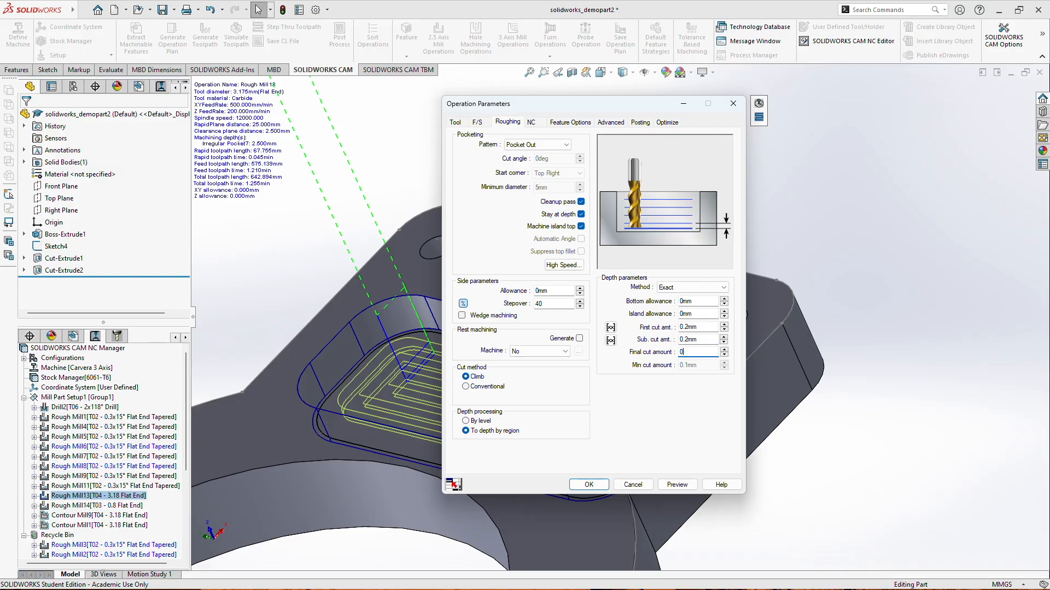
left_click(702, 314)
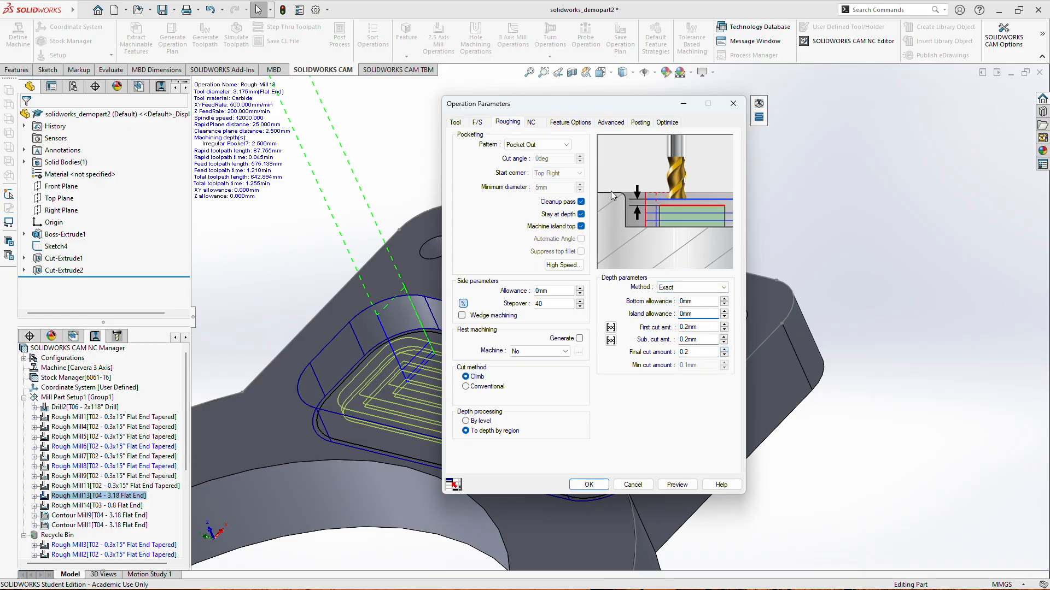
left_click(531, 124)
left_click(508, 126)
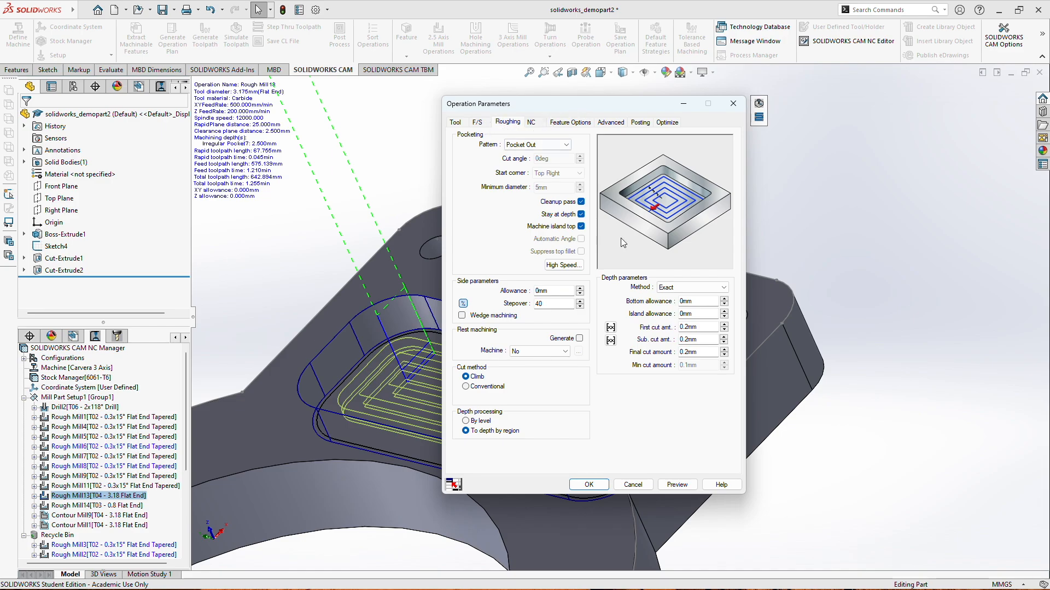
left_click(591, 484)
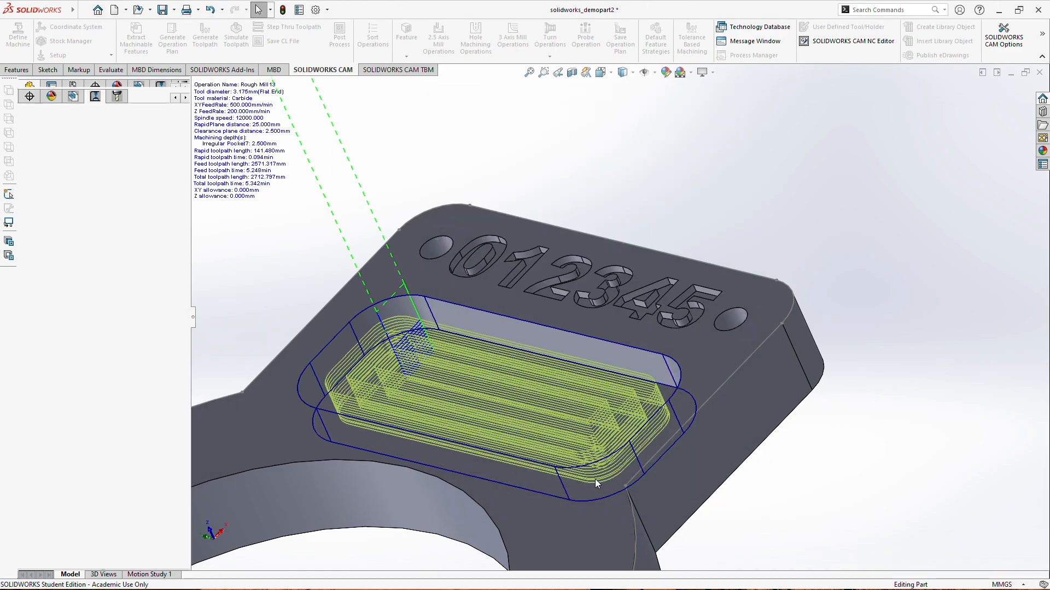
- Inspect the pocket toolpaths of Rough Mill13 and Rough Mill14 on the part
middle_click_drag(301, 296, 263, 324)
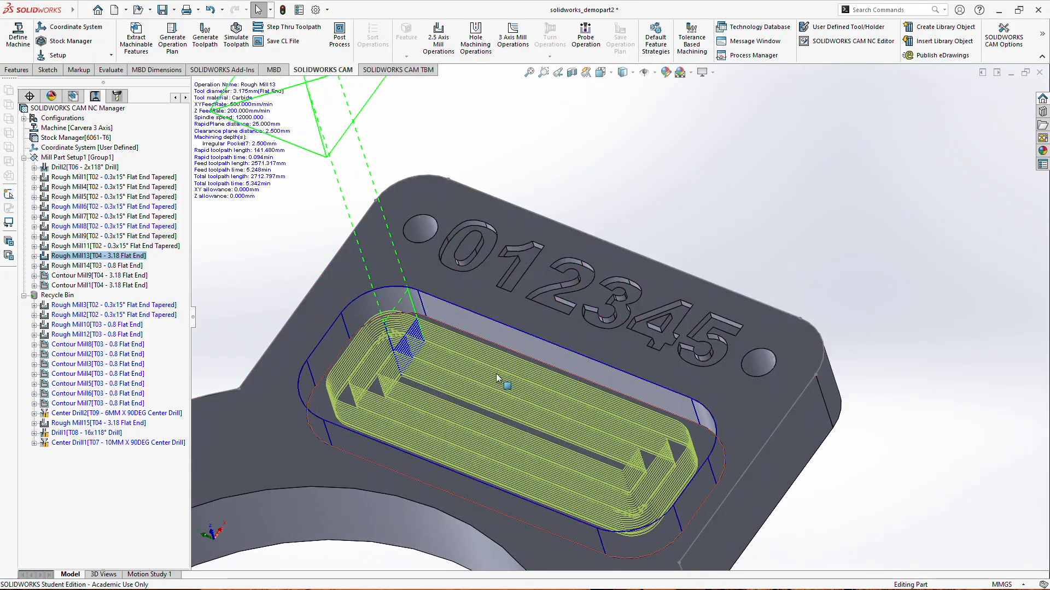
scroll(488, 389, "up", 1)
scroll(486, 391, "up", 5)
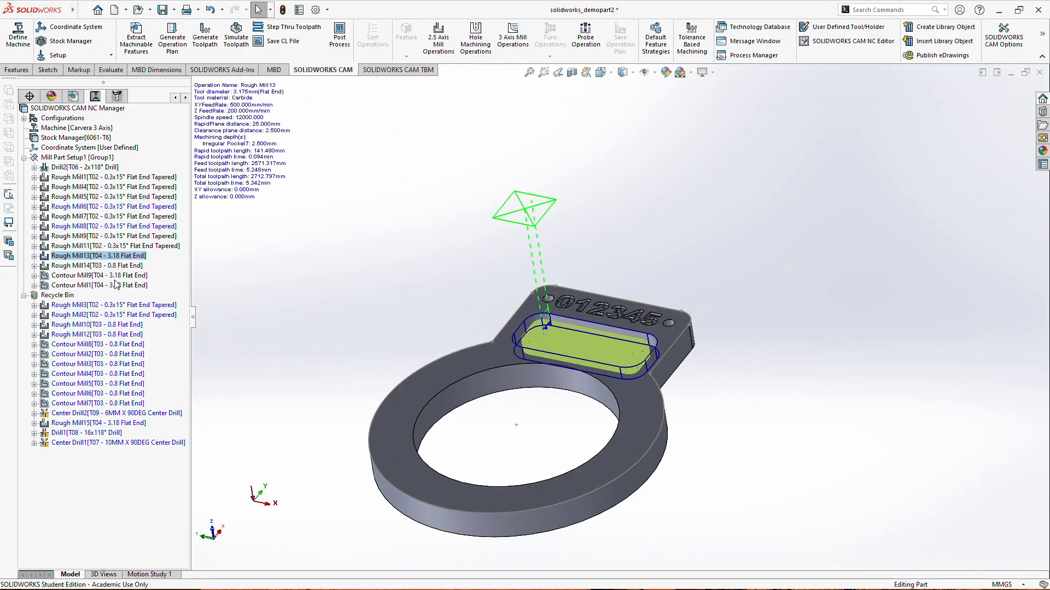
left_click(109, 266)
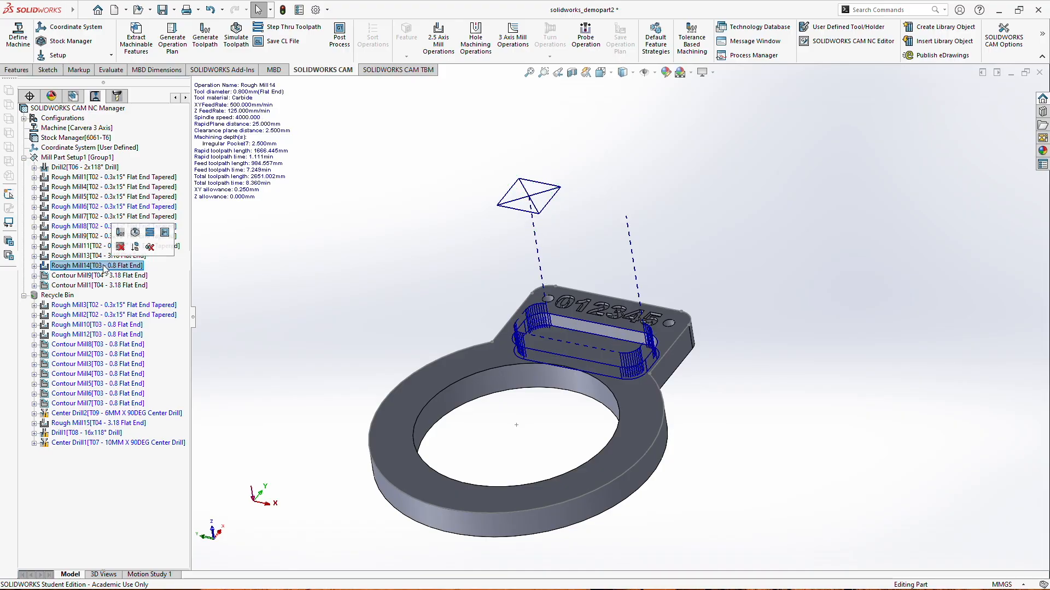
scroll(643, 359, "down", 4)
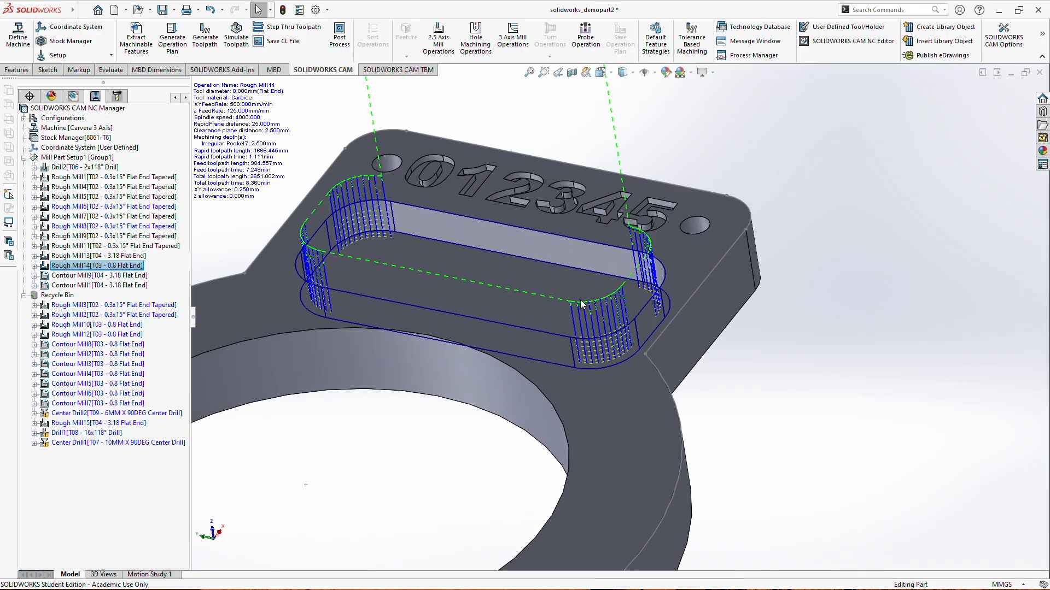
middle_click_drag(284, 217, 287, 283)
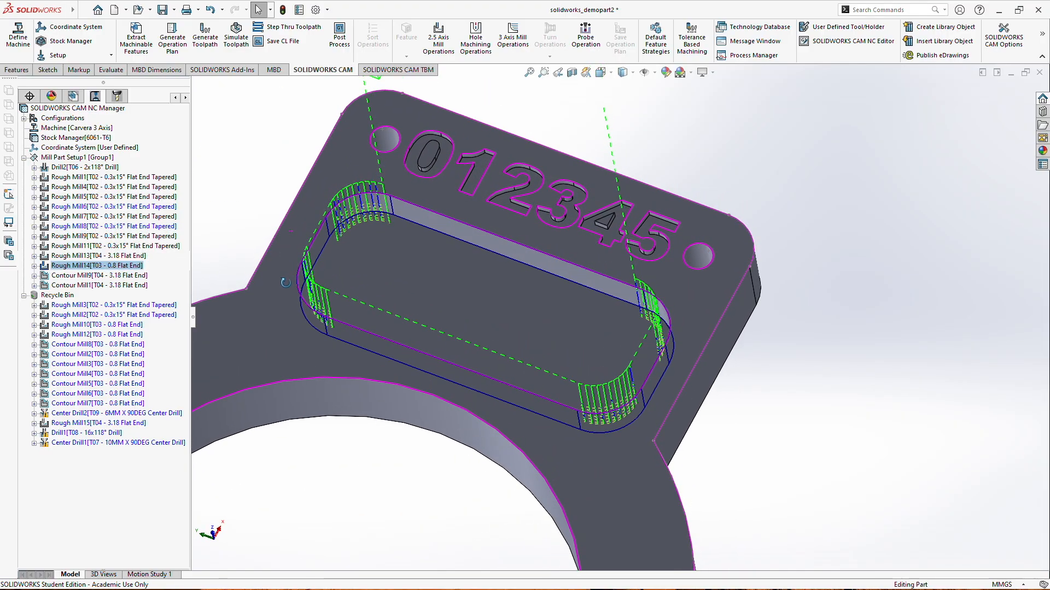
- Delete the toolpath of Rough Mill14 and remove the operation from Mill Part Setup1
right_click(128, 267)
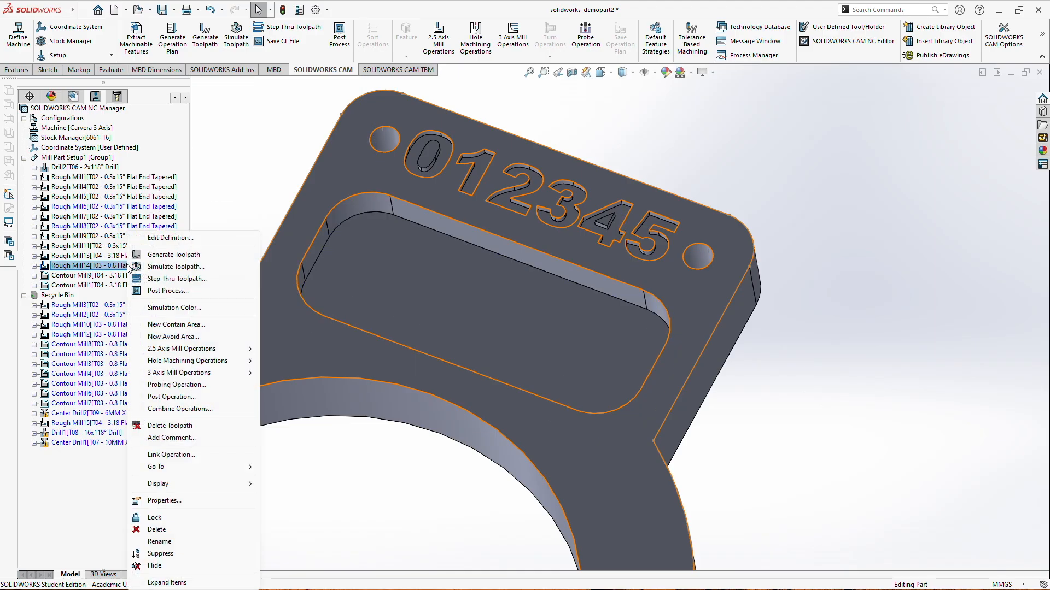
left_click(155, 427)
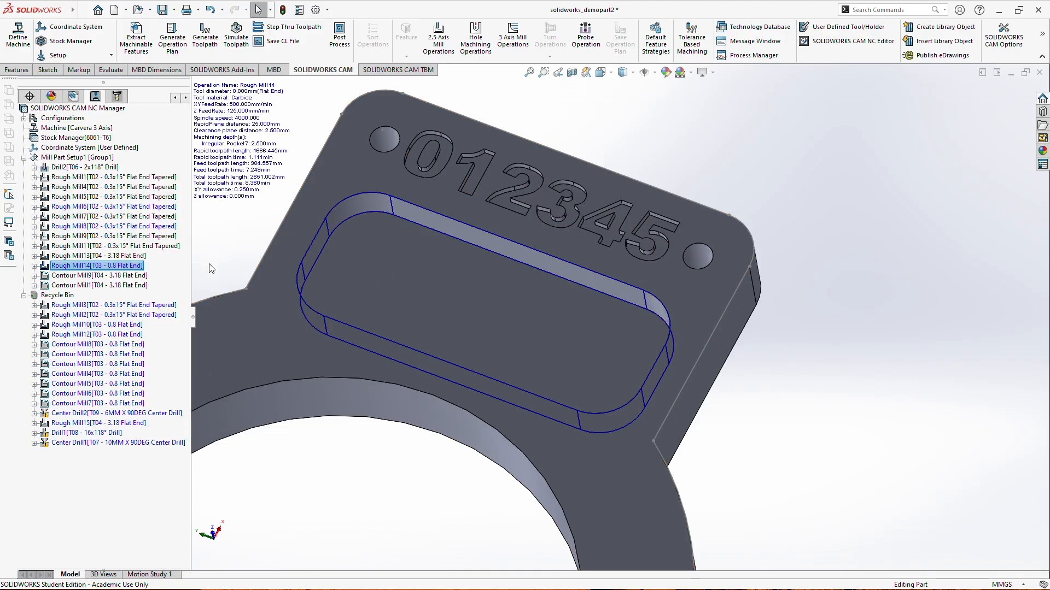
right_click(124, 267)
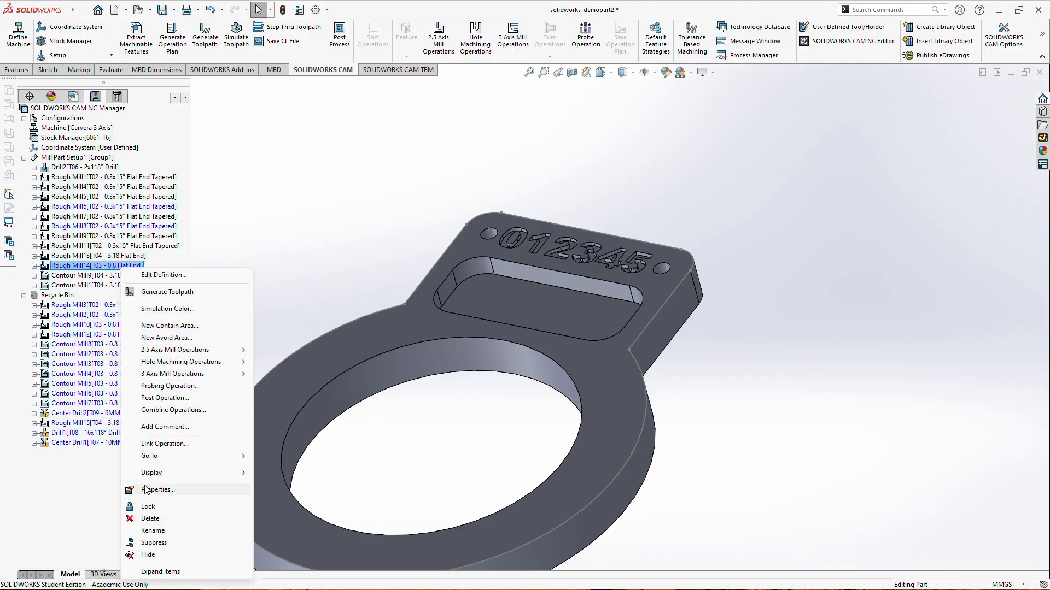
left_click(150, 518)
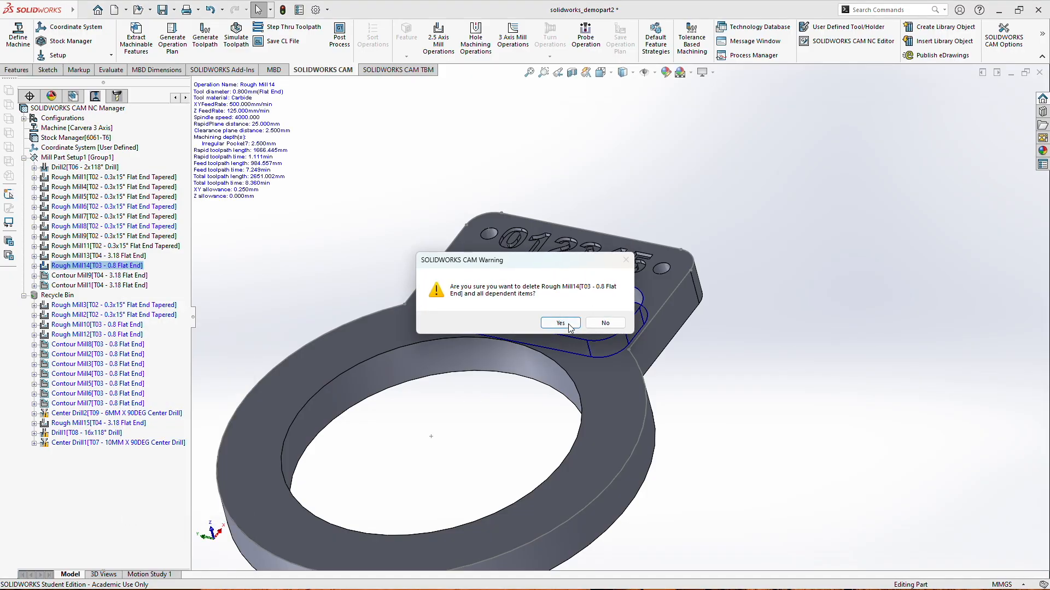
left_click(560, 324)
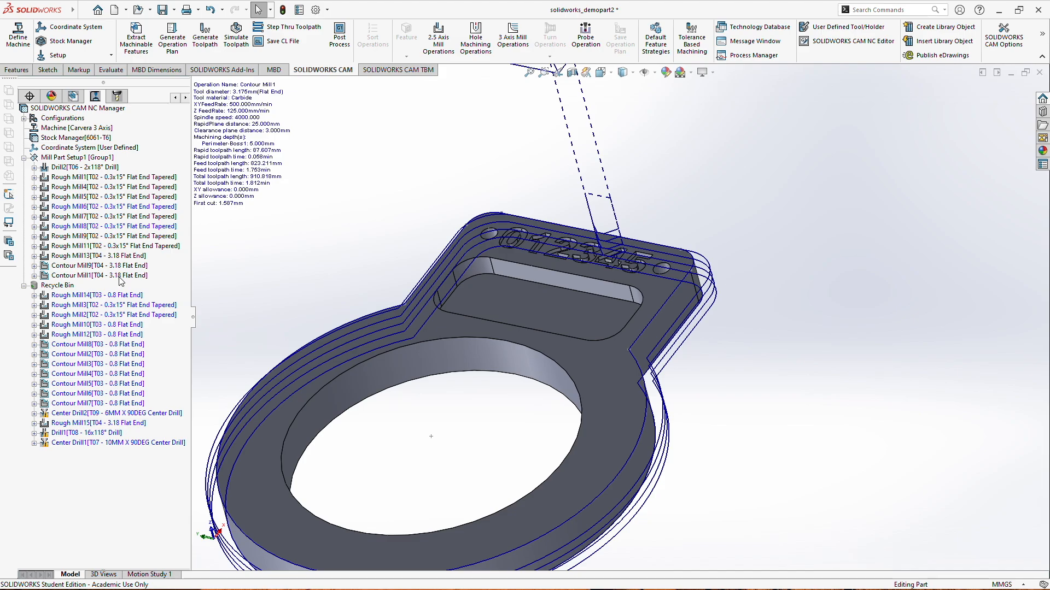
- Edit the definition of Contour Mill9, the ring's hole contour operation, and define its feeds and speeds by Tool
left_click(125, 266)
right_click(125, 265)
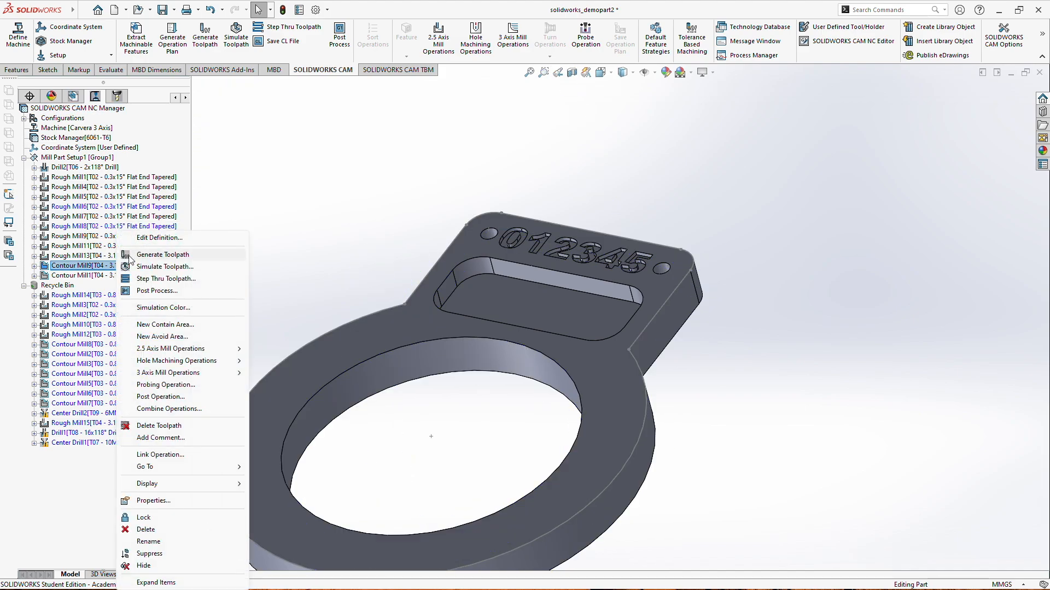
left_click(156, 238)
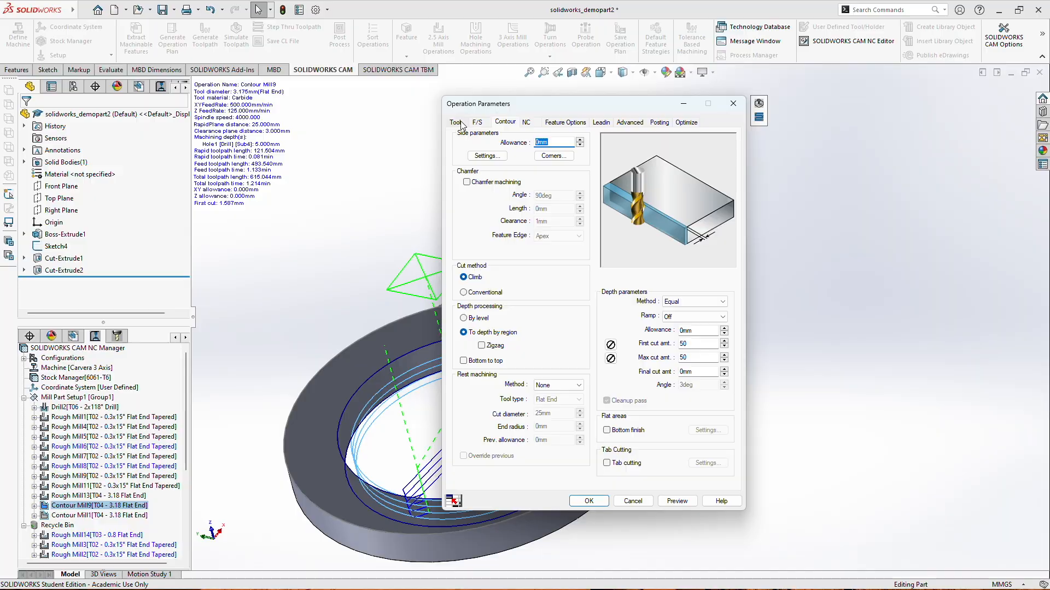
left_click(456, 123)
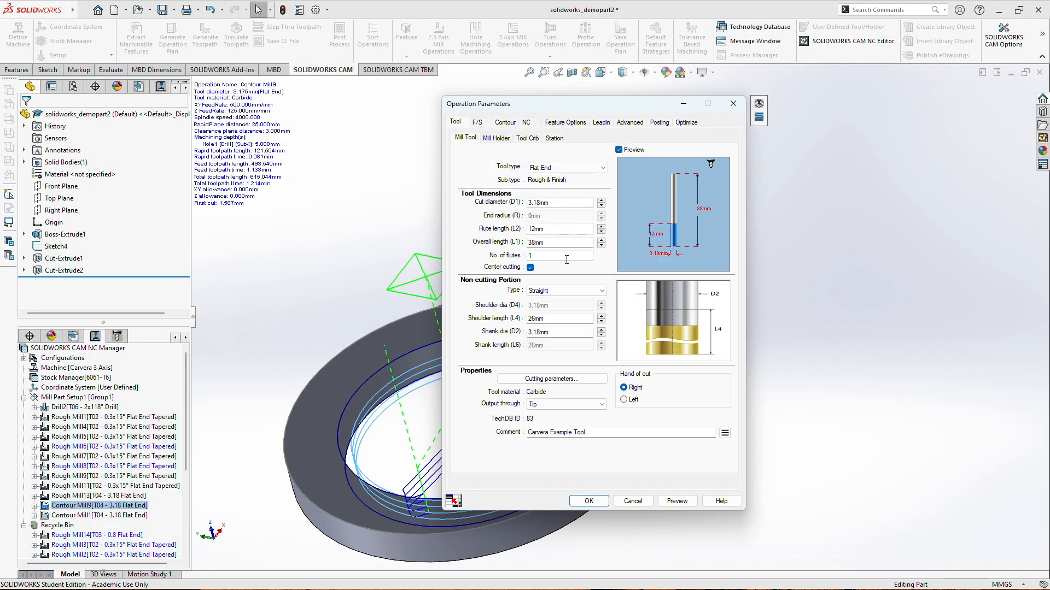
left_click(477, 123)
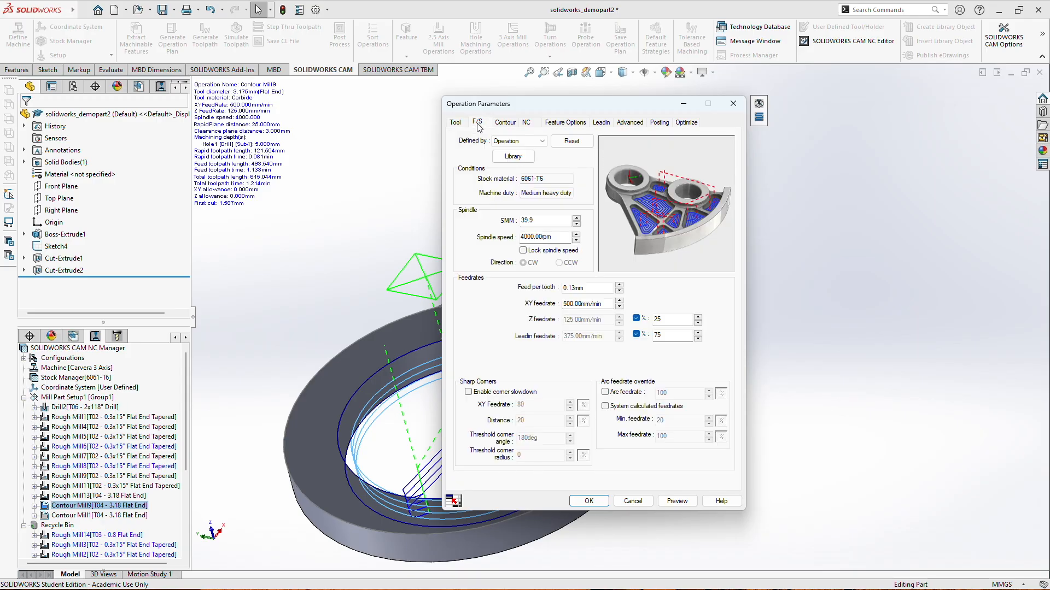
left_click(530, 140)
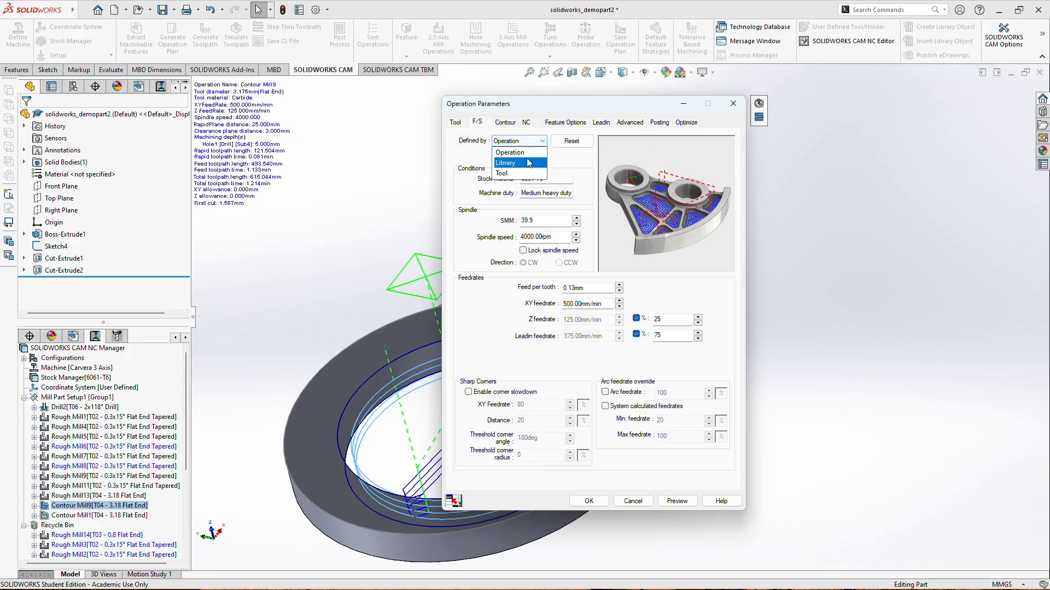
left_click(523, 174)
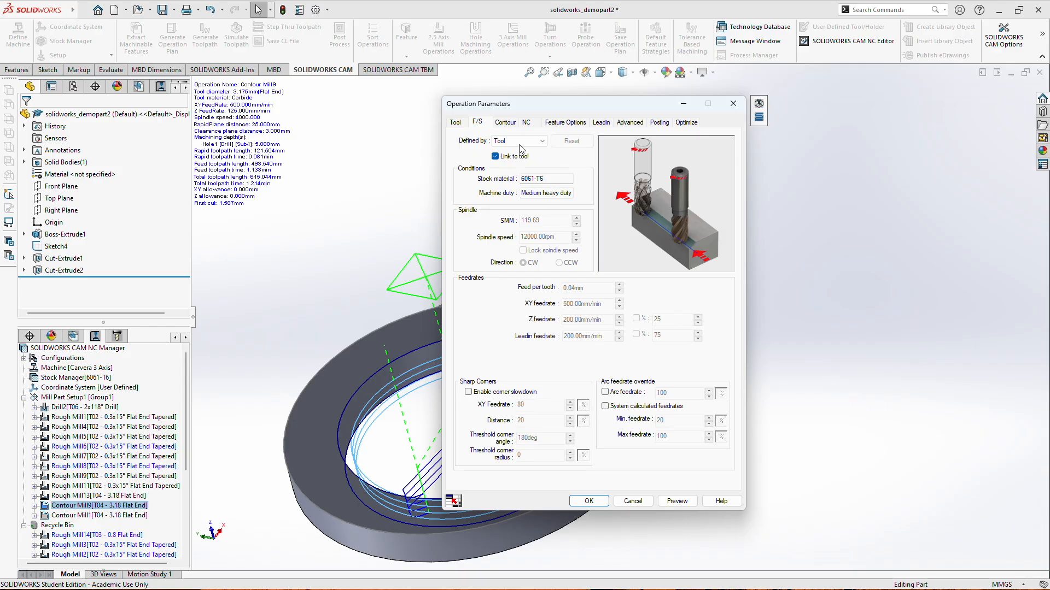
- Change Contour Mill9's depth method to Exact and define its first and subsequent cut amounts as input values
left_click(504, 123)
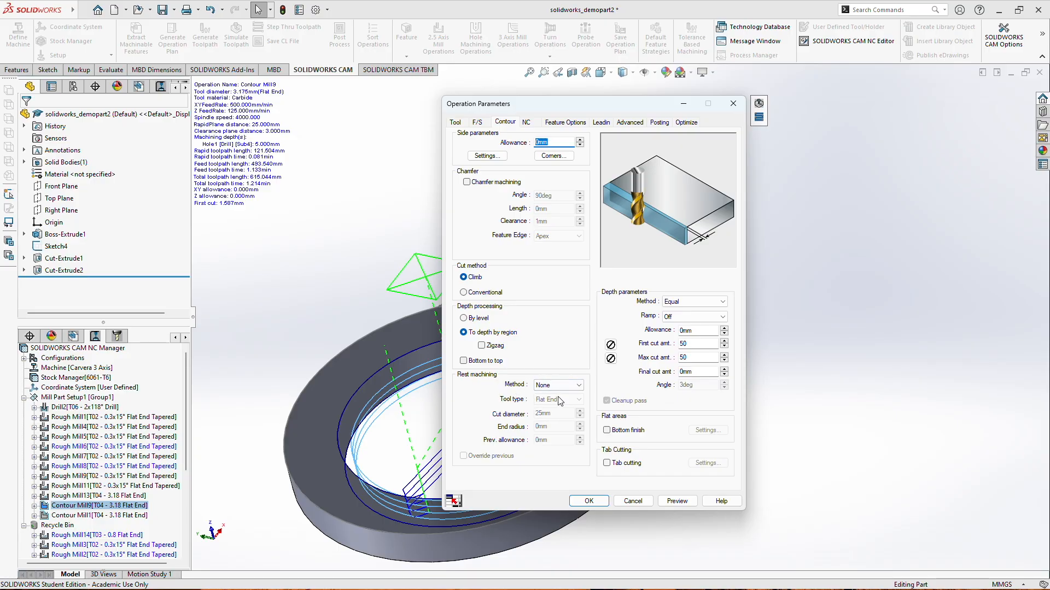
left_click(683, 303)
left_click(692, 317)
left_click(611, 359)
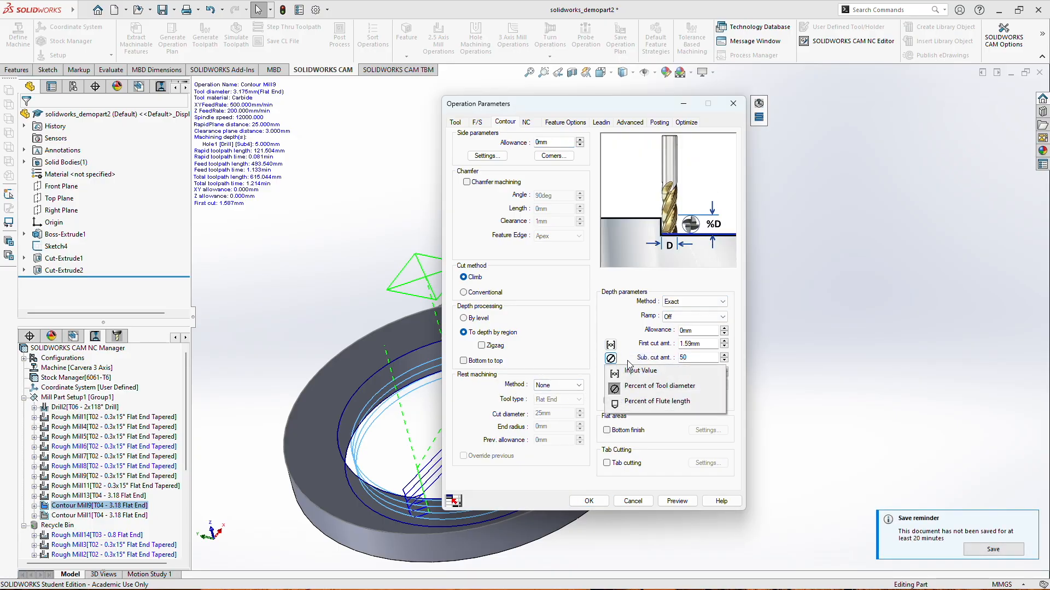
left_click(631, 373)
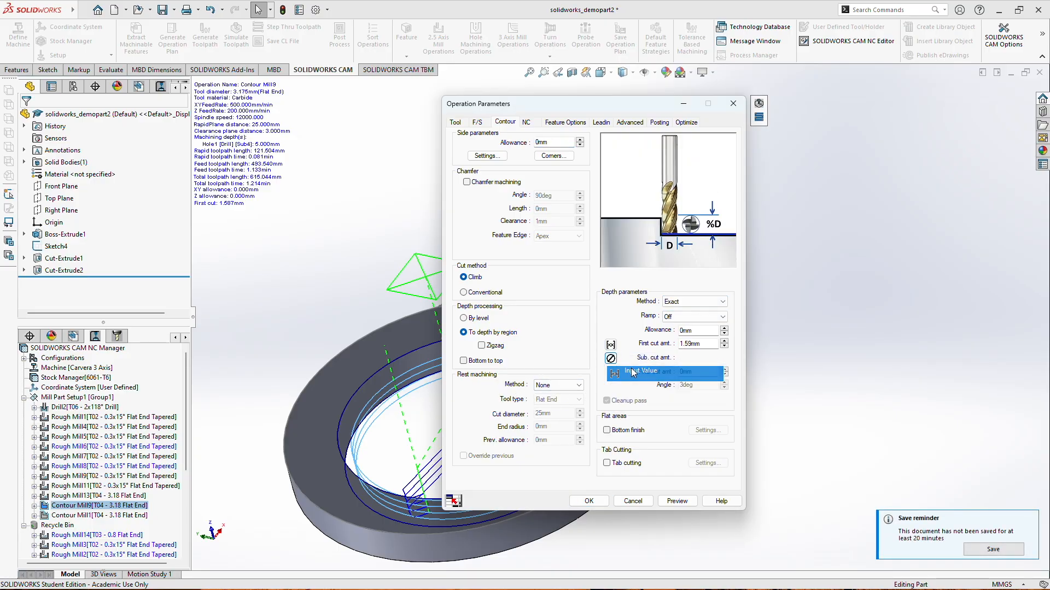
- Set Contour Mill9's first and subsequent cut amounts to 0.2 mm each
left_click(706, 344)
type("0")
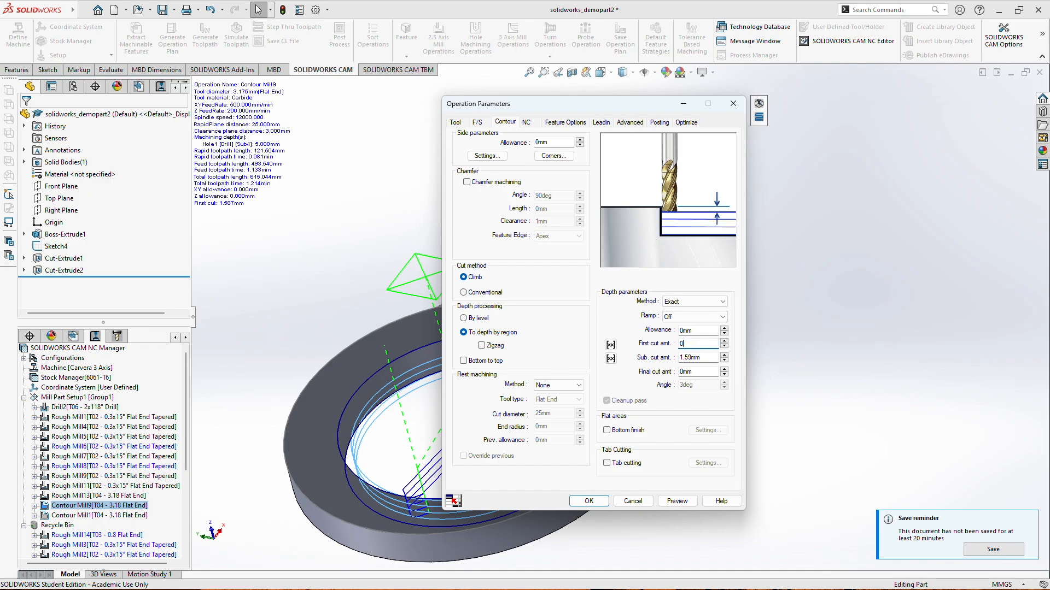
key("Tab")
type("0.2")
key("Tab")
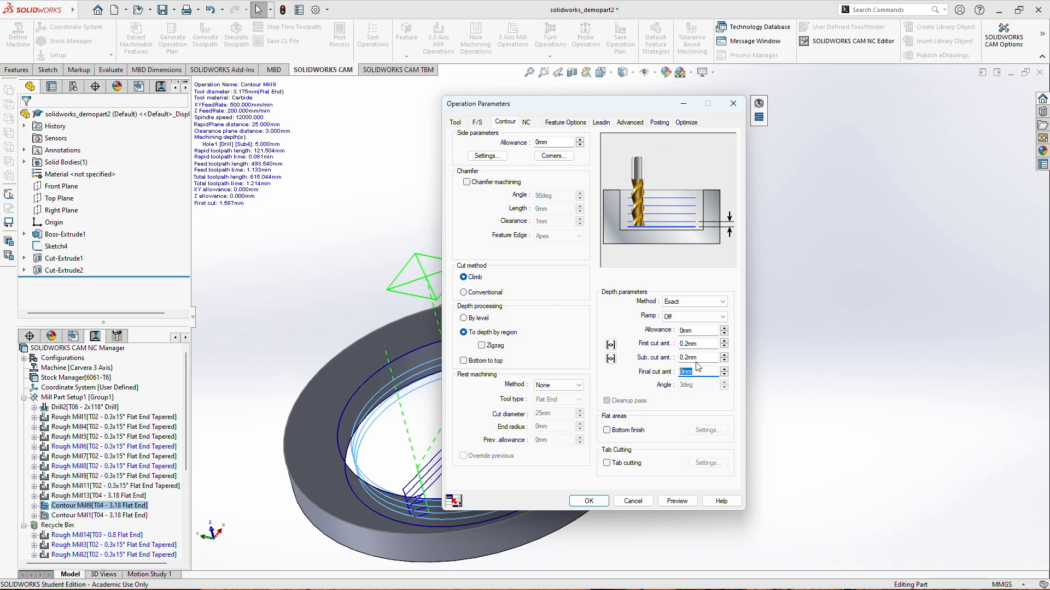
- Try bottom finish and tab cutting with two tabs on Contour Mill9, and turn both options off again
left_click(620, 432)
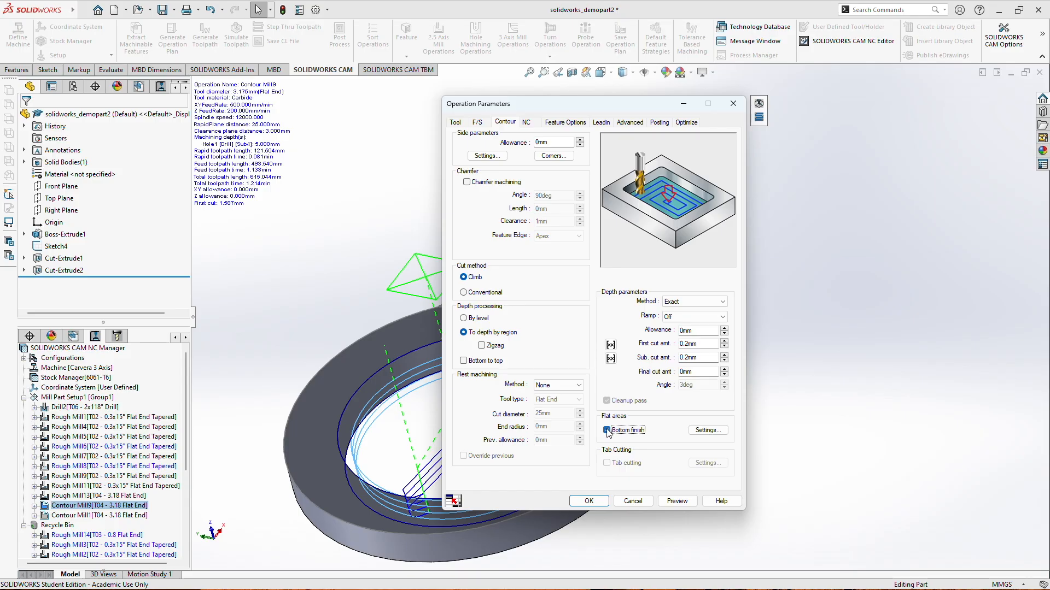
left_click(608, 431)
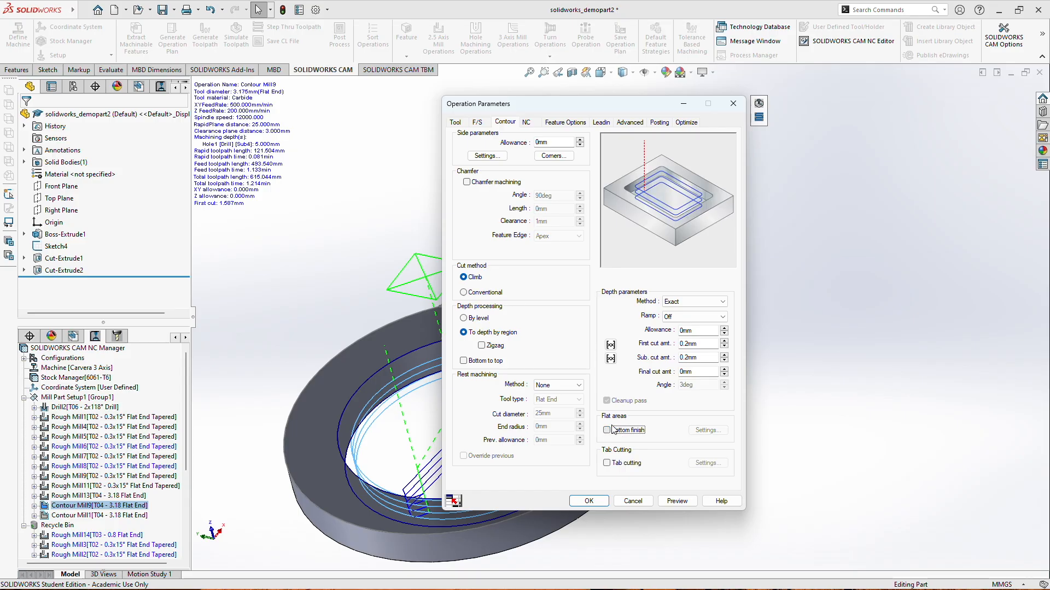
left_click_drag(582, 104, 774, 64)
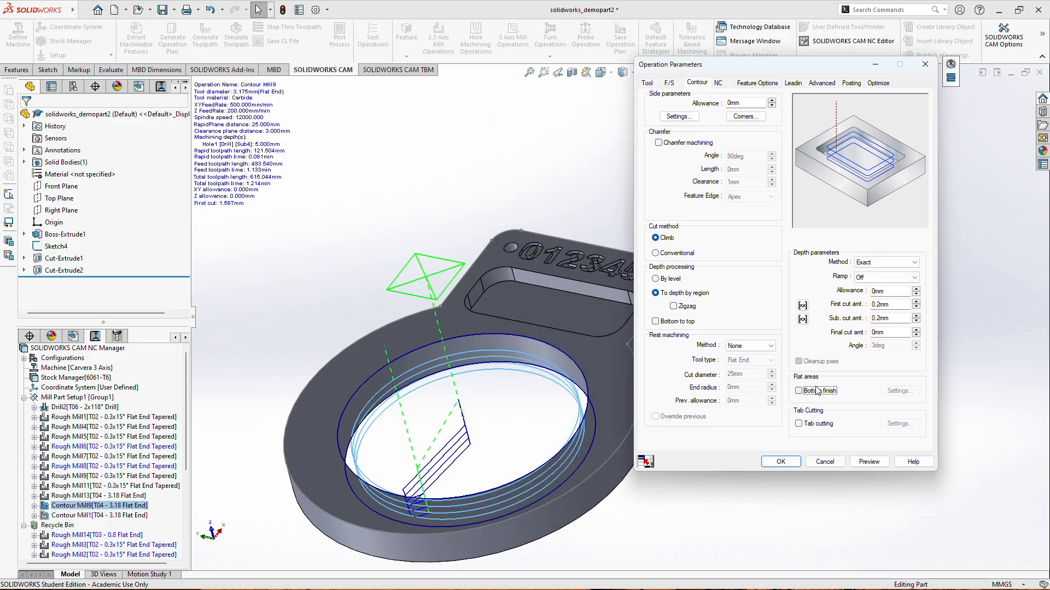
left_click(799, 424)
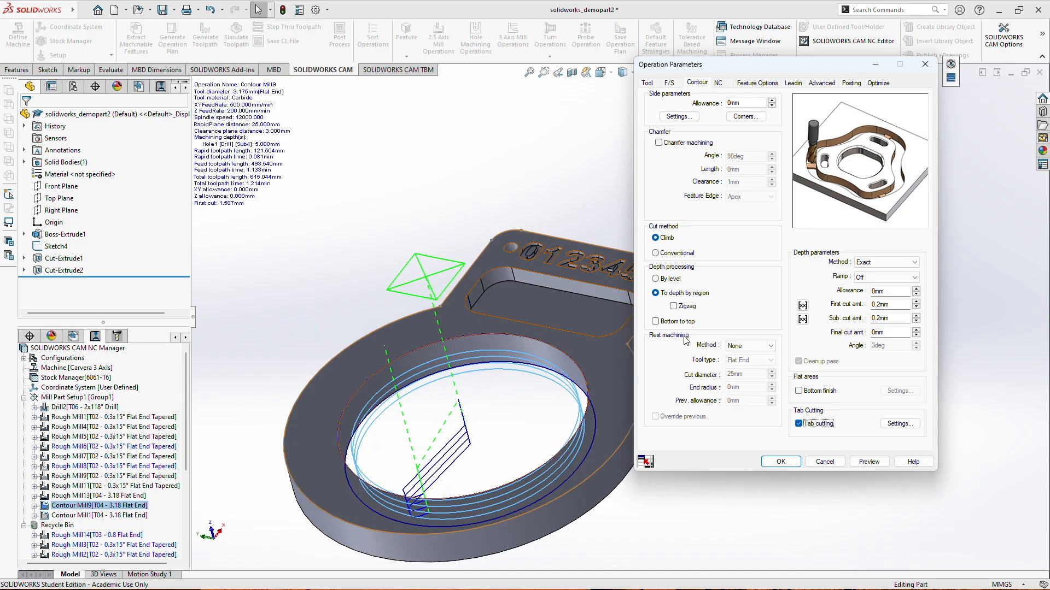
left_click(900, 427)
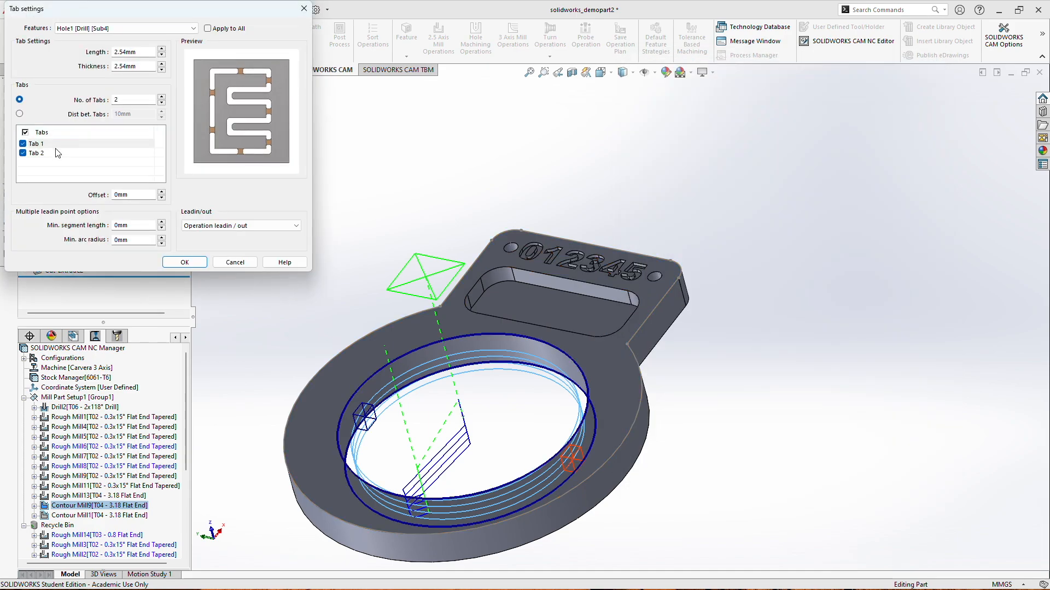
mouse_move(382, 367)
middle_mouse_down()
mouse_move(415, 373)
mouse_move(419, 421)
mouse_move(376, 359)
middle_mouse_up()
middle_click_drag(343, 322, 341, 370)
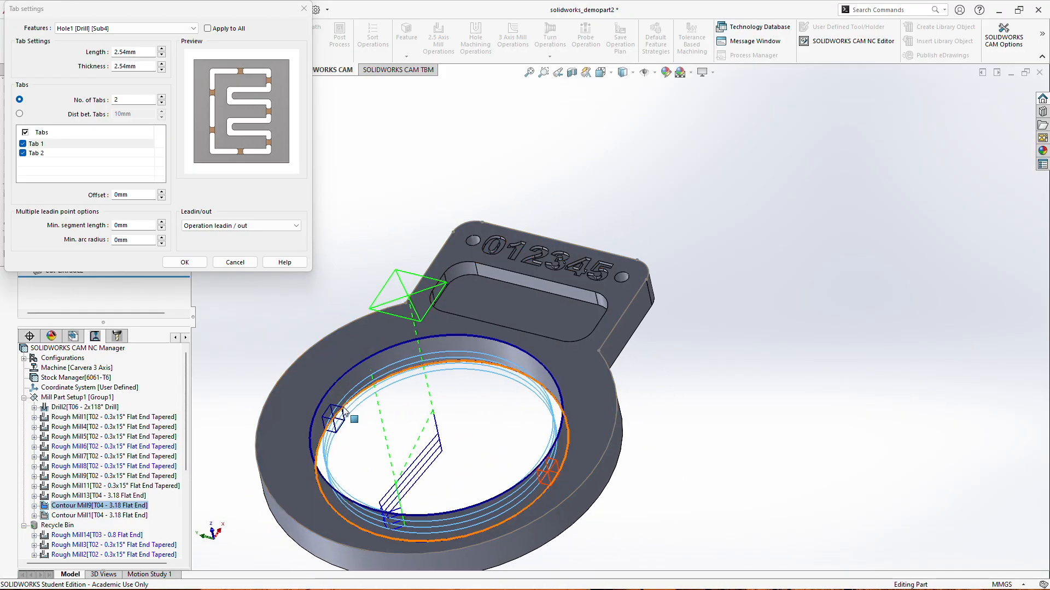
middle_click_drag(373, 417, 370, 446)
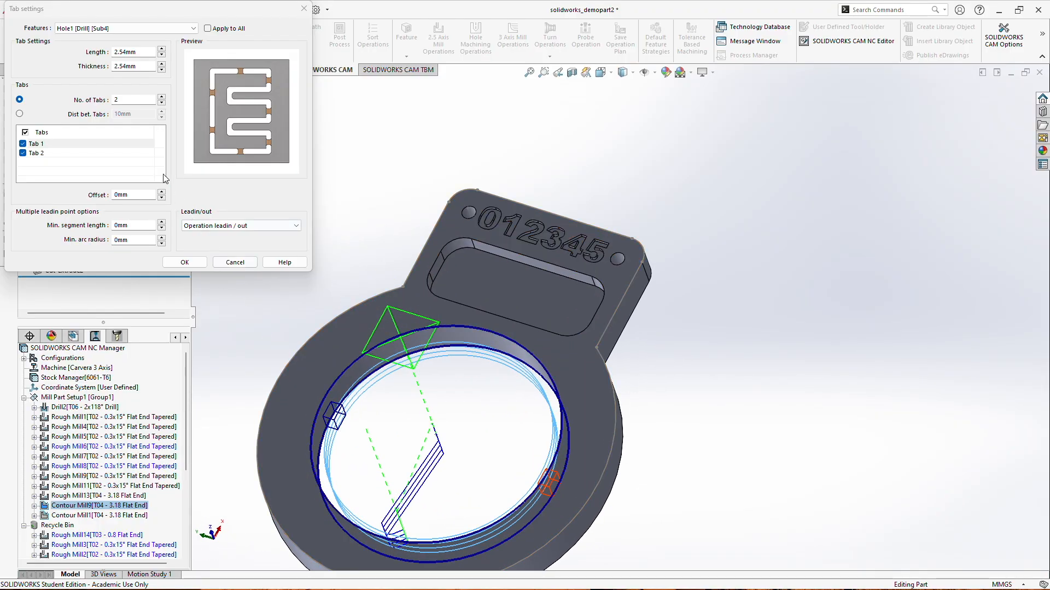
left_click(191, 264)
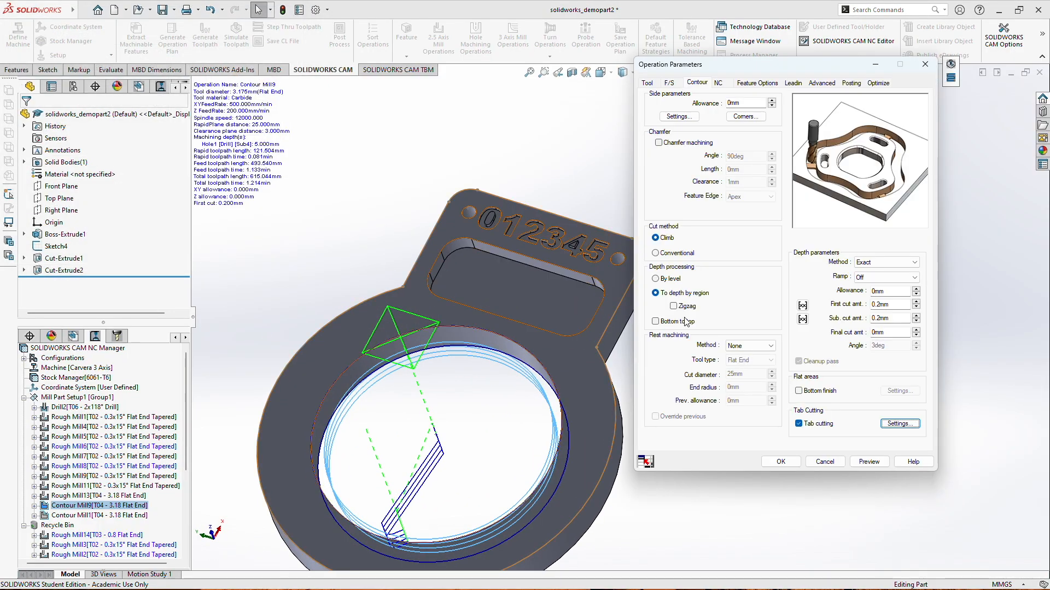
left_click(799, 423)
- Review Contour Mill9's feature, lead-in, advanced and tool settings and accept the operation parameters
middle_click_drag(401, 260, 385, 244)
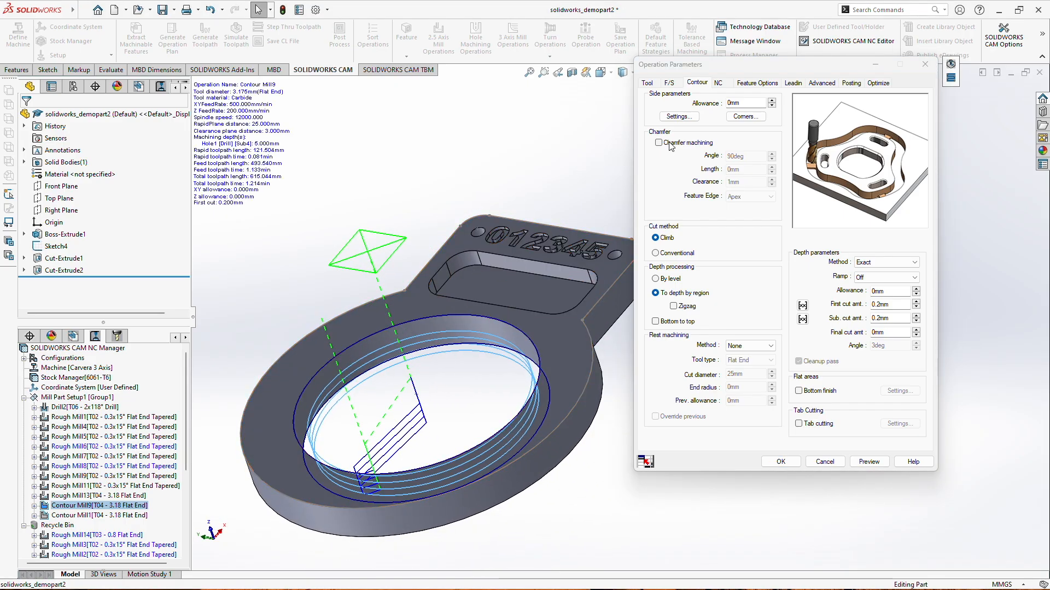
left_click(732, 84)
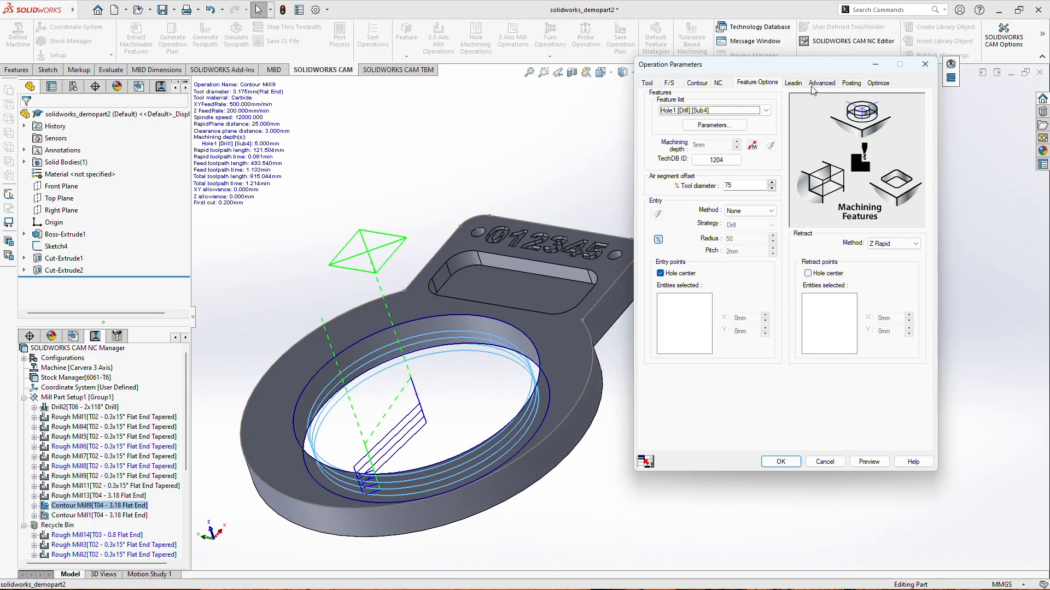
left_click(794, 84)
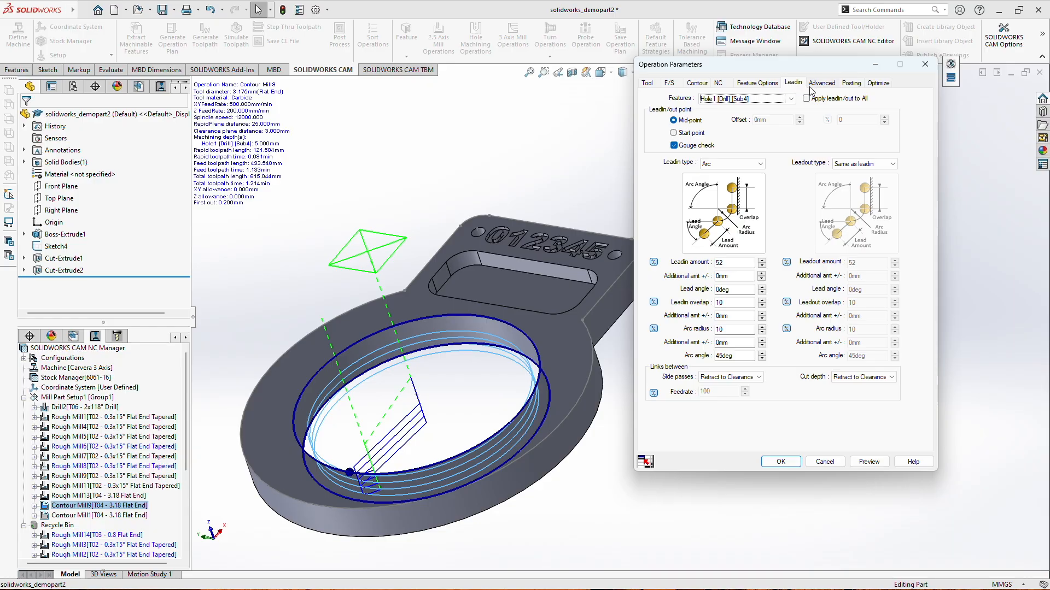
left_click(820, 84)
left_click(744, 84)
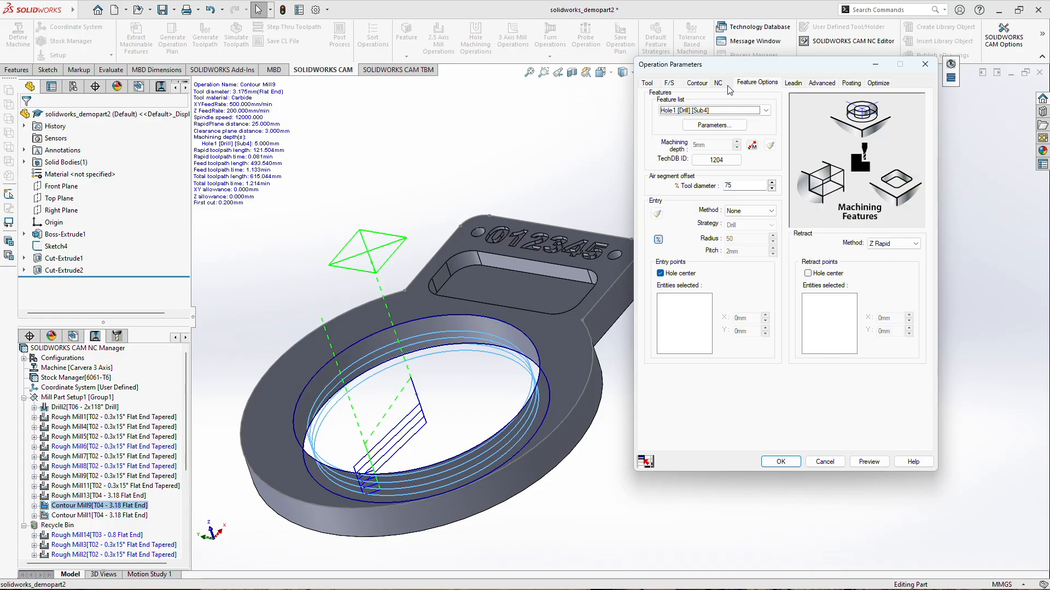
left_click(647, 83)
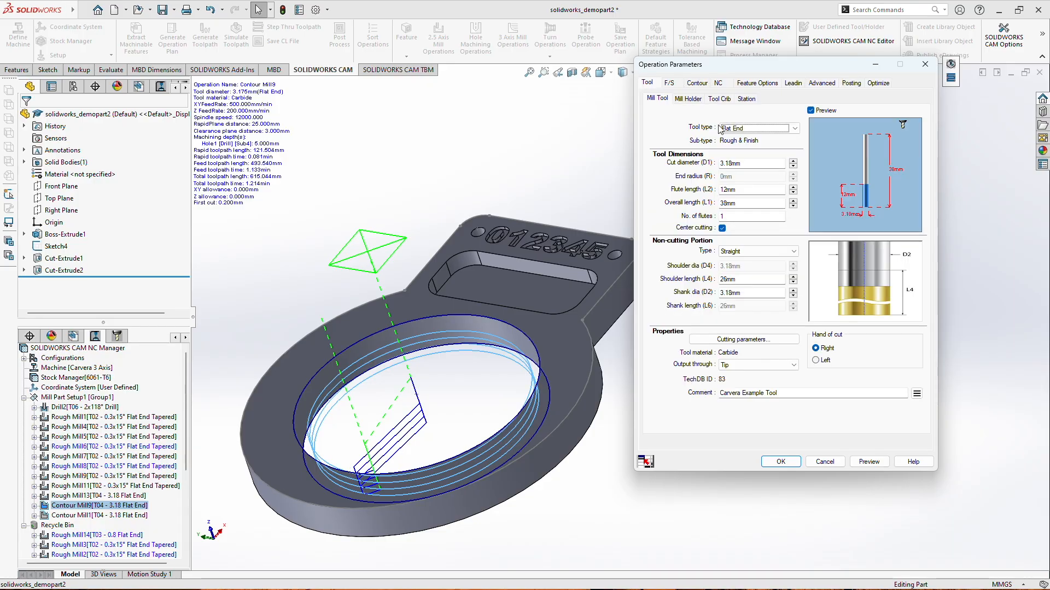
left_click(781, 462)
middle_click_drag(514, 299, 401, 413)
scroll(401, 414, "up", 2)
scroll(465, 480, "down", 1)
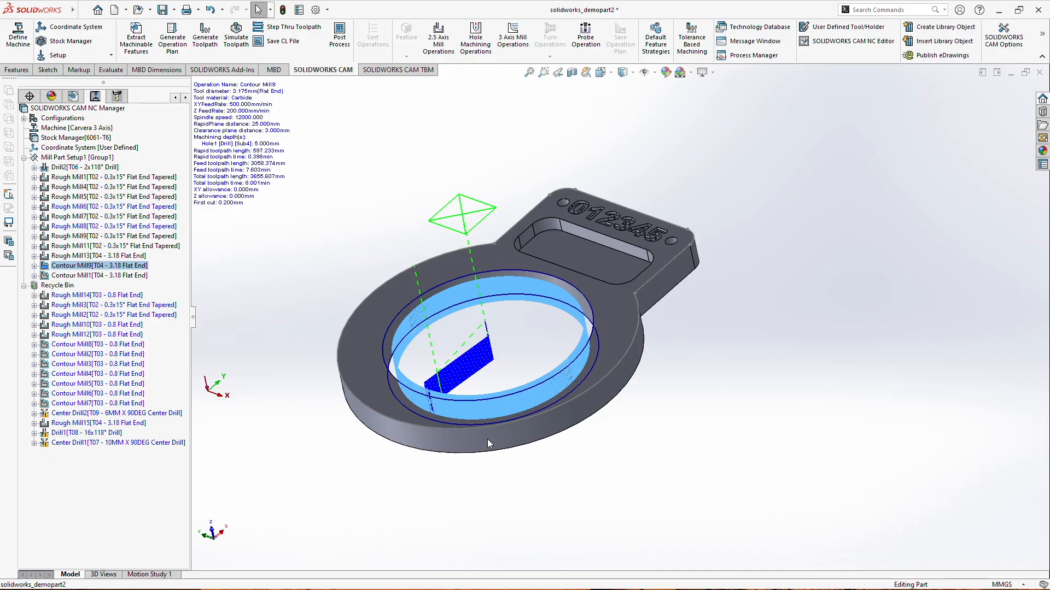
- Examine Contour Mill9's toolpath around the large ring opening from a low side angle
scroll(488, 438, "down", 2)
scroll(548, 342, "up", 2)
scroll(550, 320, "down", 2)
middle_click_drag(558, 331, 591, 238)
scroll(670, 214, "down", 2)
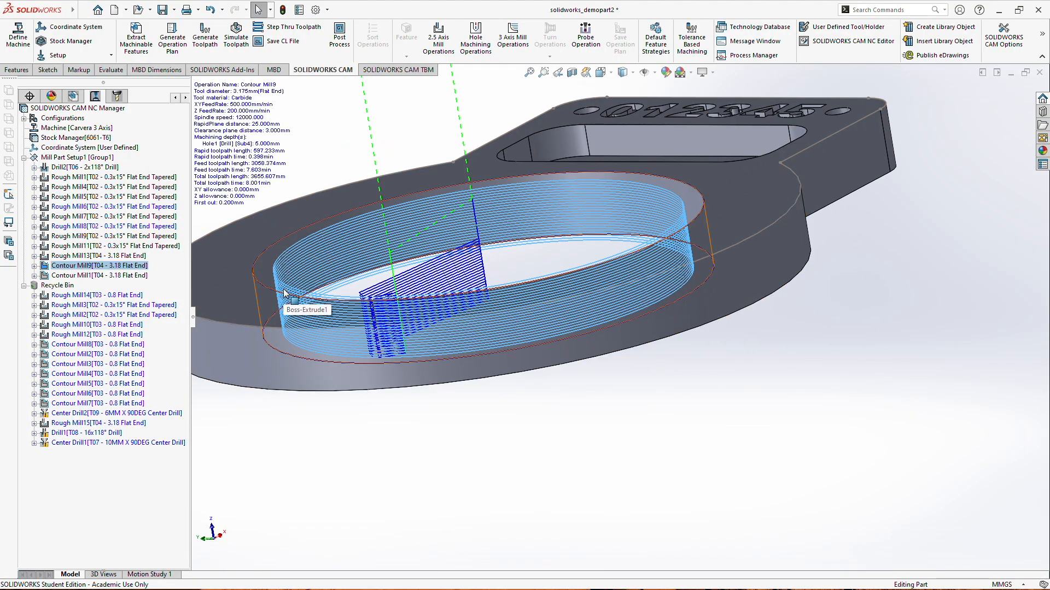
middle_click_drag(283, 293, 352, 337)
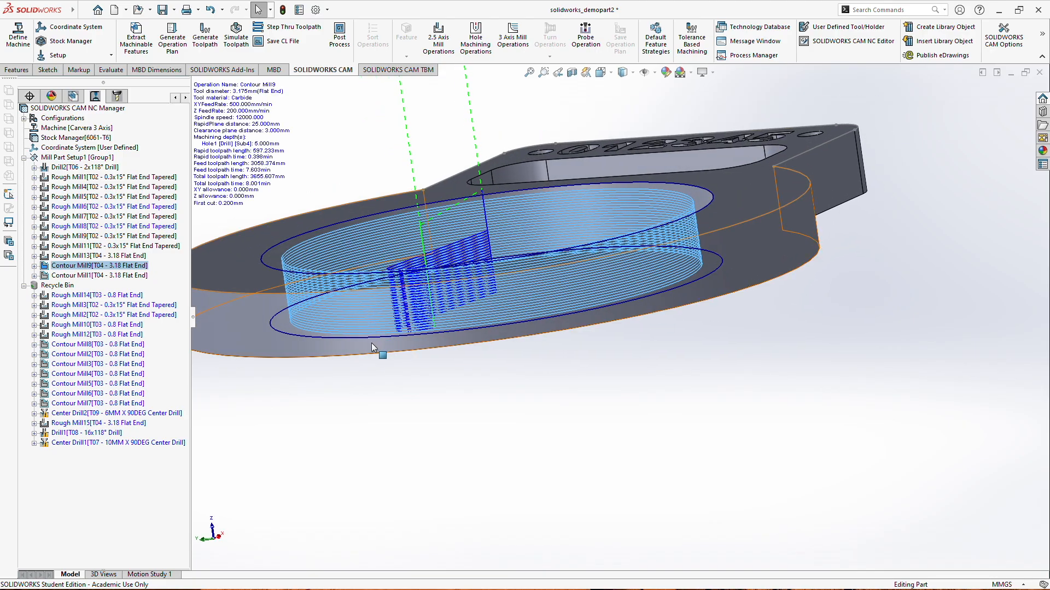
- Edit the end conditions of the Hole1 drill feature and choose Blind for Direction 2
left_click(75, 99)
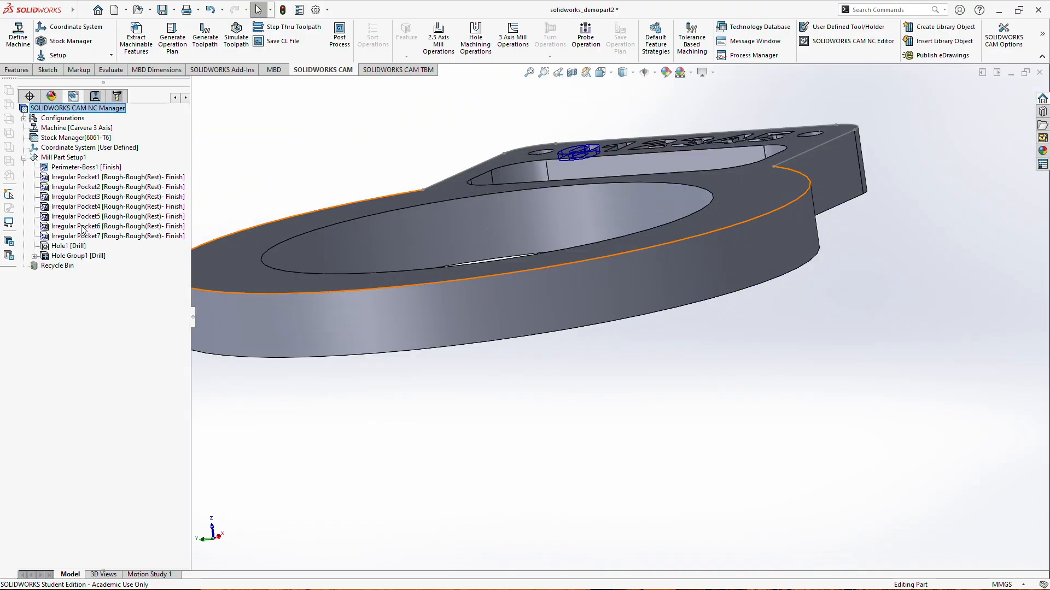
left_click(70, 246)
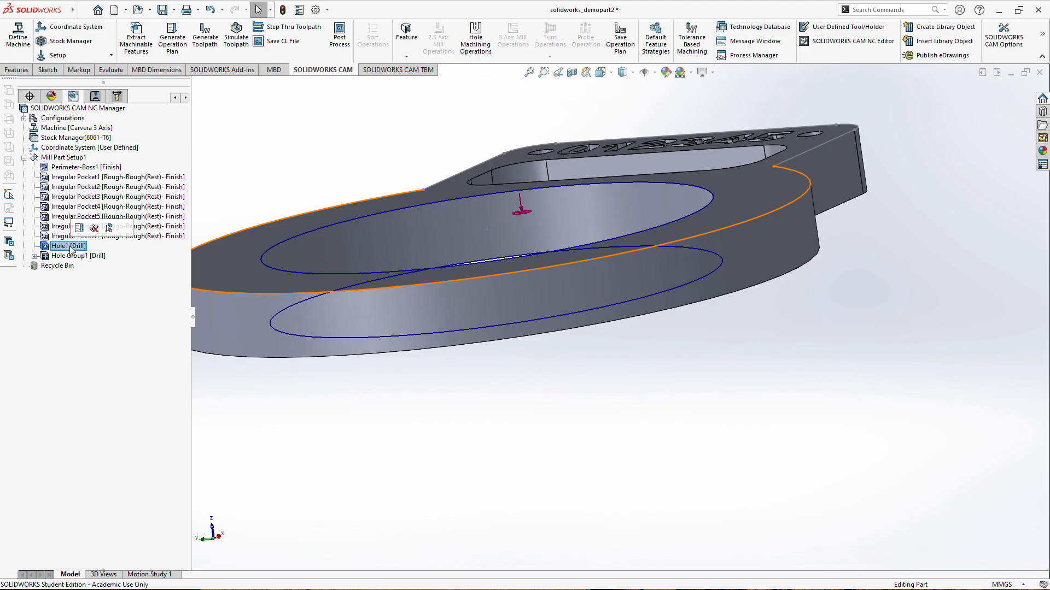
middle_click_drag(410, 239, 409, 269)
right_click(70, 247)
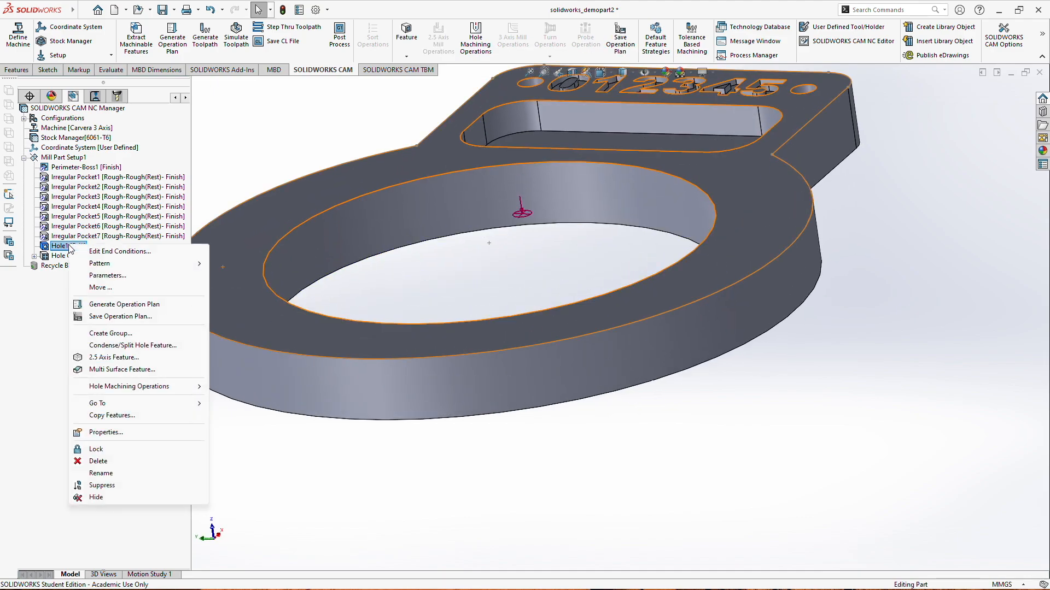
left_click(100, 252)
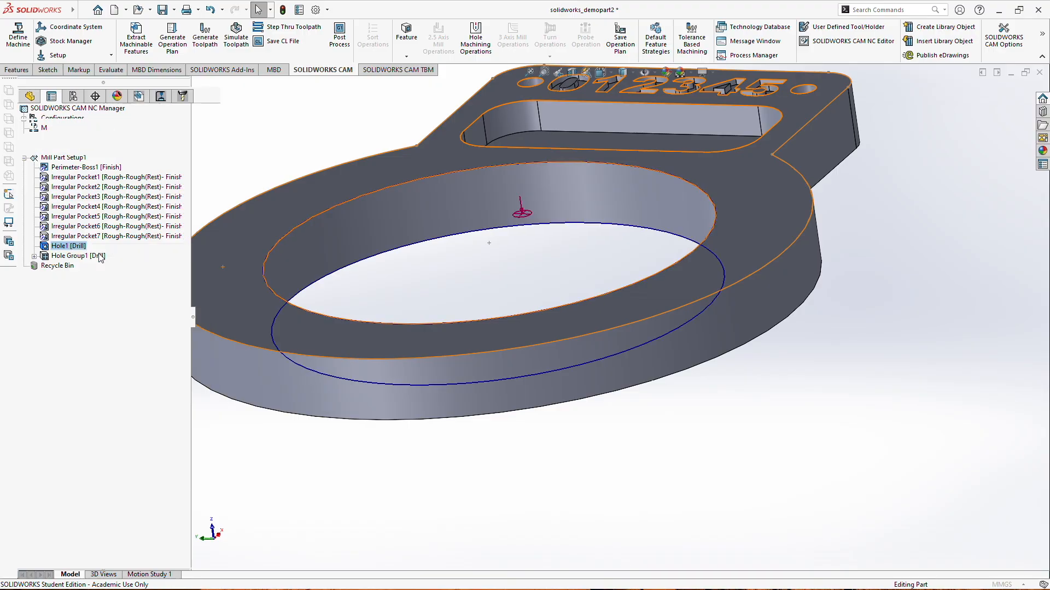
middle_click_drag(271, 300, 293, 234)
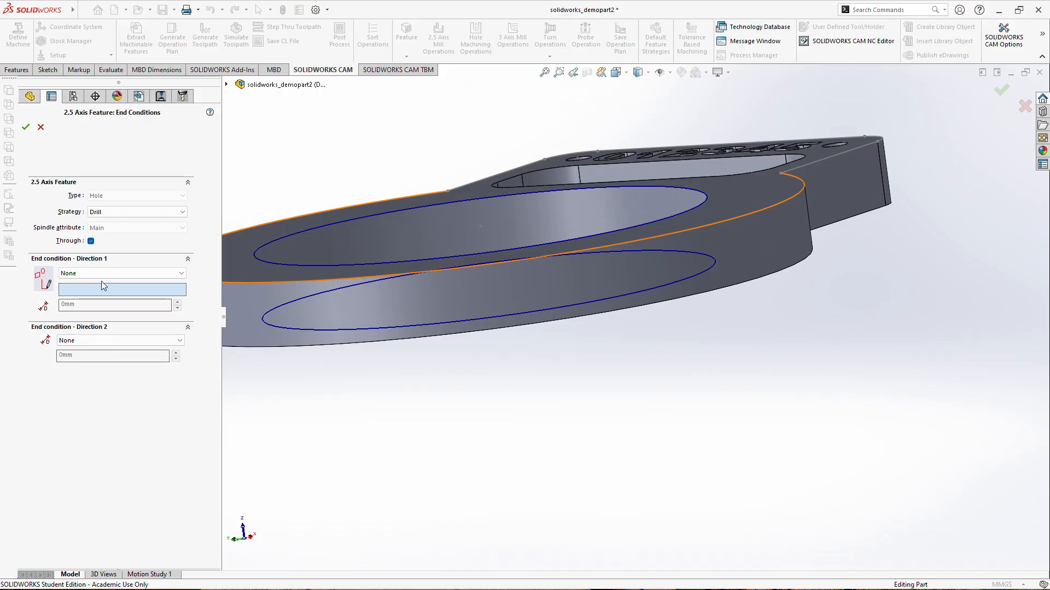
left_click(86, 343)
left_click(80, 357)
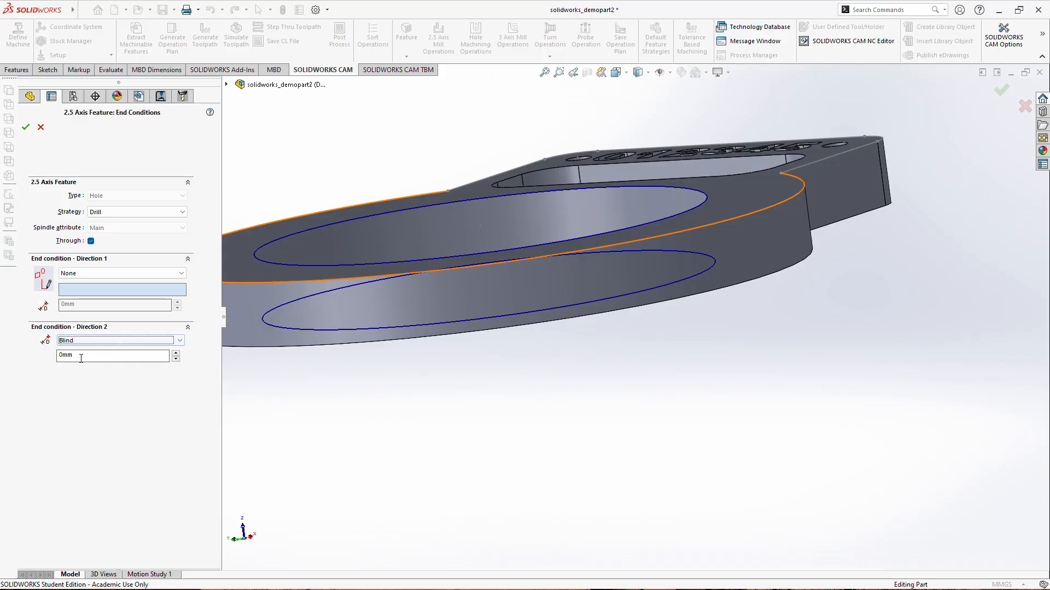
- Set Hole1's Direction 2 blind depth to 0.5 mm, check the extension below the part, and accept the end conditions
left_click(89, 356)
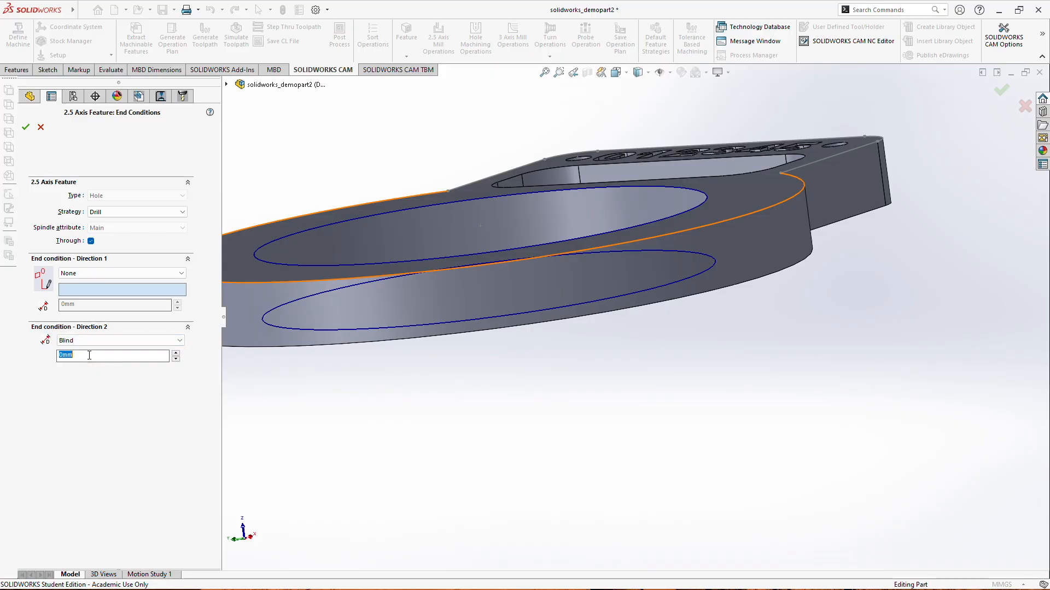
type("0.5")
key("Return")
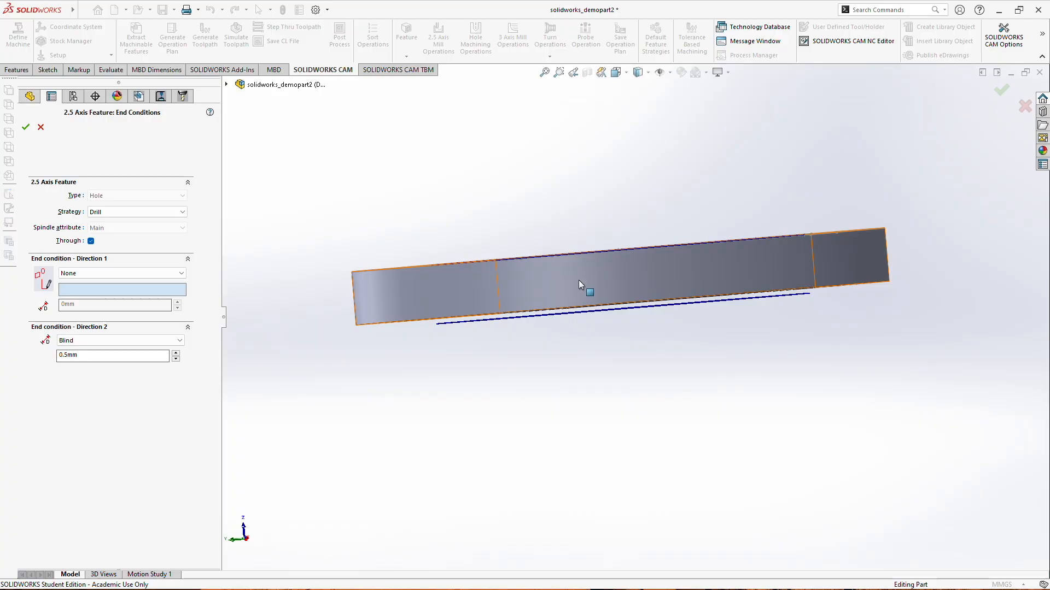
middle_click_drag(610, 316, 557, 339)
mouse_move(491, 326)
middle_mouse_down()
mouse_move(518, 321)
mouse_move(505, 322)
middle_mouse_up()
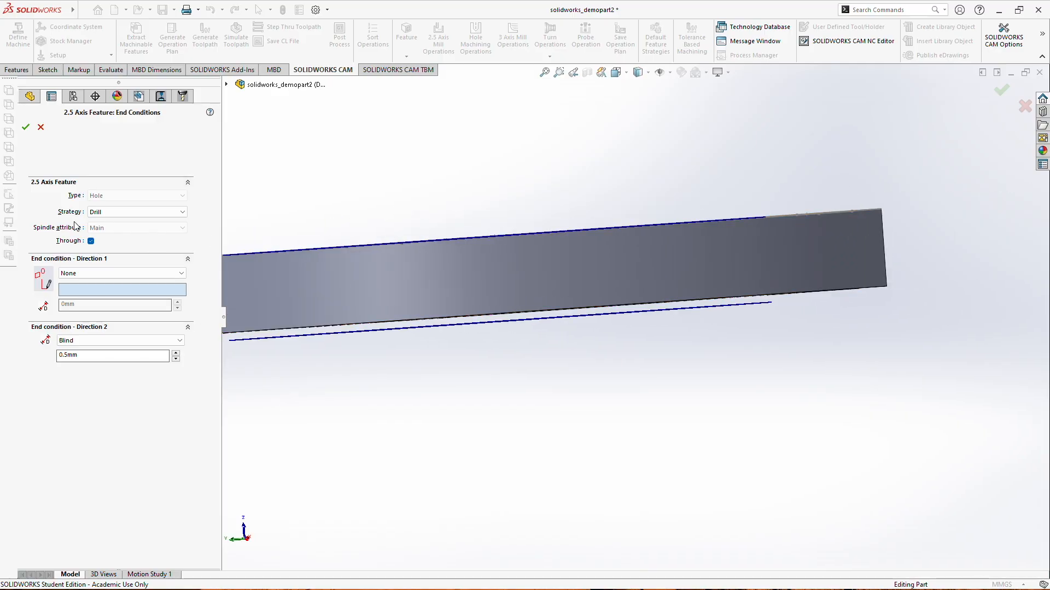
left_click(25, 127)
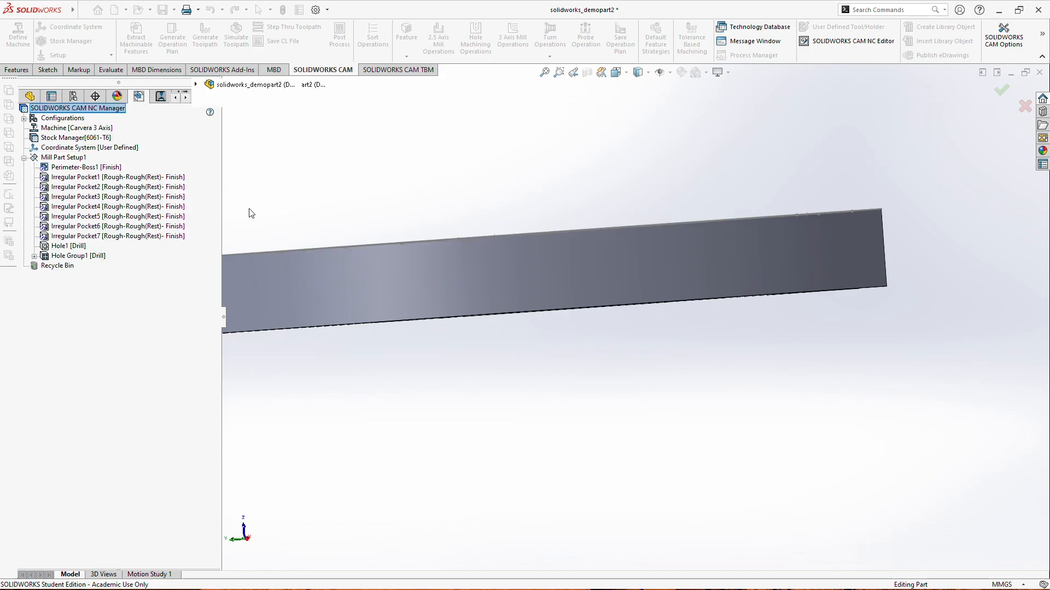
- Return to the operations list and check how deep Contour Mill9's toolpath cuts
left_click(159, 96)
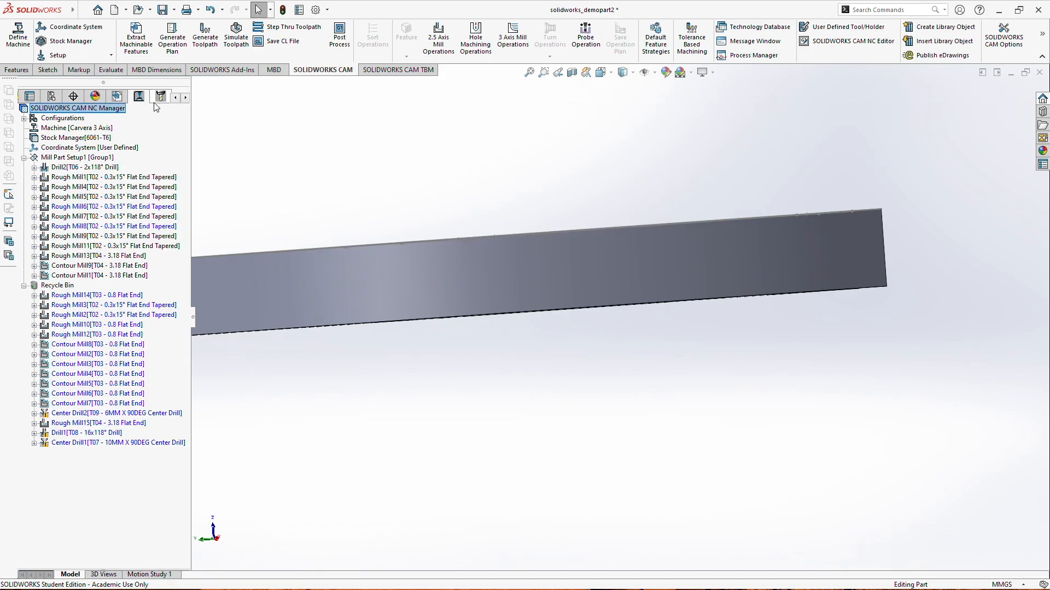
left_click(499, 224)
middle_click_drag(612, 167, 577, 159)
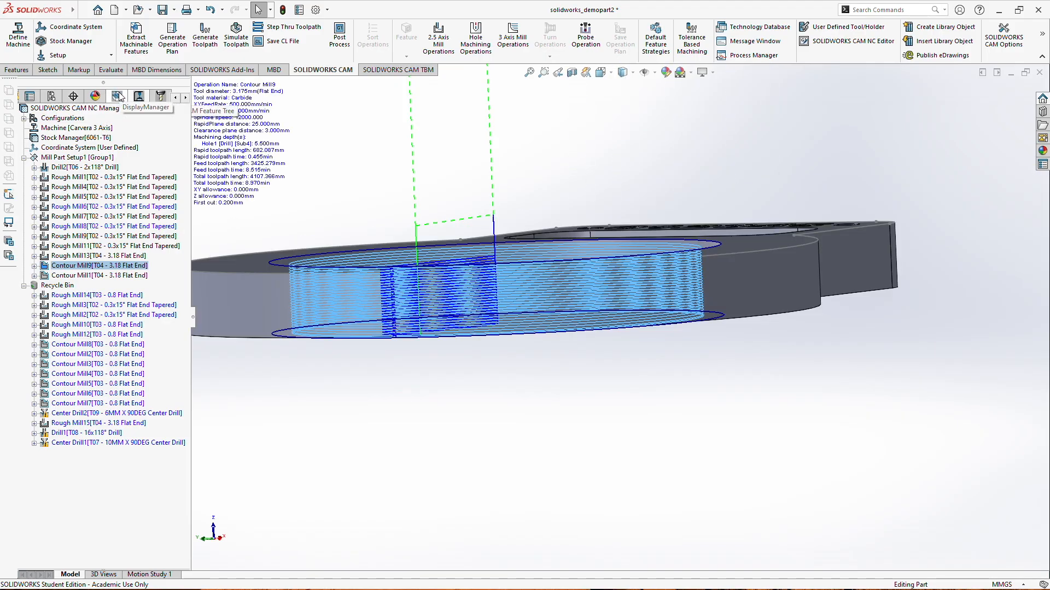
- Edit Perimeter-Boss1 to end 0.5 mm beyond the bottom of the stock and accept the feature
left_click(118, 97)
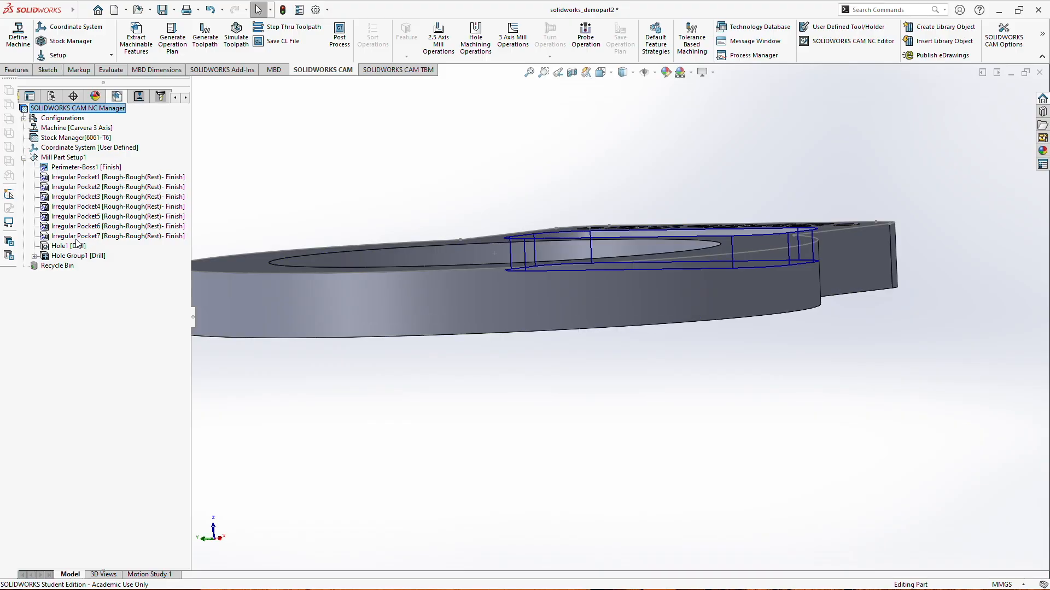
left_click(90, 171)
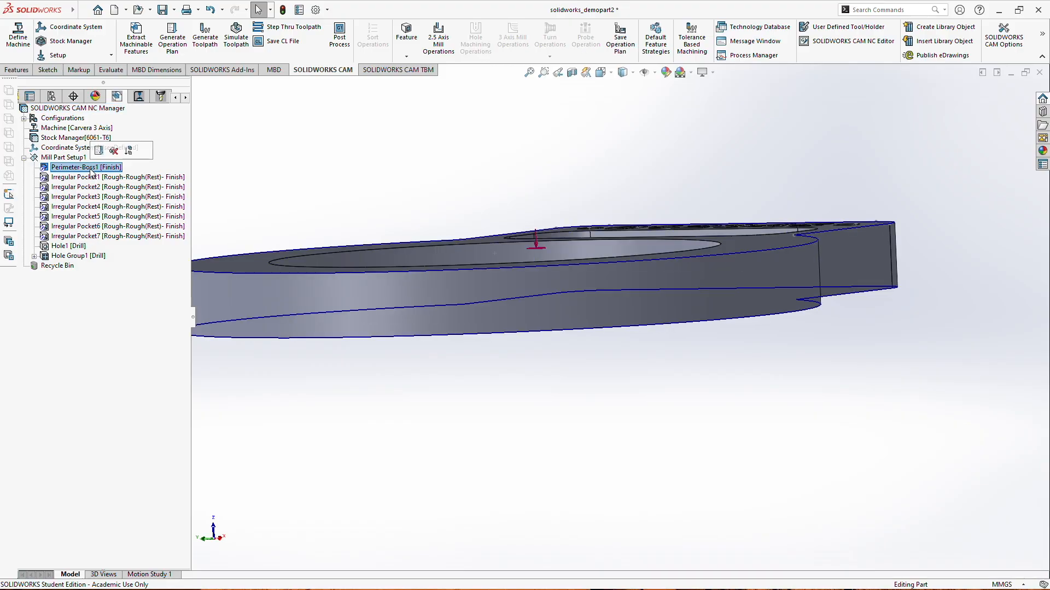
right_click(90, 169)
left_click(114, 178)
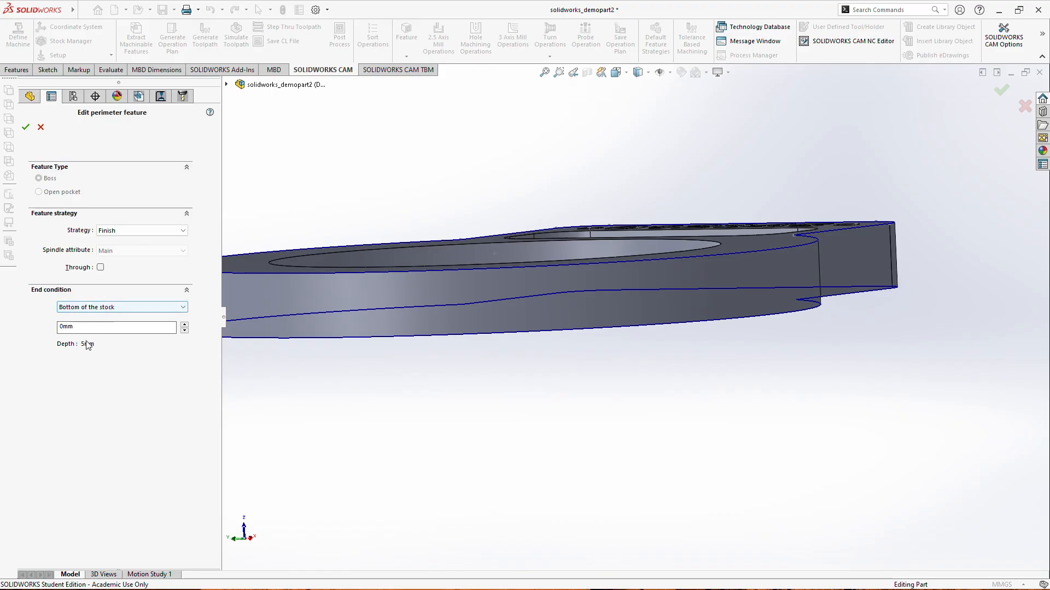
left_click_drag(74, 327, 49, 332)
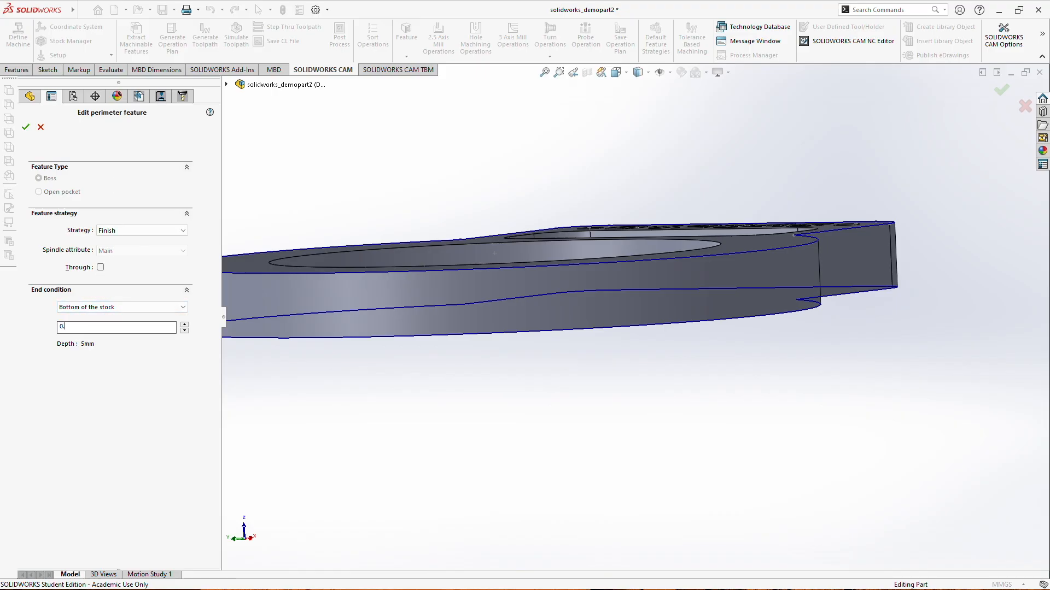
type("0.5")
middle_click_drag(295, 333, 377, 345)
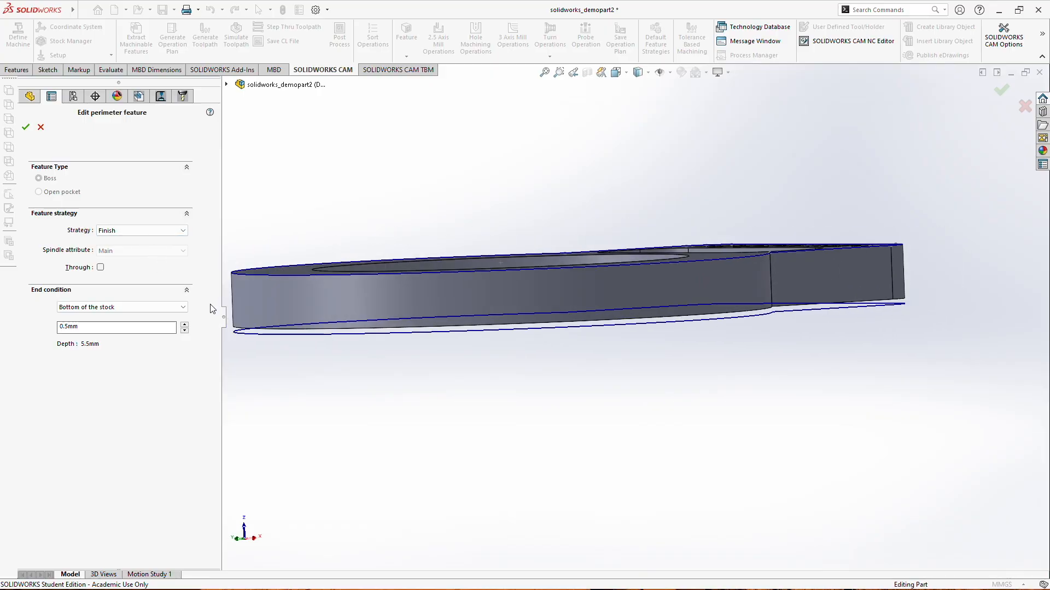
left_click(26, 129)
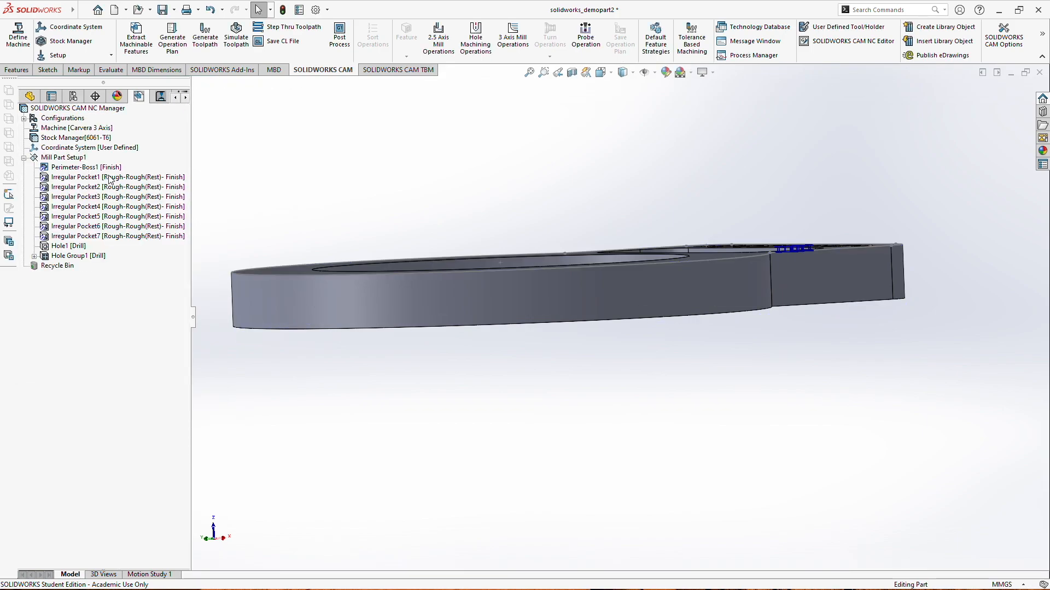
- Check Contour Mill1's toolpath from the side and define its feeds and speeds by Tool
left_click(157, 100)
mouse_move(85, 280)
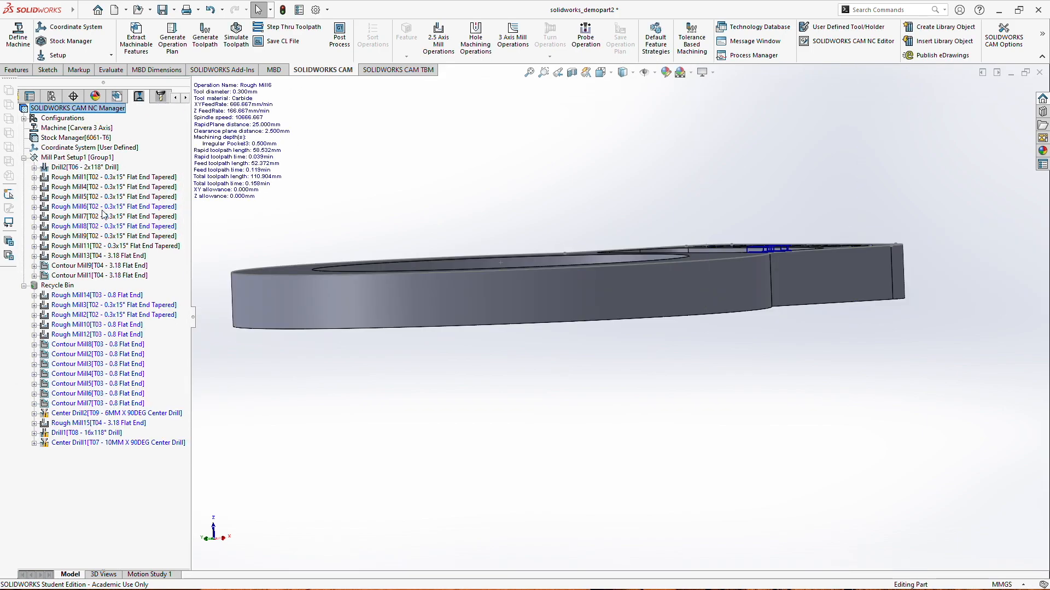
left_click(84, 277)
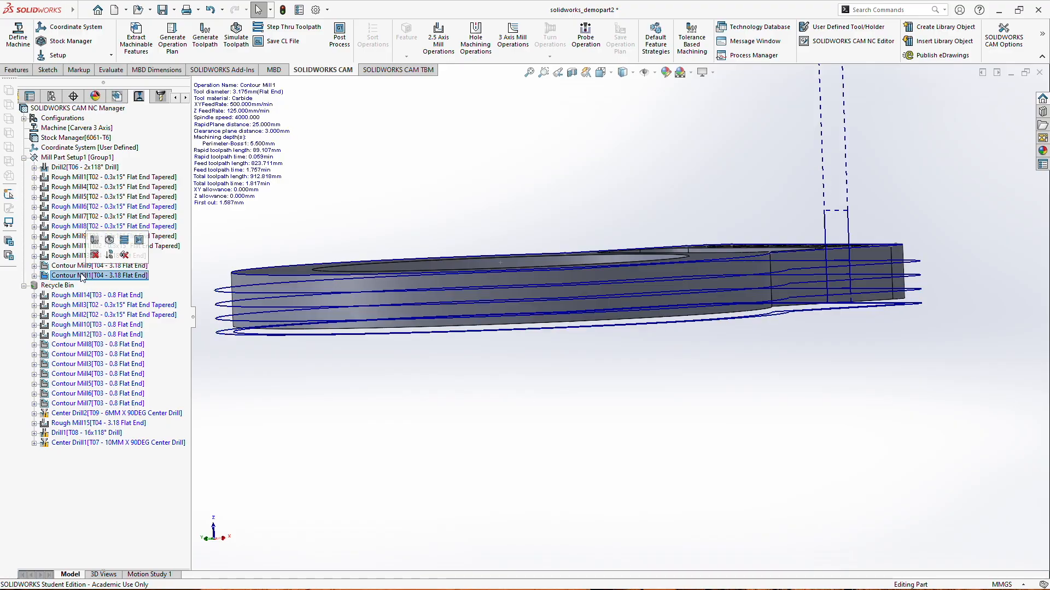
mouse_move(432, 238)
middle_mouse_down()
mouse_move(446, 232)
mouse_move(434, 213)
mouse_move(434, 227)
middle_mouse_up()
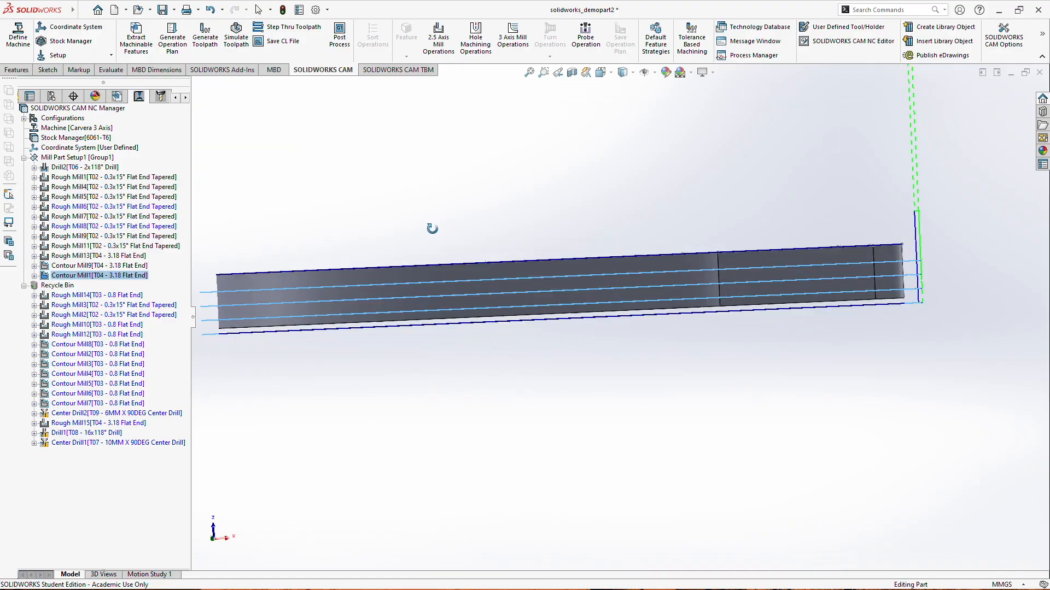
double_click(133, 276)
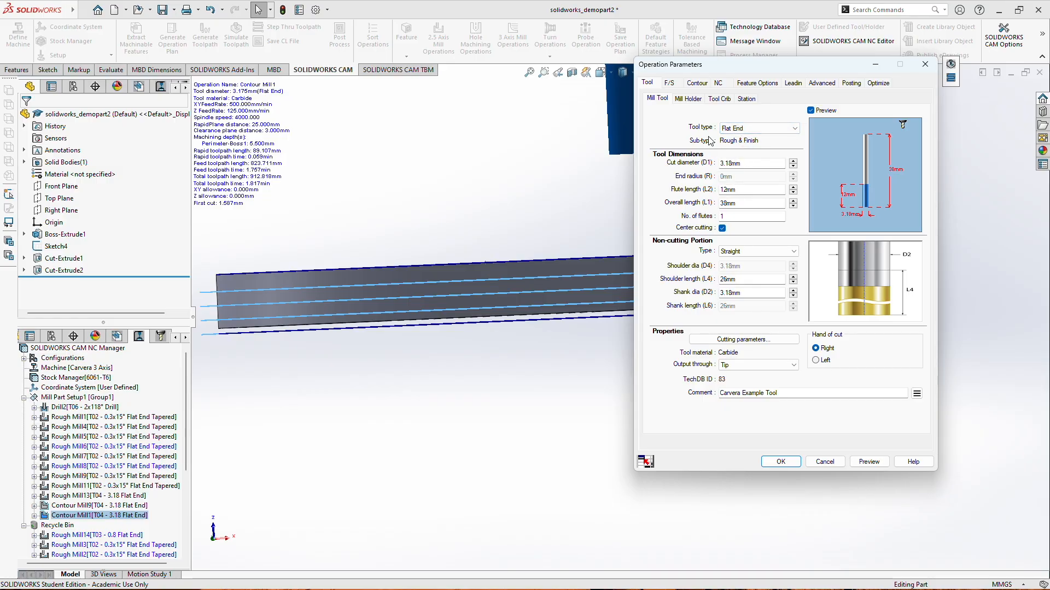
left_click(670, 83)
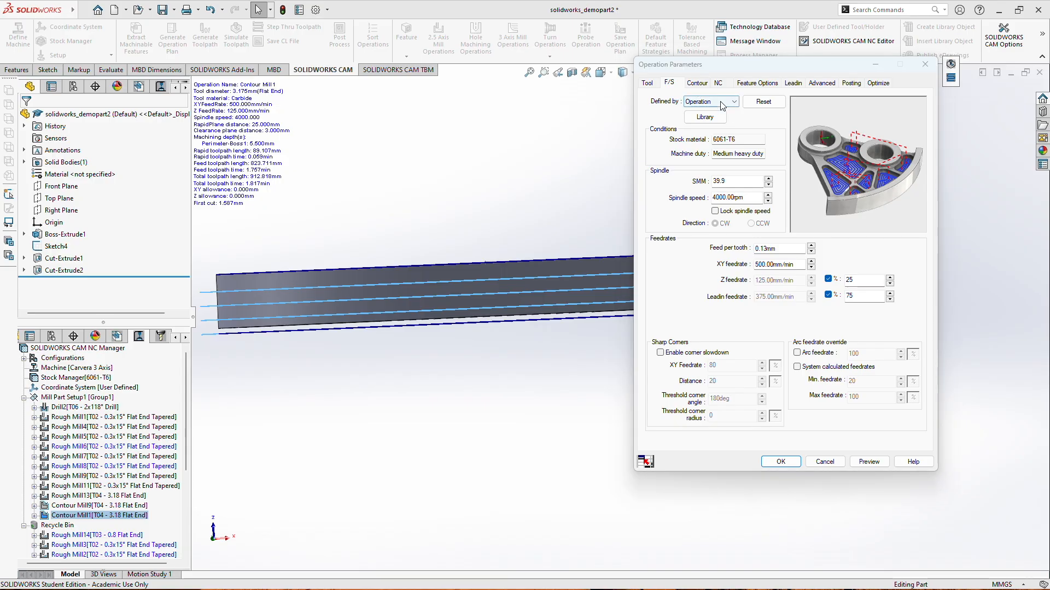
left_click(716, 134)
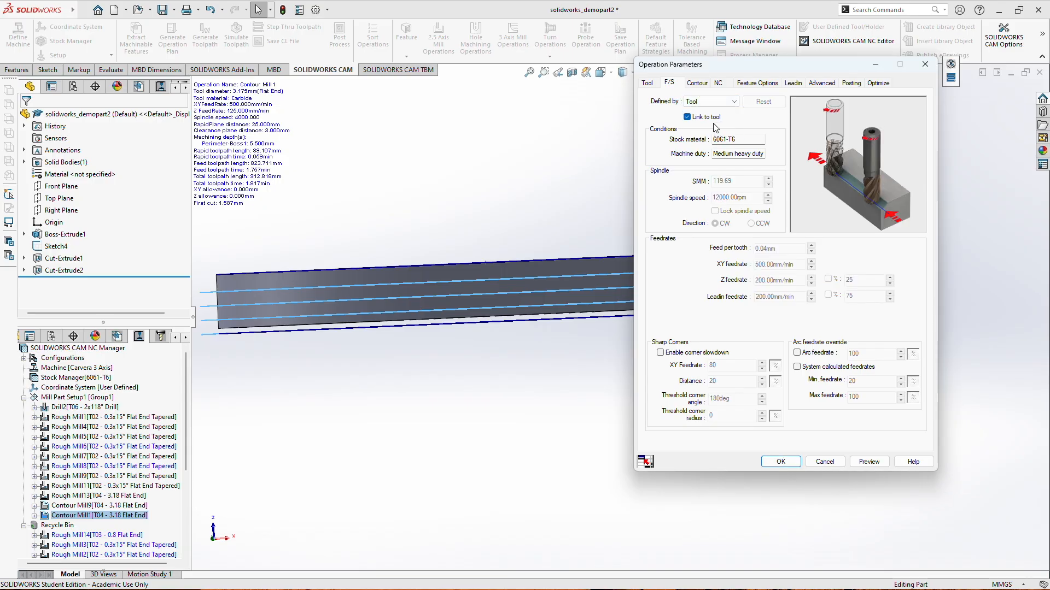
- Change Contour Mill1's depth method to Exact and define its first and subsequent cut amounts as input values
left_click(696, 86)
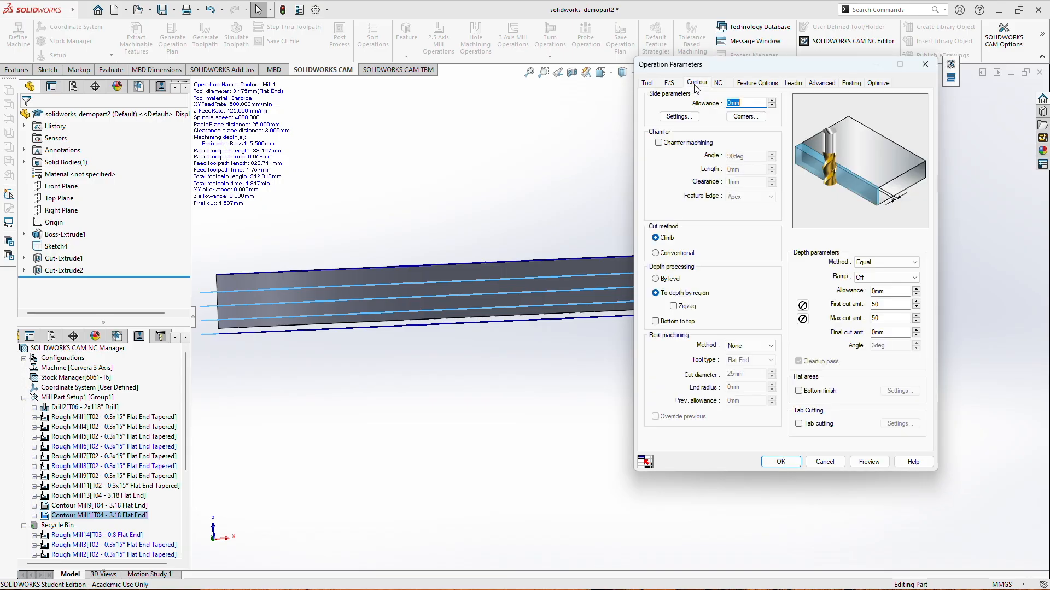
left_click(887, 262)
left_click(883, 281)
left_click(803, 306)
left_click(831, 318)
left_click(803, 319)
left_click(818, 333)
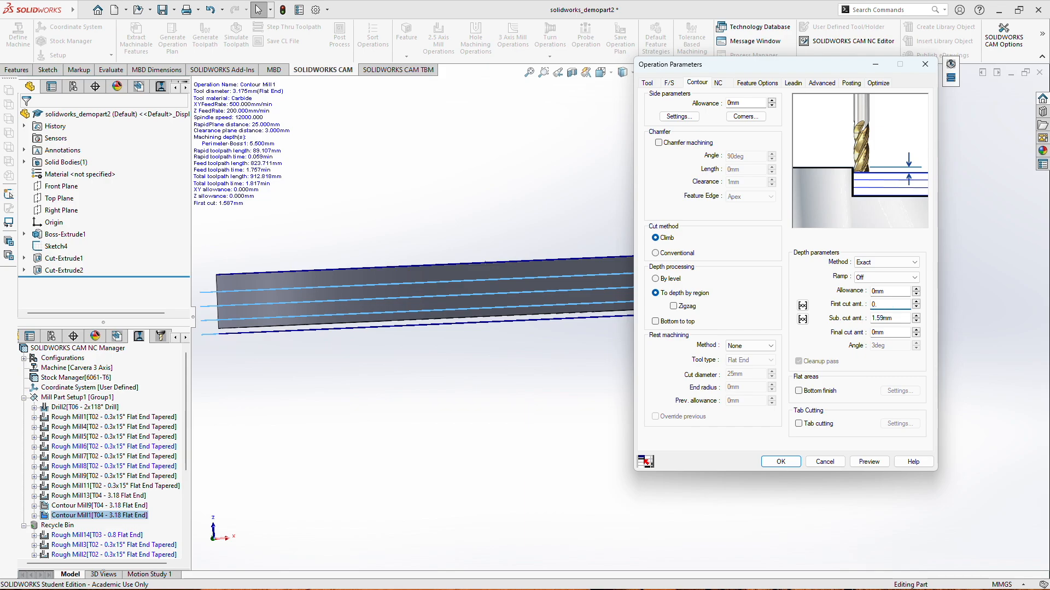
- Set Contour Mill1's first and subsequent cut amounts to 0.2 mm, accept the parameters, and inspect the perimeter toolpath
type("0.2")
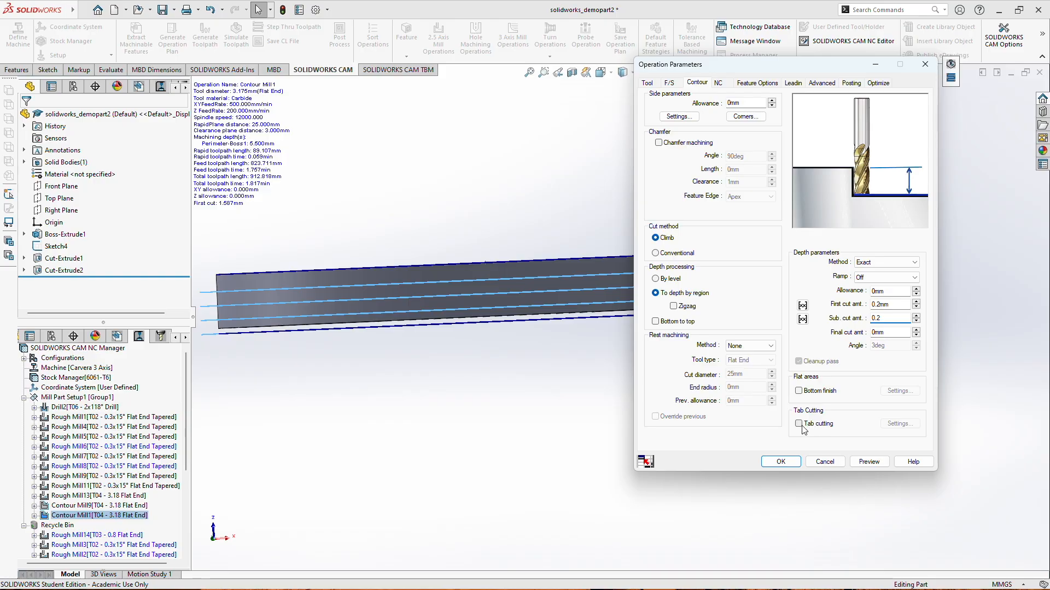
left_click(781, 462)
middle_click_drag(656, 210, 627, 256)
middle_click_drag(873, 165, 901, 183)
scroll(533, 157, "up", 3)
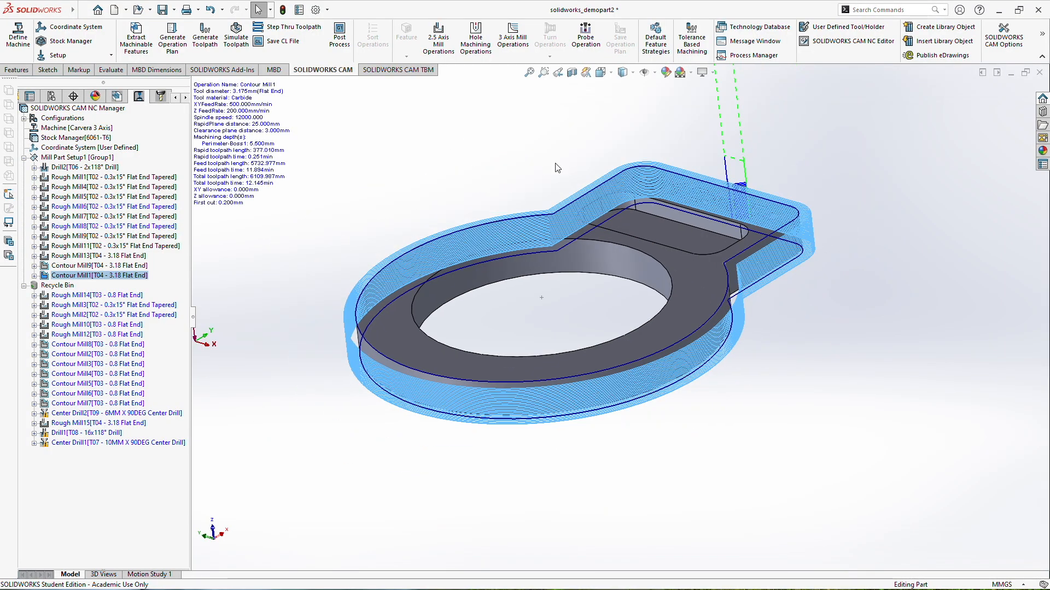
scroll(717, 187, "down", 3)
scroll(739, 187, "up", 2)
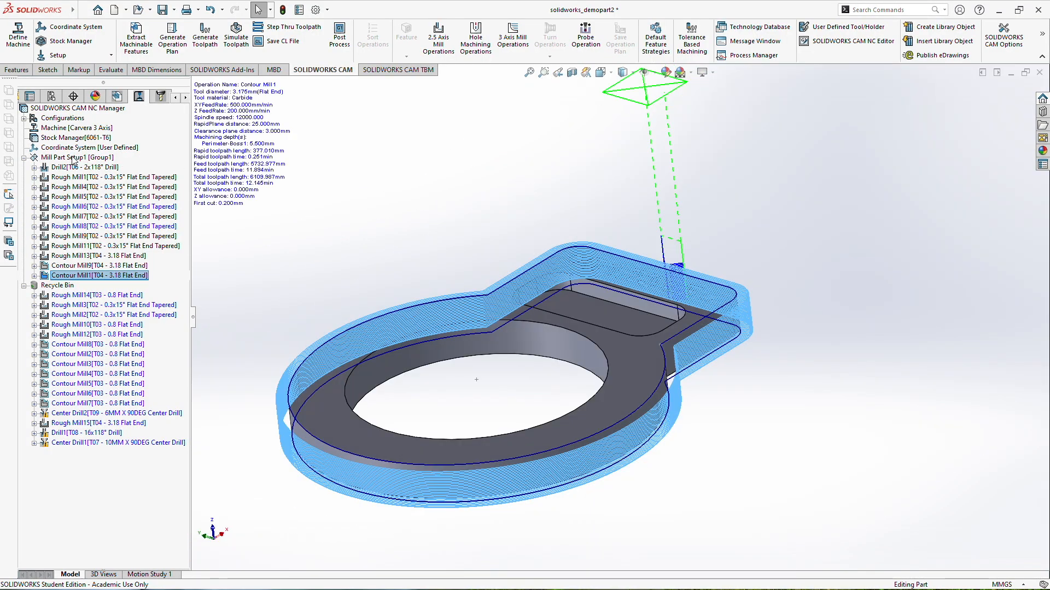
- Generate the toolpaths for all operations in Mill Part Setup1 and collapse the Recycle Bin
left_click(72, 157)
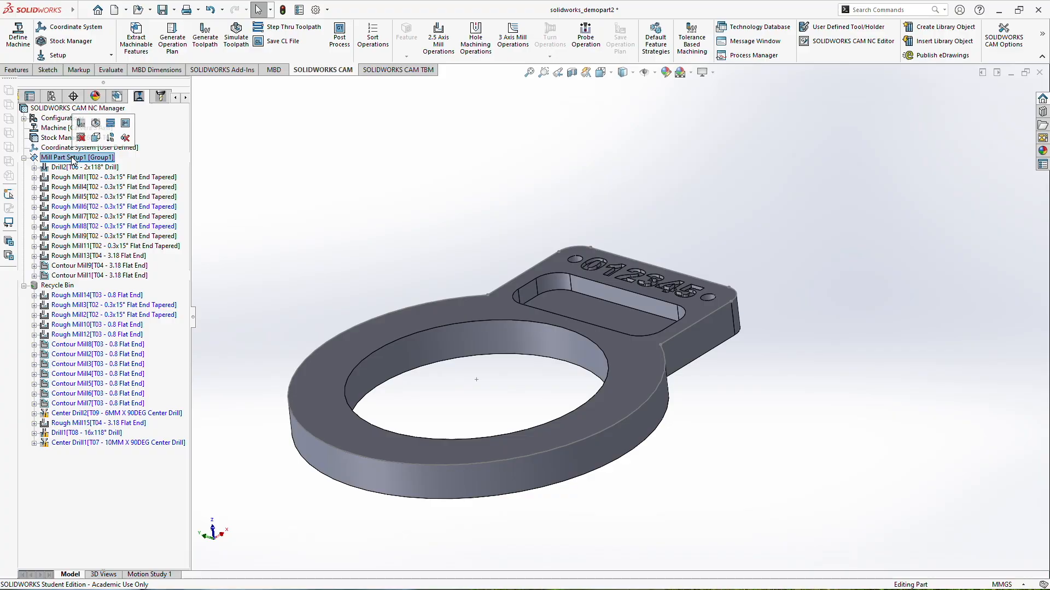
right_click(73, 159)
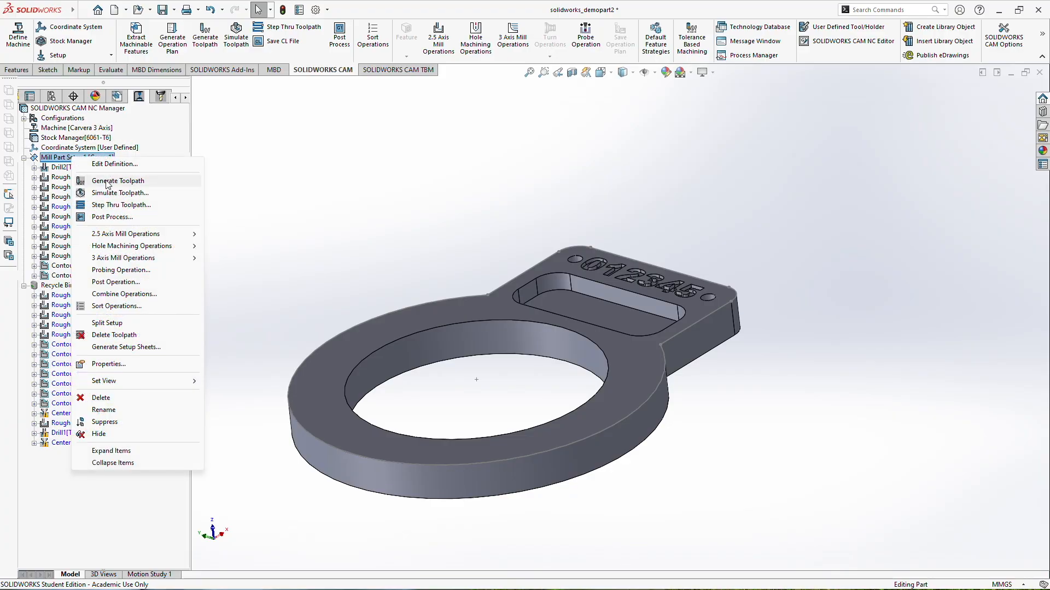
left_click(131, 176)
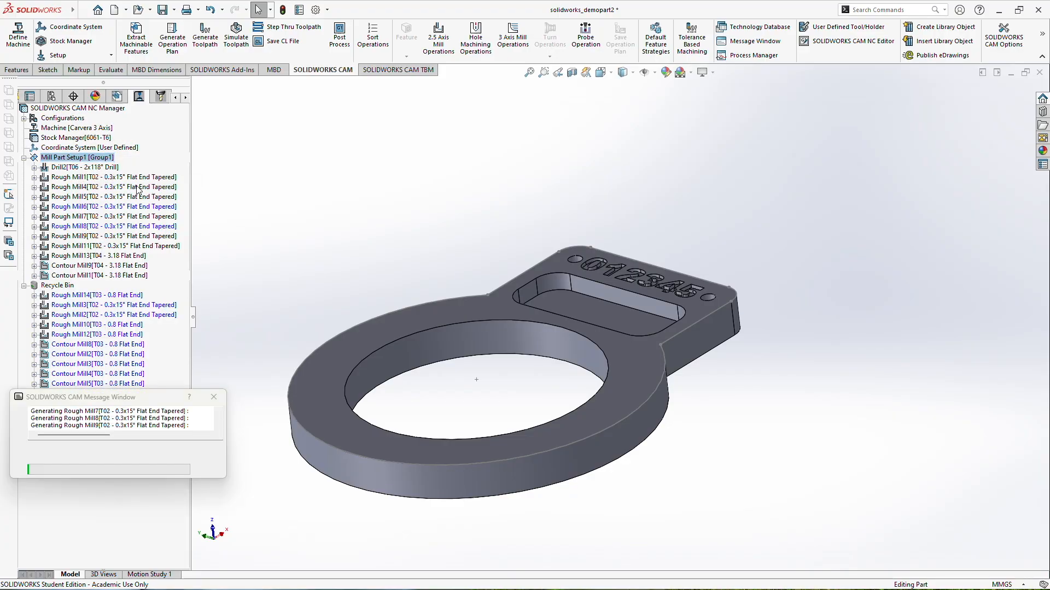
left_click(24, 286)
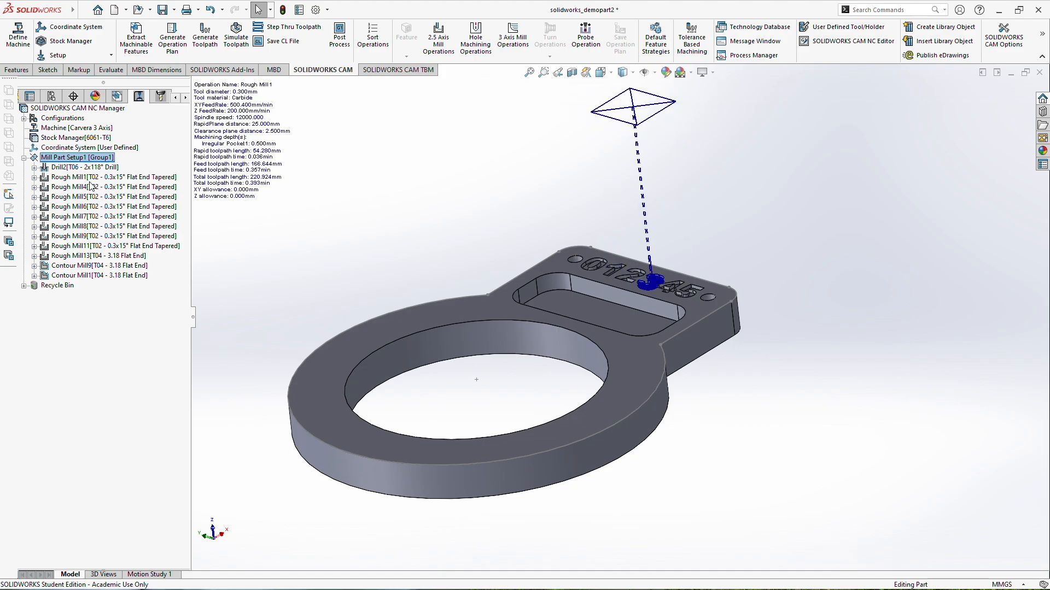
- Review the operations stored in the Recycle Bin and collapse the list again
left_click(24, 285)
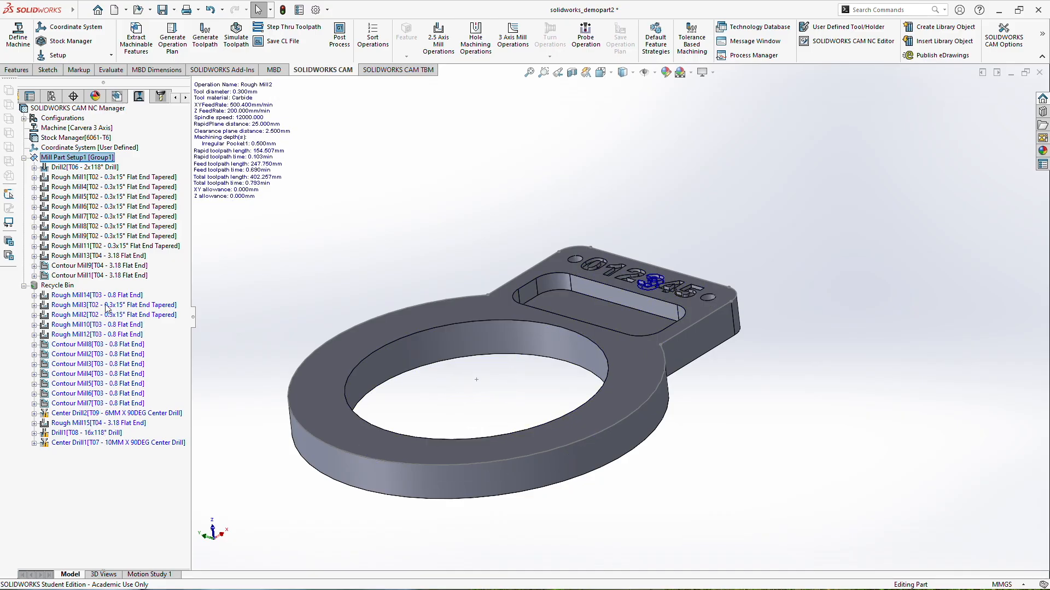
double_click(34, 287)
scroll(458, 250, "up", 1)
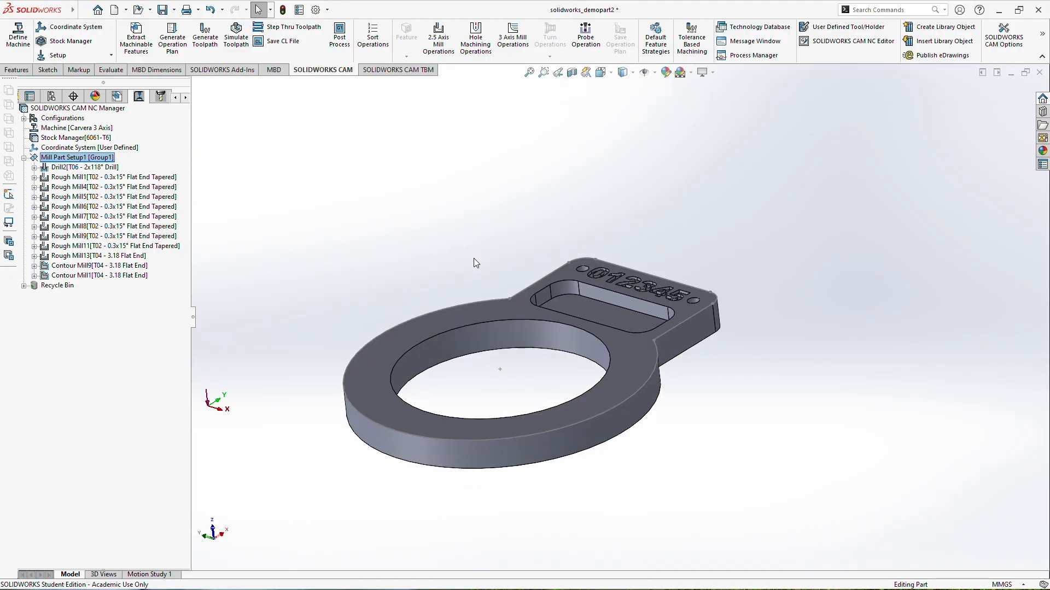
scroll(470, 254, "down", 2)
scroll(520, 317, "up", 3)
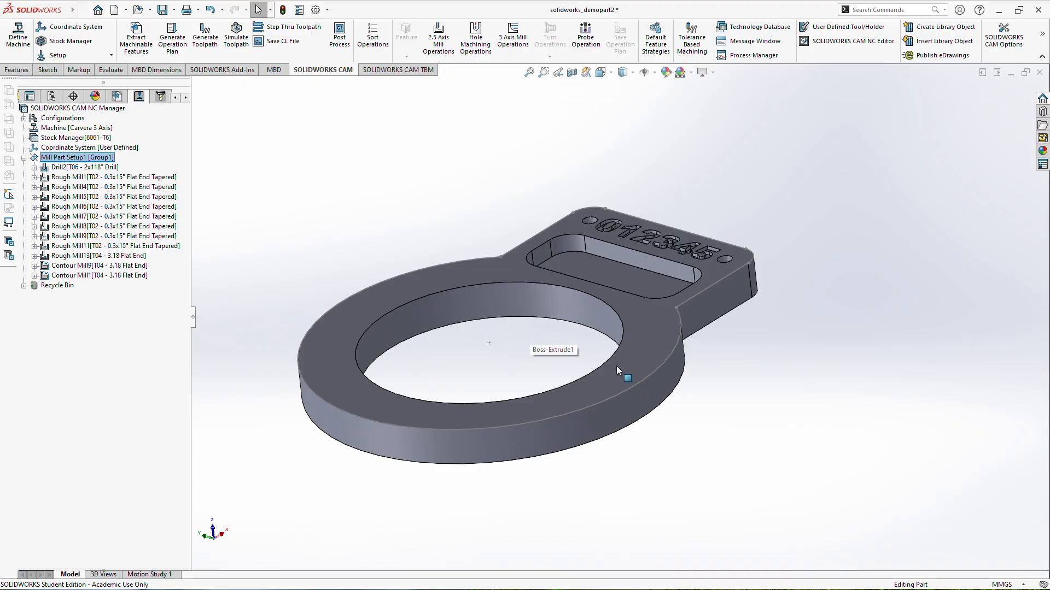
scroll(628, 383, "down", 3)
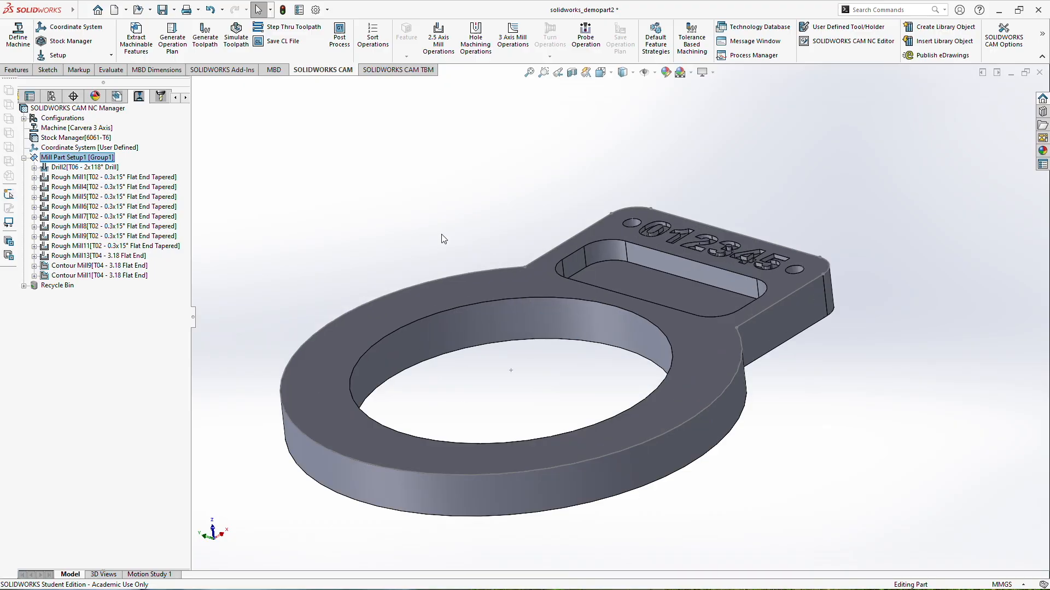
- Simulate all toolpaths of Mill Part Setup1 to the end, inspect the machined stock, and close the simulation
right_click(107, 157)
left_click(164, 192)
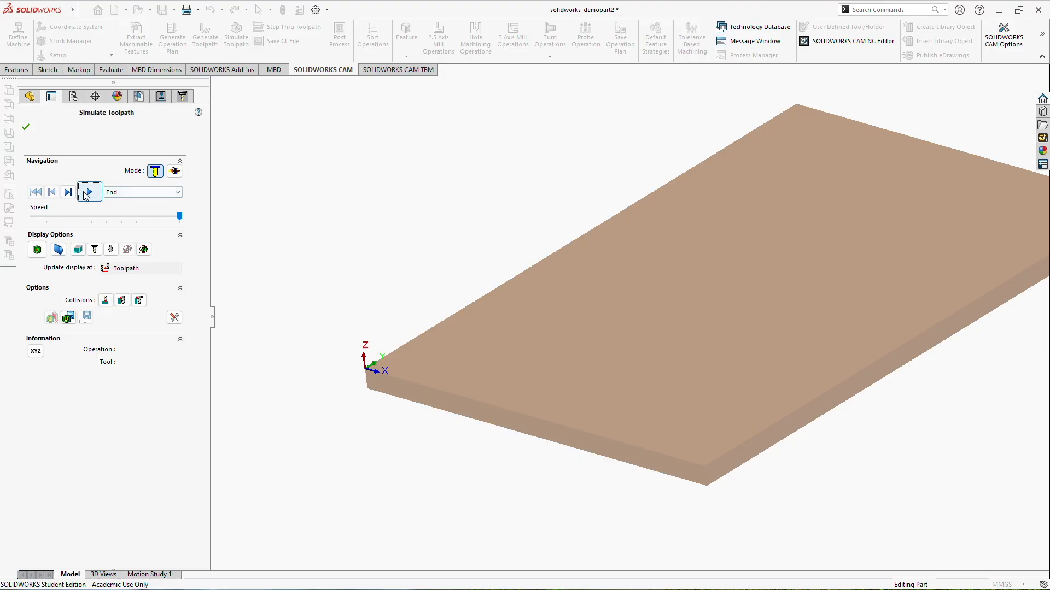
left_click(90, 192)
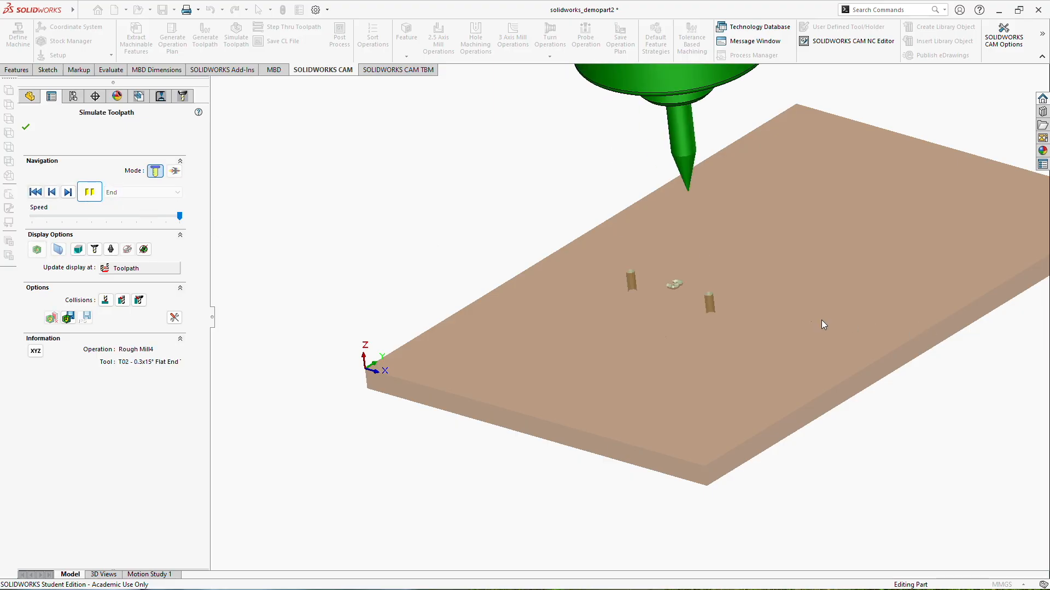
scroll(765, 316, "down", 2)
mouse_move(719, 250)
middle_mouse_down()
mouse_move(715, 359)
mouse_move(724, 360)
mouse_move(731, 298)
mouse_move(686, 251)
mouse_move(698, 328)
mouse_move(678, 206)
mouse_move(616, 166)
mouse_move(745, 237)
mouse_move(670, 264)
mouse_move(729, 266)
middle_mouse_up()
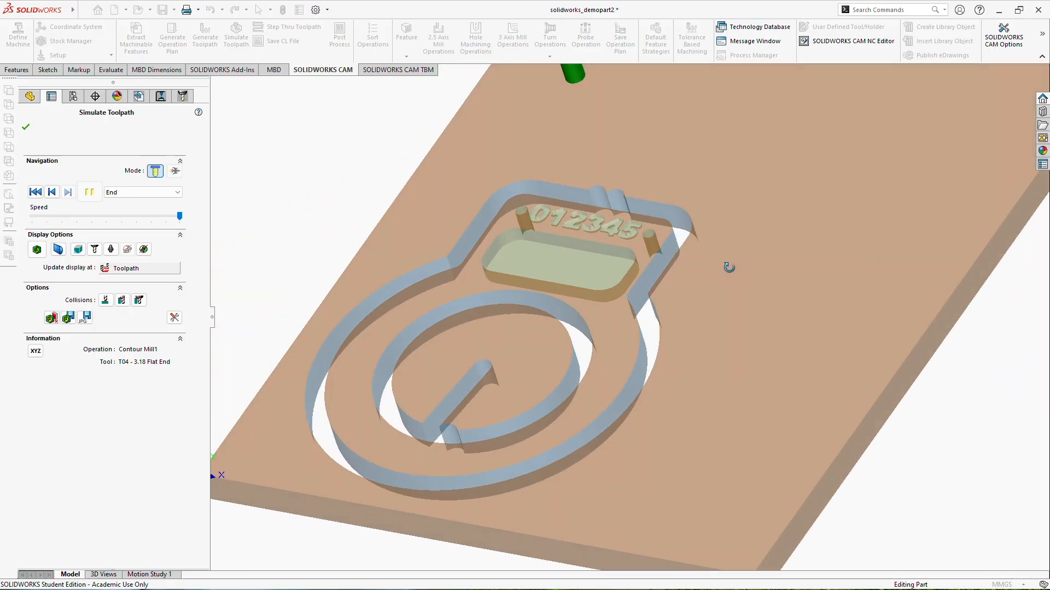
left_click(25, 127)
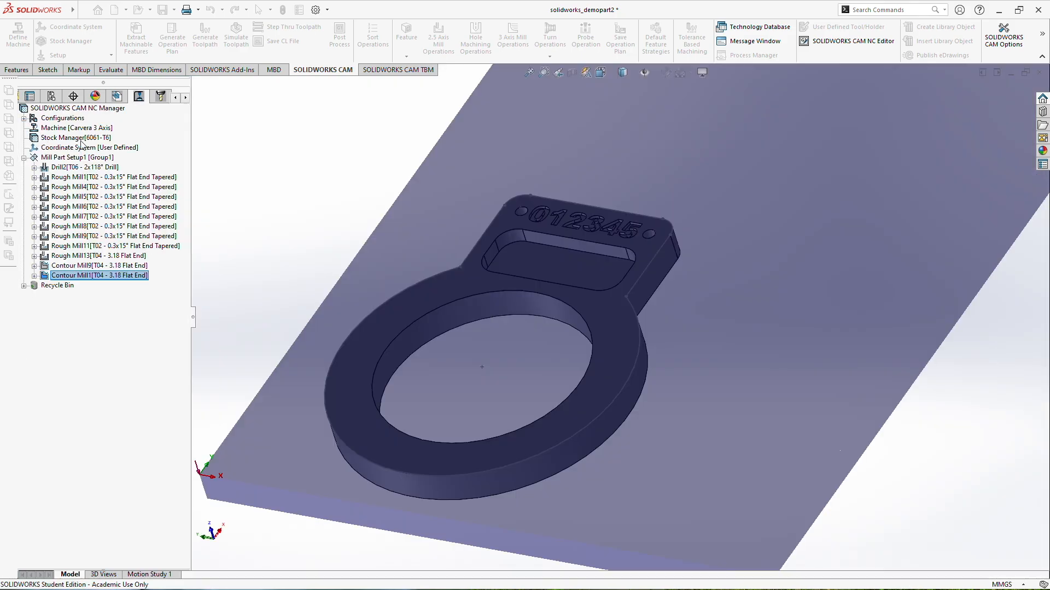
scroll(430, 369, "up", 1)
scroll(422, 389, "down", 3)
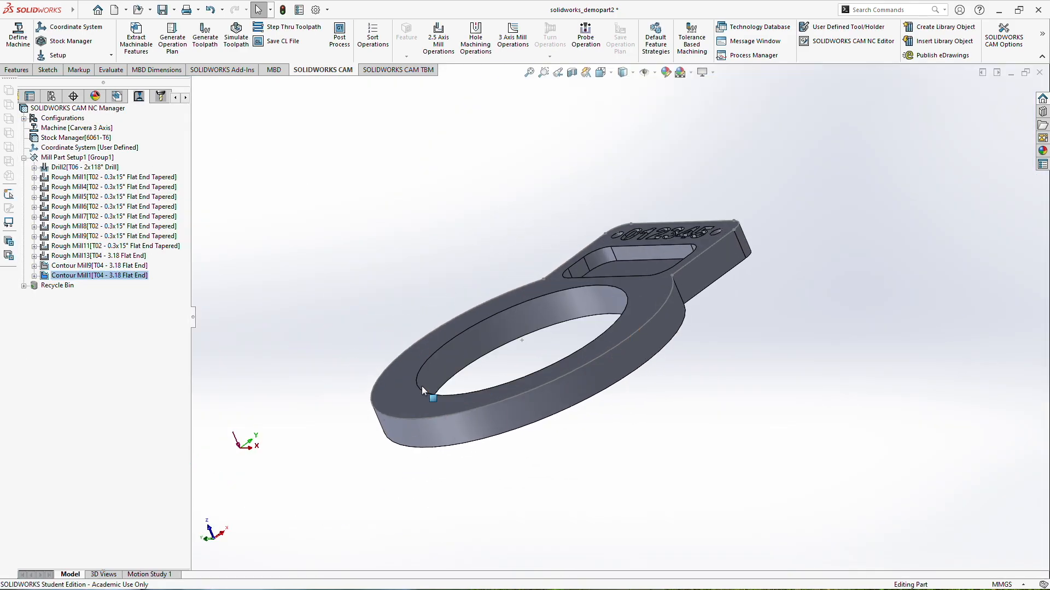
middle_click_drag(668, 259, 660, 274)
mouse_move(1, 14)
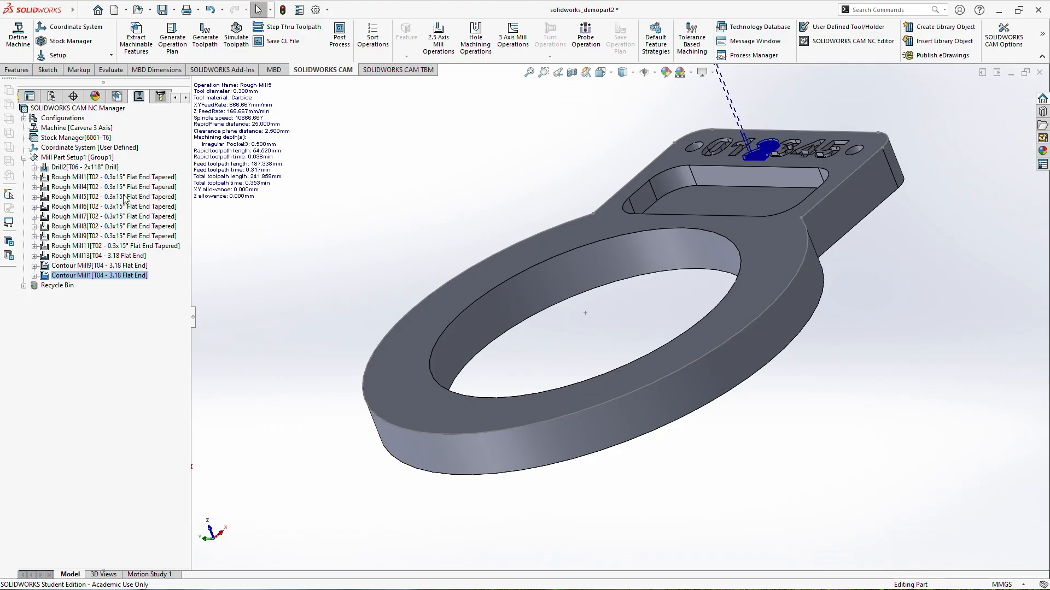
middle_click_drag(478, 244, 536, 273)
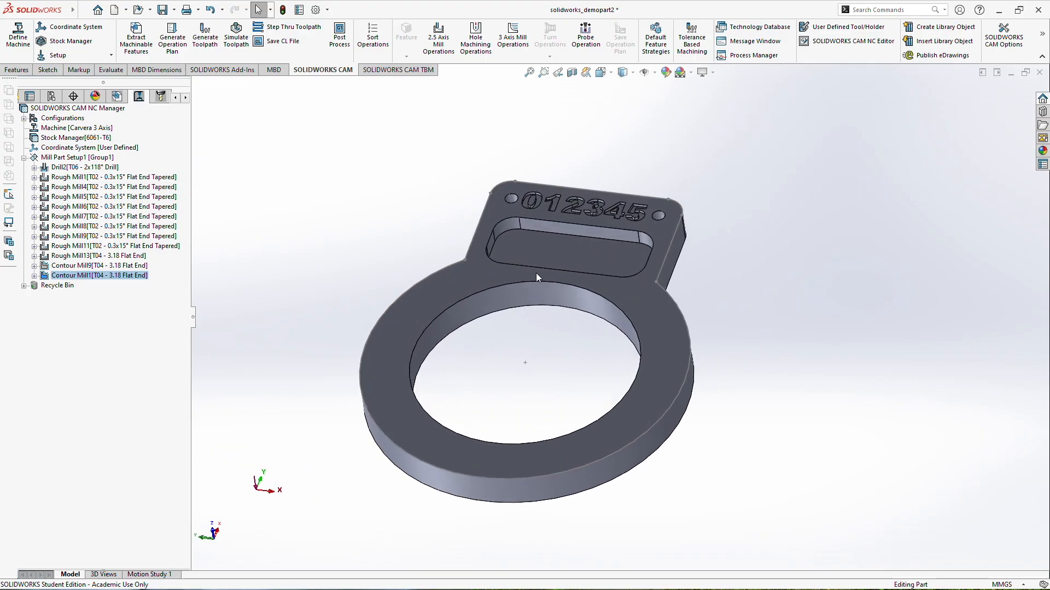
scroll(707, 324, "down", 2)
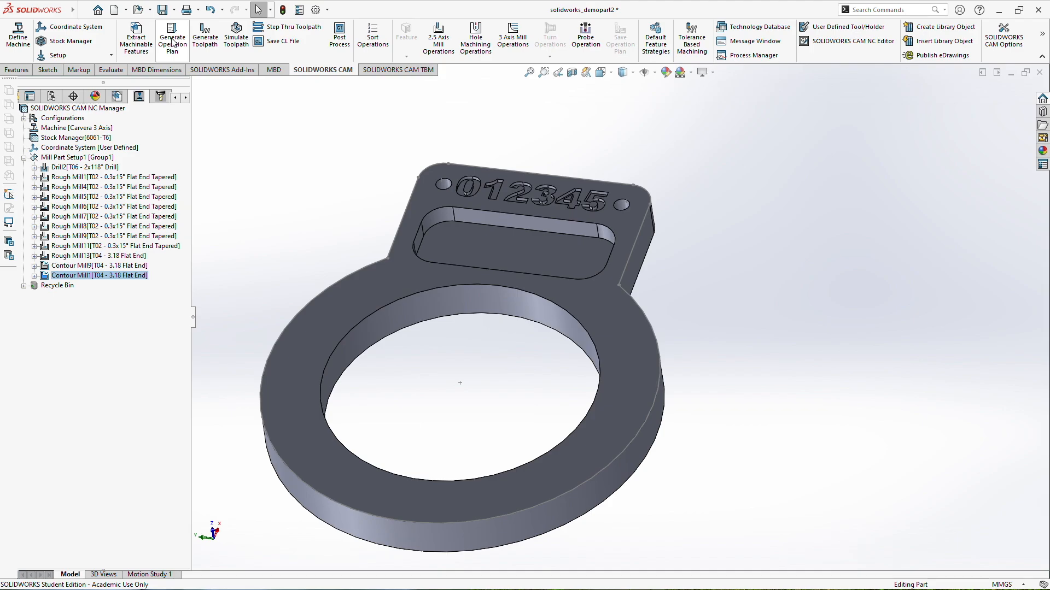
middle_click_drag(310, 223, 289, 179)
scroll(599, 417, "down", 1)
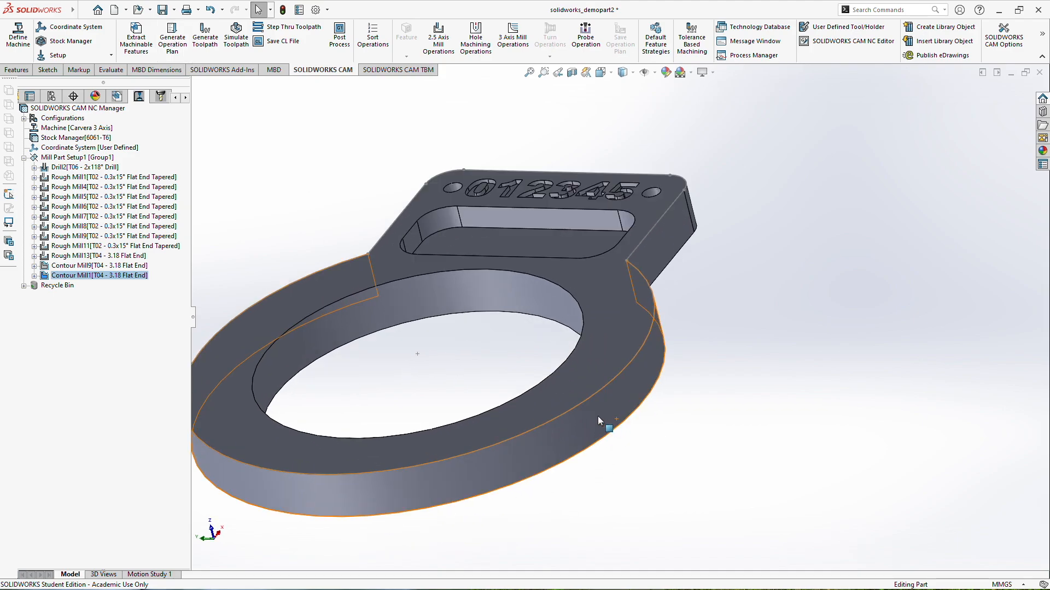
scroll(598, 418, "up", 1)
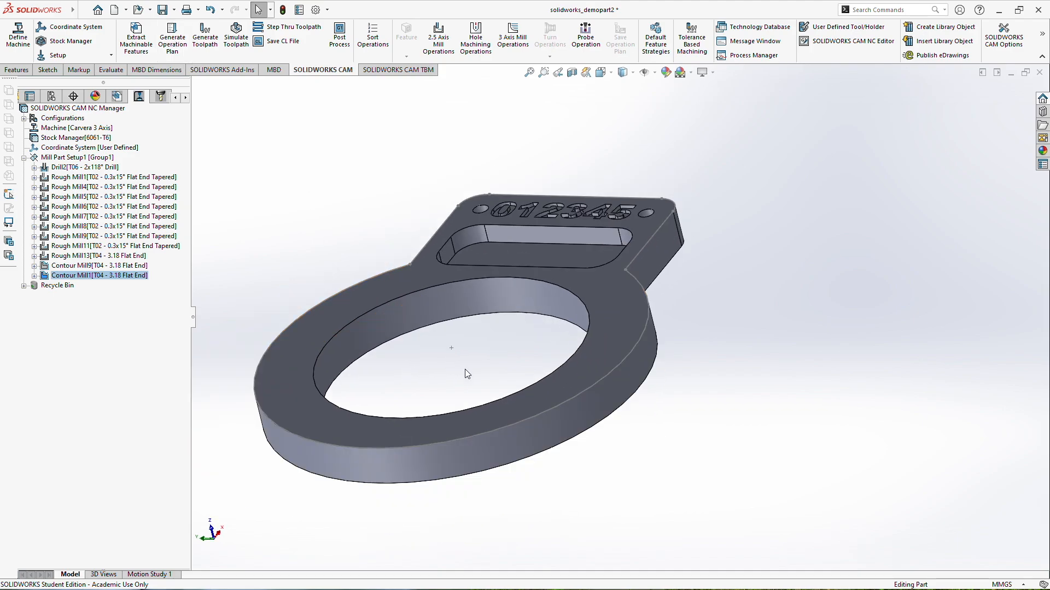
middle_click_drag(407, 240, 392, 227)
scroll(391, 227, "down", 1)
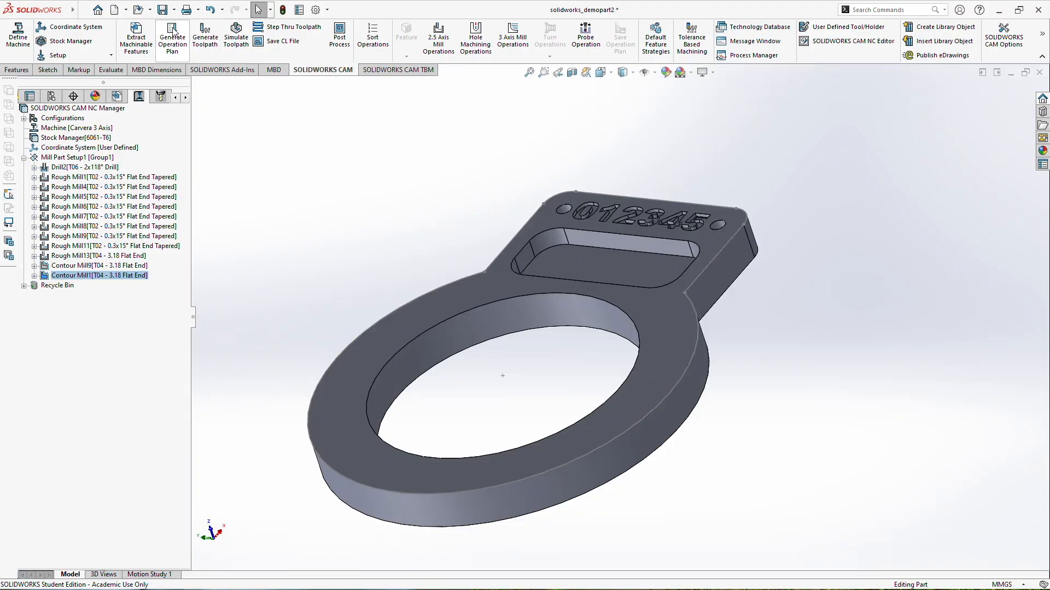
scroll(662, 284, "down", 3)
mouse_move(658, 287)
middle_mouse_down()
mouse_move(604, 253)
mouse_move(643, 279)
middle_mouse_up()
mouse_move(82, 188)
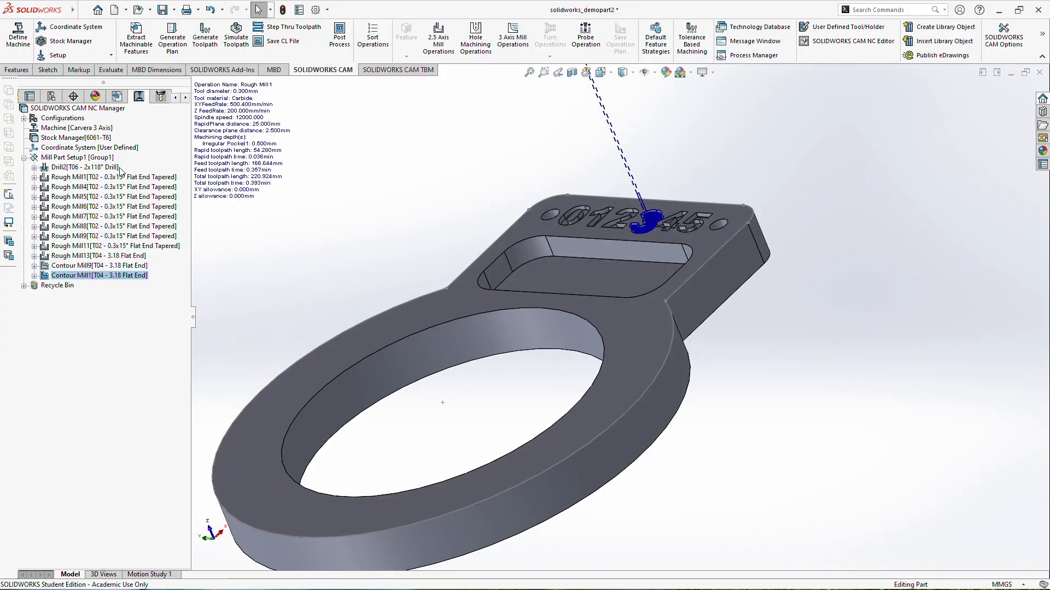
scroll(490, 284, "up", 1)
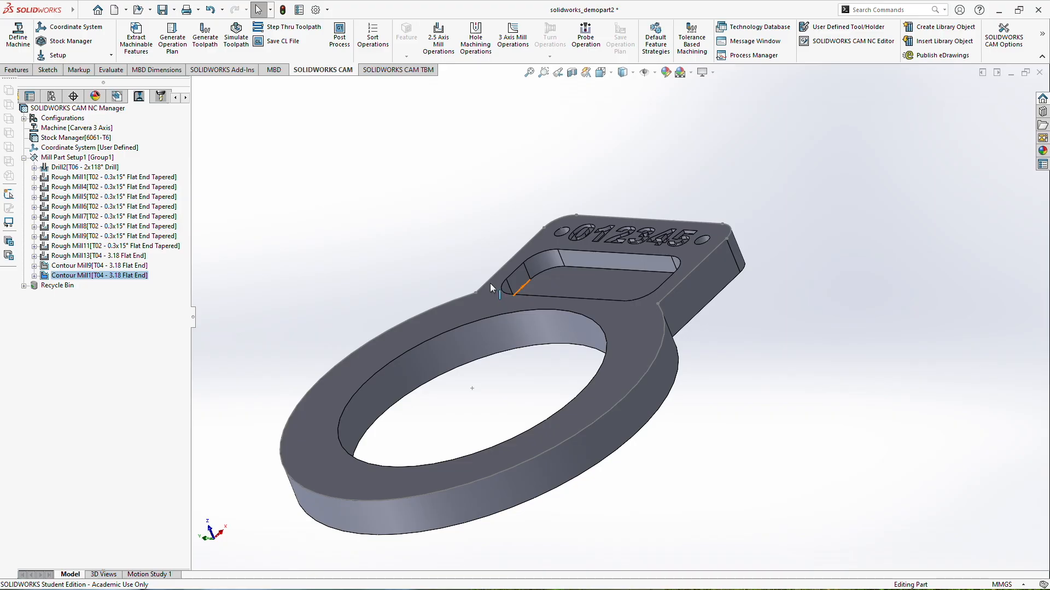
mouse_move(414, 283)
middle_mouse_down()
mouse_move(386, 281)
mouse_move(413, 282)
middle_mouse_up()
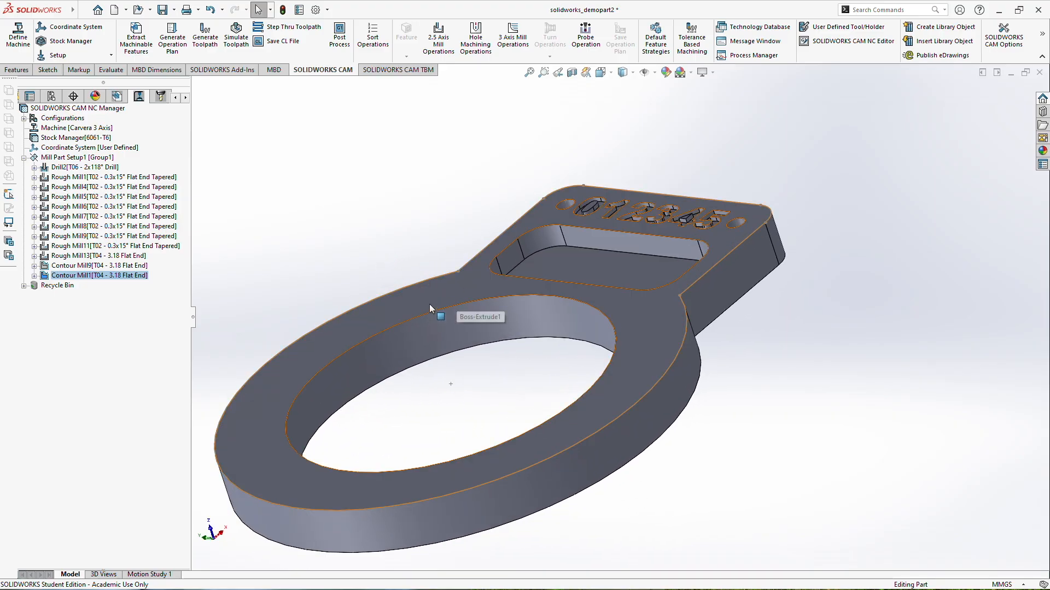
scroll(403, 297, "up", 2)
scroll(603, 437, "down", 1)
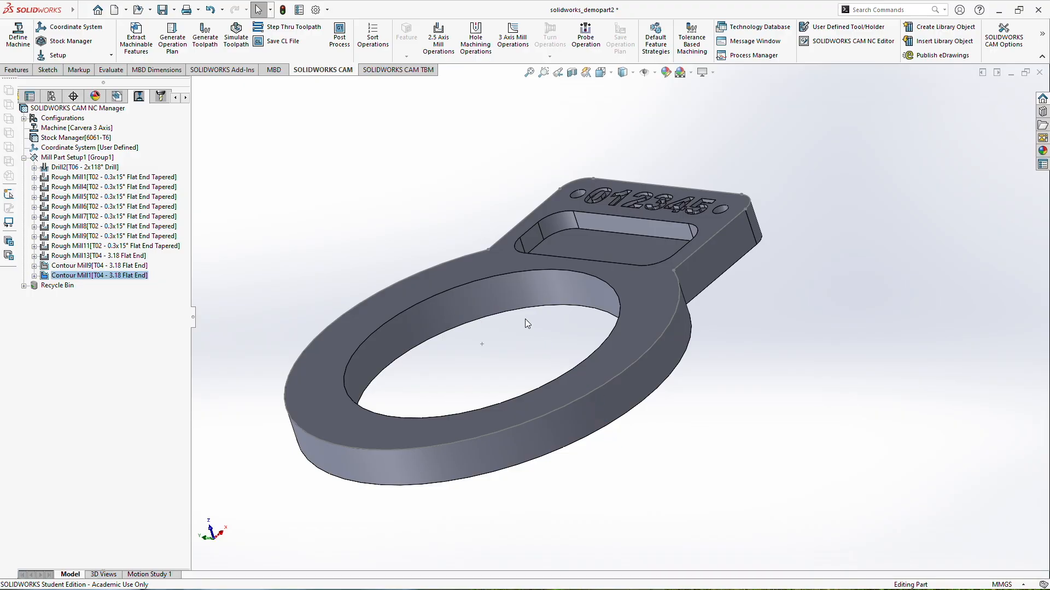
scroll(501, 250, "up", 1)
scroll(554, 248, "down", 1)
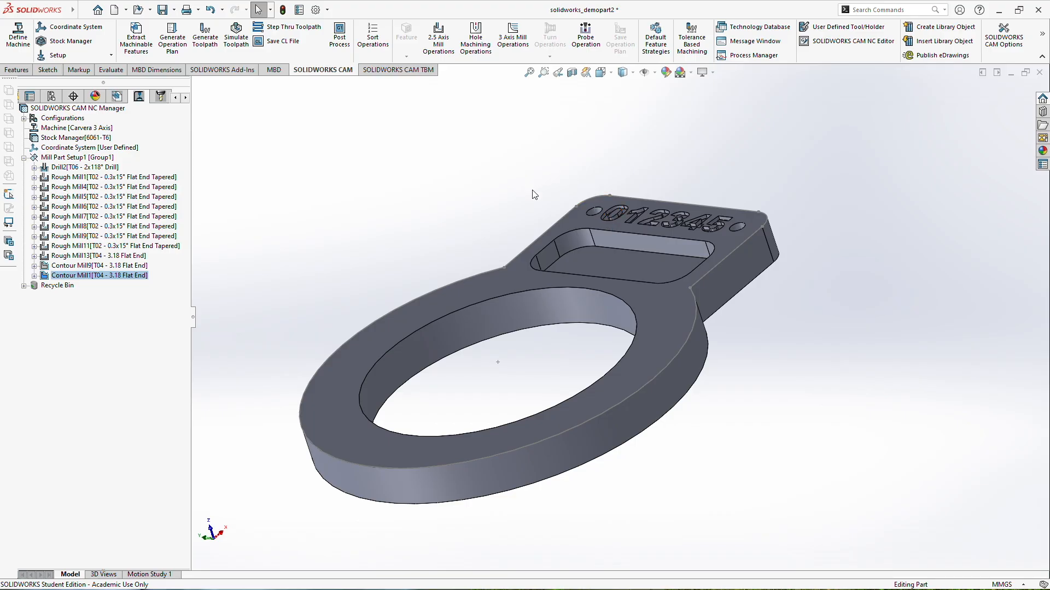
- Start a new 2.5-axis Contour Mill operation and choose the T05 - 45 Countersink tool from the tool crib
left_click(440, 40)
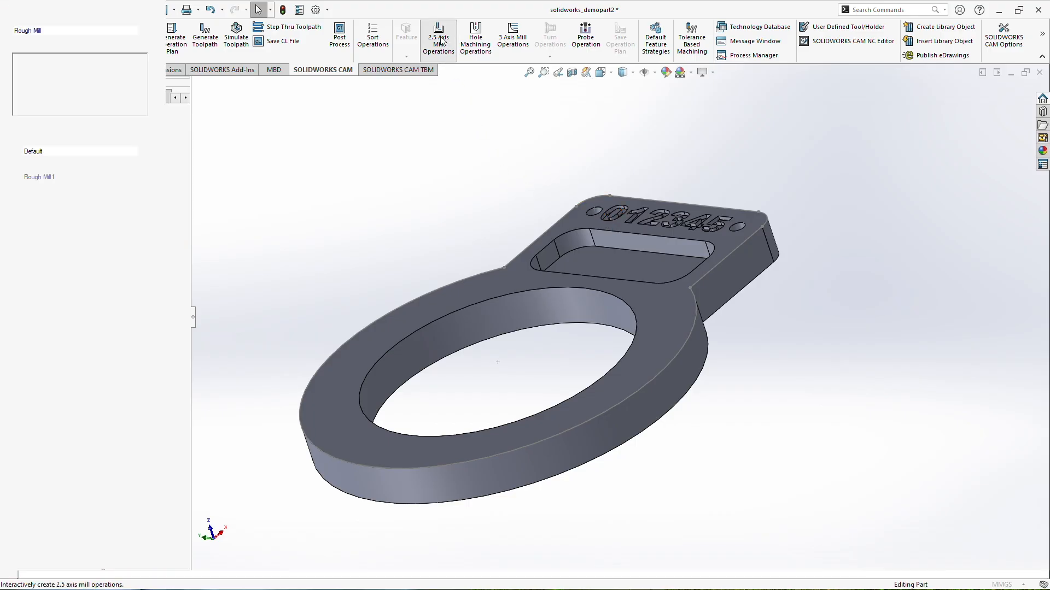
left_click(70, 171)
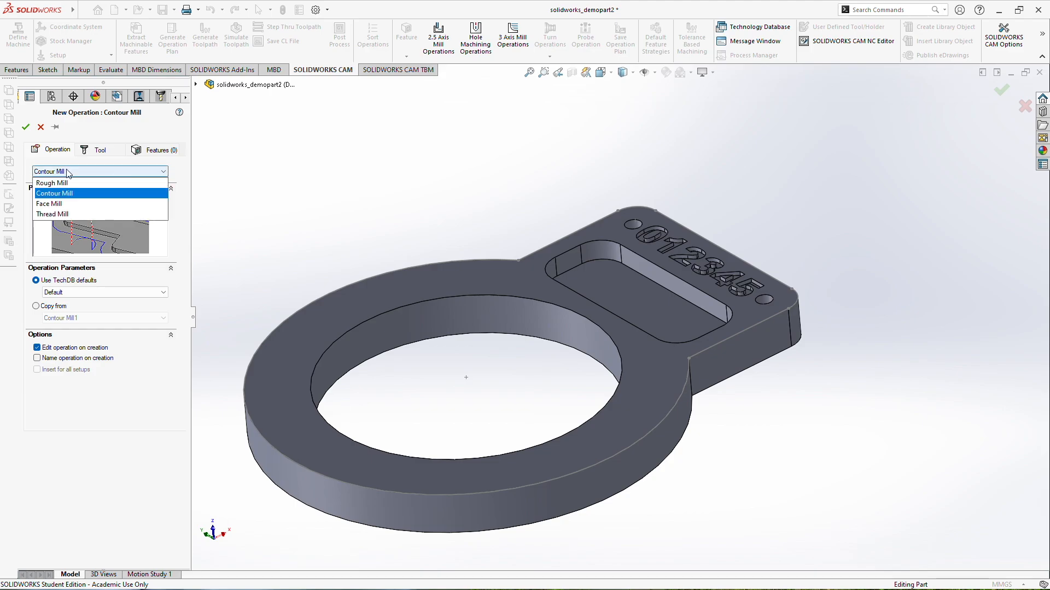
left_click(63, 184)
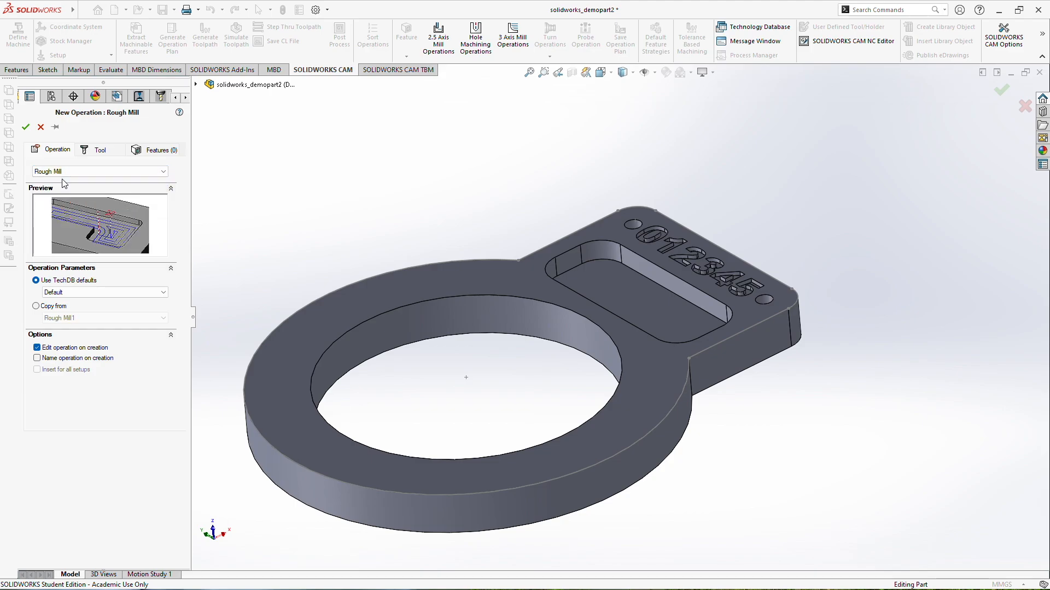
left_click(62, 171)
left_click(60, 194)
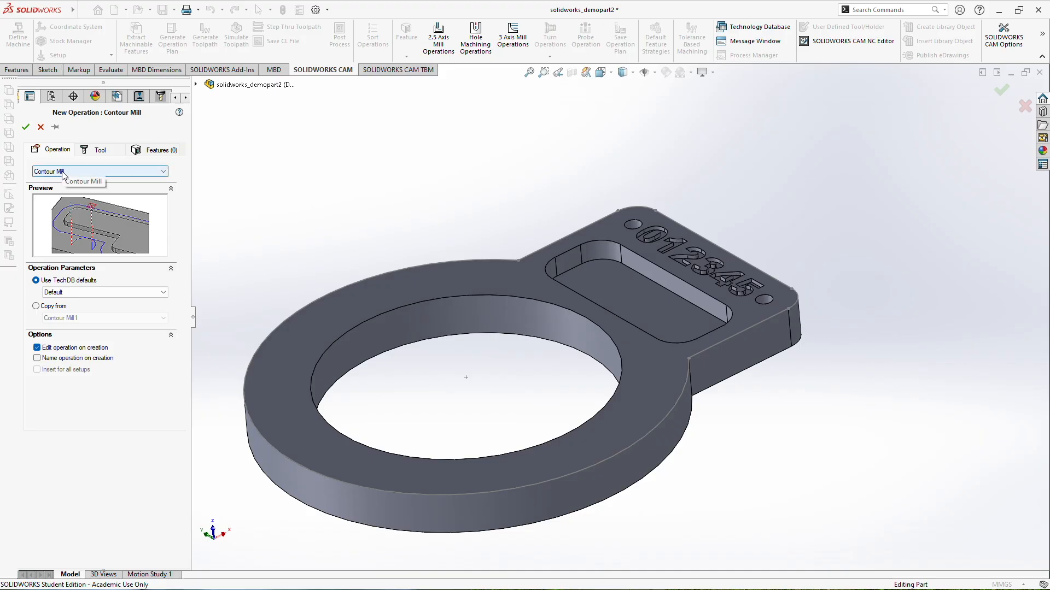
left_click(63, 173)
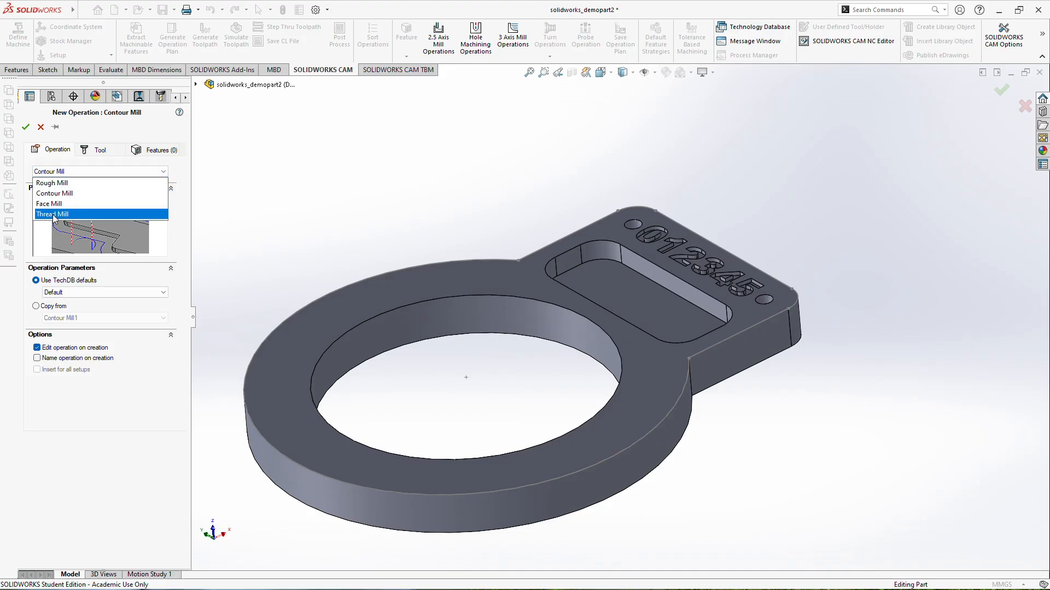
left_click(60, 172)
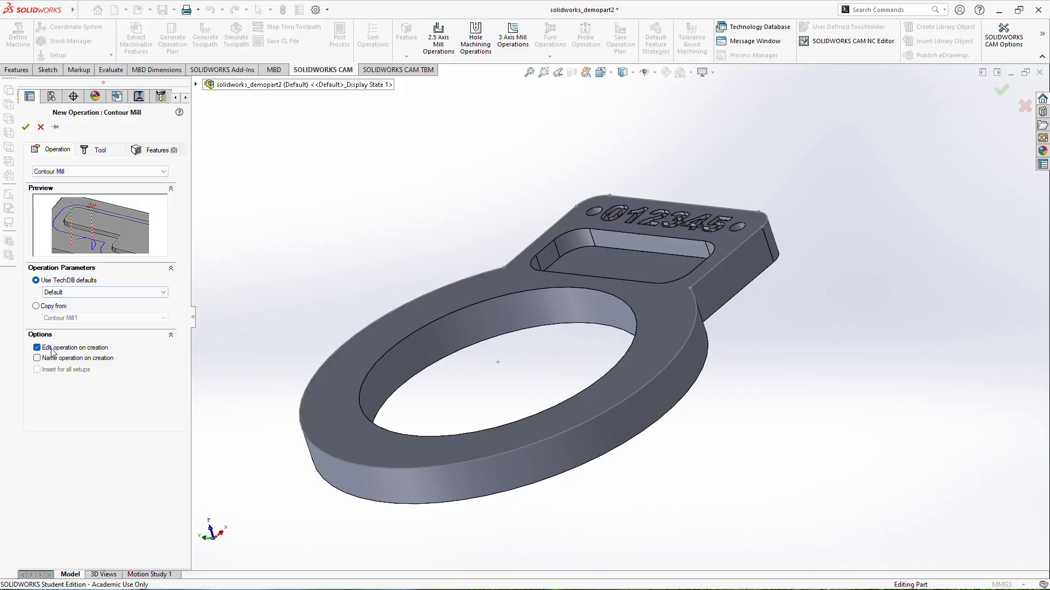
left_click(100, 151)
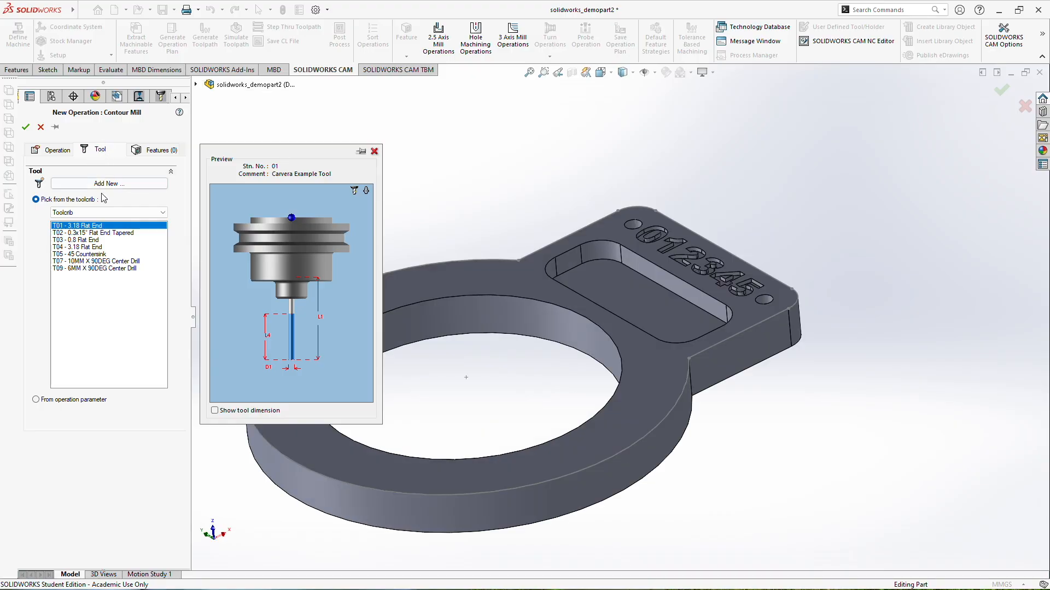
left_click(77, 254)
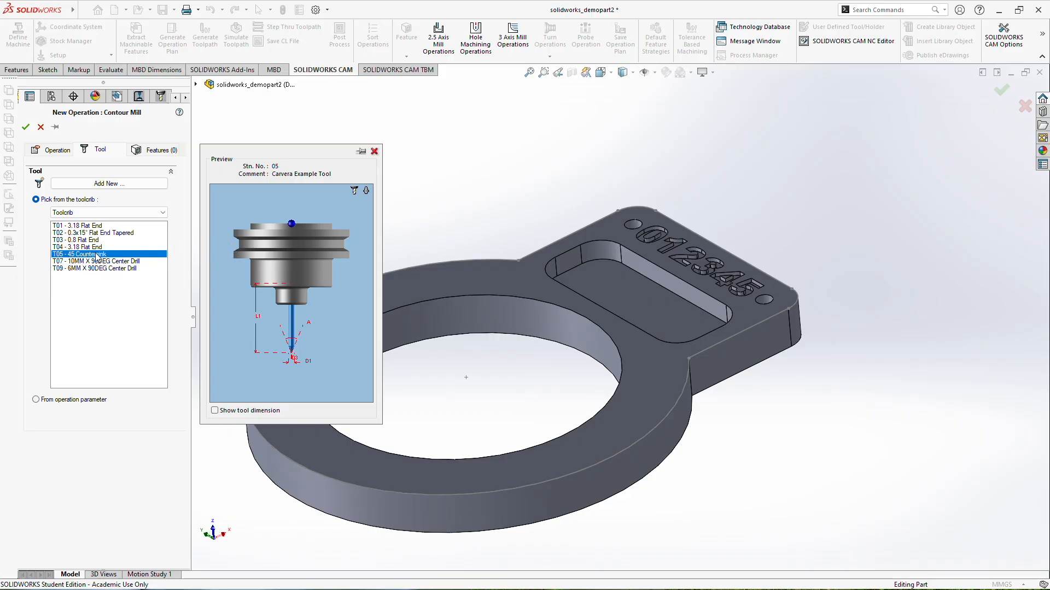
- Highlight Perimeter-Boss1 among the new operation's available features and examine its upper and lower outlines from the side
left_click(148, 156)
middle_click_drag(306, 229, 276, 261)
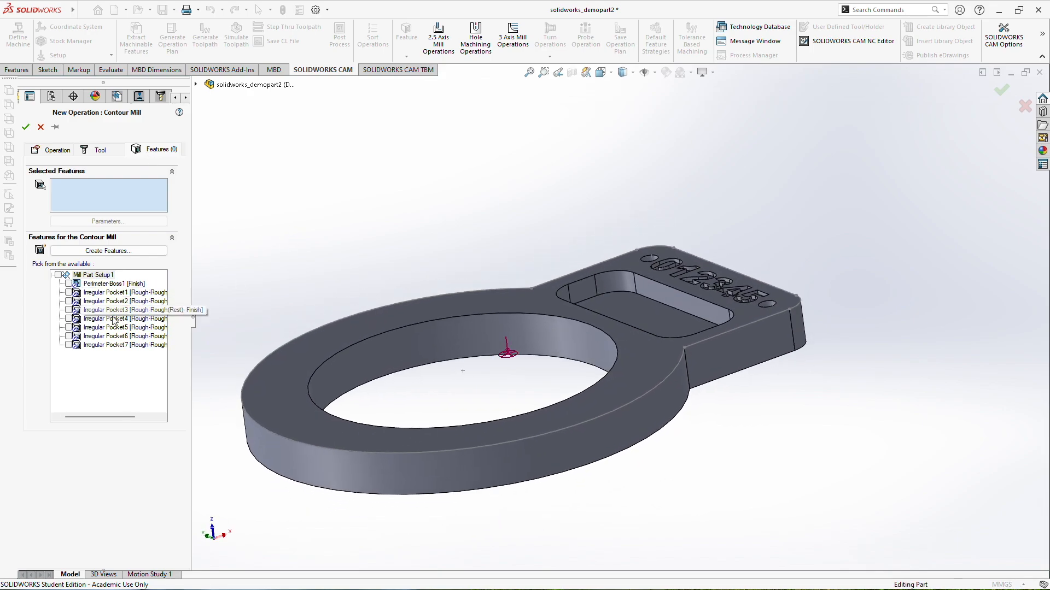
left_click(117, 283)
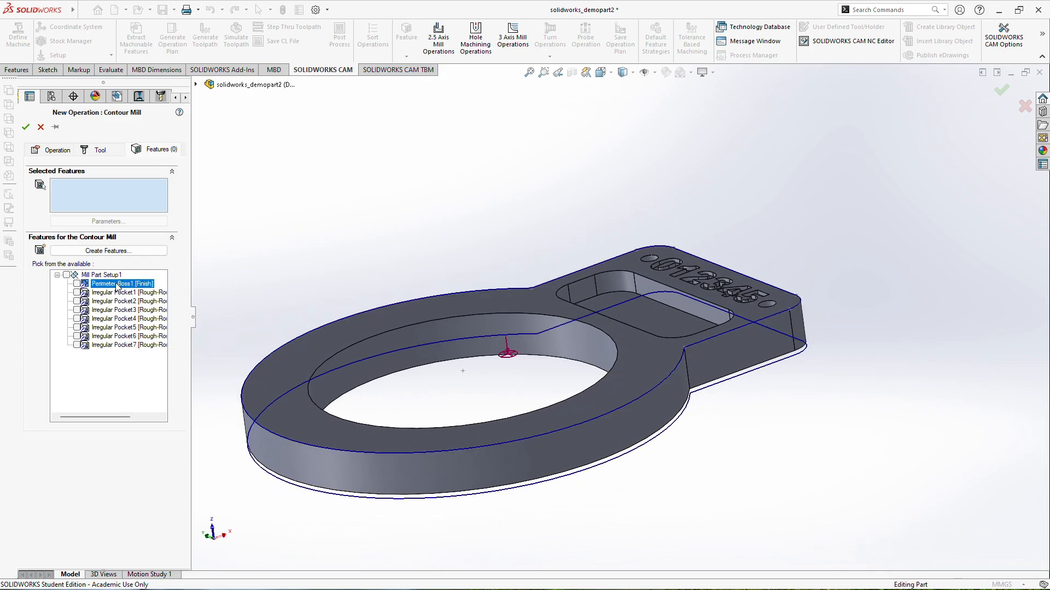
middle_click_drag(203, 293, 362, 290)
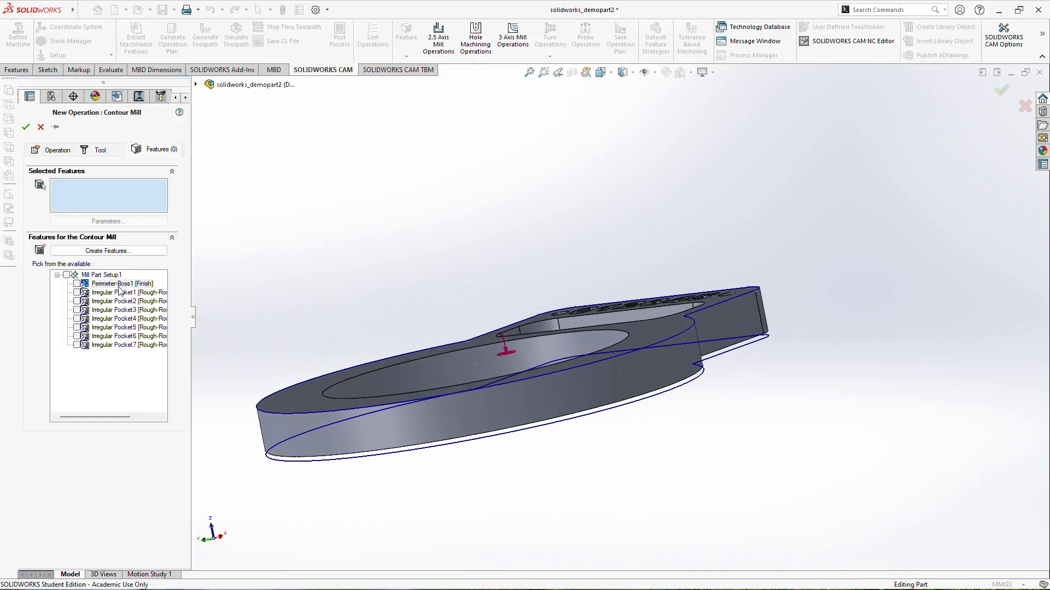
mouse_move(375, 329)
middle_mouse_down()
mouse_move(391, 307)
mouse_move(385, 298)
mouse_move(364, 312)
middle_mouse_up()
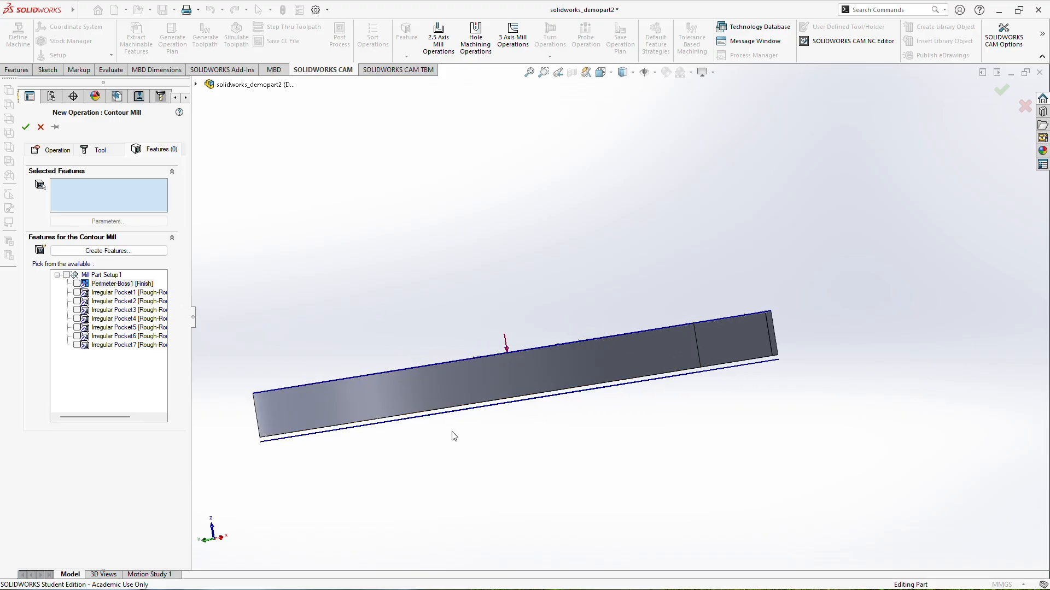
middle_click_drag(451, 432, 443, 441)
middle_click_drag(525, 438, 526, 443)
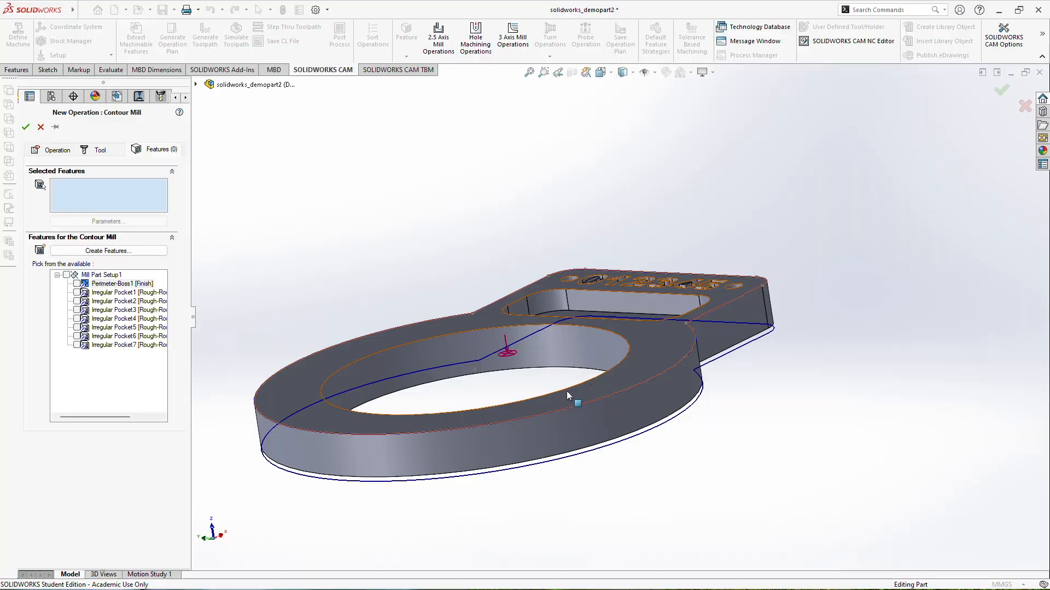
middle_click_drag(387, 423, 407, 400)
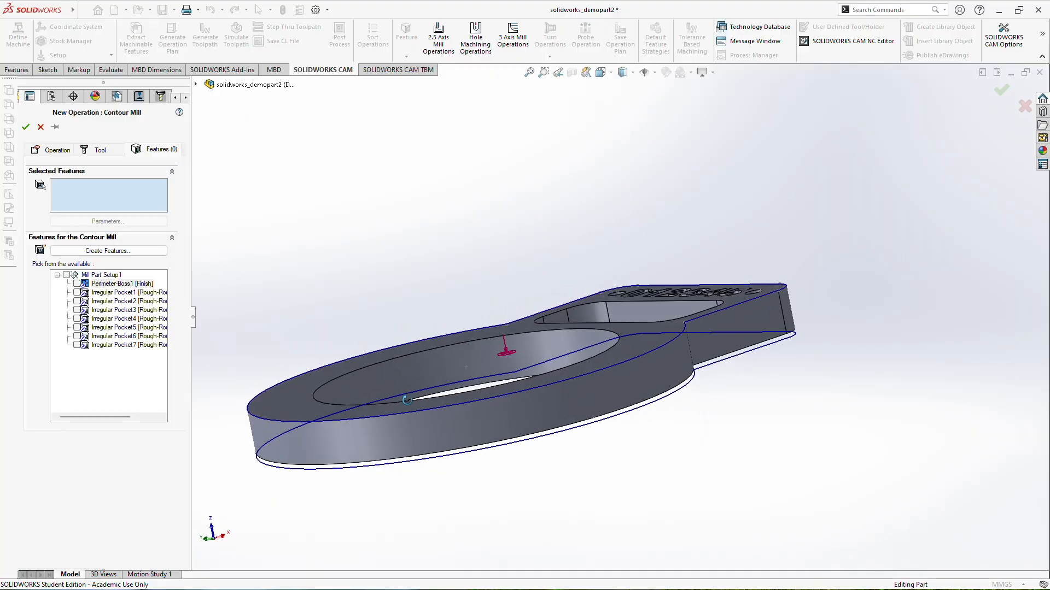
- Create a part perimeter feature of type Boss for the contour operation, with the end condition at the top of the part
left_click(108, 254)
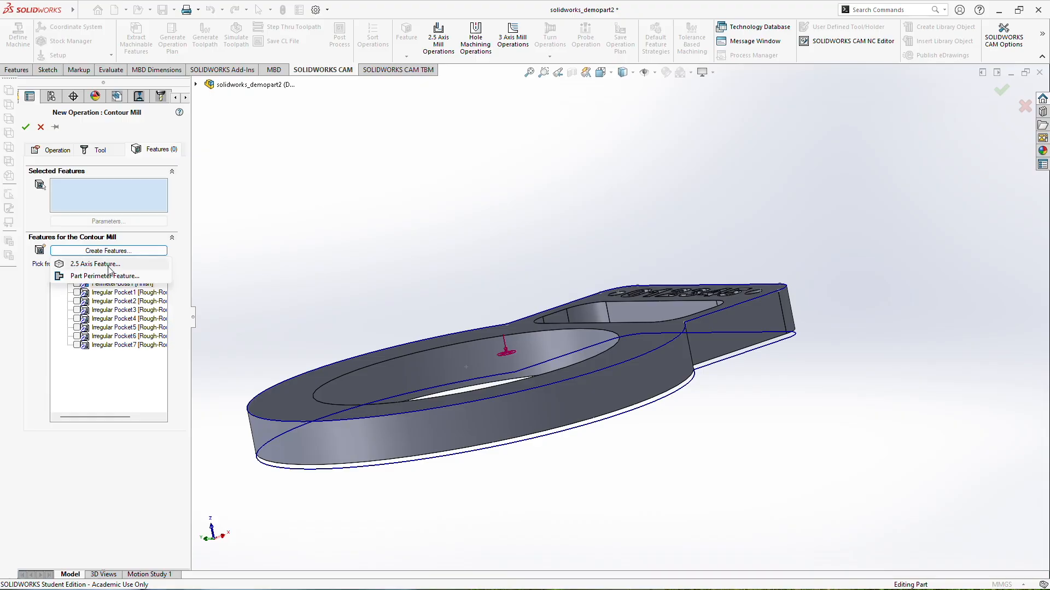
left_click(98, 275)
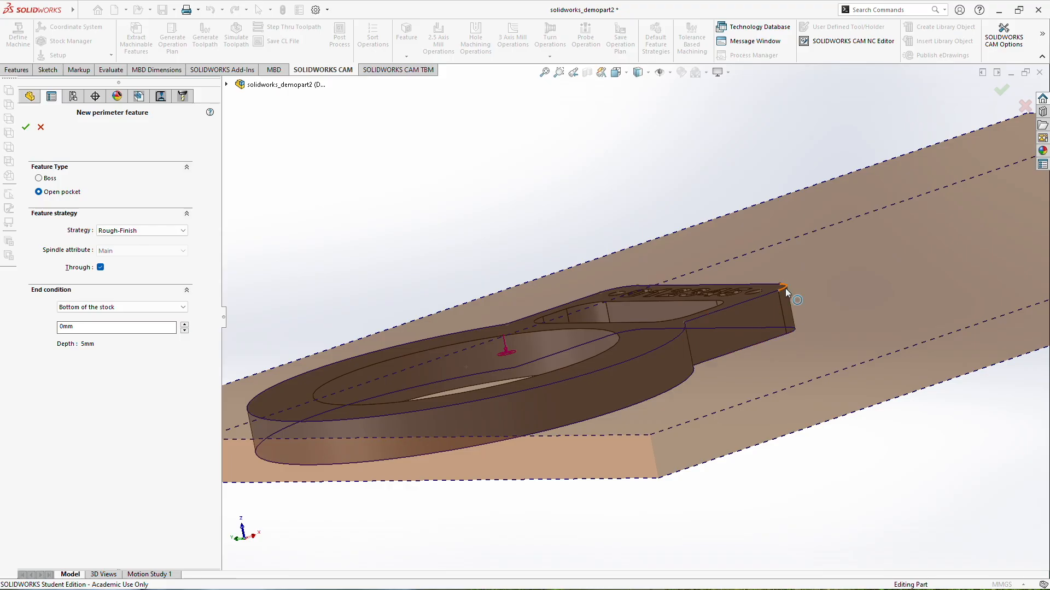
left_click(769, 293)
middle_click_drag(697, 277, 706, 313)
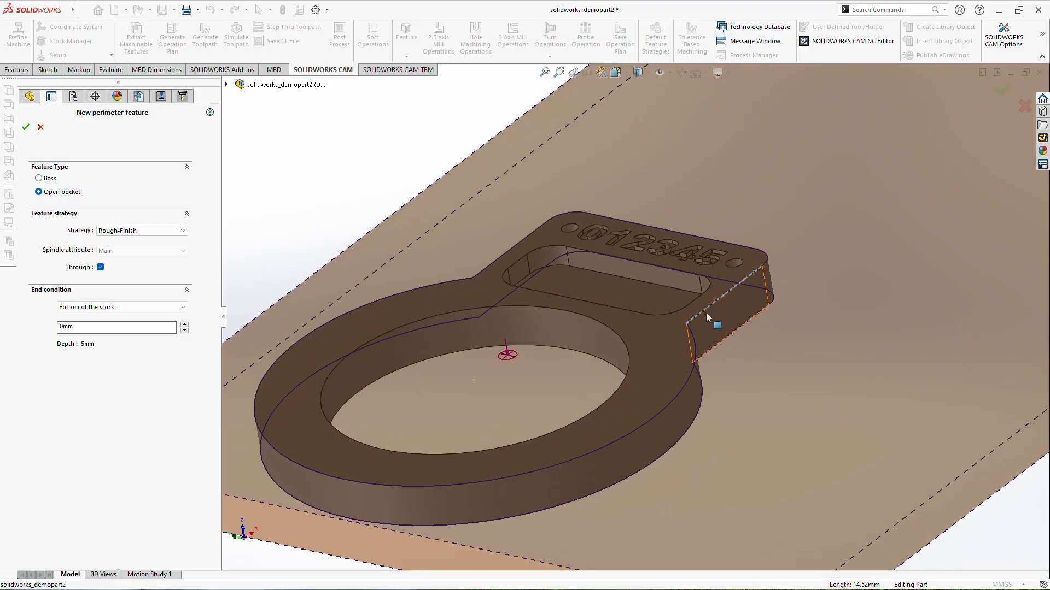
left_click(39, 179)
left_click(123, 309)
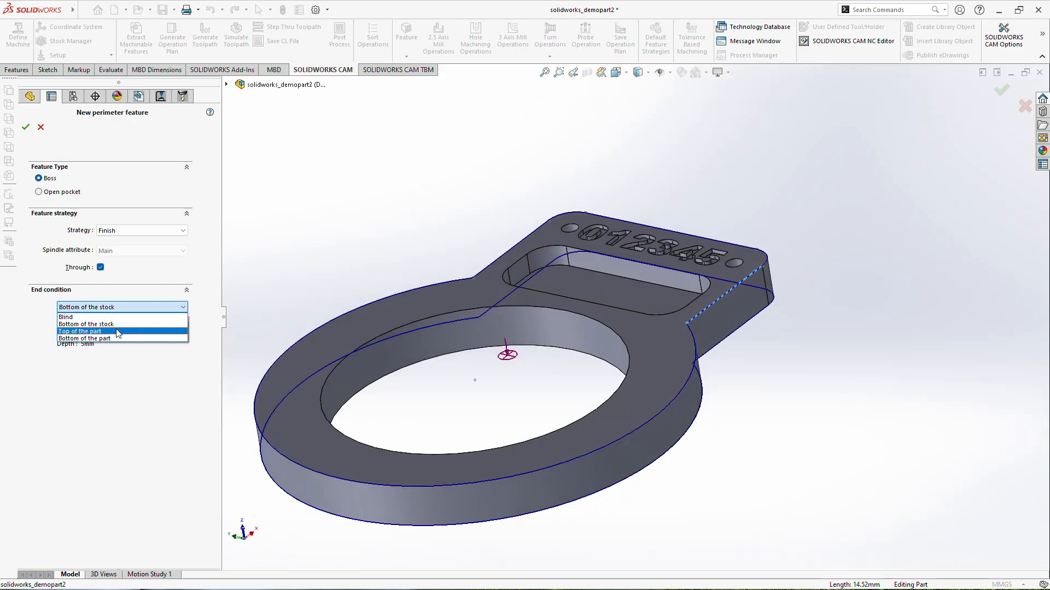
left_click(114, 331)
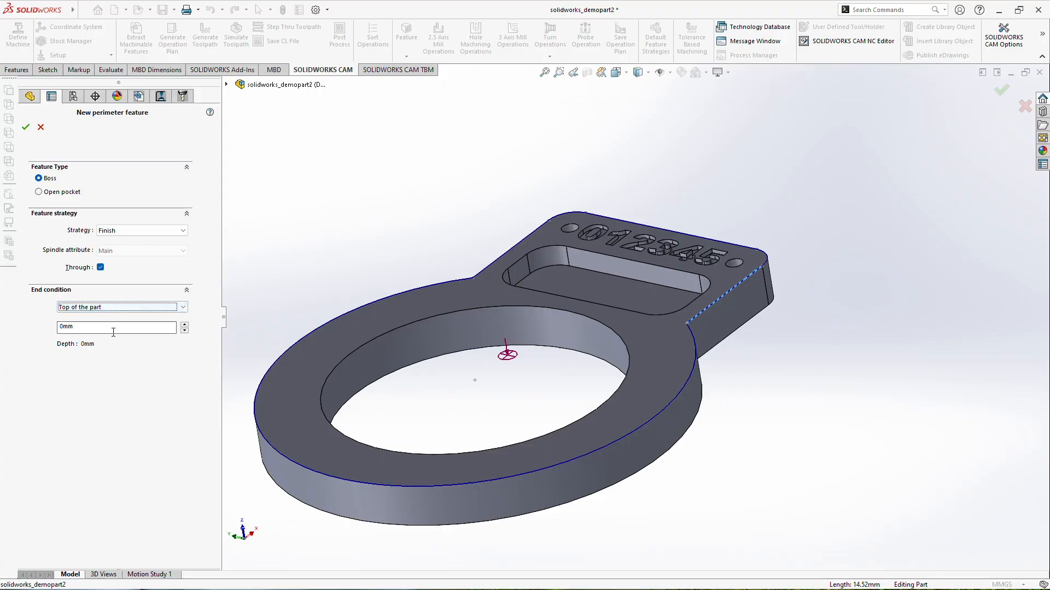
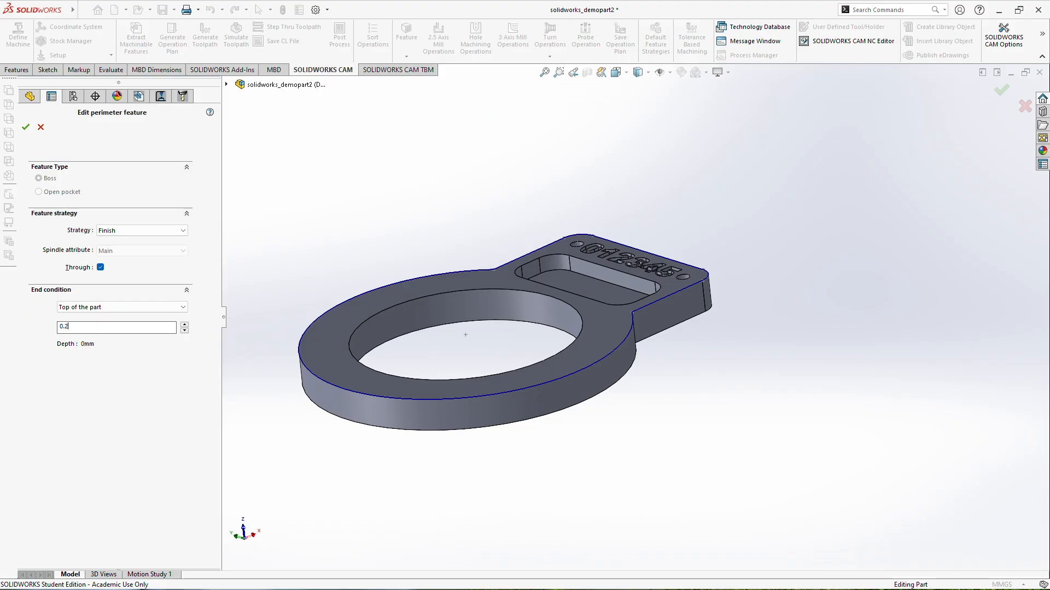
- Set the perimeter feature's end offset from the top of the part to 0.2 mm and create the countersink contour operation
left_click(295, 235)
scroll(445, 406, "down", 4)
middle_click_drag(449, 386, 438, 333)
middle_click_drag(444, 351, 370, 347)
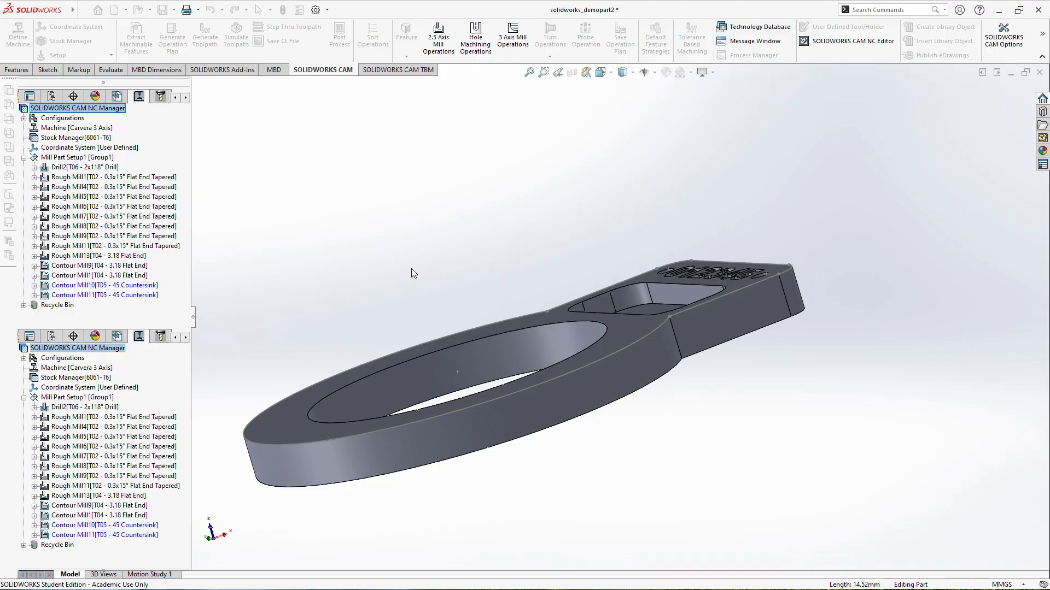
scroll(475, 188, "up", 3)
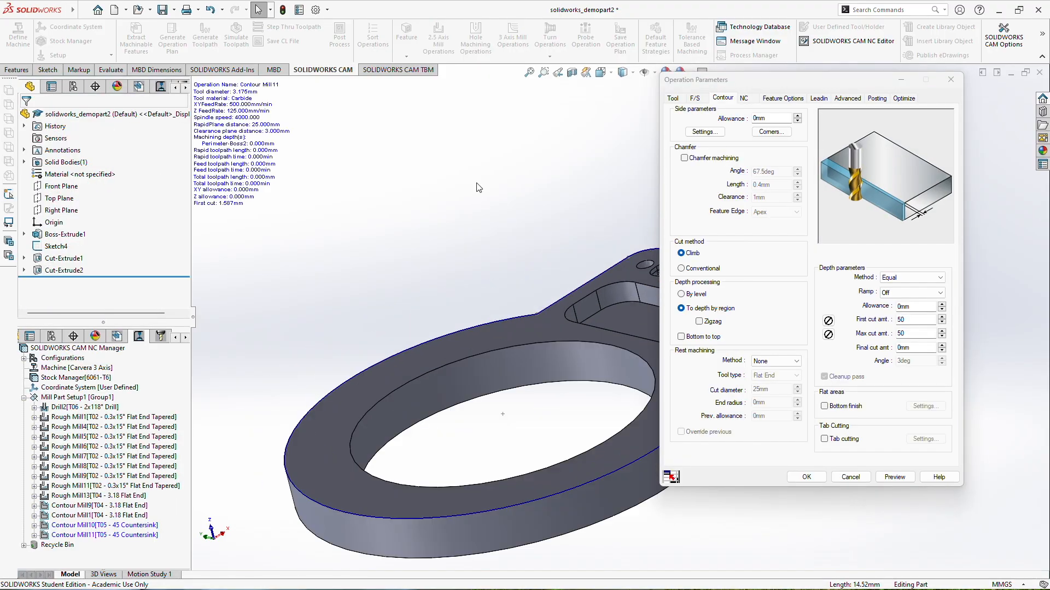
- Check the countersink's tool dimensions and define the contour operation's feeds and speeds by Tool
left_click_drag(730, 83, 362, 112)
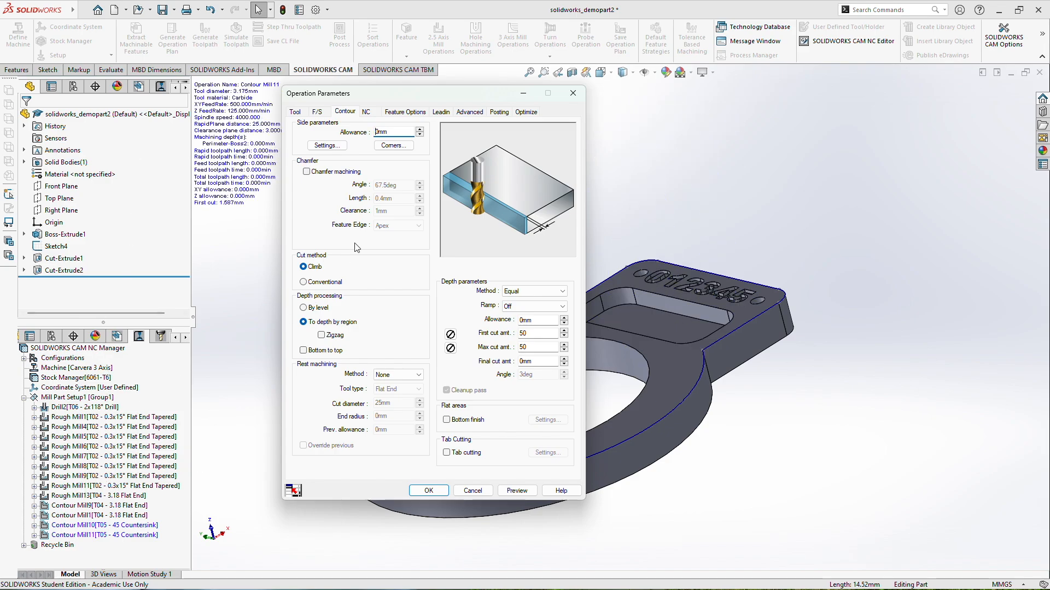
left_click(296, 112)
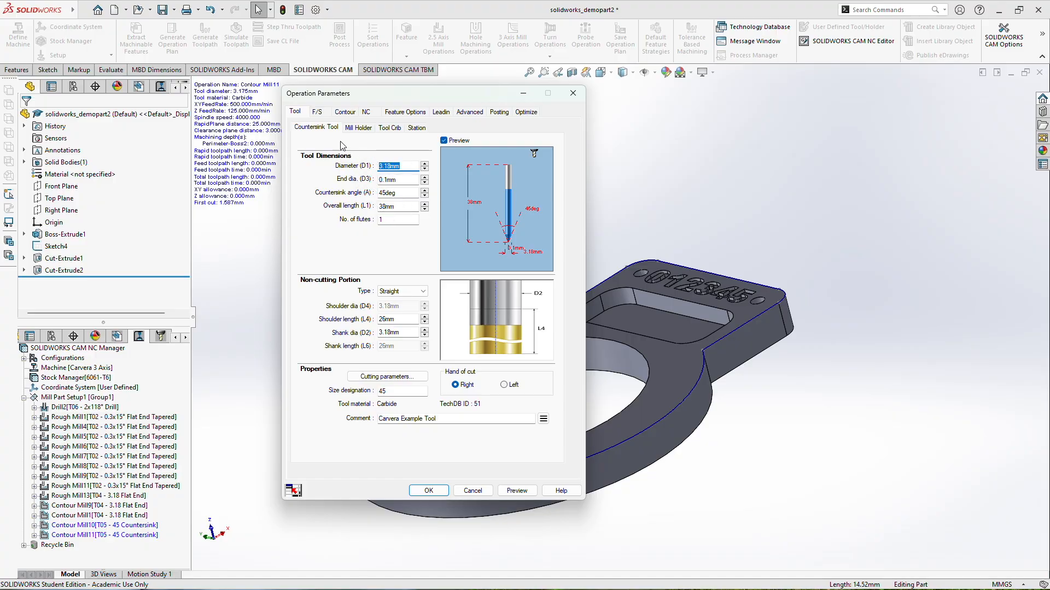
left_click(320, 116)
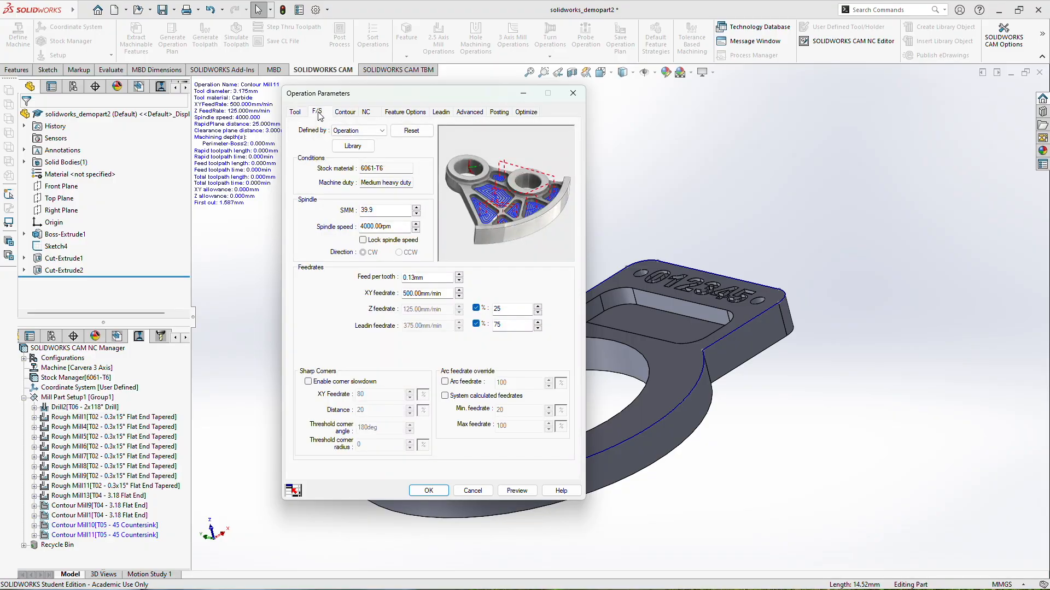
left_click(363, 131)
left_click(365, 165)
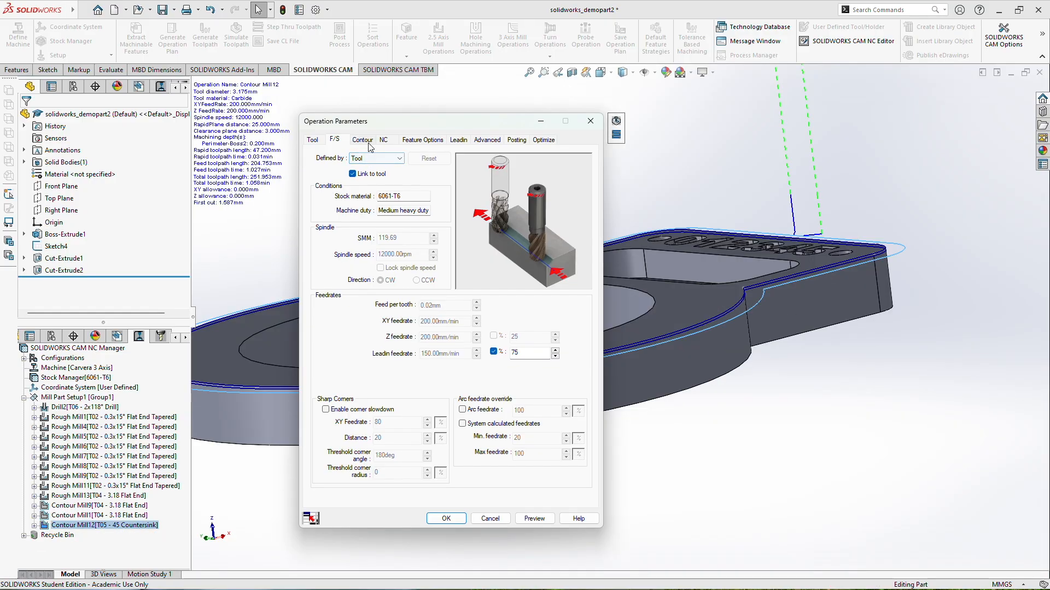
- Enable chamfer machining for the countersink contour operation with a 0.1 mm length and 0.1 mm clearance, and accept the parameters
left_click(369, 143)
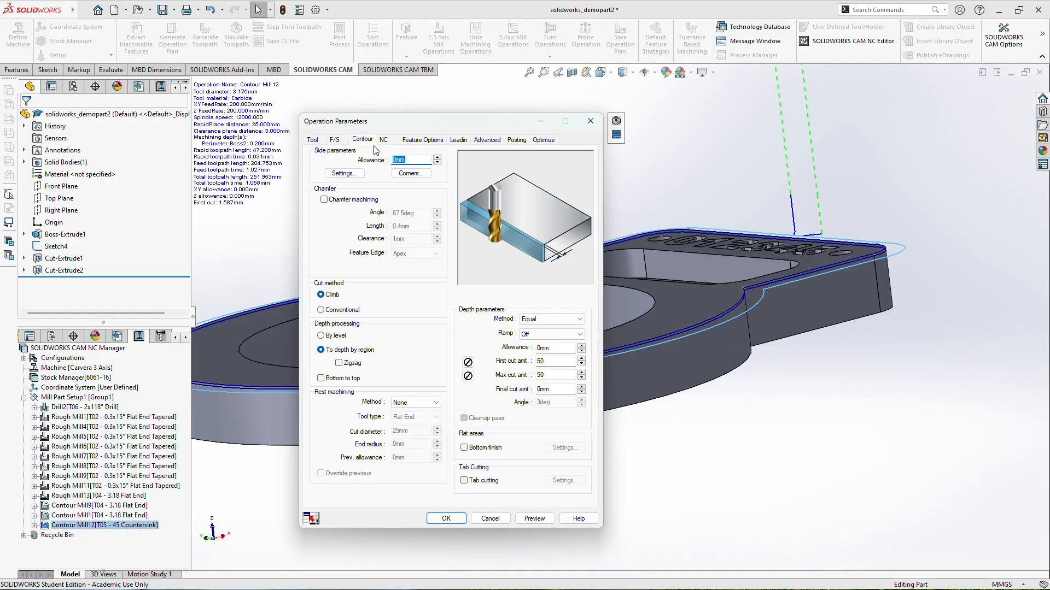
left_click(337, 199)
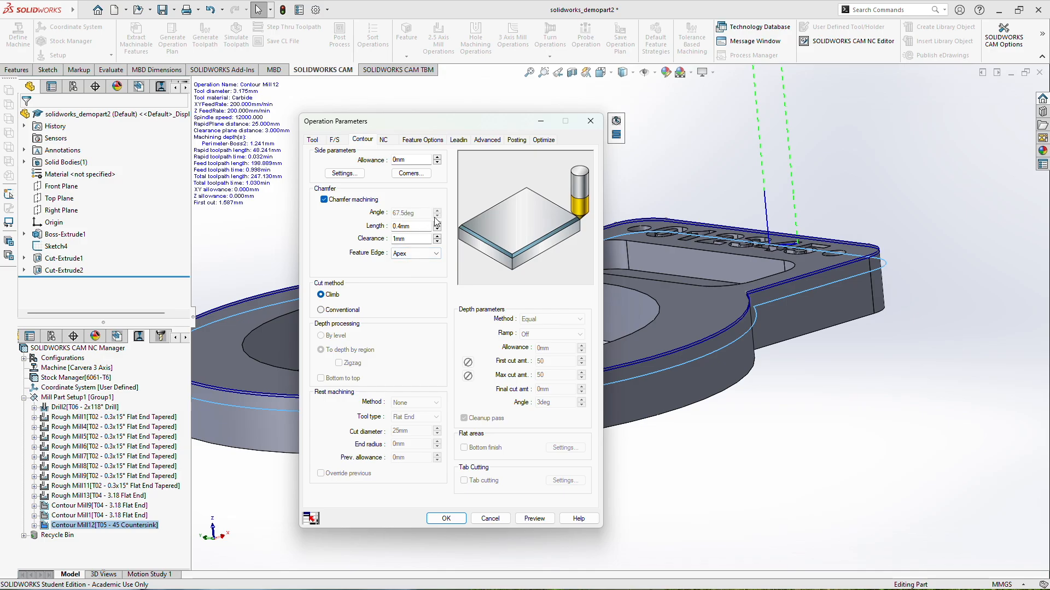
double_click(393, 228)
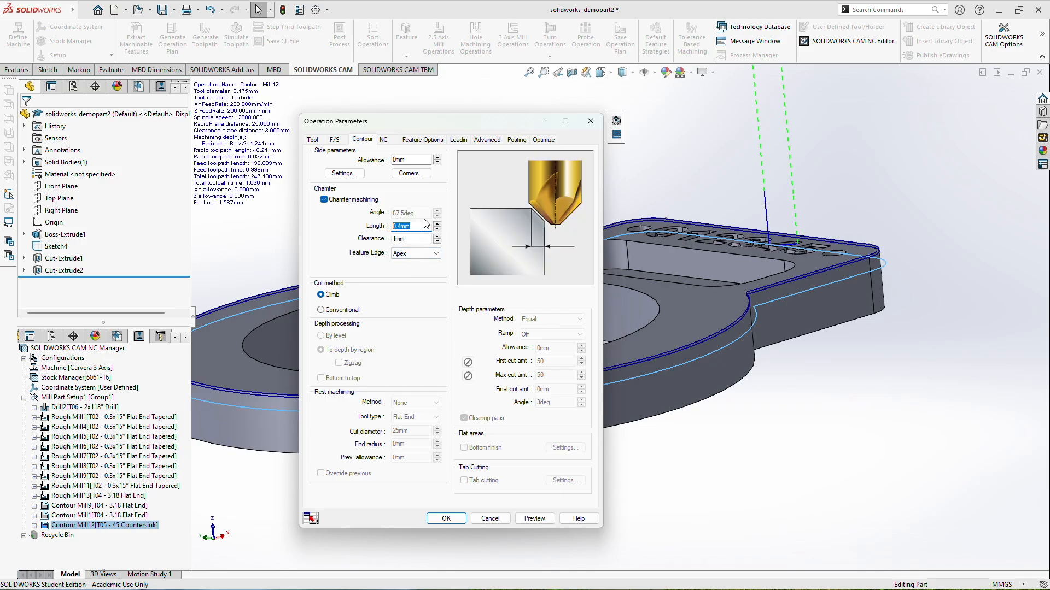
type("0.1")
key("Tab")
type("0.")
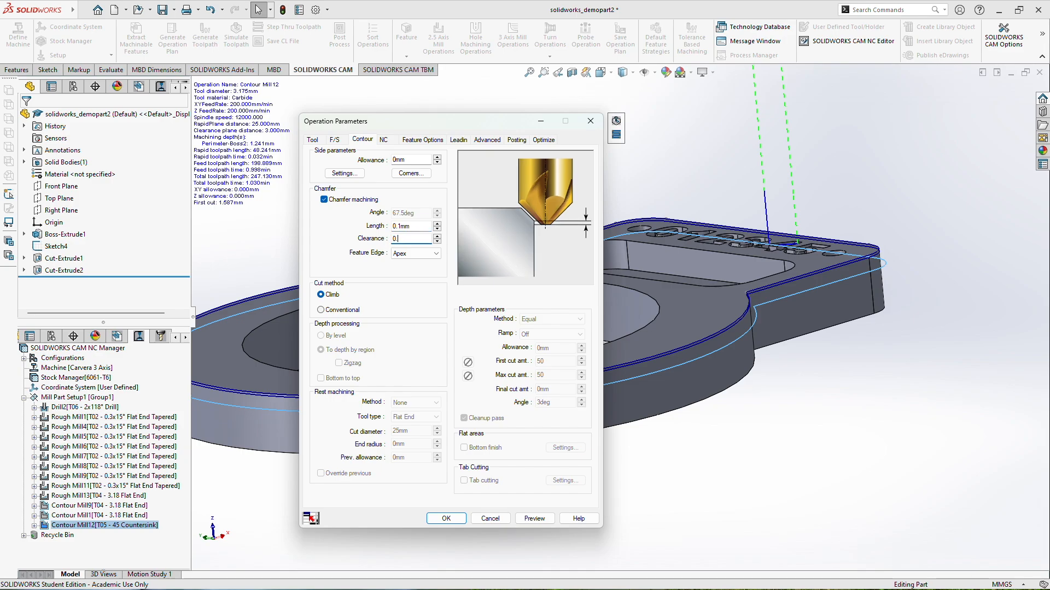
type("1")
left_click(407, 226)
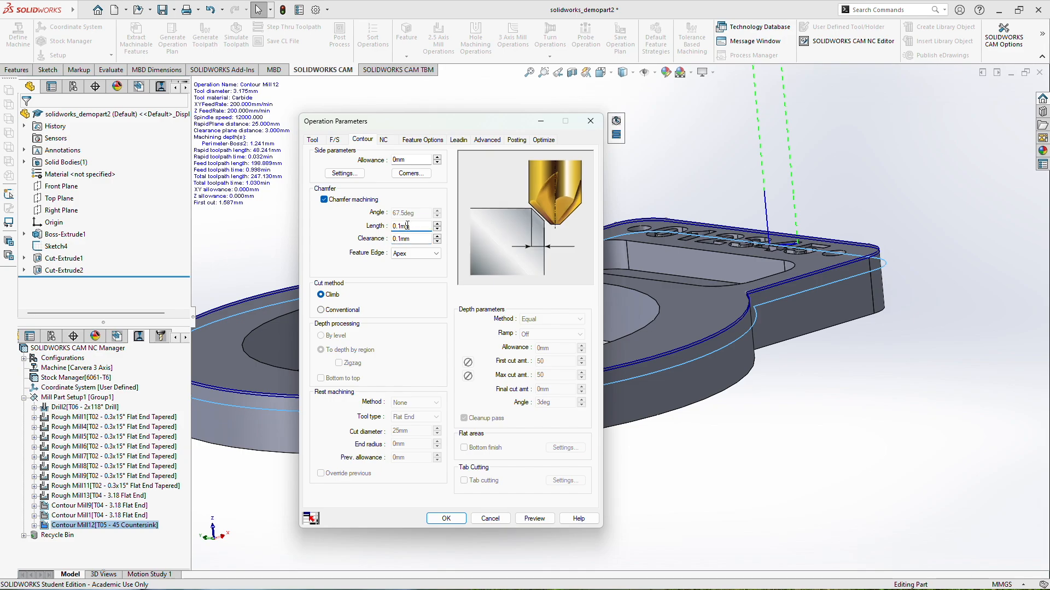
left_click(446, 519)
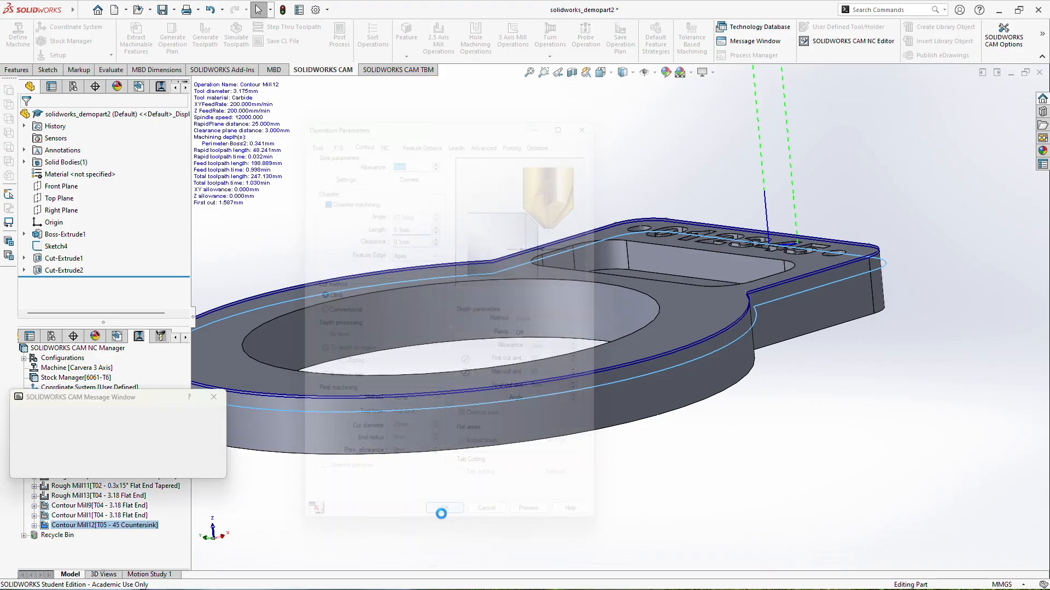
- Simulate the countersink chamfer toolpath, close the simulation, and inspect the path along the part's upper outline
middle_click_drag(686, 323, 660, 325)
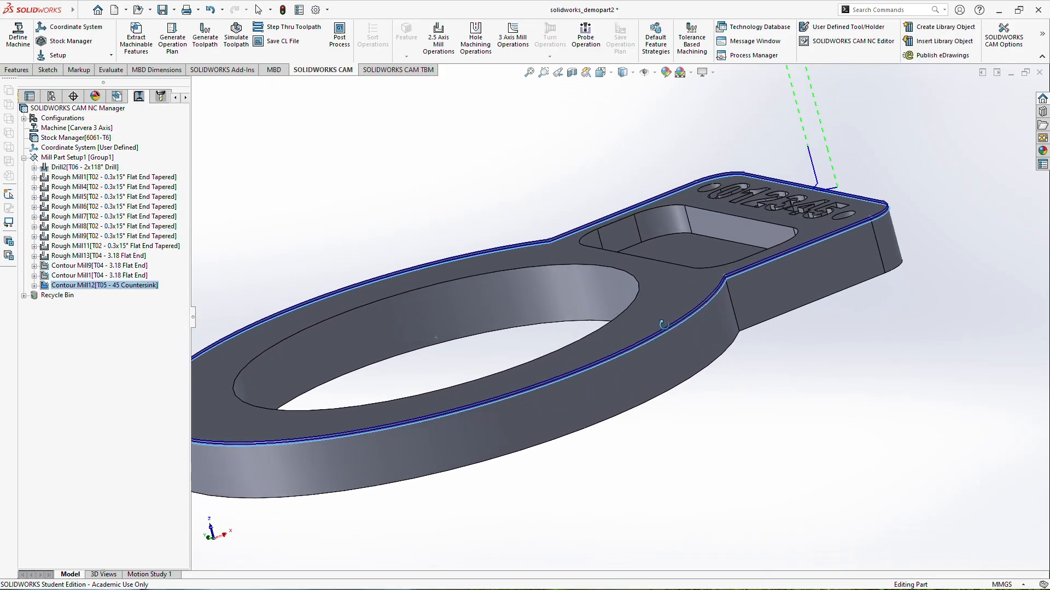
right_click(138, 287)
left_click(180, 266)
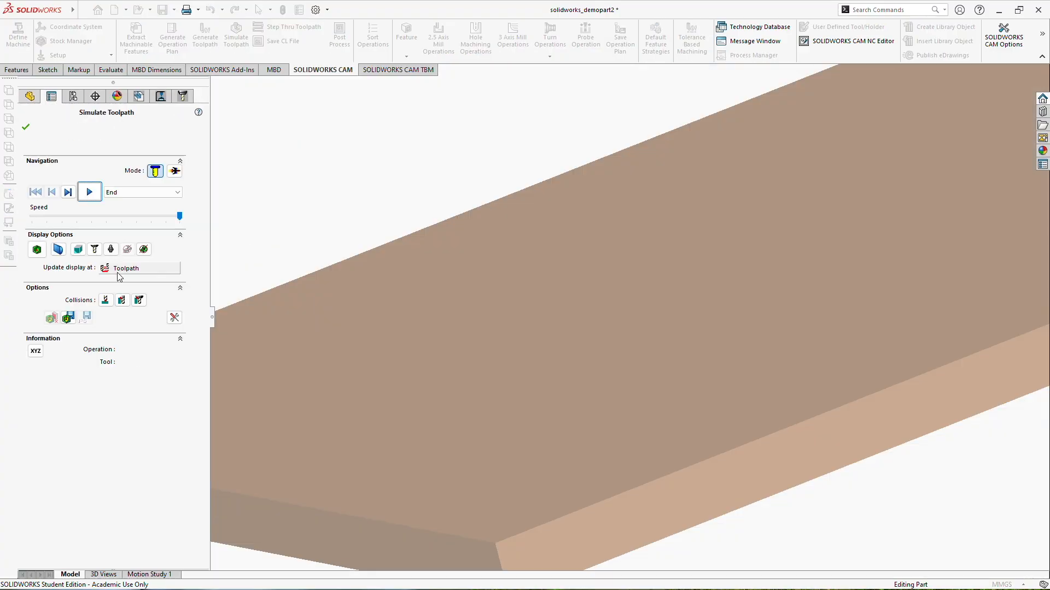
left_click(90, 192)
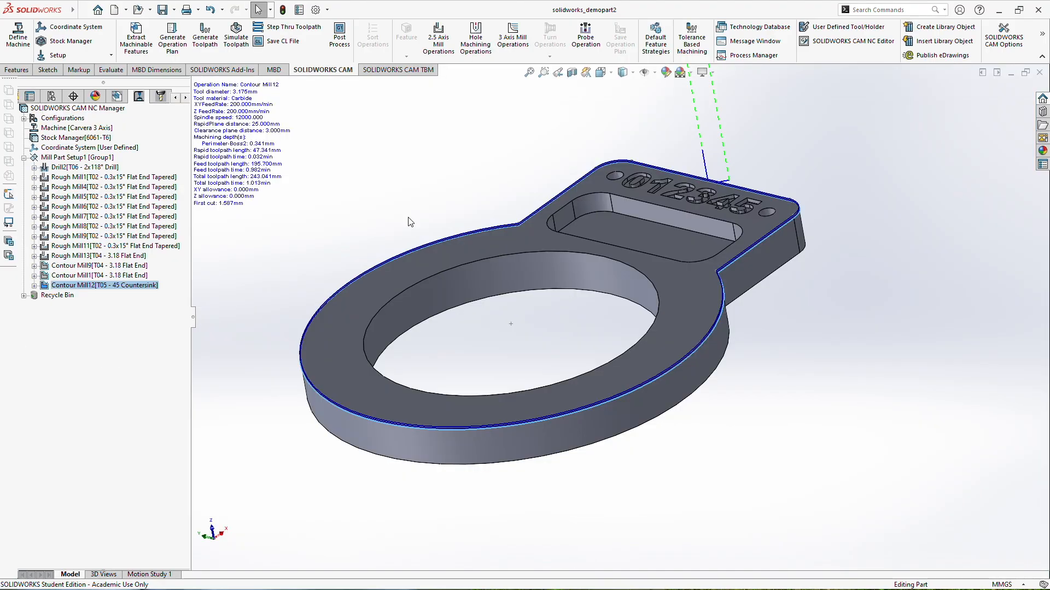
scroll(408, 217, "down", 1)
scroll(578, 264, "up", 1)
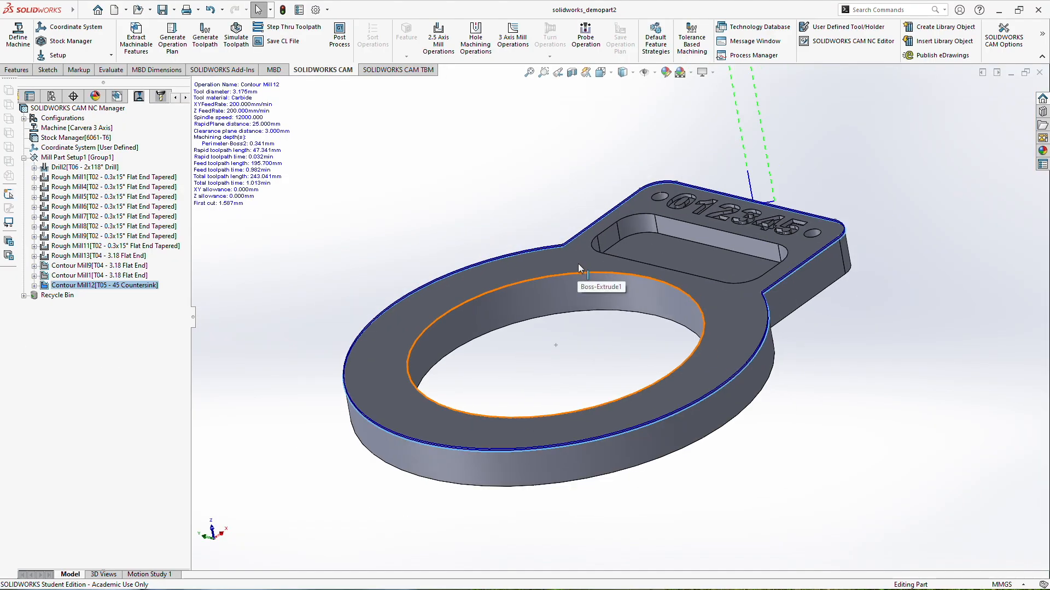
scroll(579, 263, "down", 1)
middle_click_drag(891, 295, 874, 278)
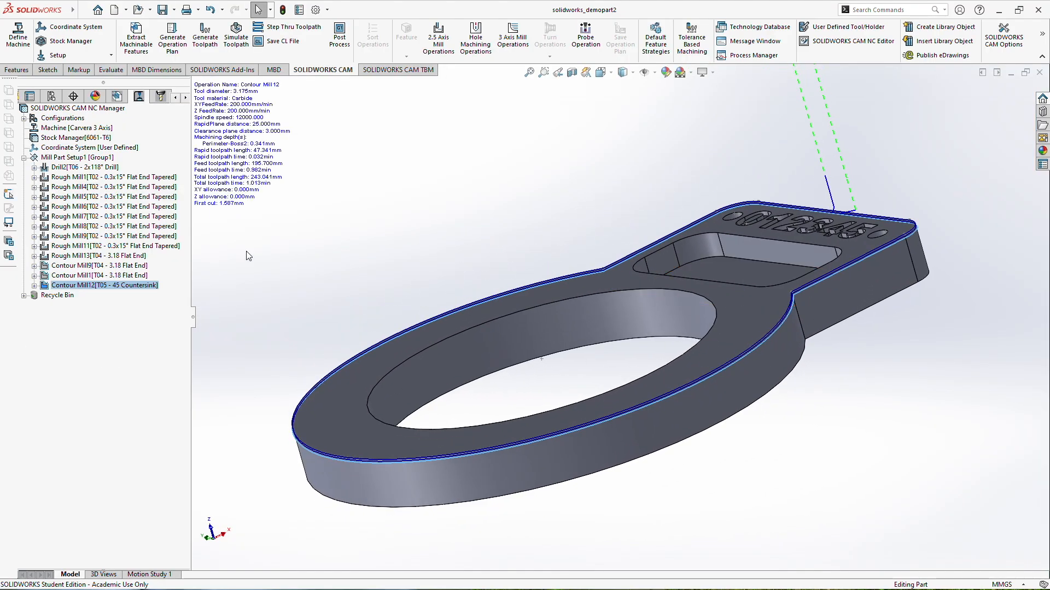
- Reorder the operations so that the countersink chamfer Contour Mill12 runs before the perimeter cut Contour Mill1, and compare both toolpaths
left_click(96, 275)
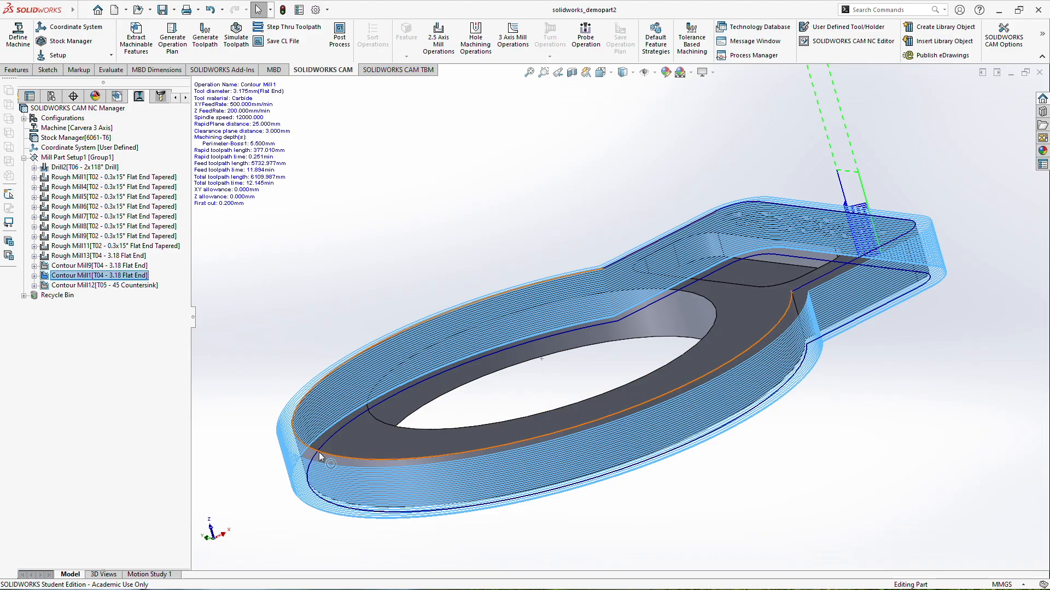
mouse_move(135, 288)
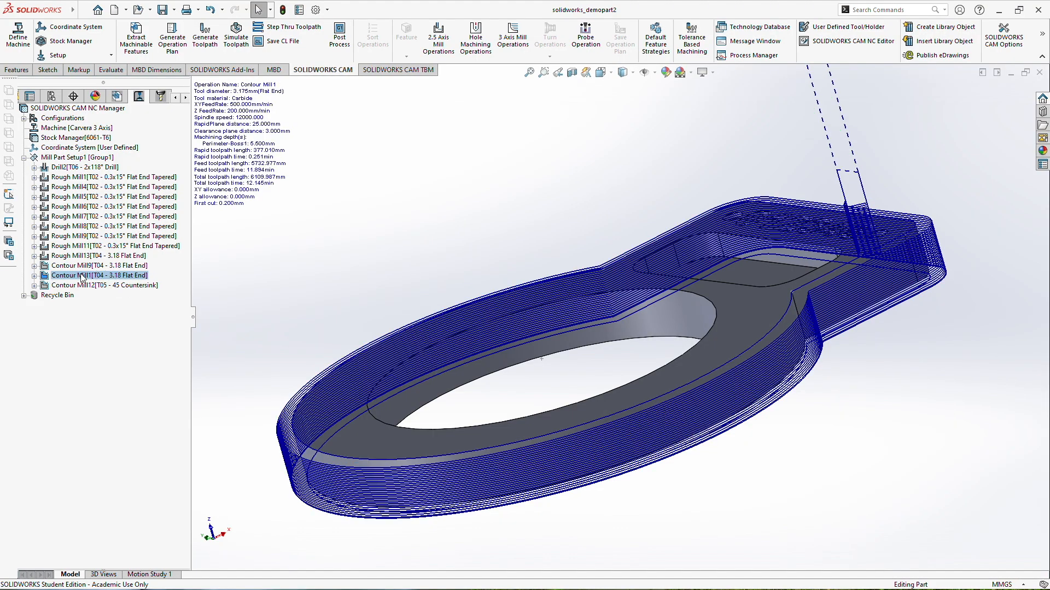
left_click(101, 285)
left_click_drag(102, 287, 101, 289)
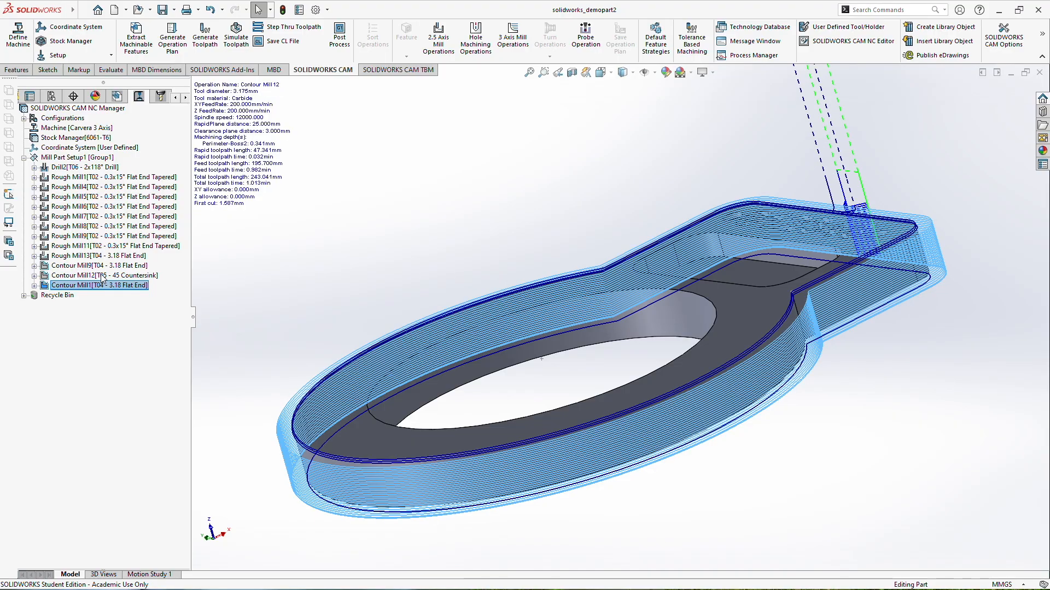
left_click(103, 276)
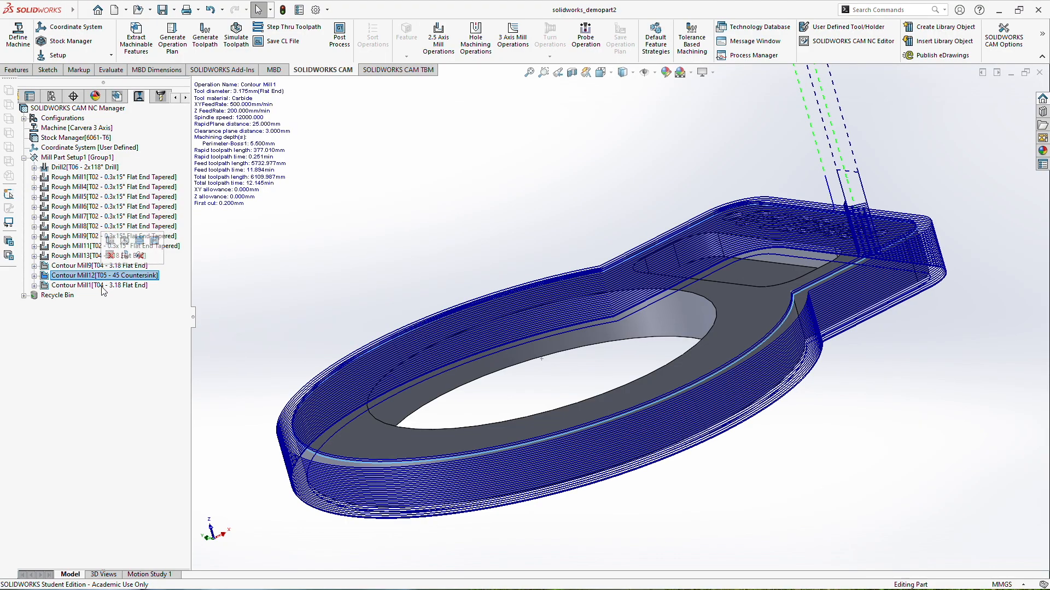
left_click(104, 285)
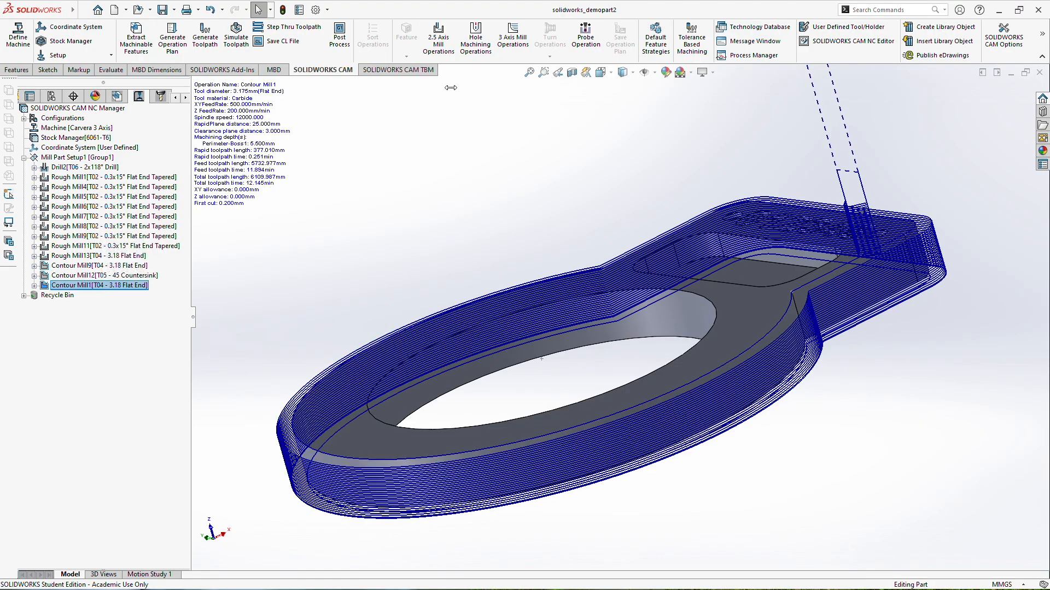
- Start another 2.5-axis Contour Mill operation with the T04 - 3.18 Flat End tool and show its feature selection
left_click(445, 44)
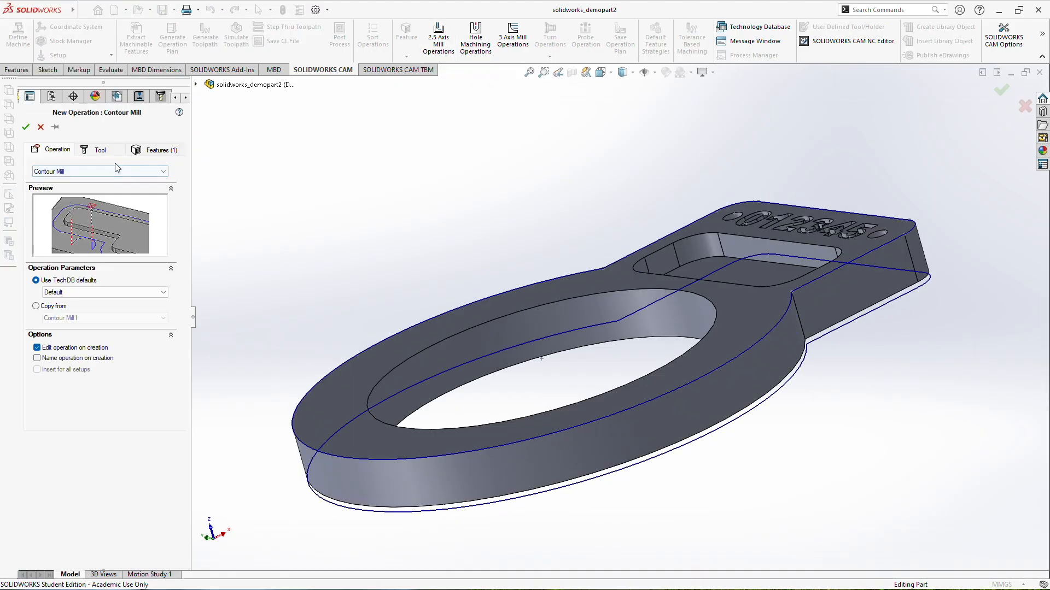
left_click(98, 151)
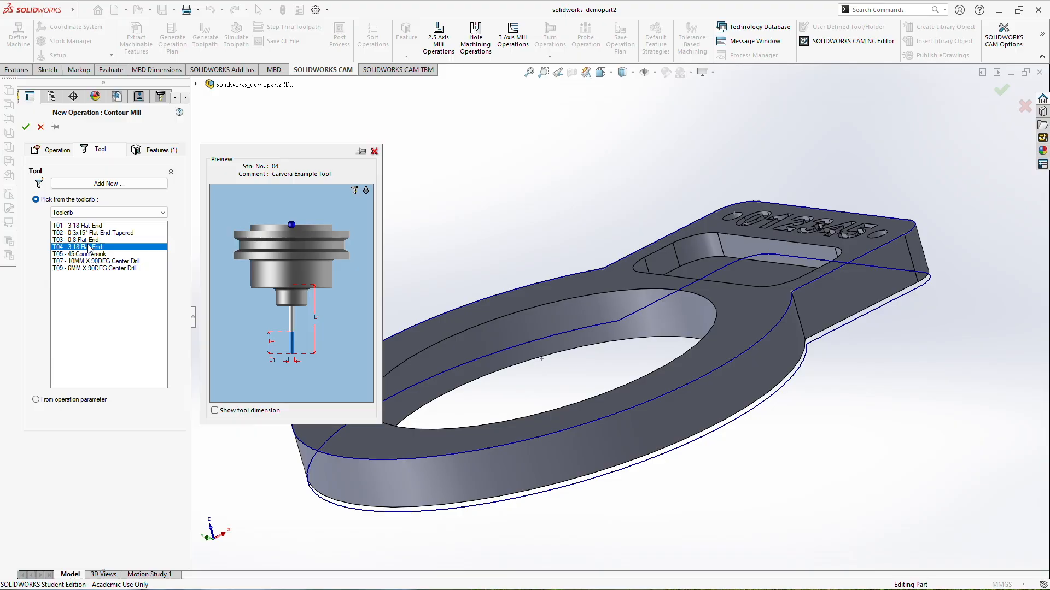
left_click(154, 151)
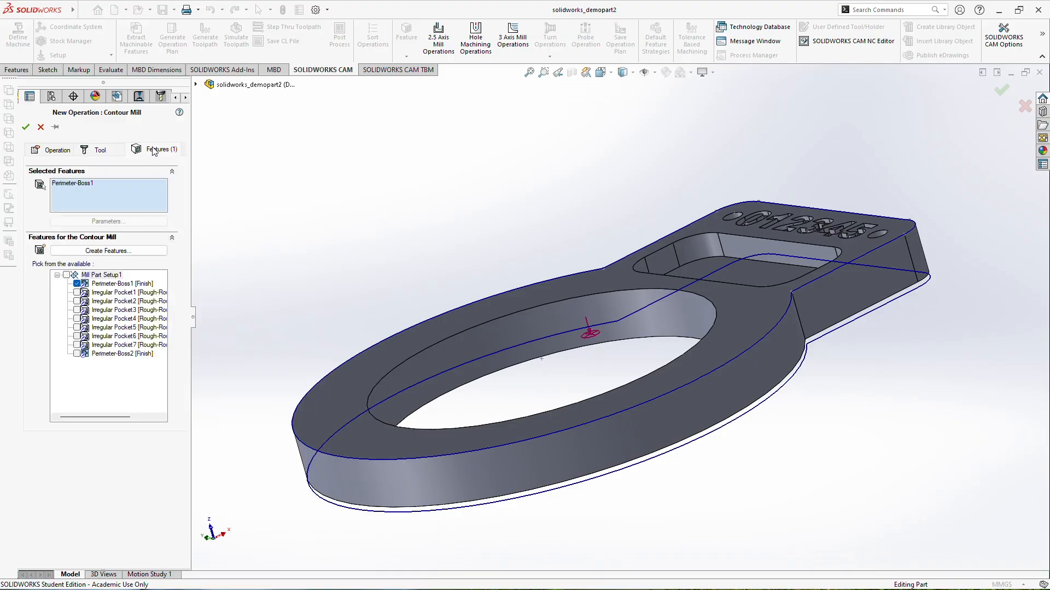
- Create a part perimeter feature of type Boss for the contour operation, ending at the bottom of the stock with a -3 mm offset
left_click(121, 251)
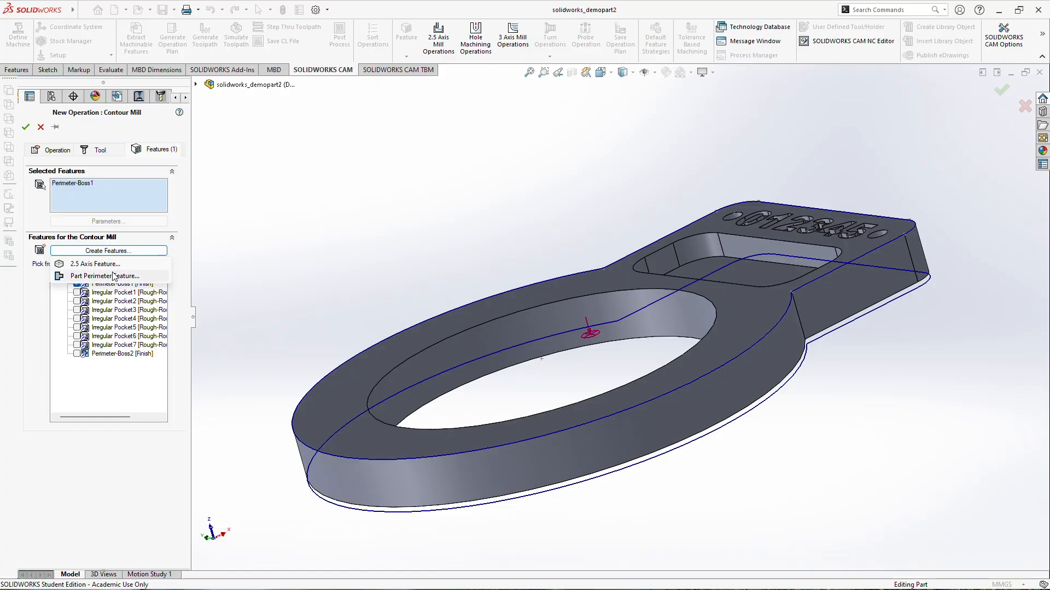
left_click(113, 276)
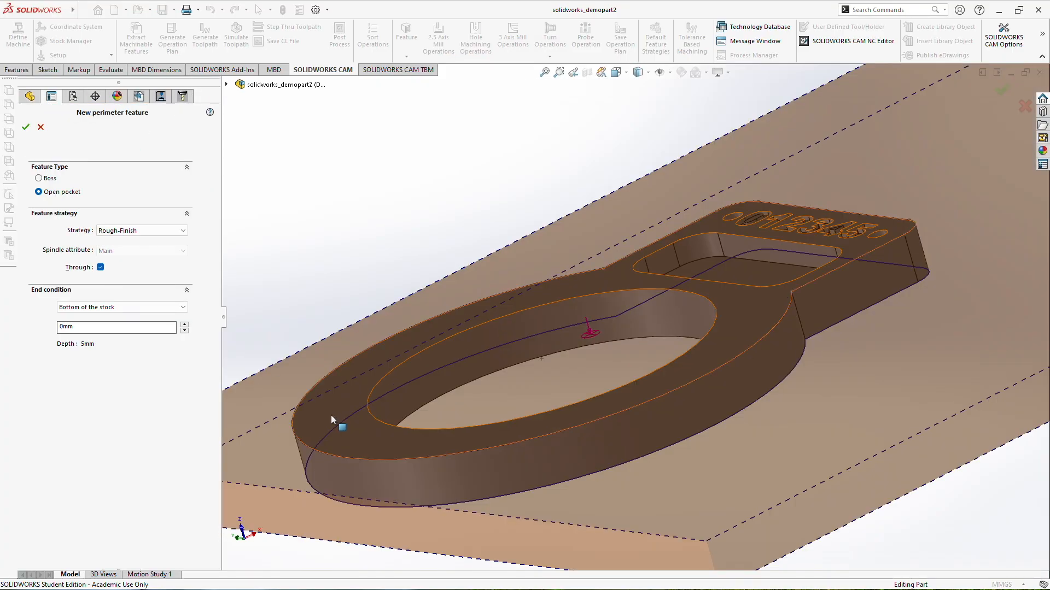
left_click(759, 400)
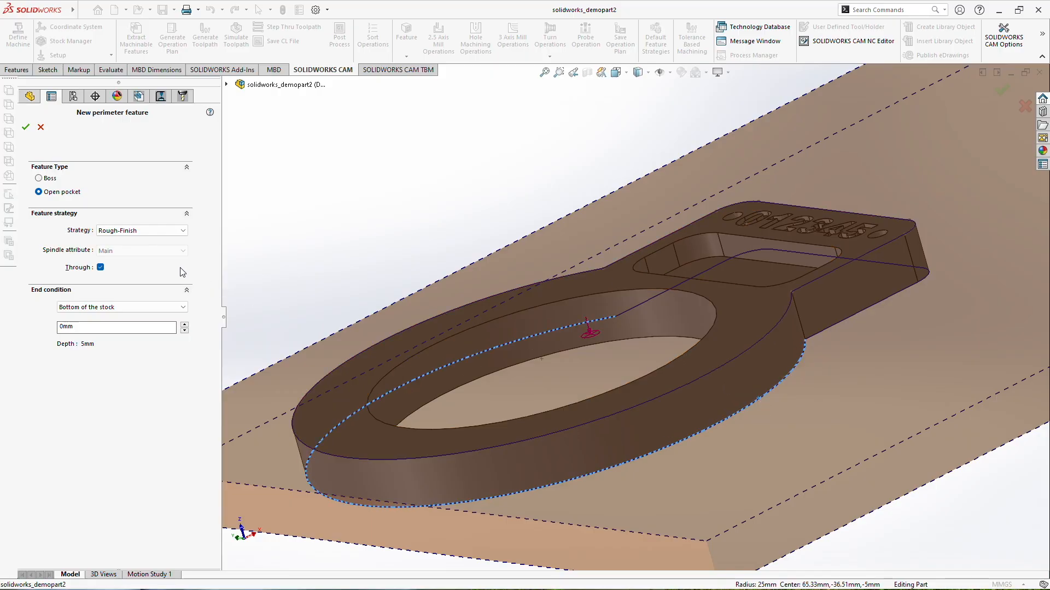
left_click(53, 179)
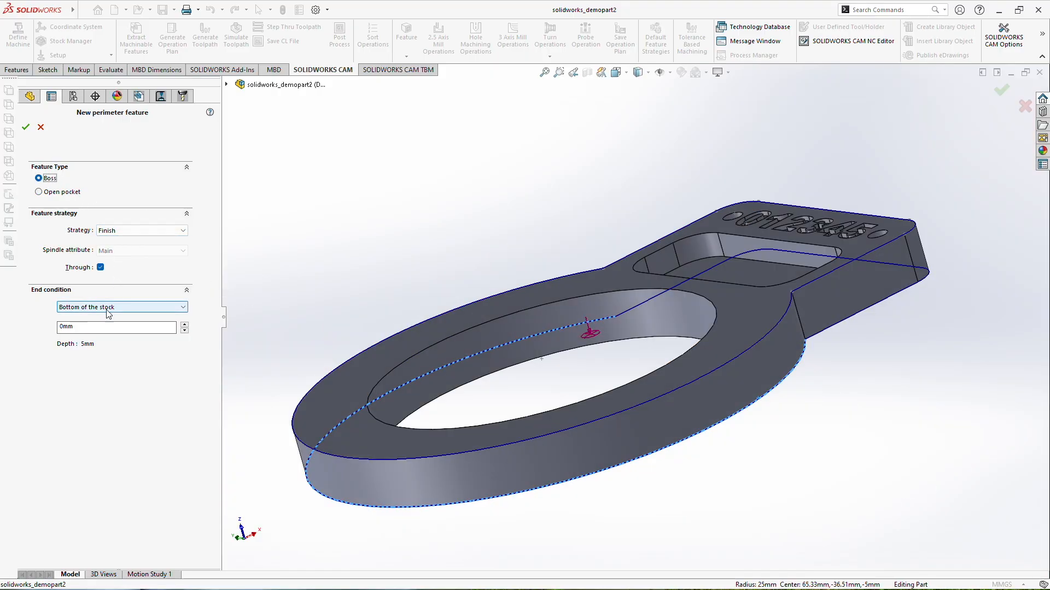
left_click_drag(94, 331, 48, 340)
type("-")
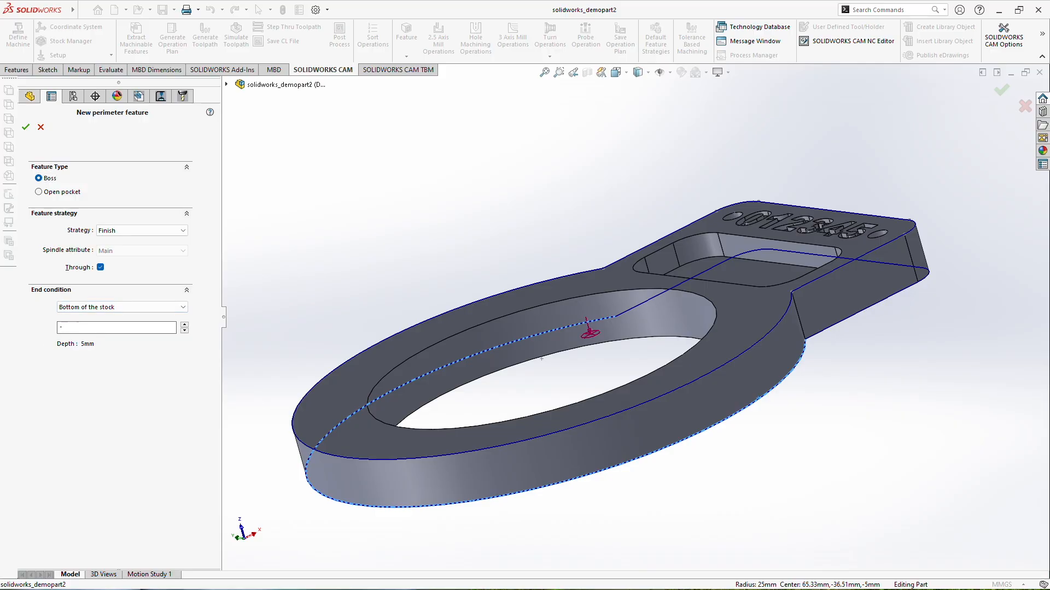
type("3")
key("Return")
middle_click_drag(334, 262, 328, 248)
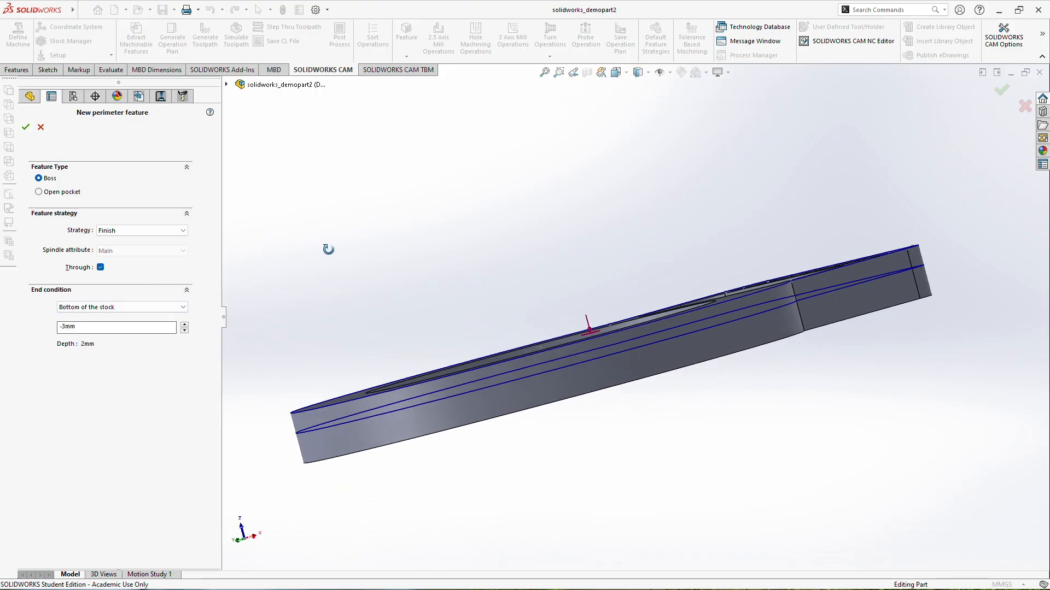
middle_click_drag(514, 373, 481, 307)
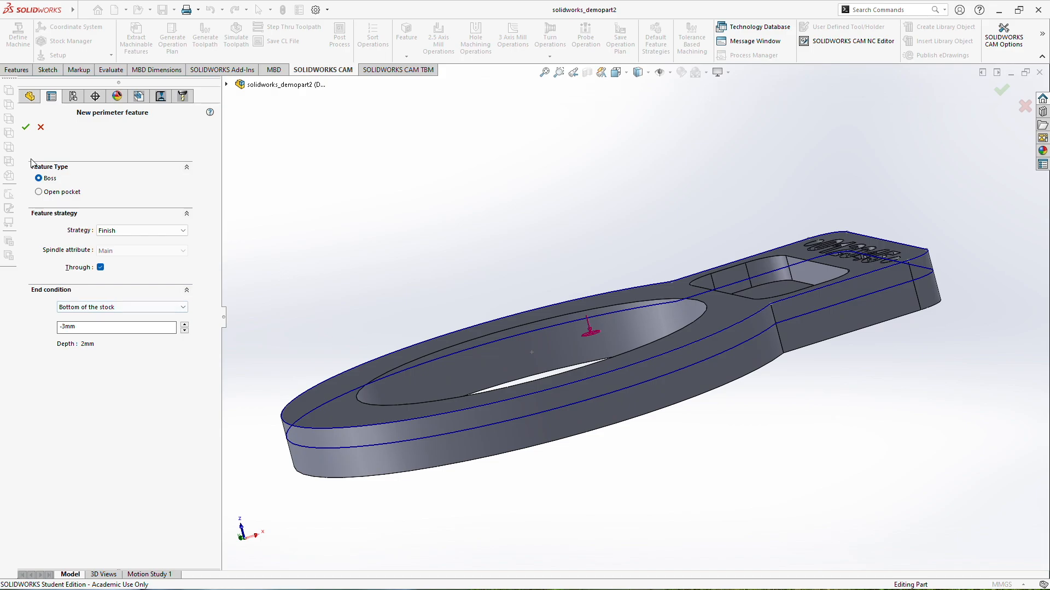
left_click(26, 127)
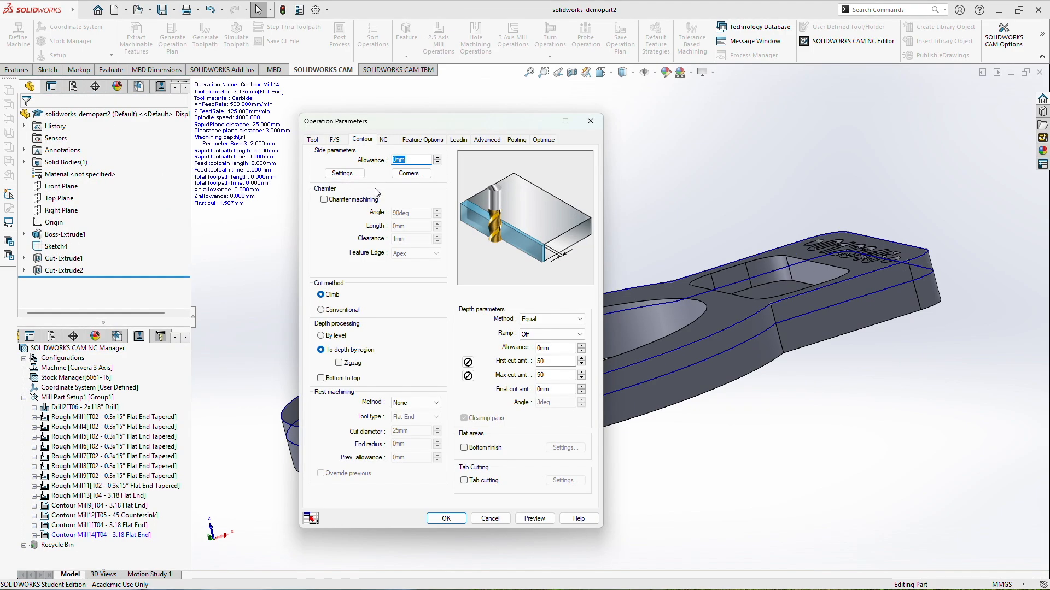
- Define the new contour operation's feeds and speeds by Tool
left_click(314, 140)
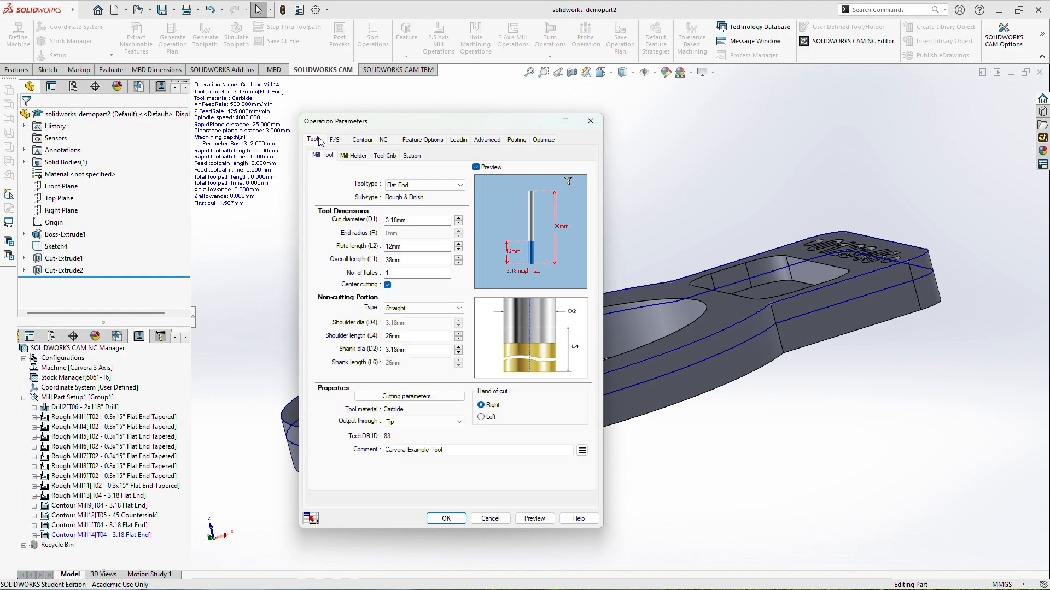
left_click(336, 140)
left_click(377, 158)
left_click(373, 187)
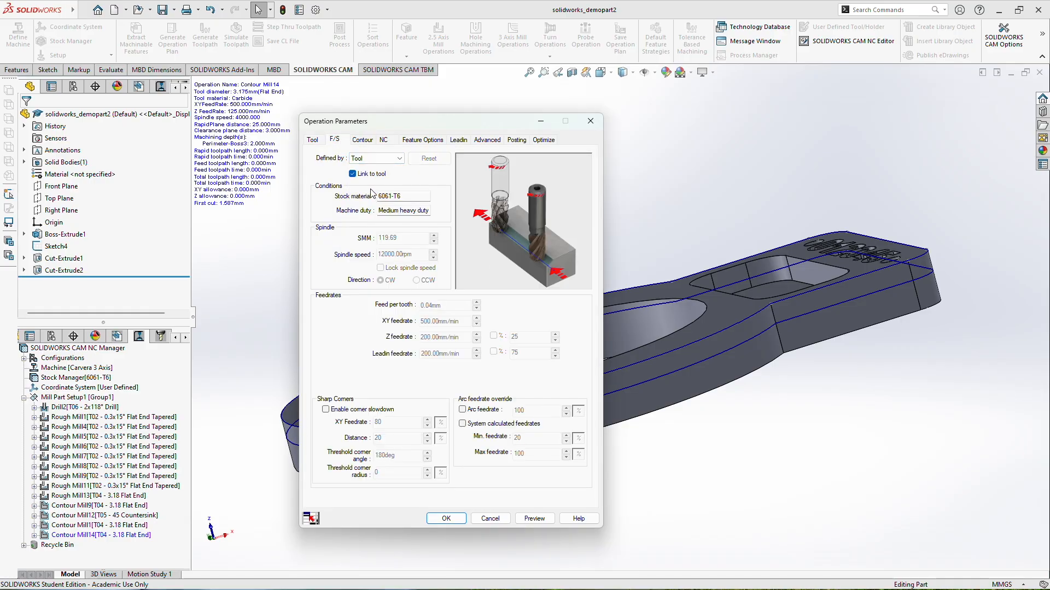
- Set the contour depth method to Exact with absolute first and subsequent cut amounts of 0.2 mm, and accept the operation parameters
left_click(363, 139)
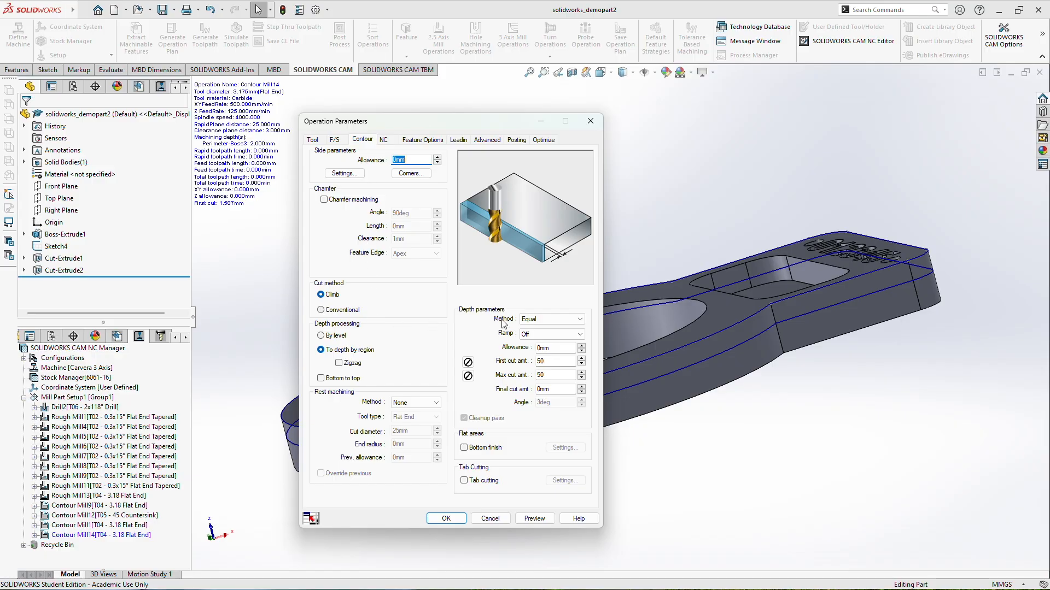
left_click(533, 322)
left_click(542, 333)
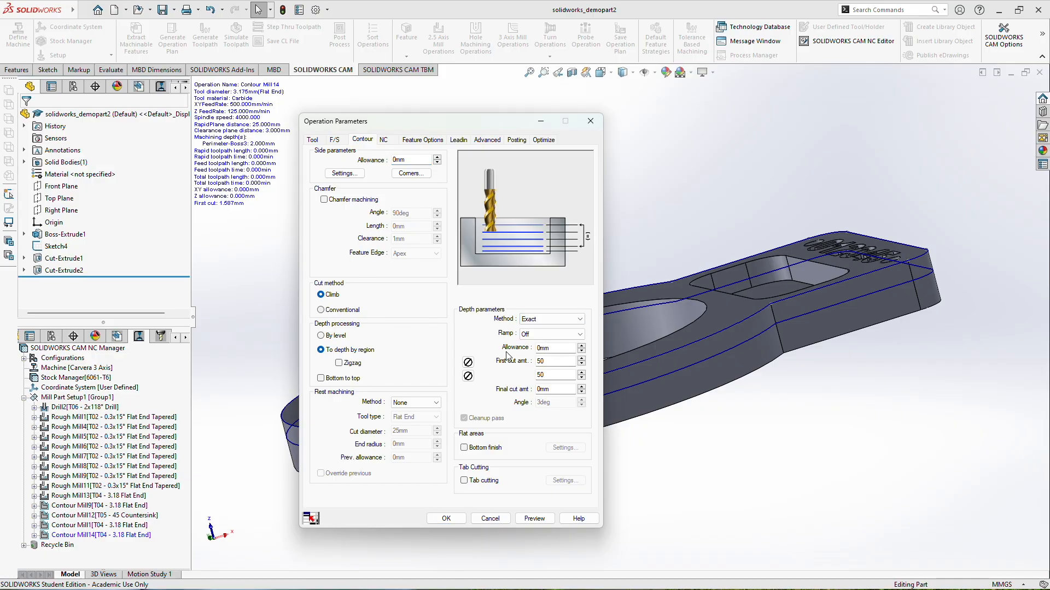
left_click(467, 363)
left_click(481, 375)
left_click(468, 375)
left_click(483, 392)
double_click(552, 360)
type("0.2")
key("Tab")
type("0.2")
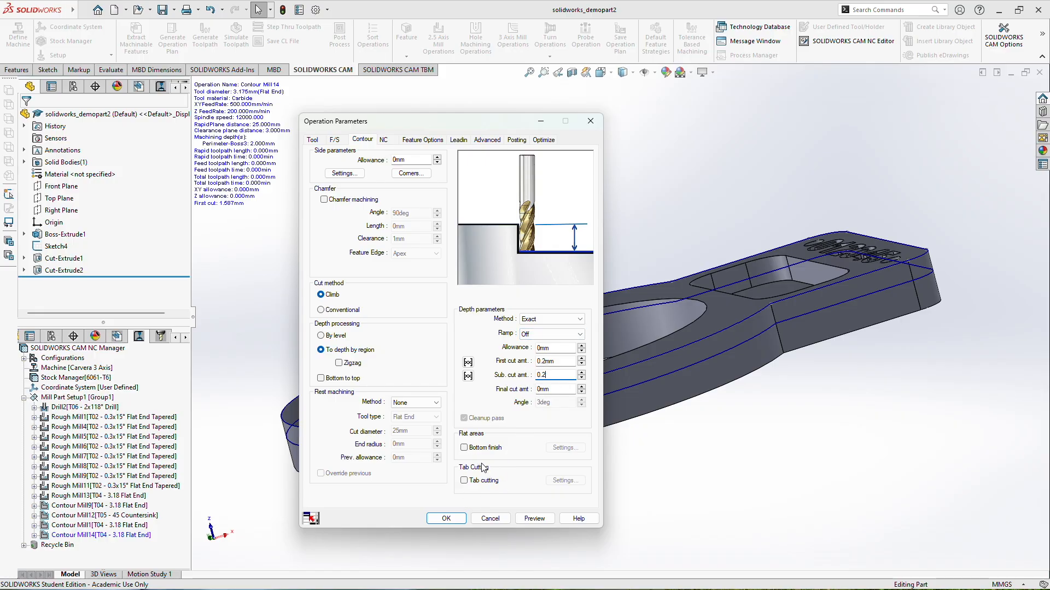
left_click(447, 518)
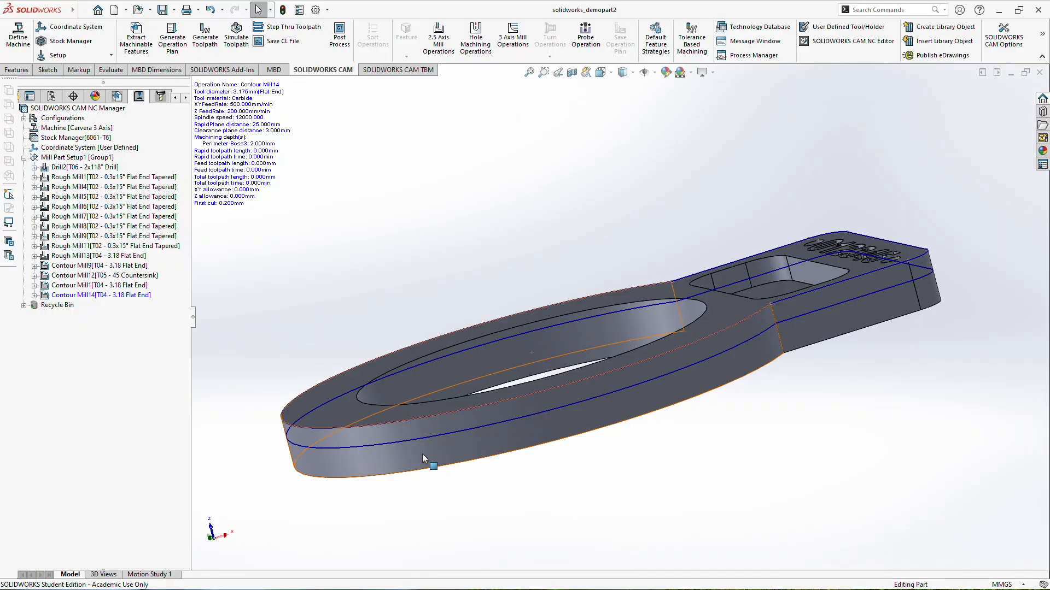
- Generate the toolpath for Contour Mill14 and inspect it around the part's upper edge
right_click(144, 296)
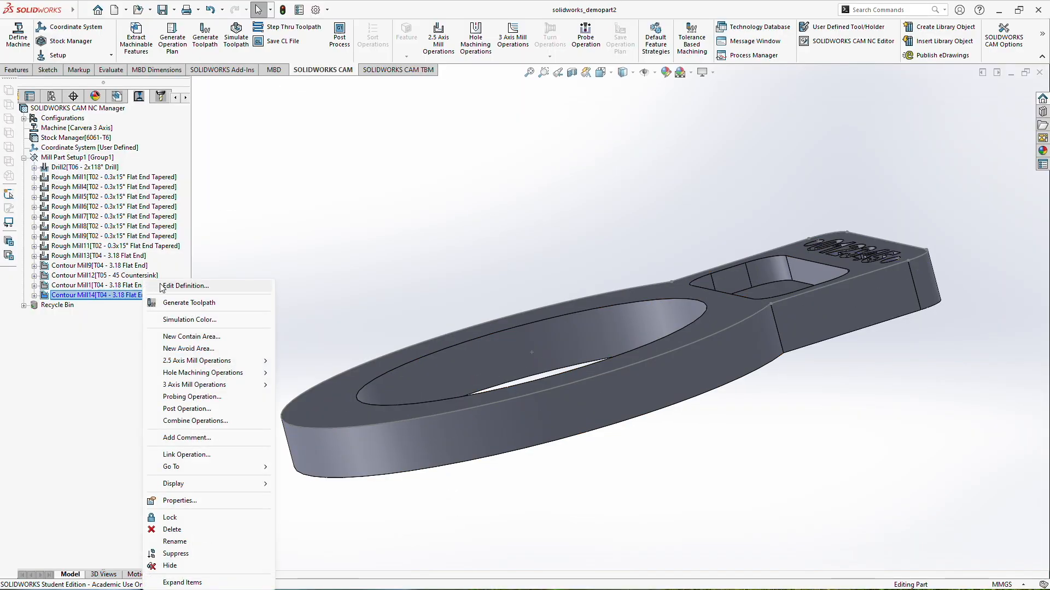
left_click(180, 304)
middle_click_drag(294, 290, 330, 273)
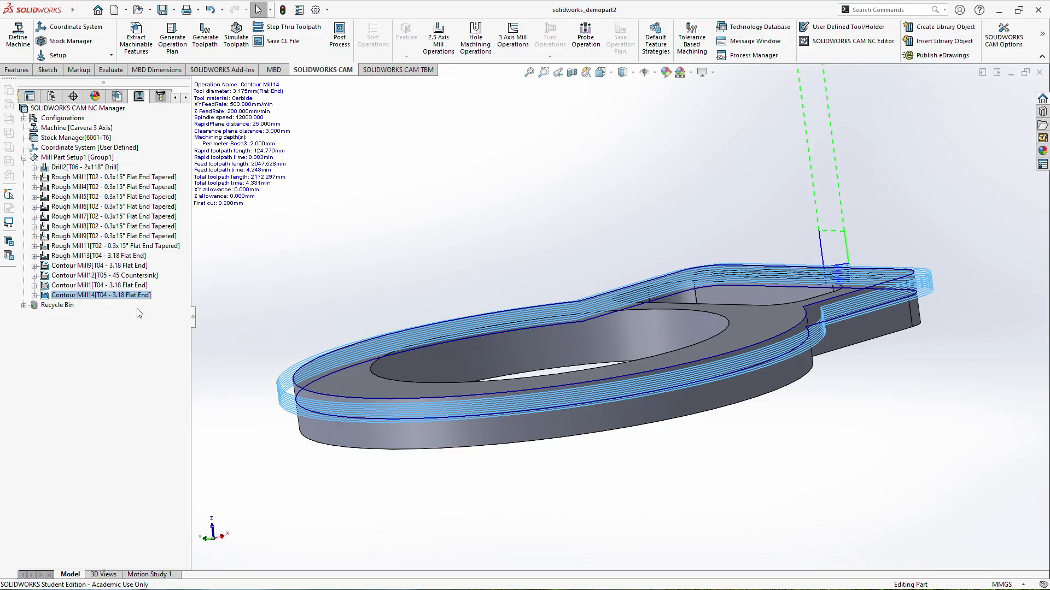
- Reorder Contour Mill14 to run before the countersink chamfer Contour Mill12, and compare the toolpaths of the last three contour operations
left_click_drag(130, 295, 147, 269)
left_click(135, 286)
left_click(141, 277)
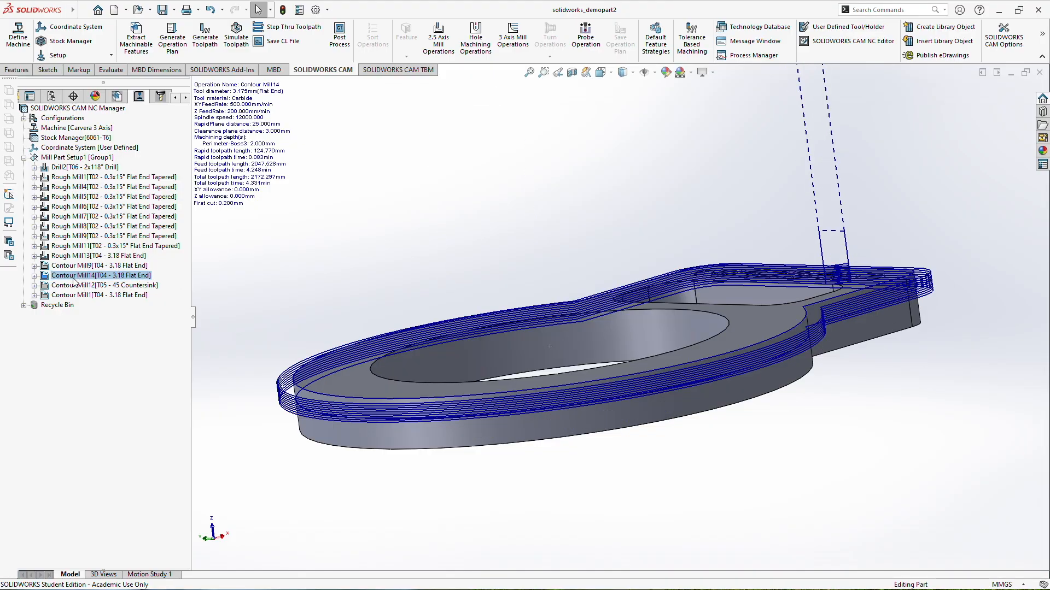
left_click(129, 280)
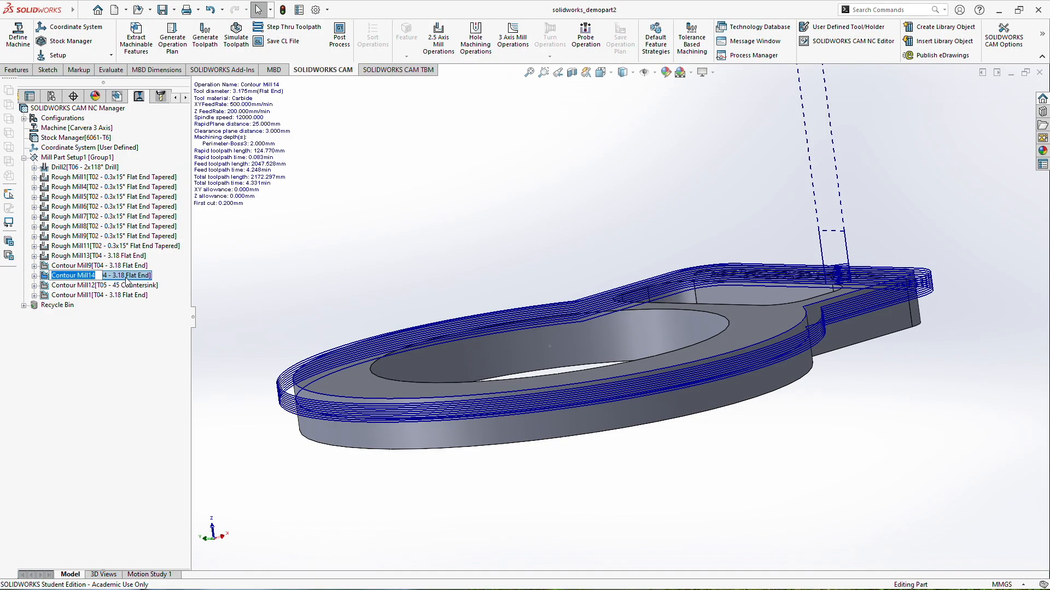
left_click(128, 287)
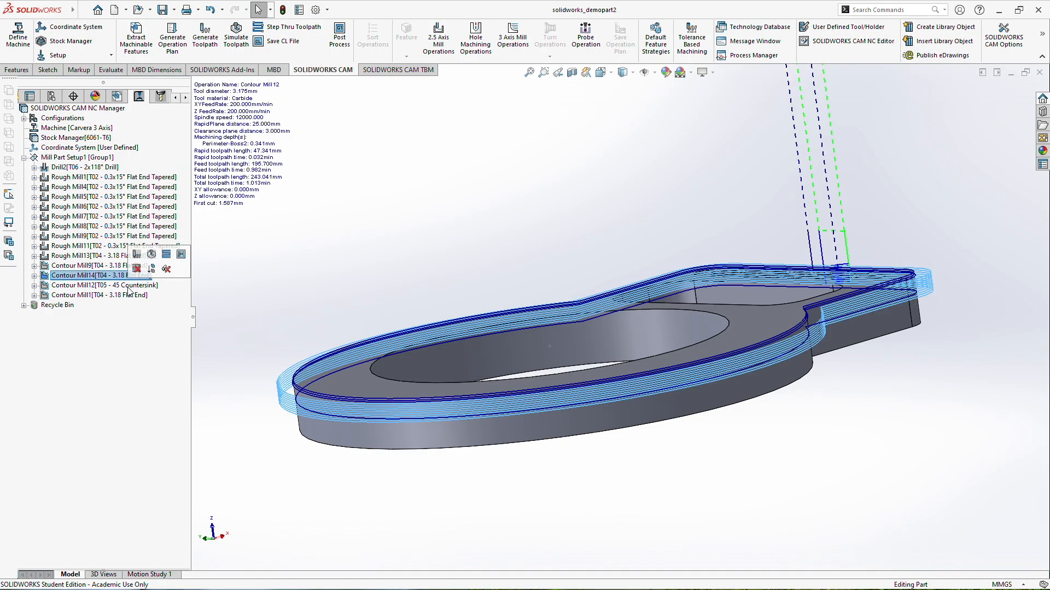
left_click(125, 287)
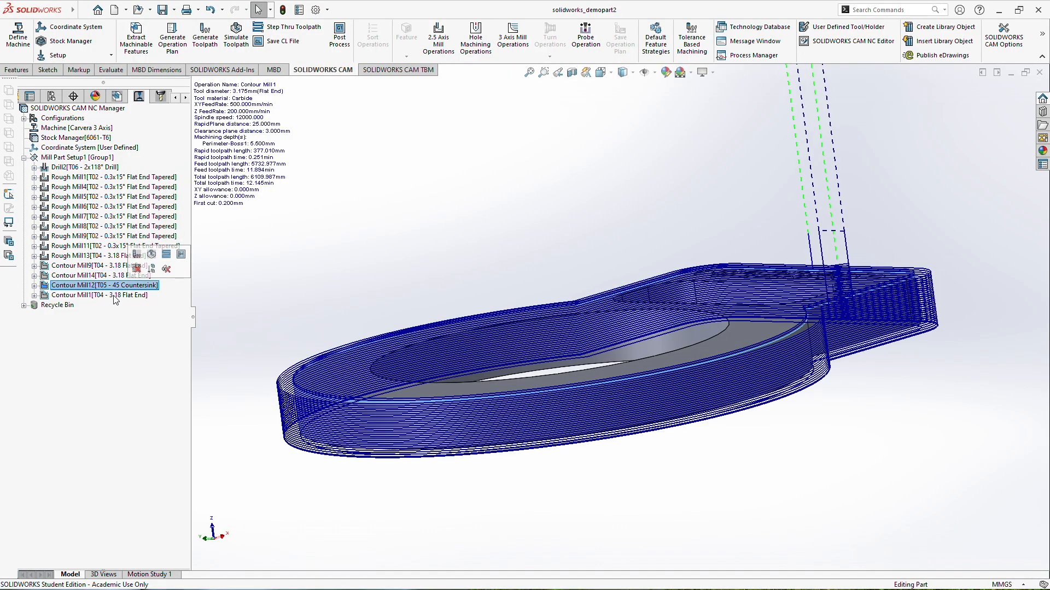
left_click(115, 295)
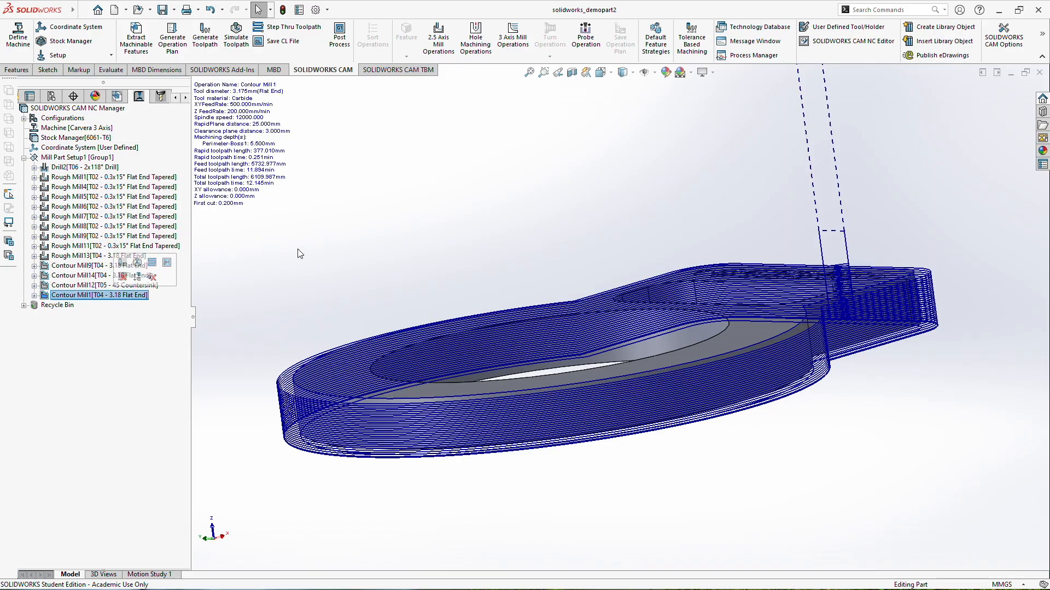
- Simulate all toolpaths of Mill Part Setup1 through to the end at maximum speed
right_click(108, 159)
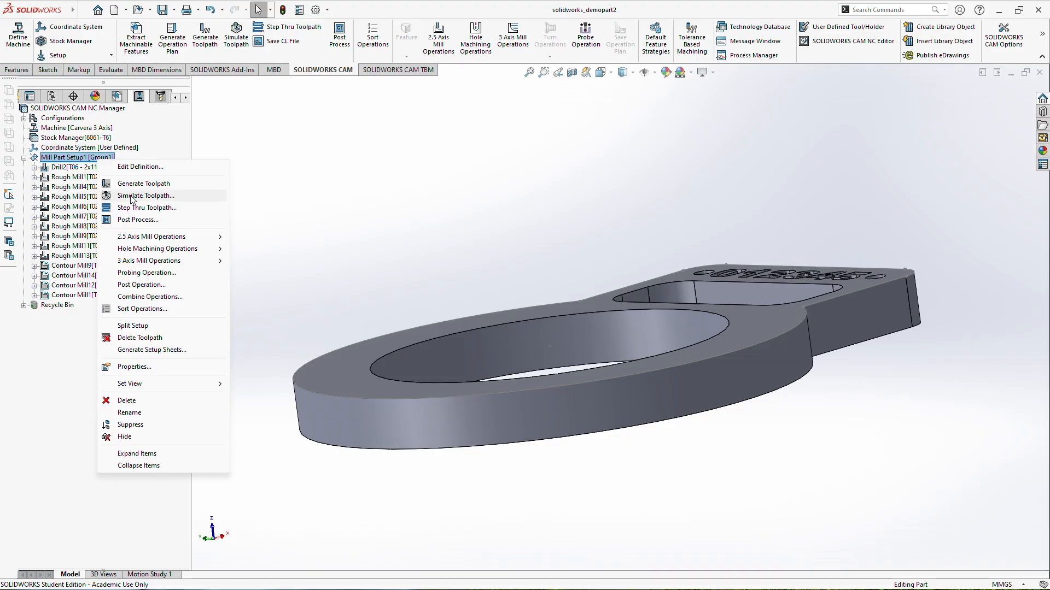
left_click(132, 195)
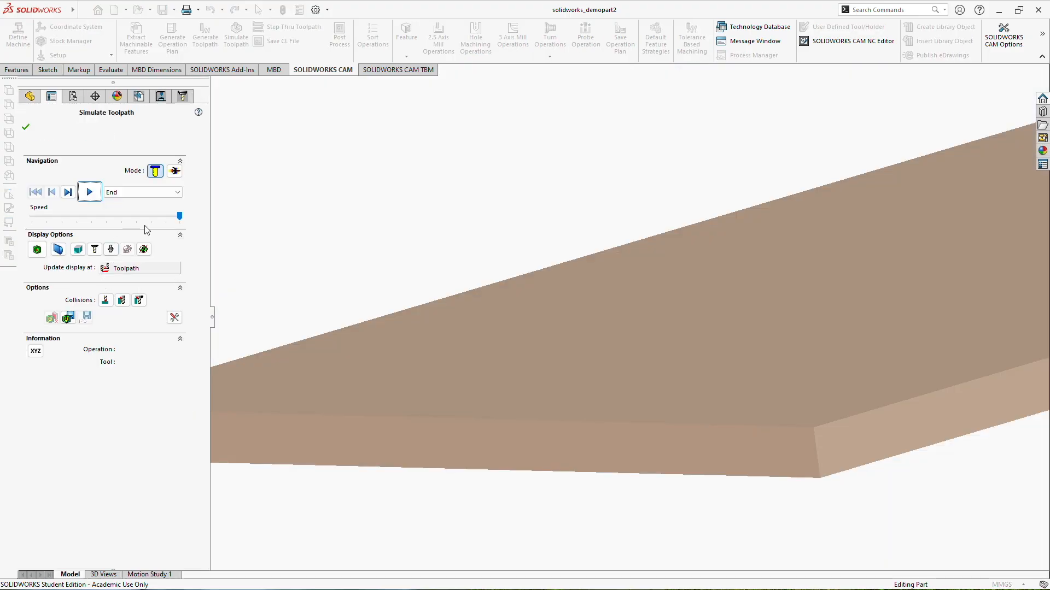
left_click_drag(180, 217, 152, 222)
left_click(88, 192)
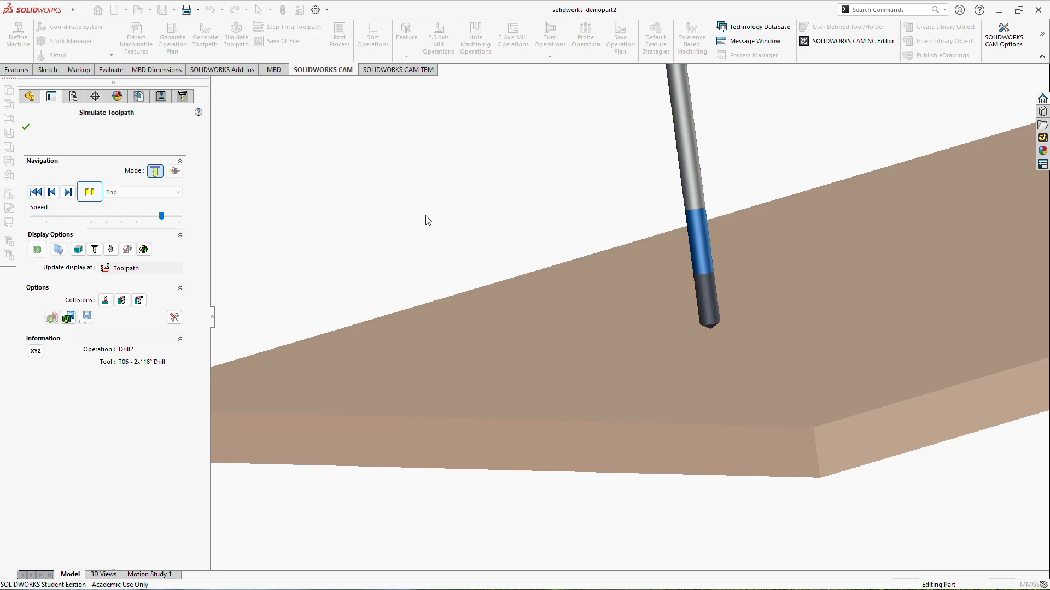
scroll(405, 227, "up", 3)
left_click_drag(162, 217, 181, 217)
left_click(85, 195)
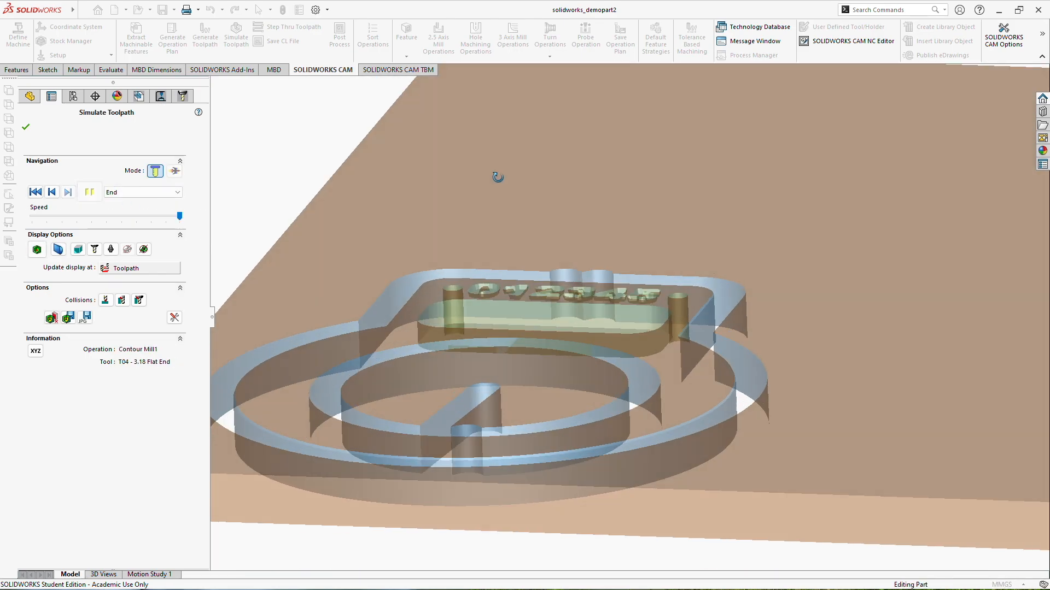
- Examine the simulated stock from several angles, checking the perimeter cut, chamfered edge, pocket and engraved digits
middle_click_drag(497, 177, 585, 214)
scroll(571, 239, "down", 3)
scroll(554, 306, "up", 5)
middle_click_drag(474, 442, 447, 412)
scroll(447, 409, "up", 2)
scroll(802, 215, "down", 2)
middle_click_drag(806, 245, 741, 297)
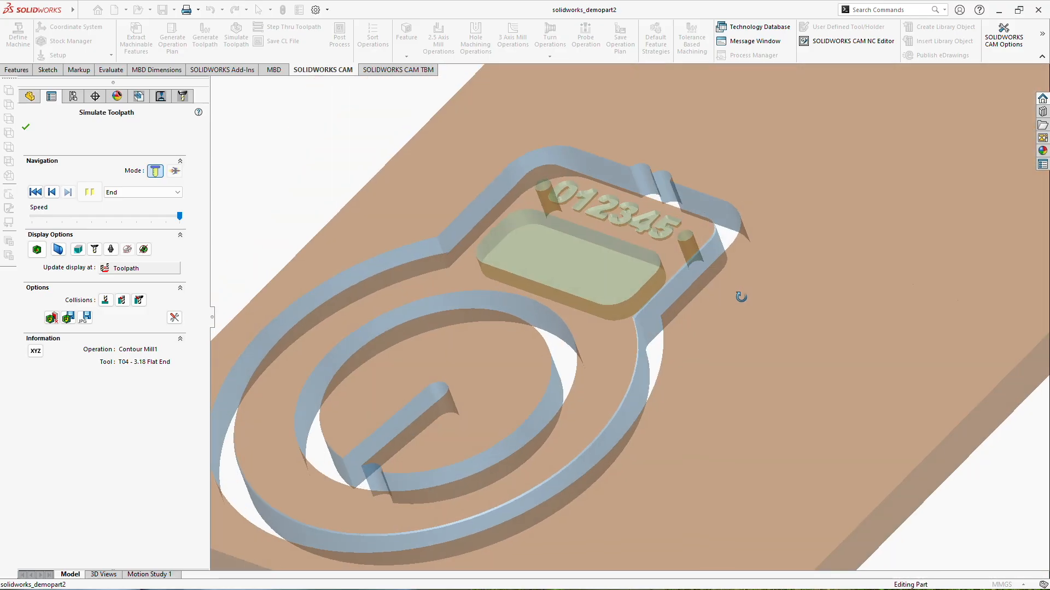
scroll(644, 330, "up", 1)
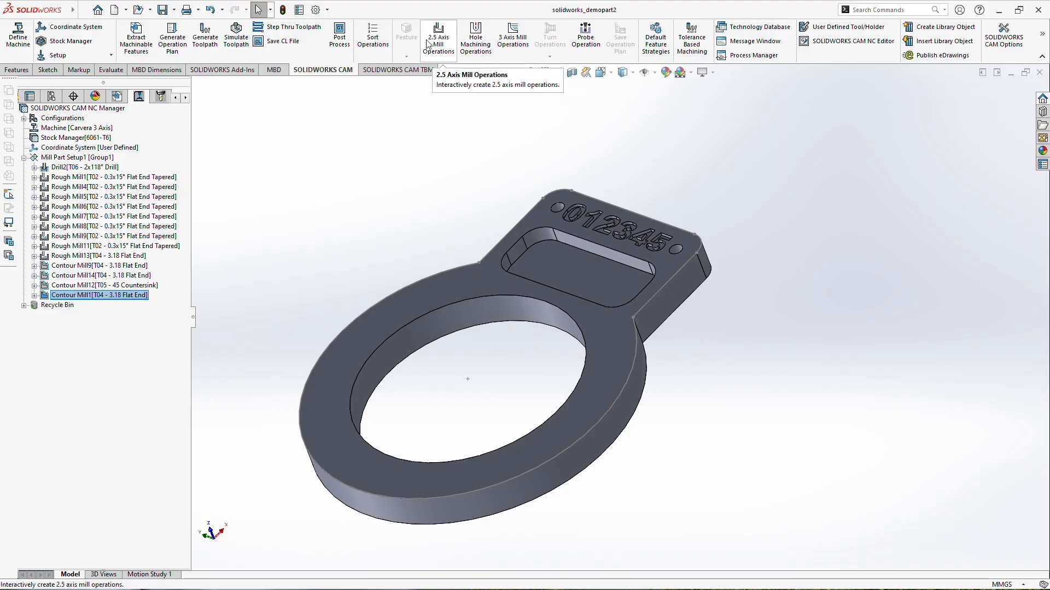
- Post-process all operations into the text file solidworks_demopart2 in the Carvera G-code folder and accept the output
left_click(119, 96)
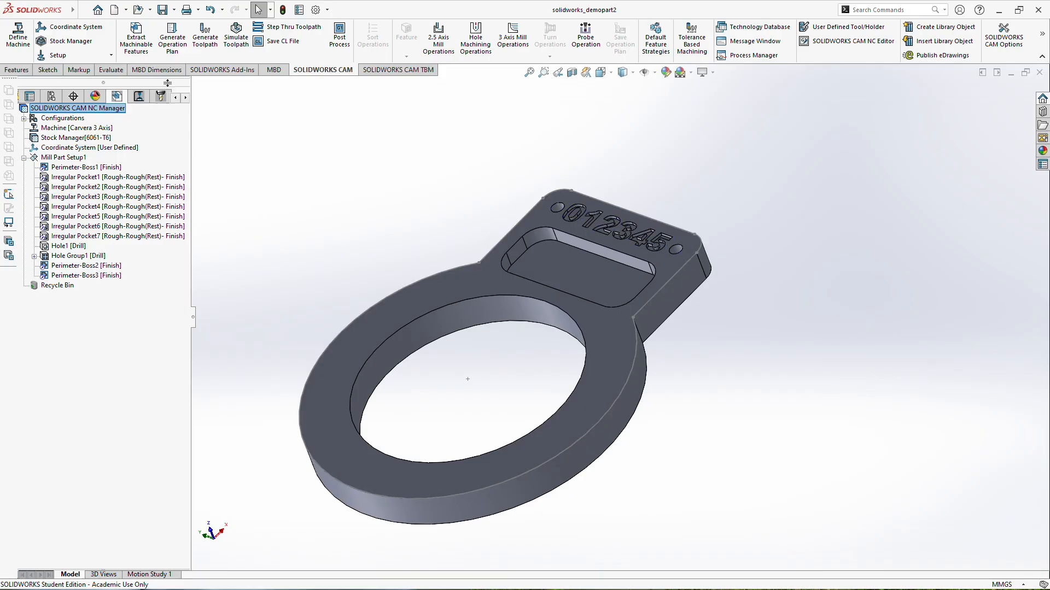
left_click(139, 96)
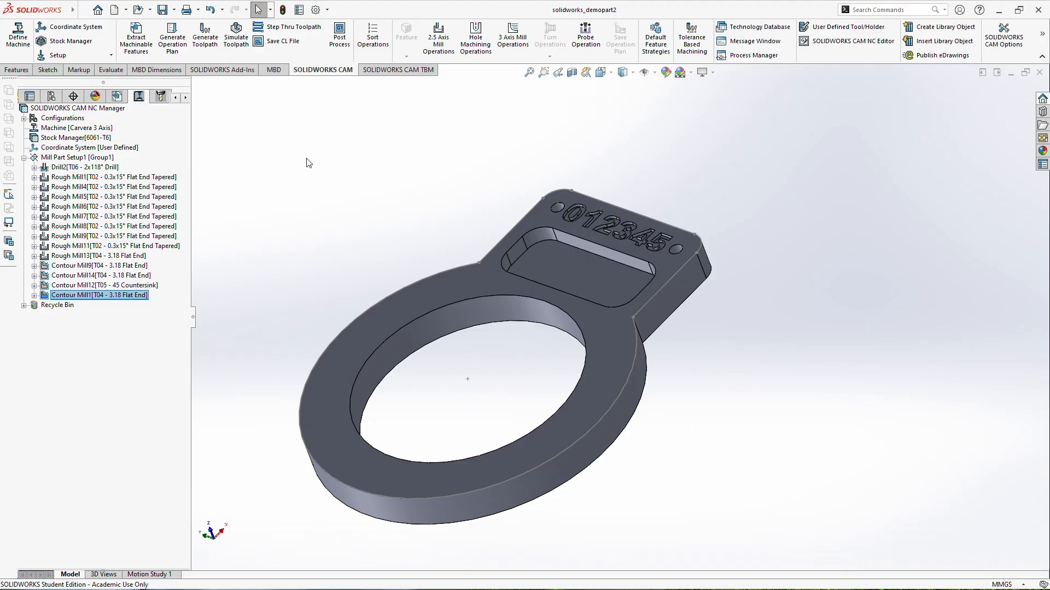
left_click(340, 34)
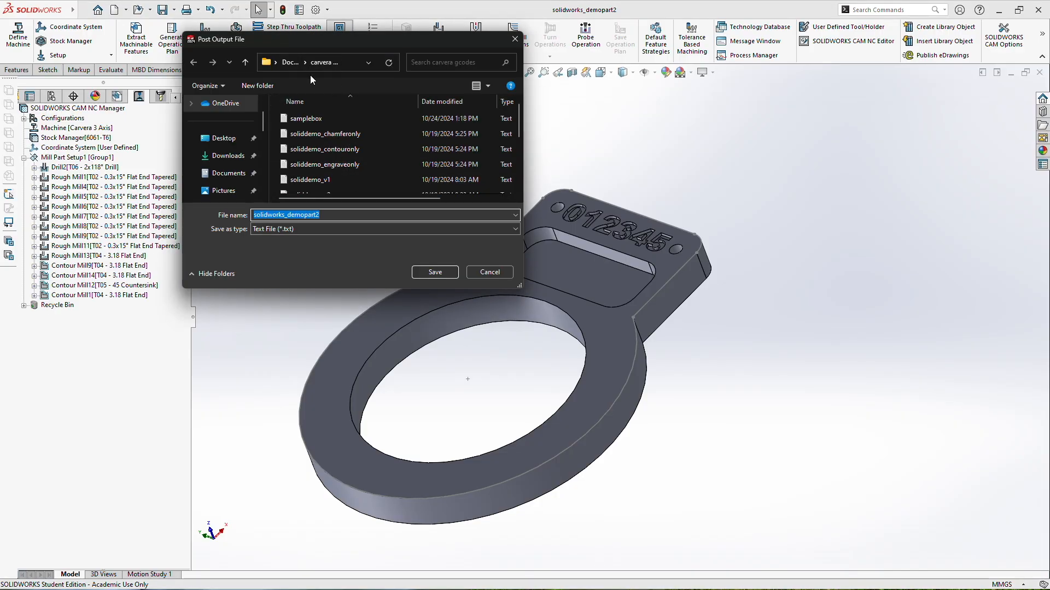
left_click(438, 271)
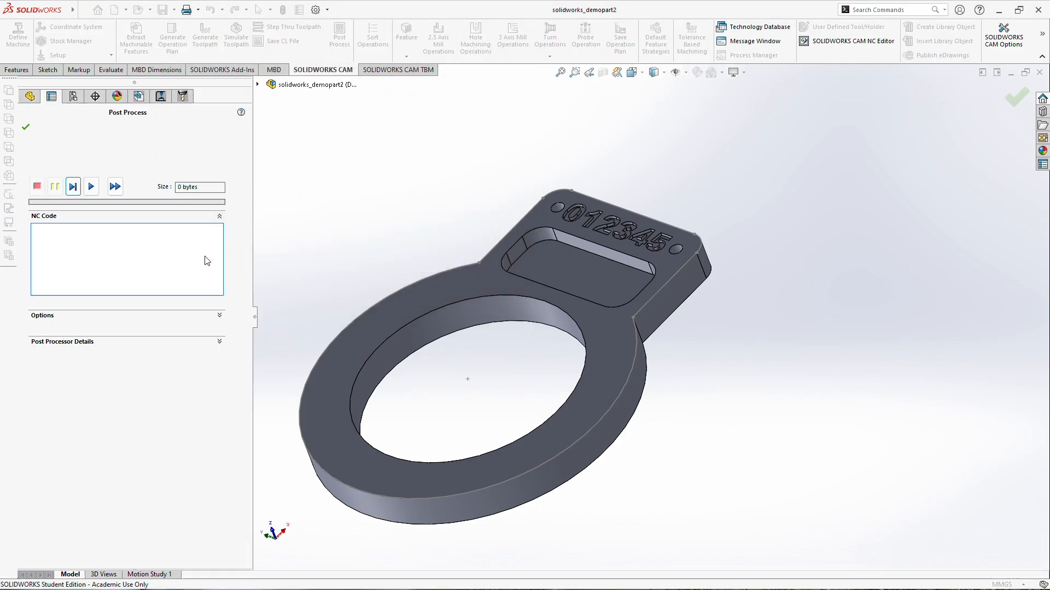
left_click(115, 187)
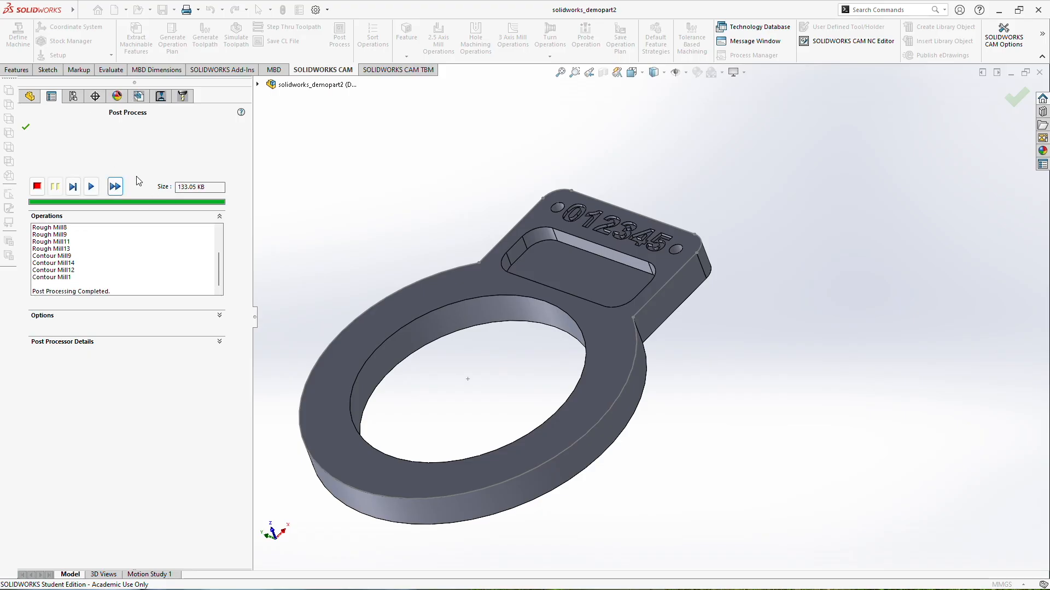
left_click(25, 127)
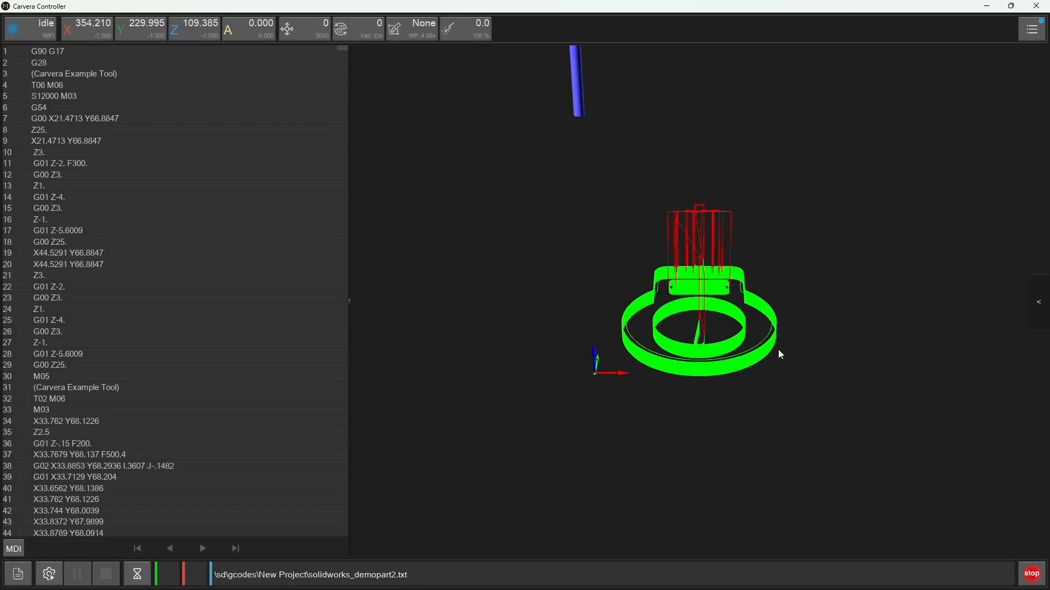
- Switch to Carvera Controller and examine the loaded solidworks_demopart2.txt toolpath in 3D
mouse_move(780, 354)
left_mouse_down()
mouse_move(728, 347)
mouse_move(699, 316)
mouse_move(734, 339)
mouse_move(761, 279)
left_mouse_up()
scroll(761, 280, "up", 5)
left_click_drag(783, 384, 705, 377)
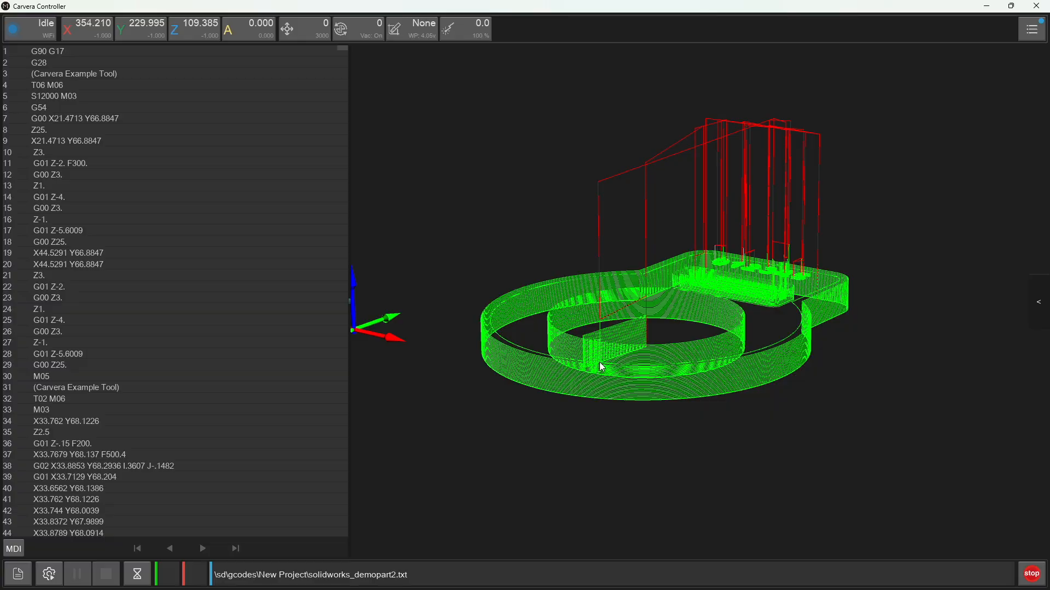
- Open the job's run configuration and try its options, leaving Scan Margin and Auto Z Probe enabled and Auto Leveling disabled
left_click(48, 576)
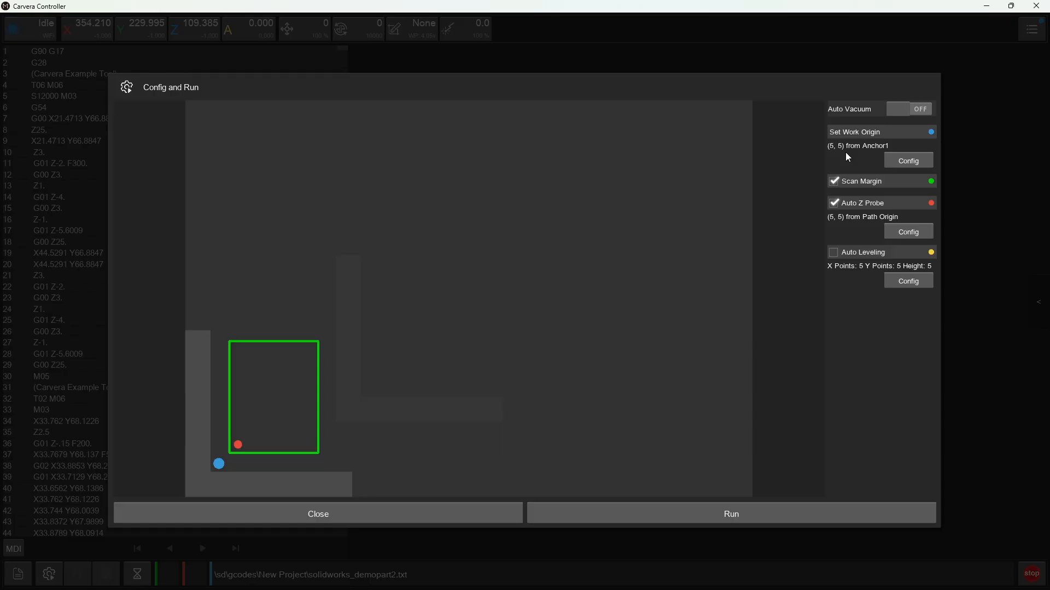
left_click(838, 186)
left_click(838, 186)
left_click(835, 202)
left_click(834, 252)
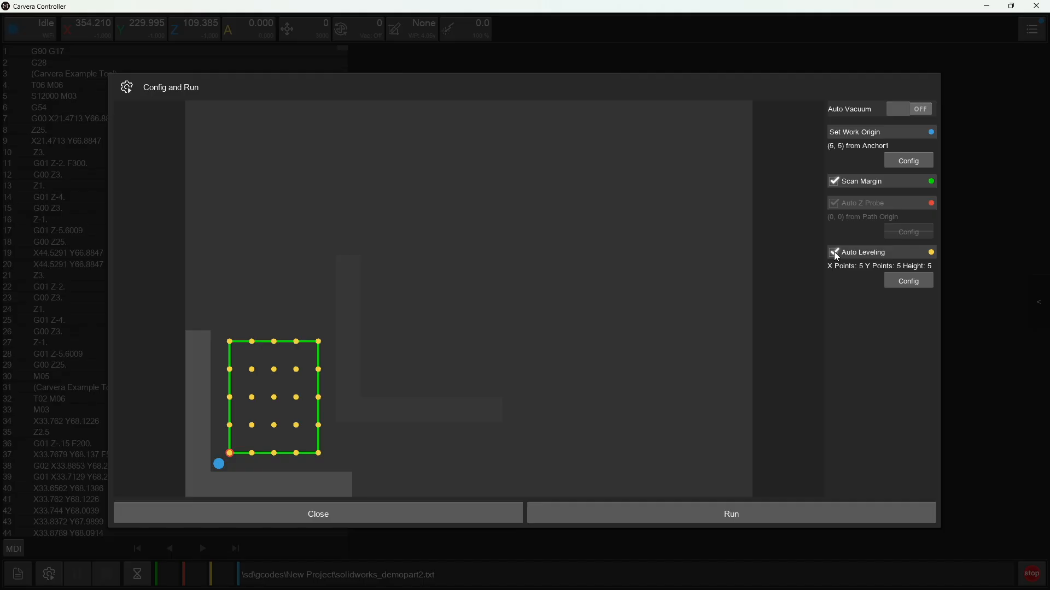
left_click(834, 253)
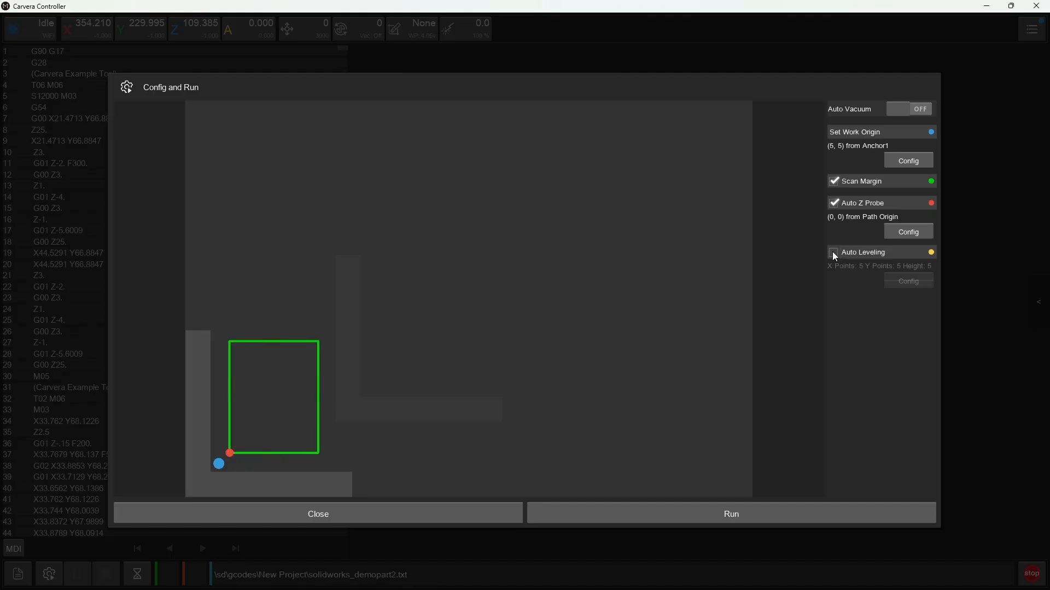